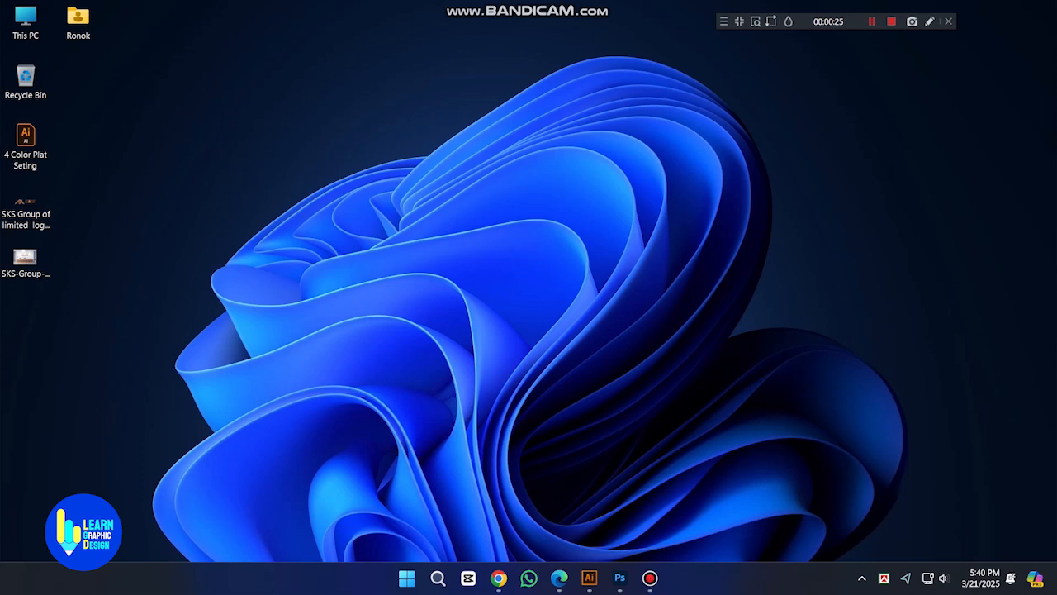
Step: Refresh the desktop, then switch to Photoshop with the blank Socail Midea Design.psd document
right_click(782, 83)
click(827, 142)
click(619, 578)
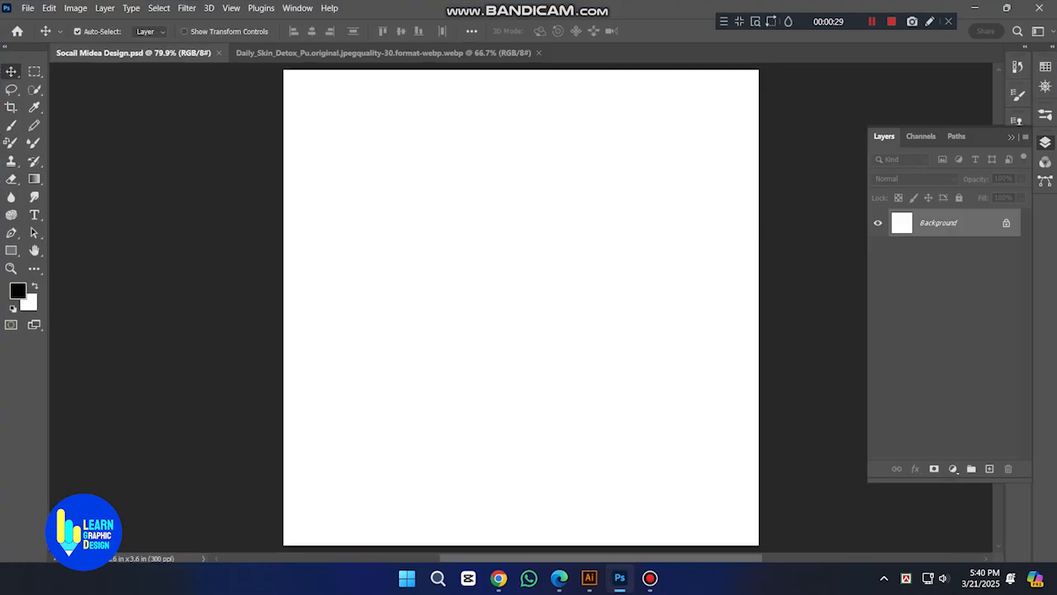
key(ctrl+0)
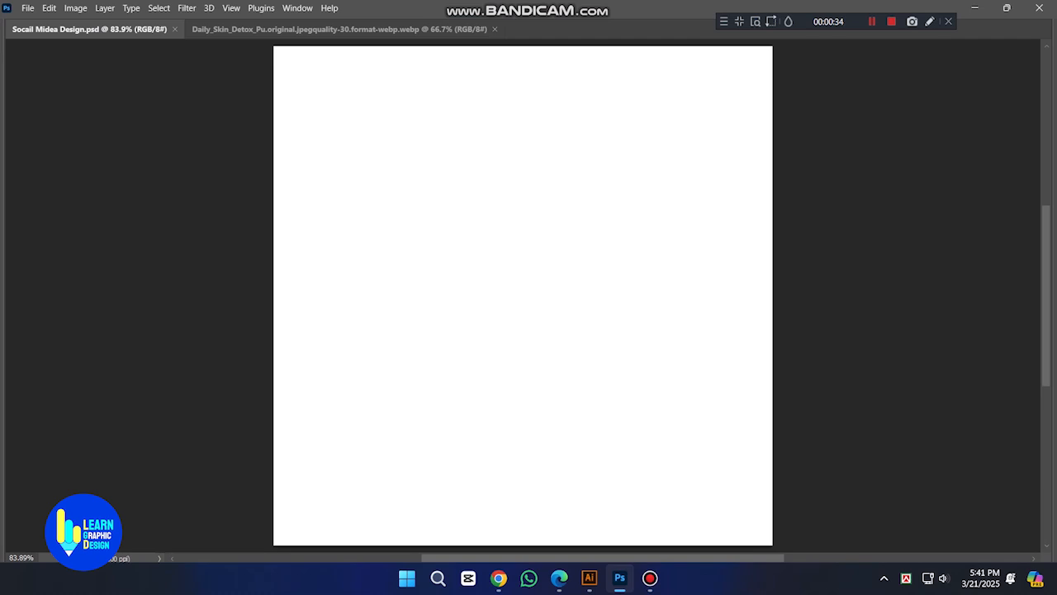
Step: Check the document's image size with the width and height units set to pixels
key(ctrl+alt+i)
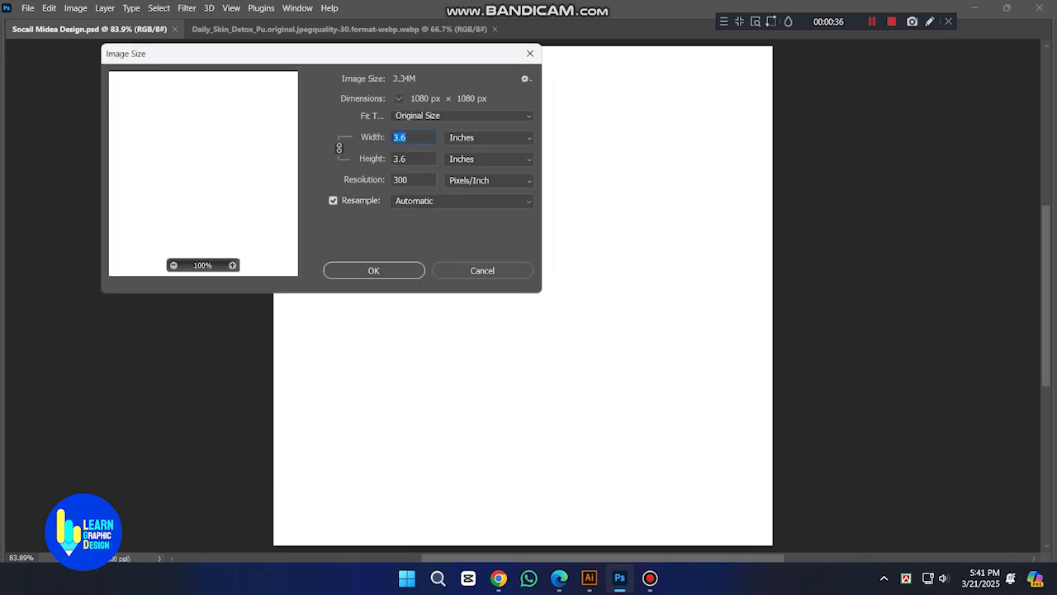
click(489, 138)
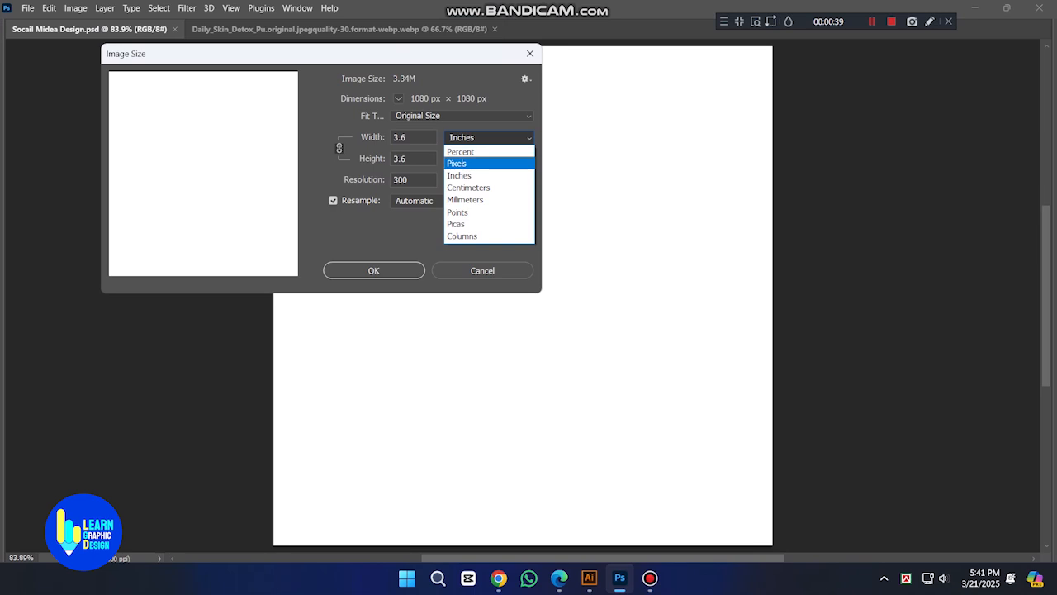
click(488, 163)
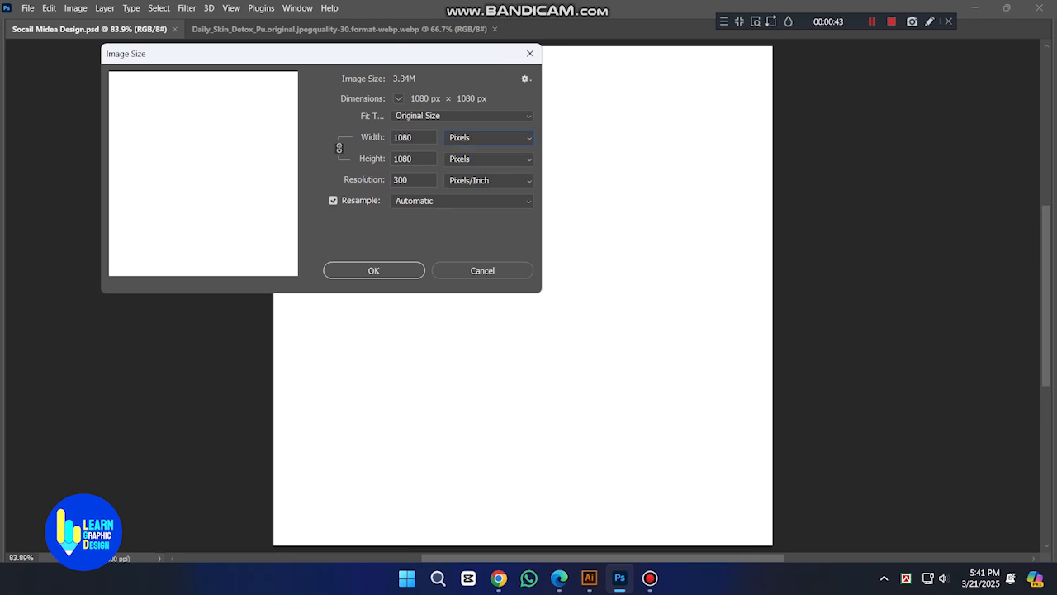
key(Return)
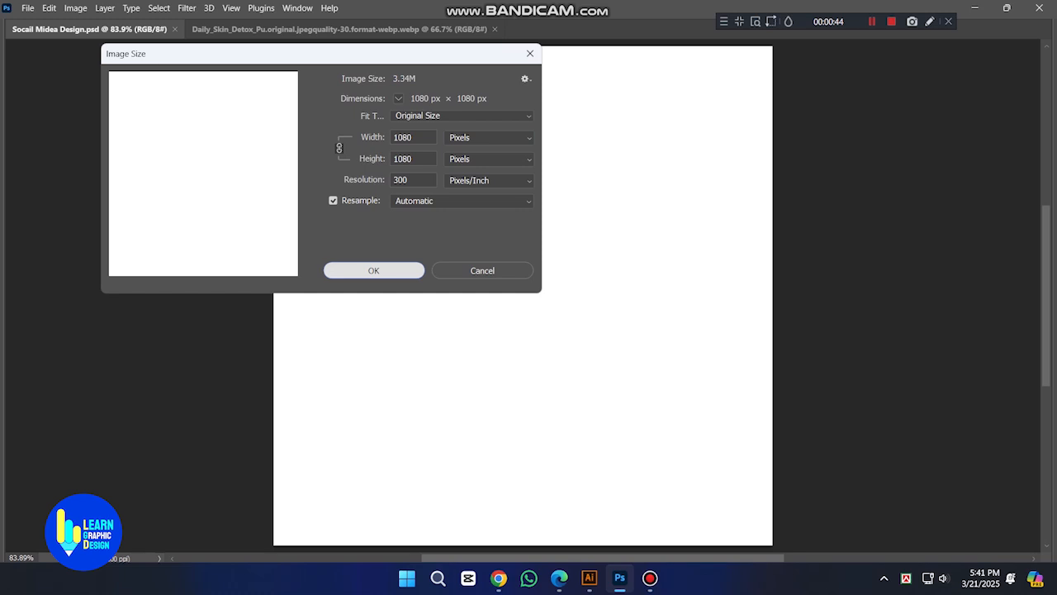
Step: Add a new layer above the background, fill the whole canvas on it with black and deselect
key(Tab)
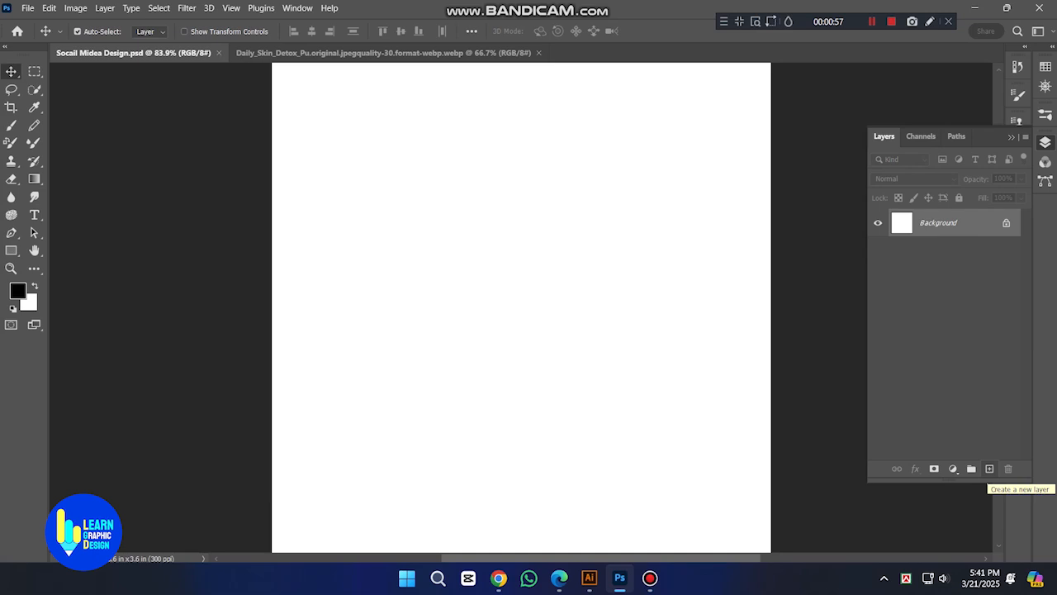
click(990, 469)
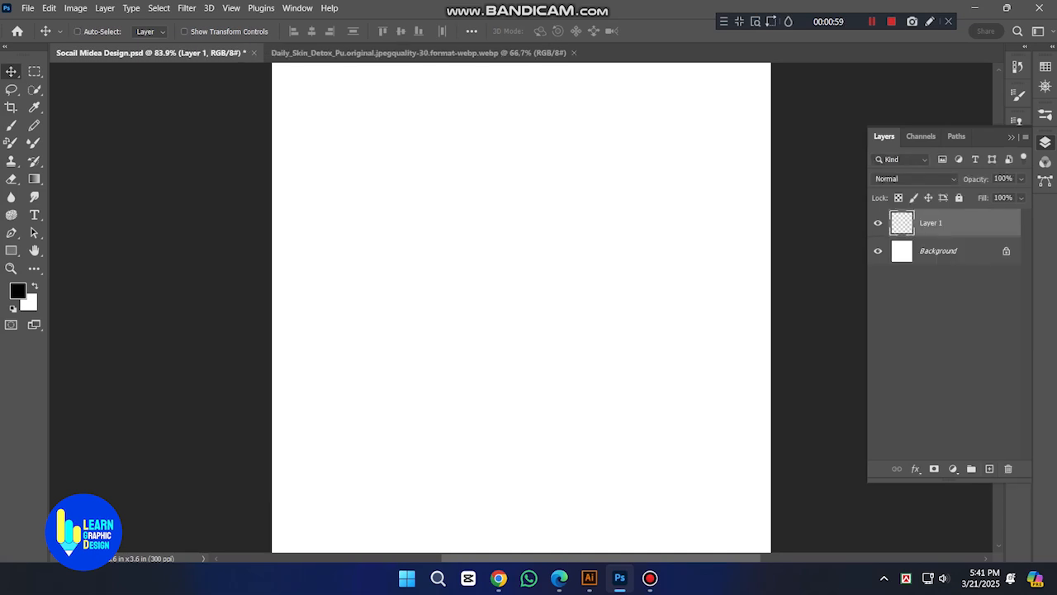
key(ctrl+minus)
key(ctrl+a)
key(ctrl+BackSpace)
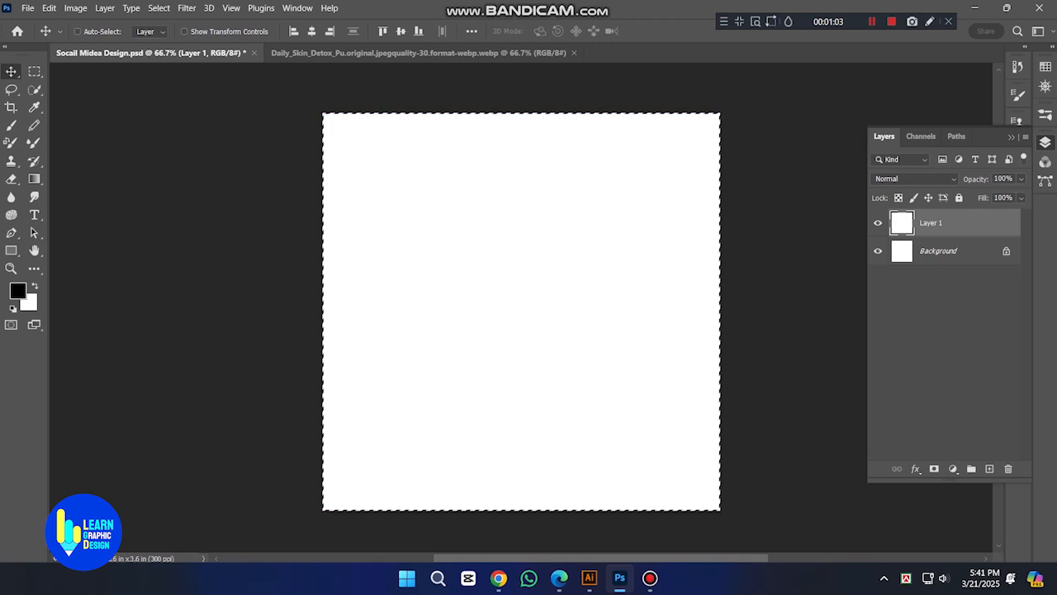
key(alt+BackSpace)
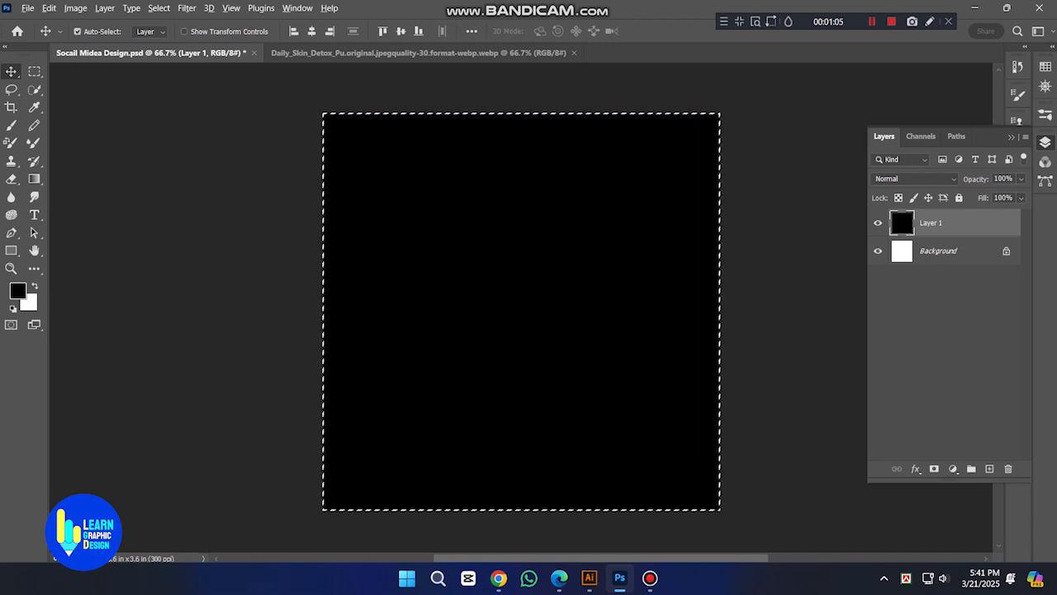
key(ctrl+d)
Step: Open the Gradient Overlay layer style for Layer 1
key(Tab)
key(Tab)
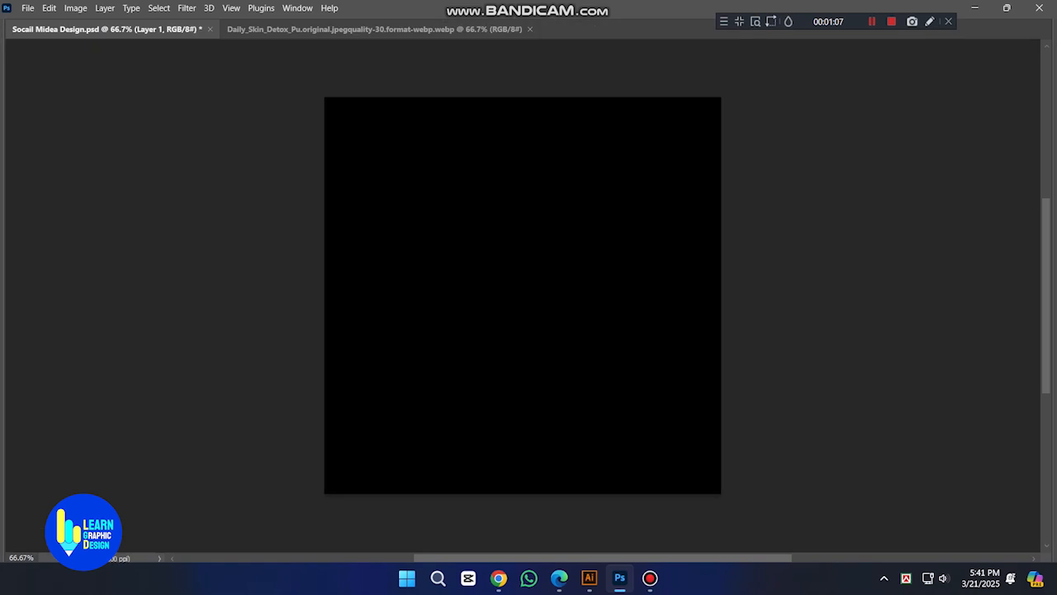
click(105, 7)
click(283, 135)
drag(614, 80, 435, 131)
click(734, 293)
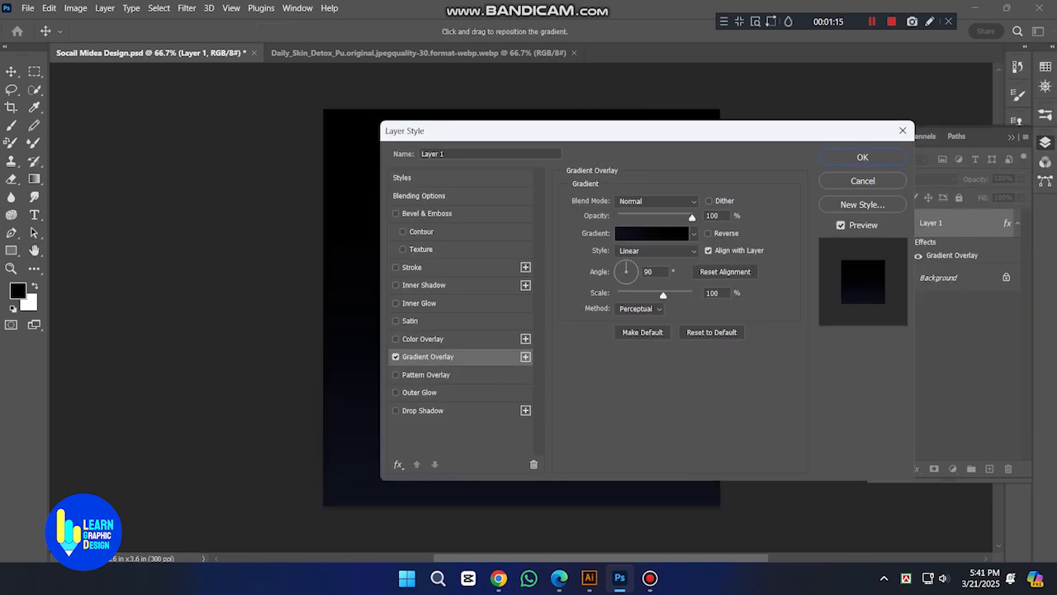
Step: Set the overlay gradient's start color stop to white with CMYK 0, 0, 0, 0
click(652, 233)
double_click(261, 301)
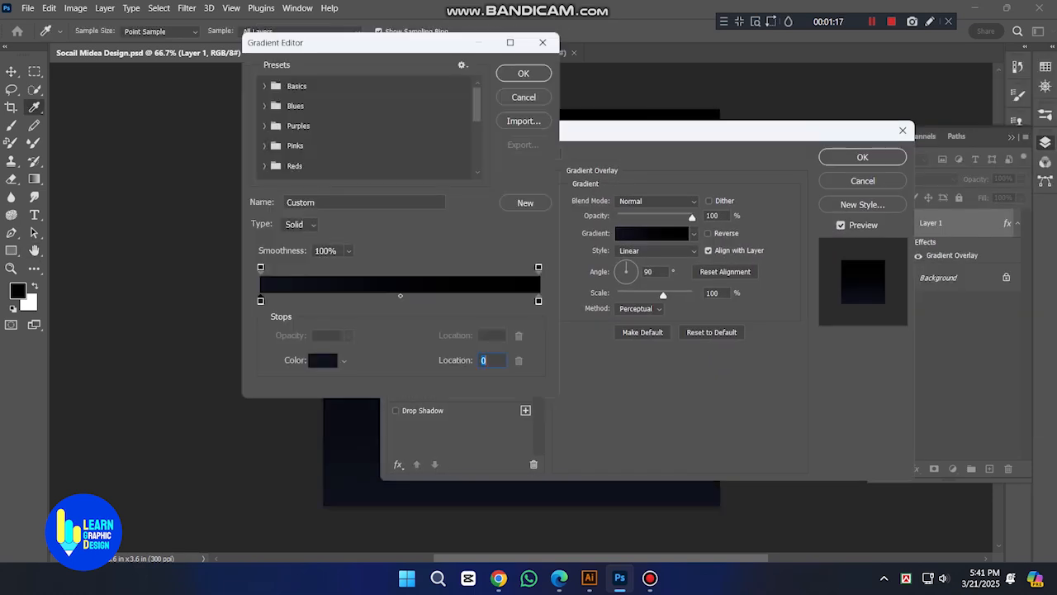
double_click(955, 335)
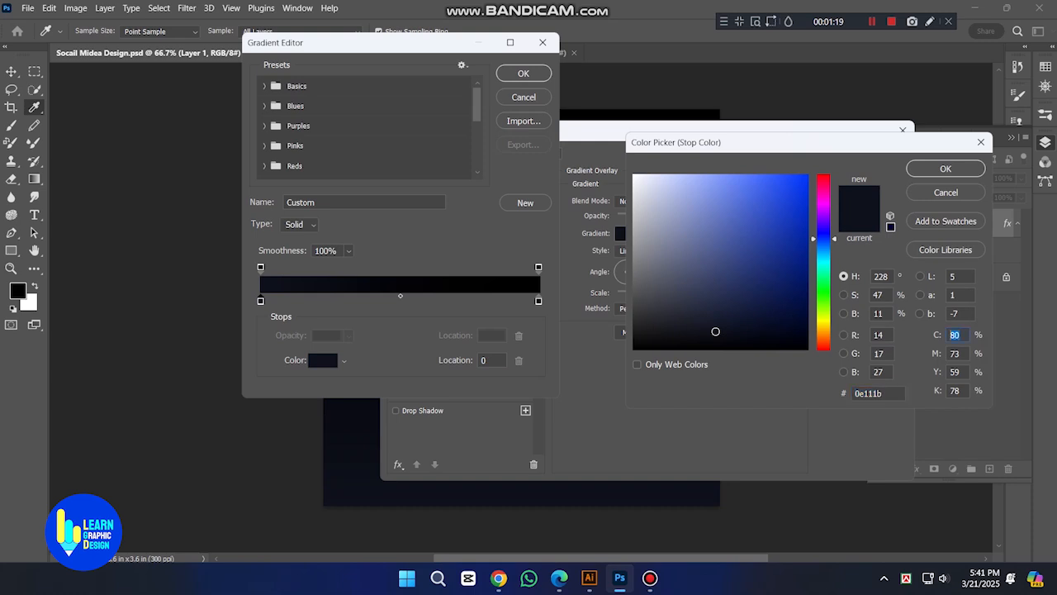
text(0)
key(Tab)
text(0)
key(Tab)
text(0)
key(Tab)
text(0)
key(Return)
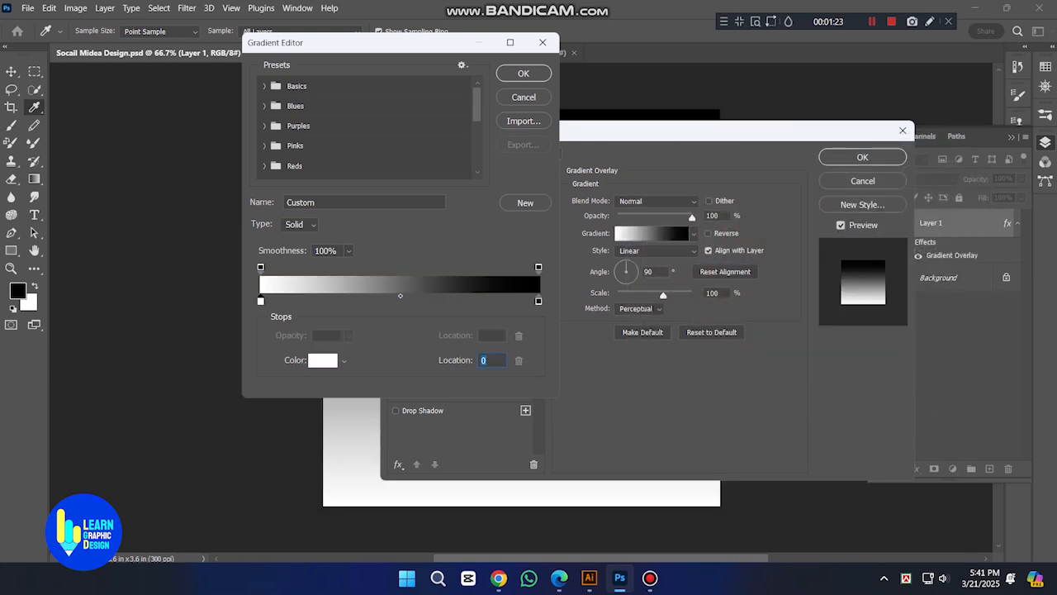
Step: Set the overlay gradient's end color stop to CMYK 100, 0, 0, 0 and accept the edited gradient
double_click(538, 301)
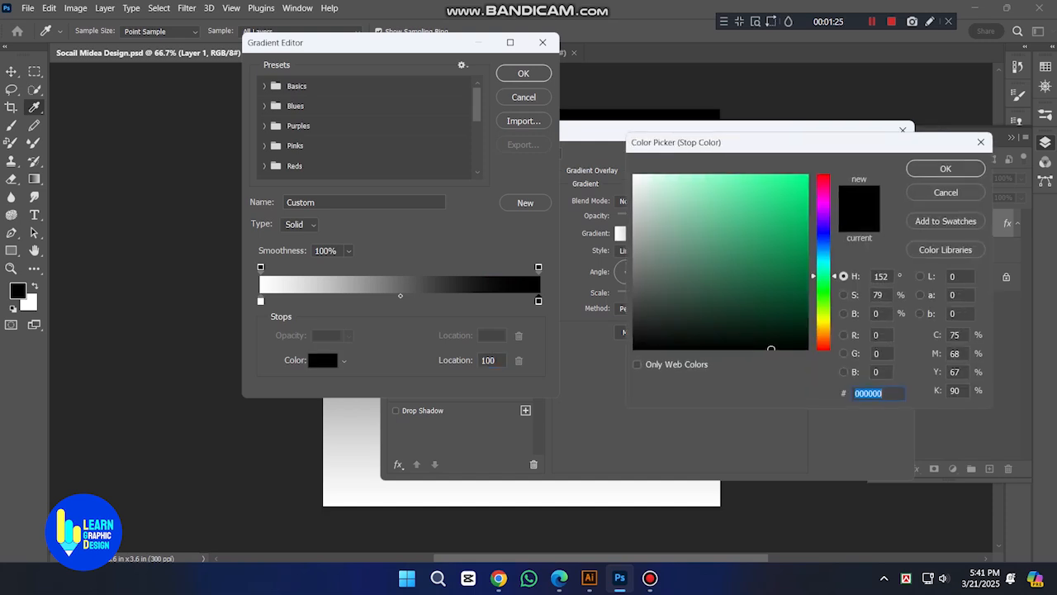
key(Tab)
text(100)
key(Tab)
text(0)
key(Tab)
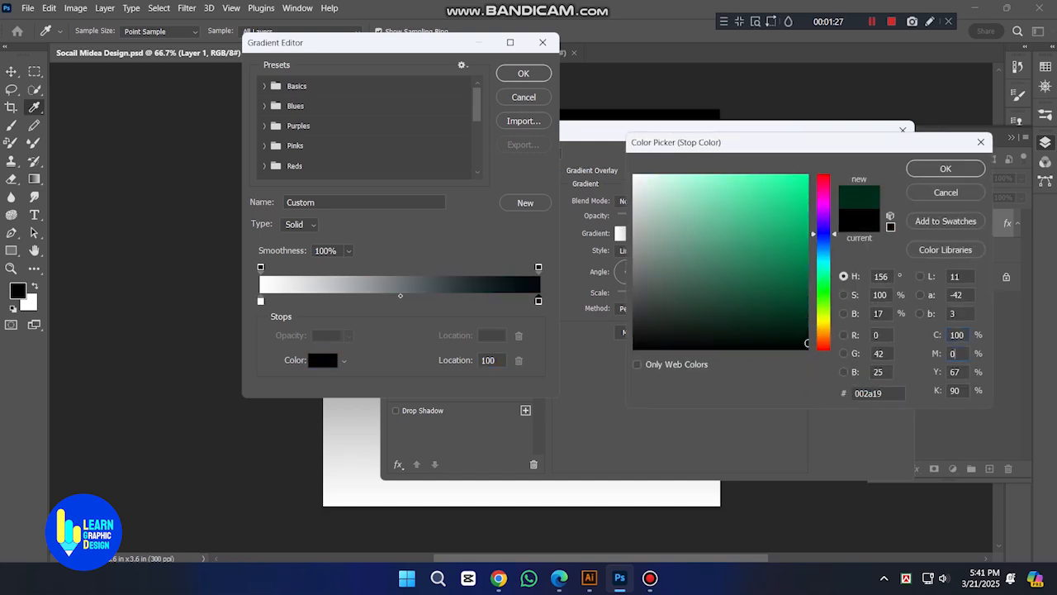
text(0)
key(Tab)
text(0)
key(Return)
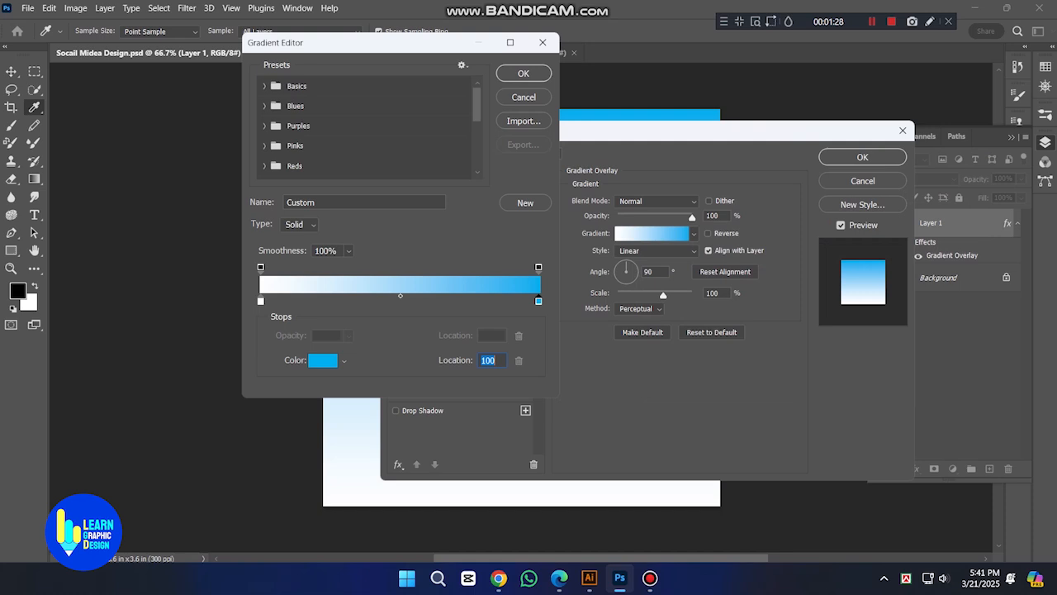
key(Return)
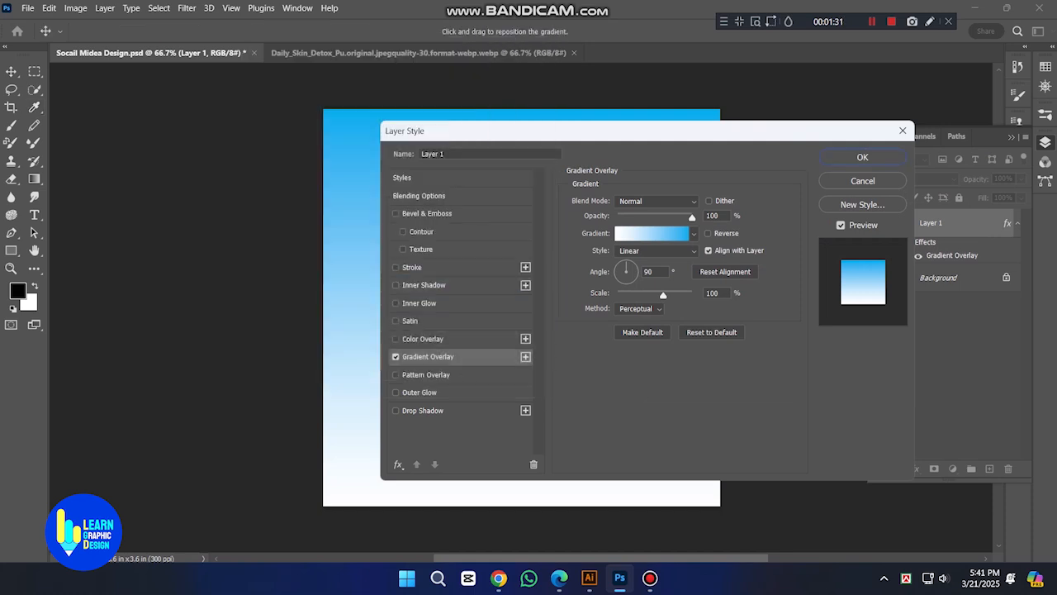
Step: Try the gradient overlay in reverse and with the Angle style
drag(462, 130, 707, 144)
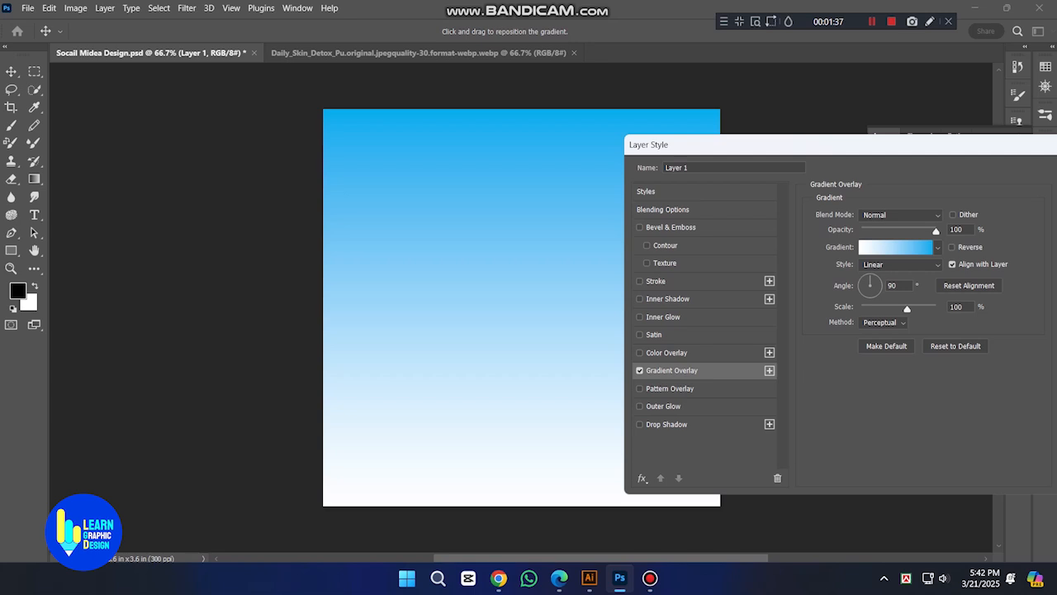
click(952, 247)
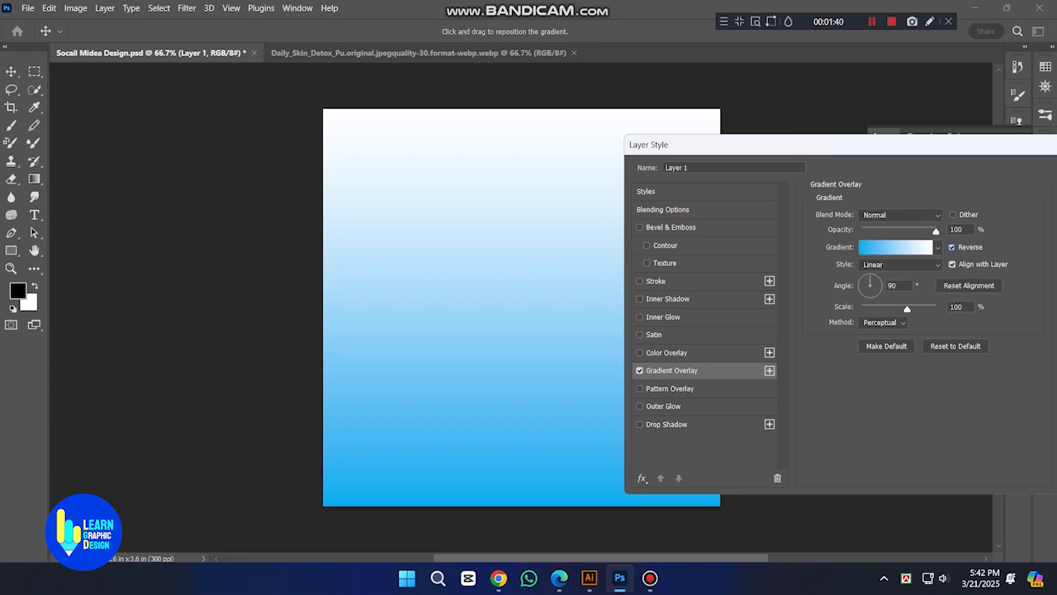
click(952, 247)
click(900, 265)
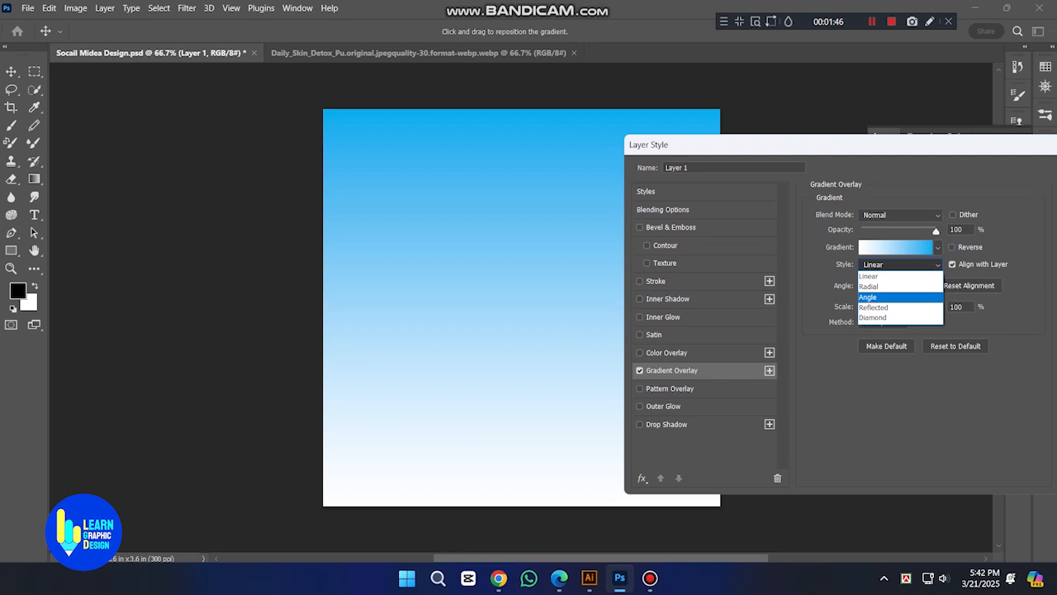
click(886, 298)
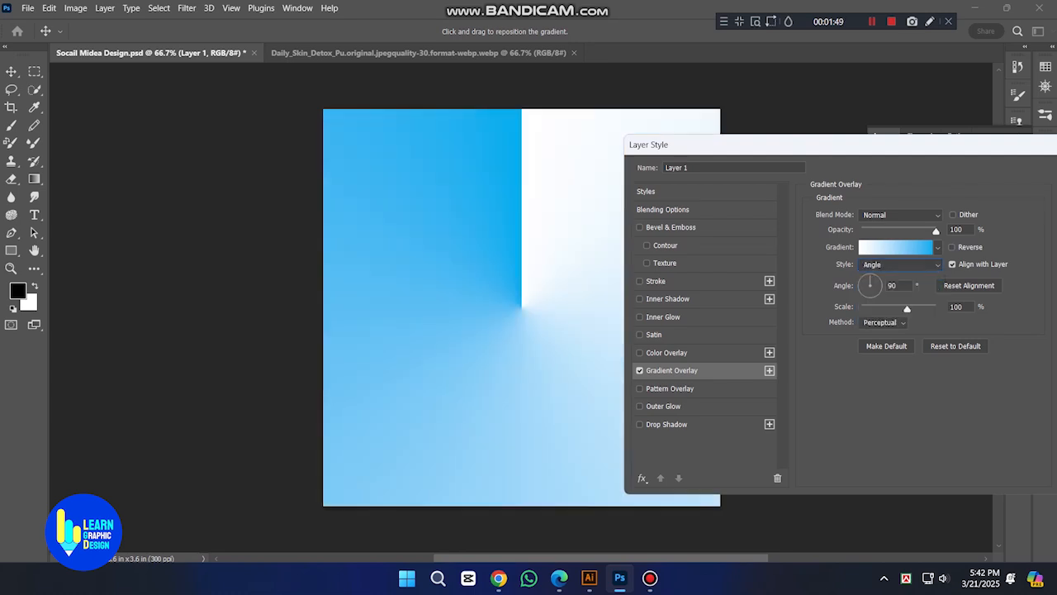
Step: Change the gradient overlay's style to Radial
click(900, 264)
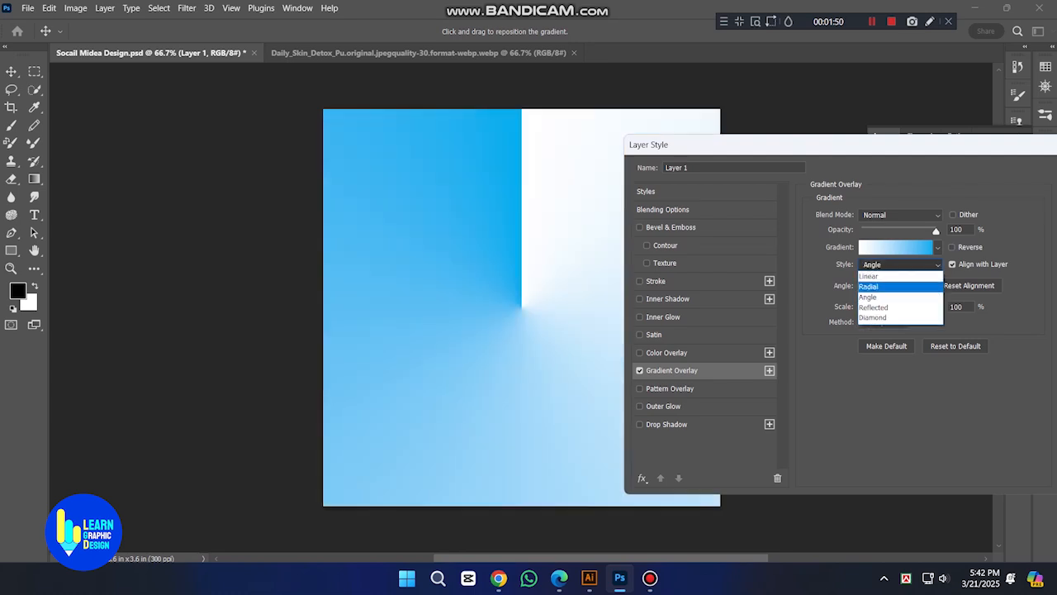
click(875, 286)
drag(891, 149, 785, 148)
Step: Lighten the gradient's end color stop to C 50% and M 5%, and apply the layer style
click(788, 244)
click(788, 244)
drag(371, 40, 695, 46)
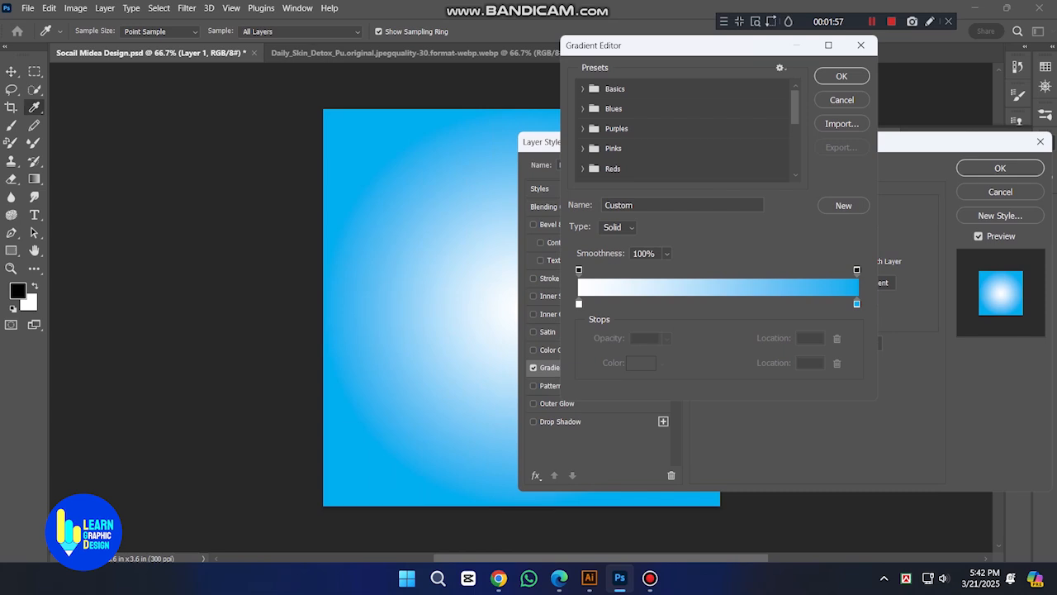
click(857, 303)
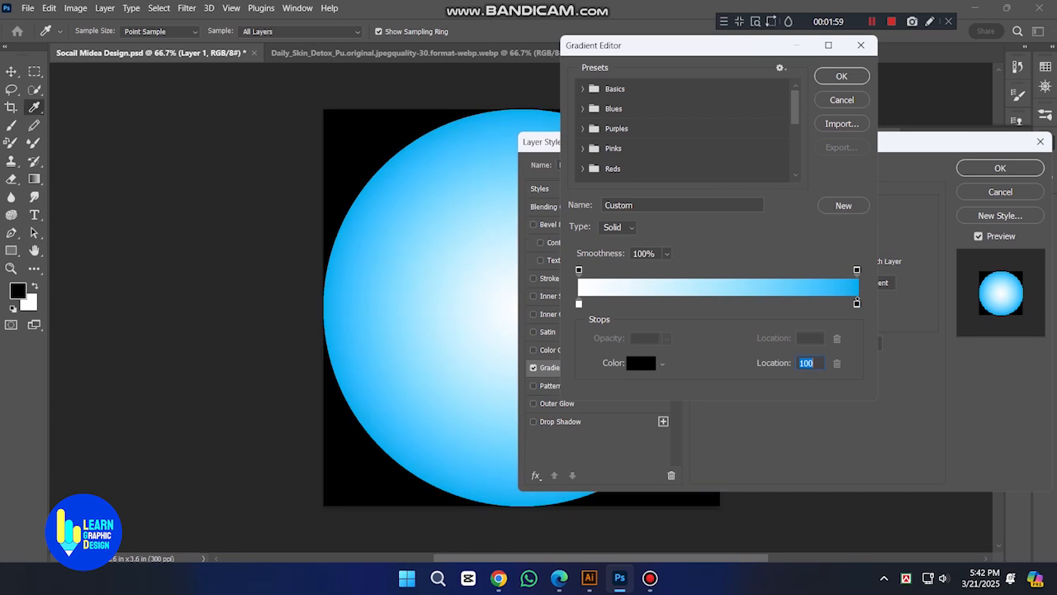
click(641, 362)
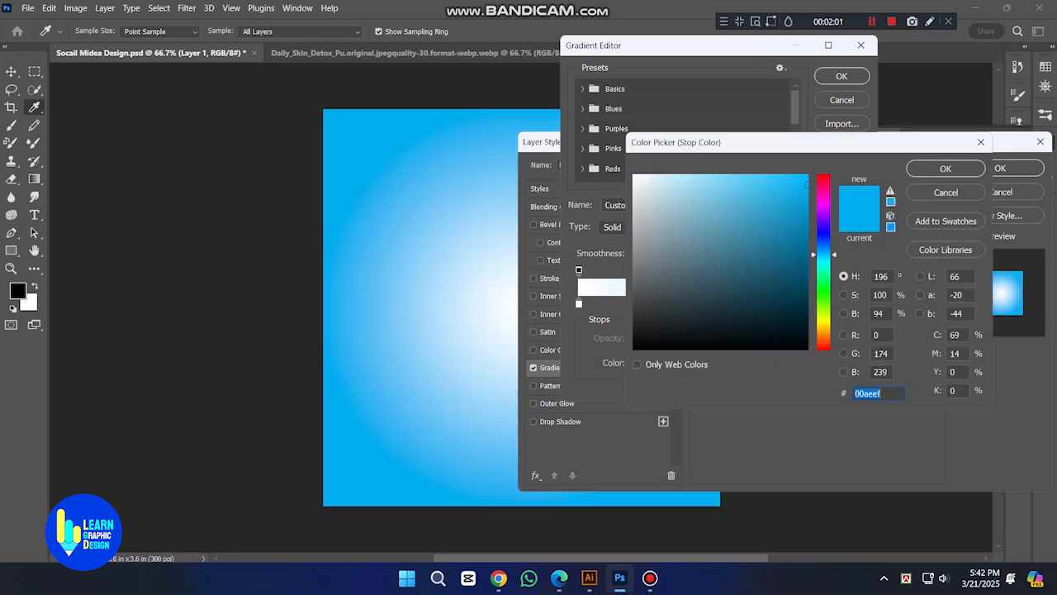
double_click(955, 334)
text(50)
key(Tab)
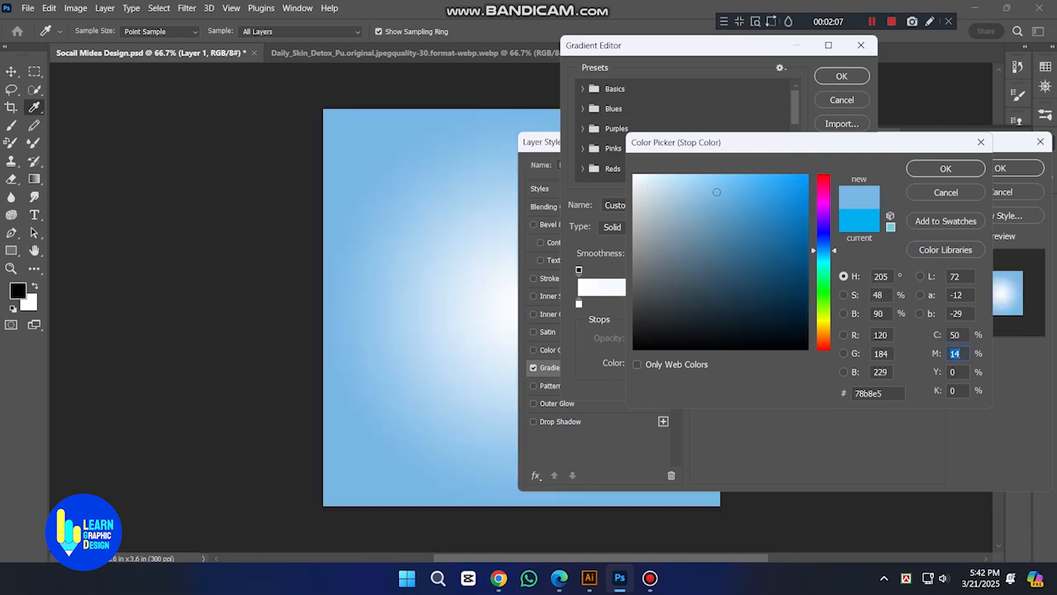
text(5)
key(Tab)
key(Return)
key(Return)
key(Return)
Step: Save the document with the radial blue gradient background
key(ctrl+0)
key(f)
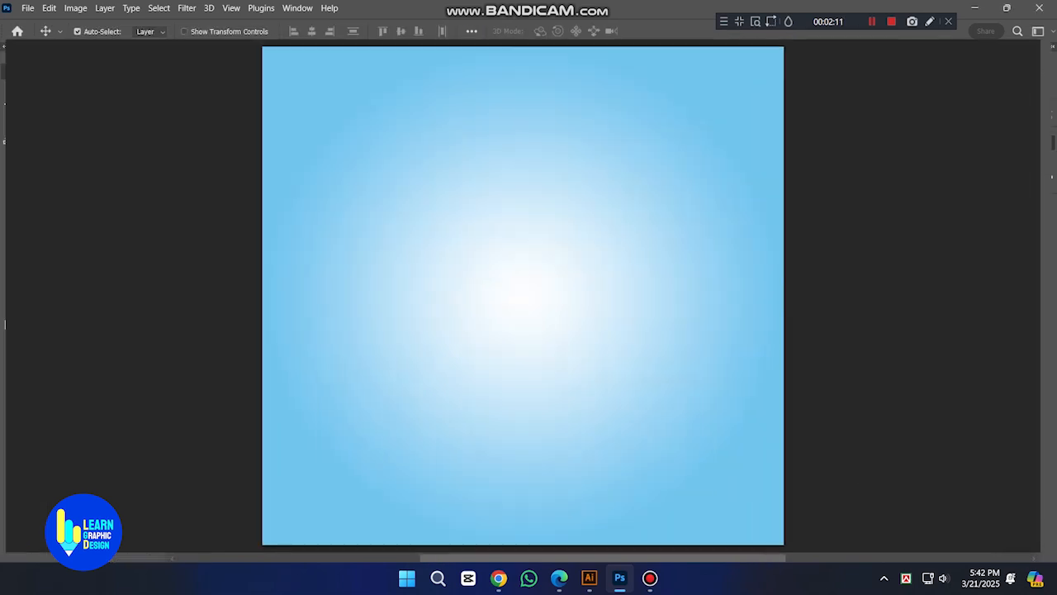
key(ctrl+0)
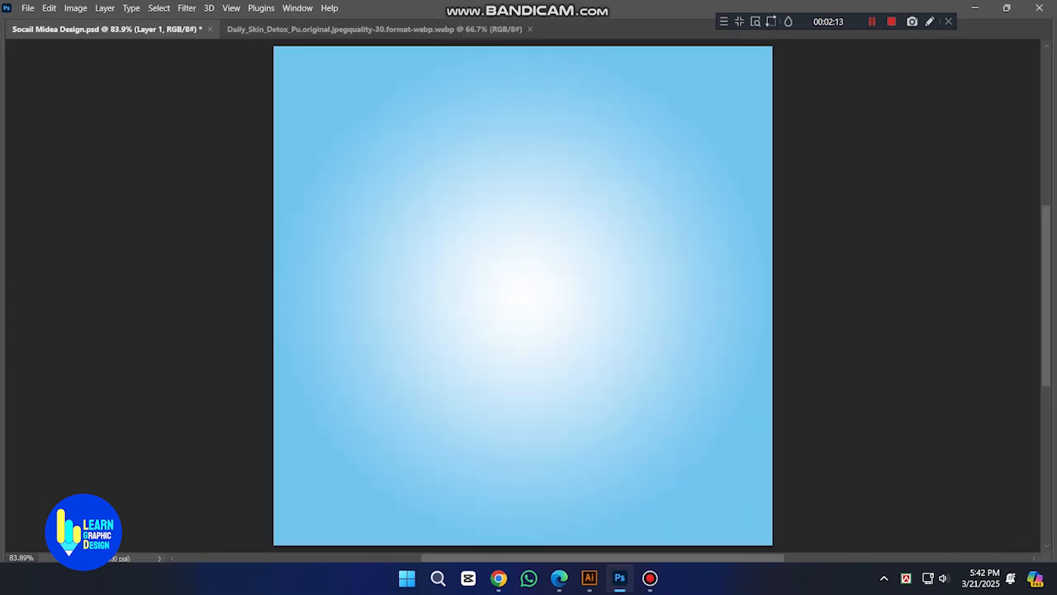
key(ctrl+s)
click(139, 198)
key(Return)
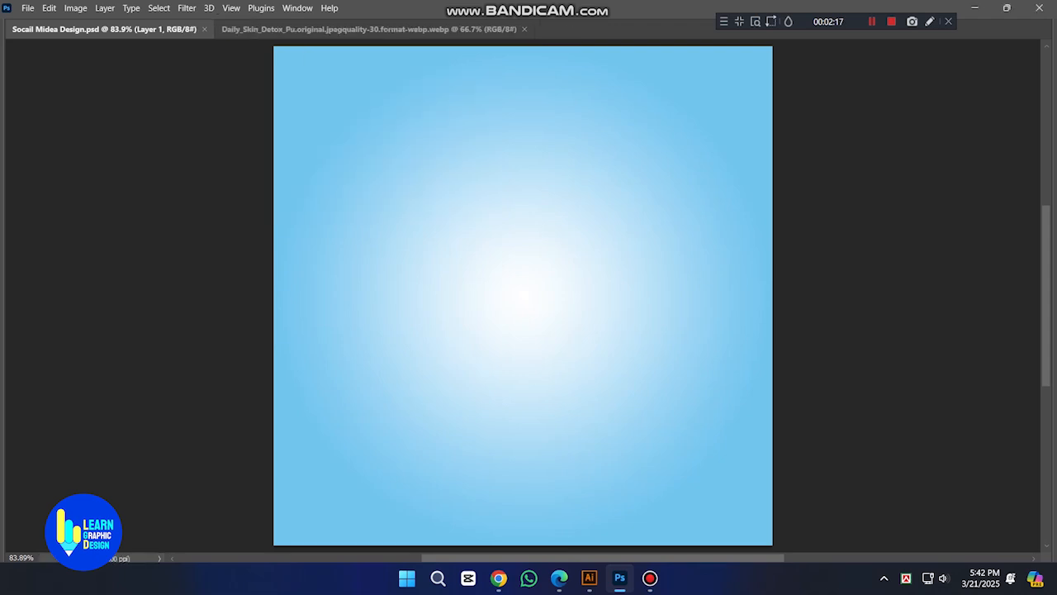
Step: Convert the gradient layer, Layer 1, to a smart object
key(Tab)
key(m)
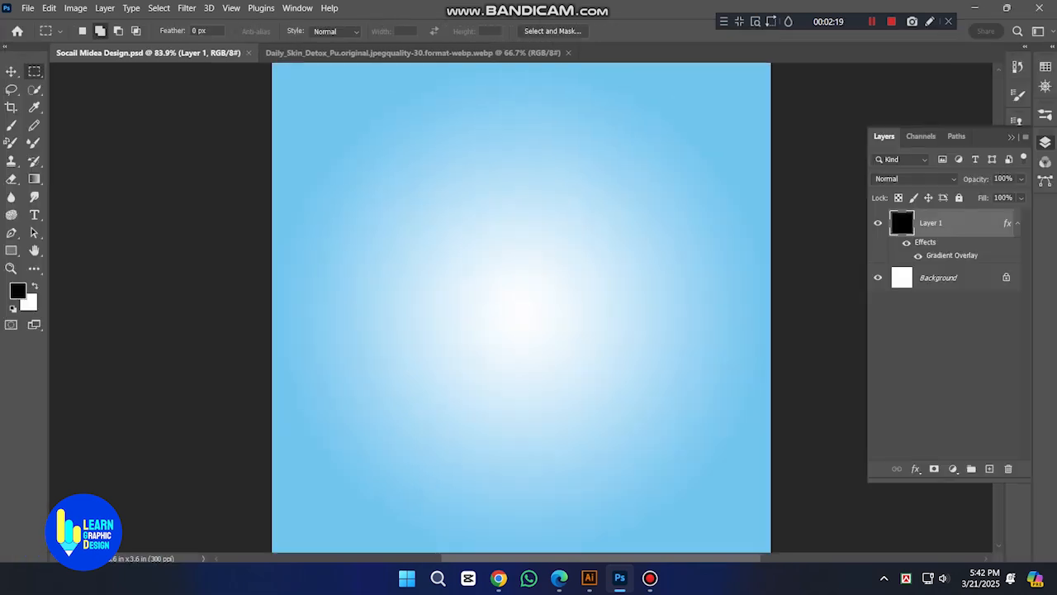
right_click(948, 223)
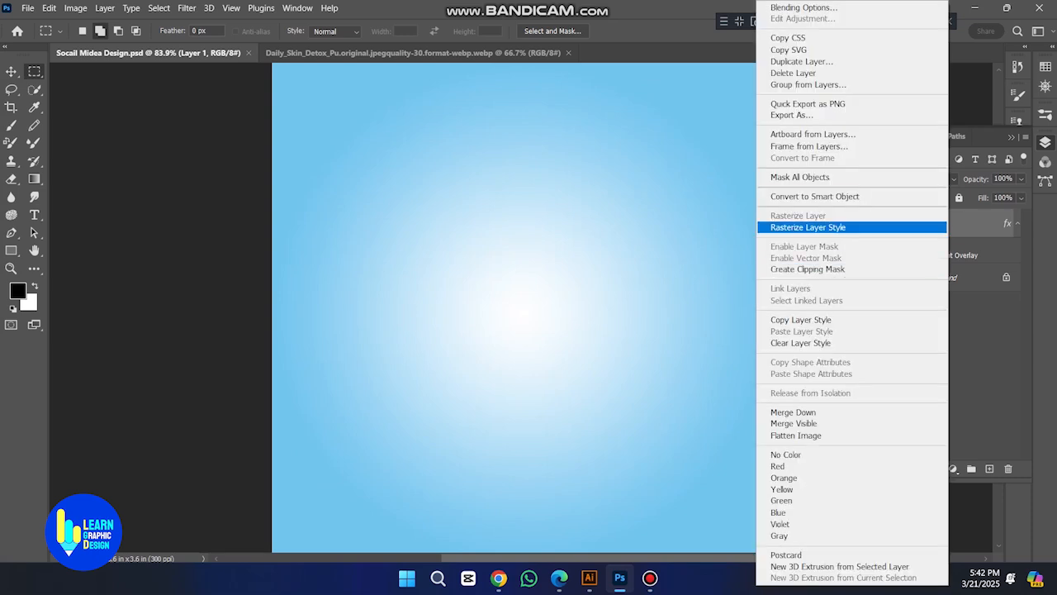
click(815, 196)
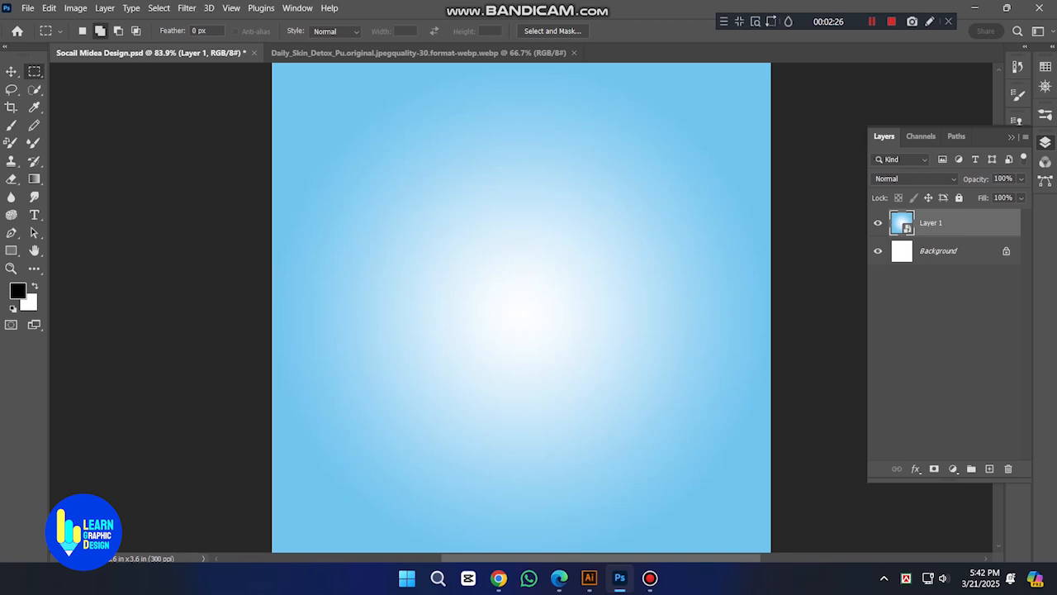
Step: Create a tall, narrow white bar on a new layer over the left part of the canvas, and deselect it
drag(355, 154, 396, 453)
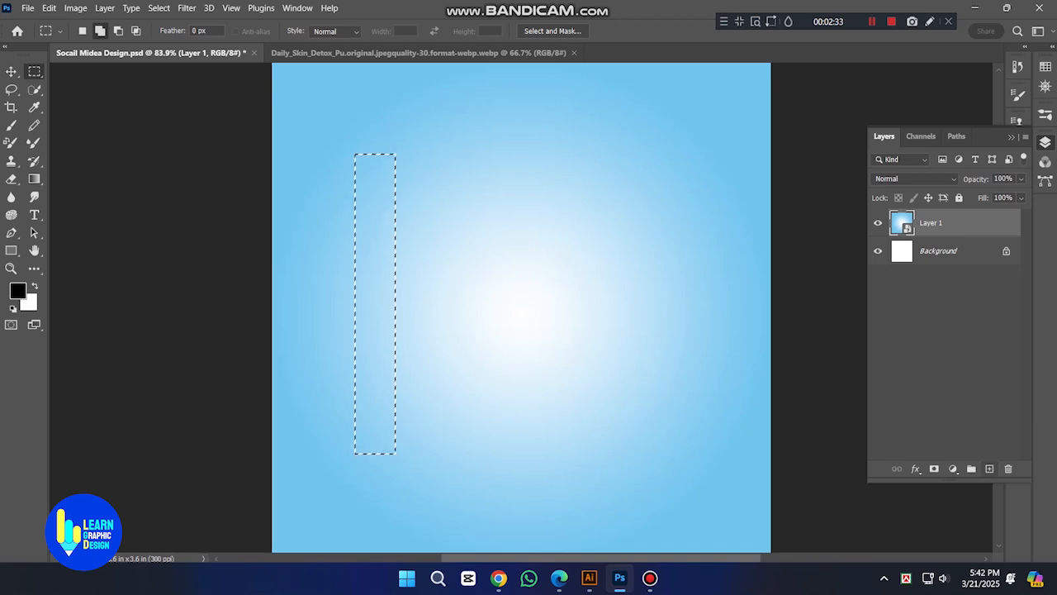
key(ctrl+shift+alt+n)
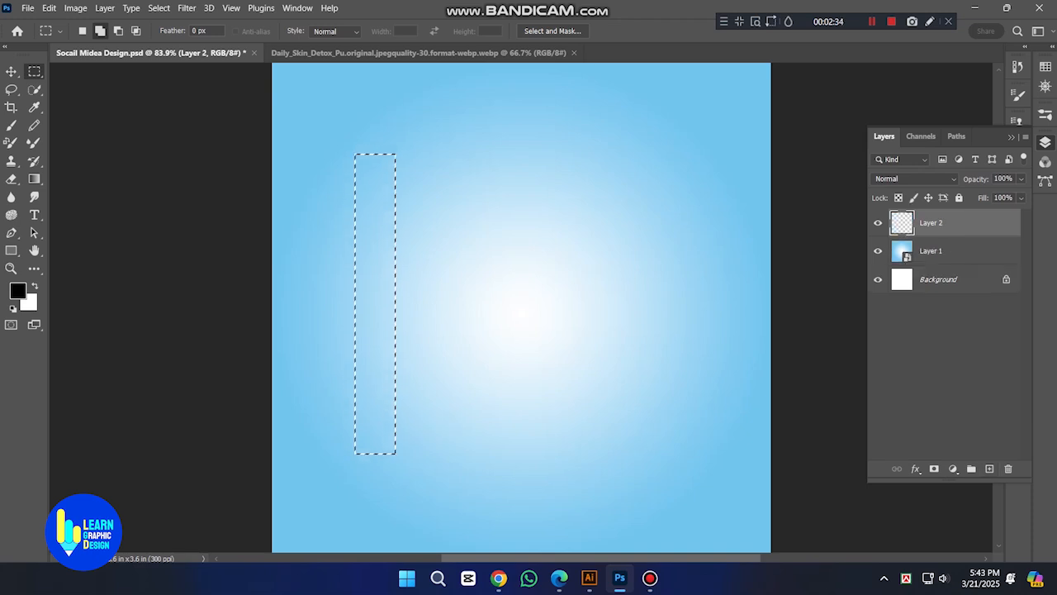
key(ctrl+BackSpace)
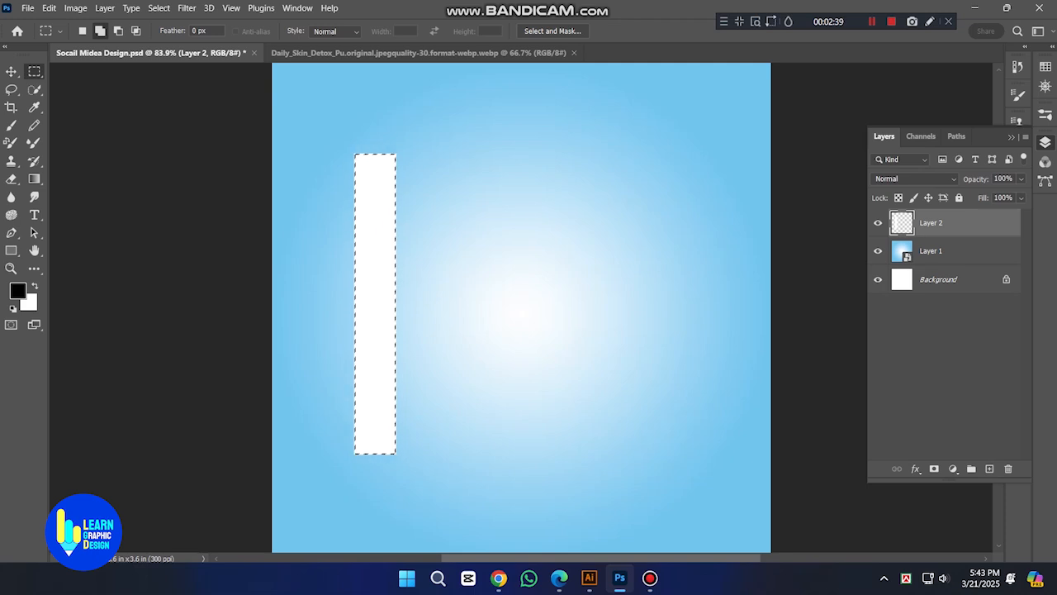
key(ctrl+d)
key(v)
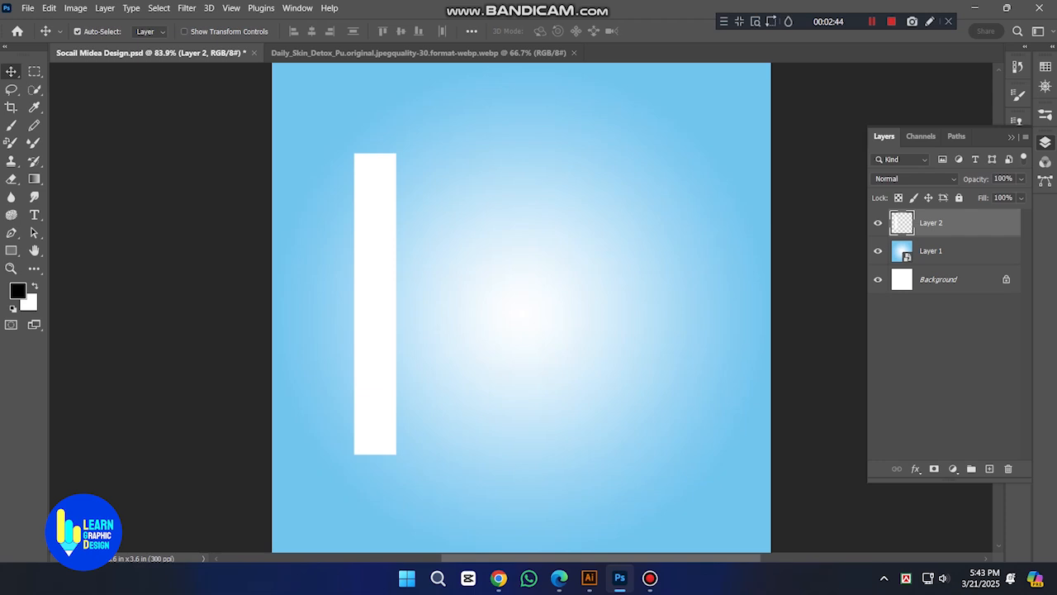
Step: Add a gradient overlay to the white bar, using the Linear style with the gradient reversed
click(915, 468)
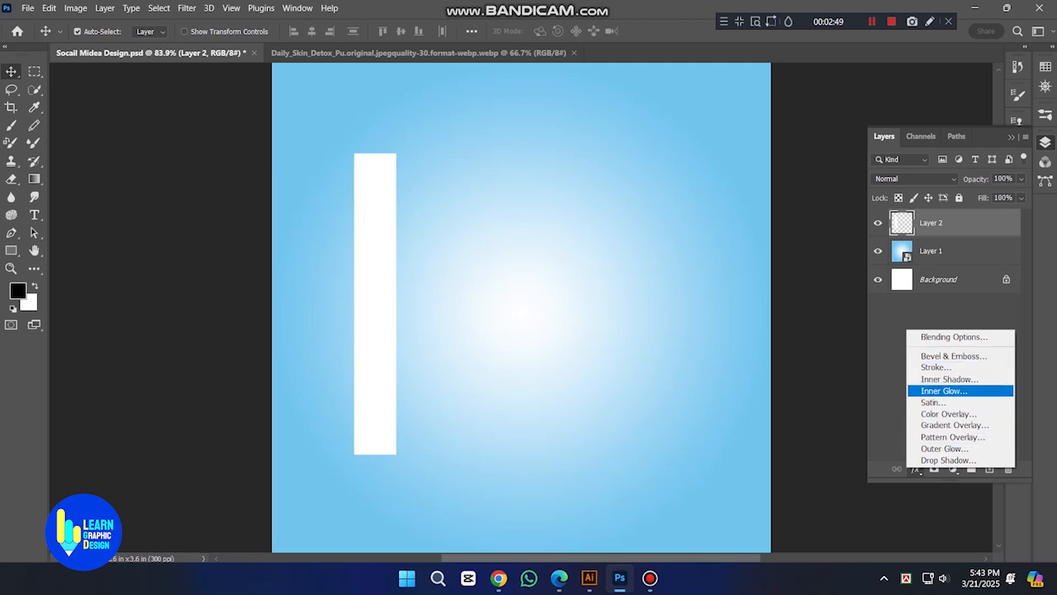
click(949, 424)
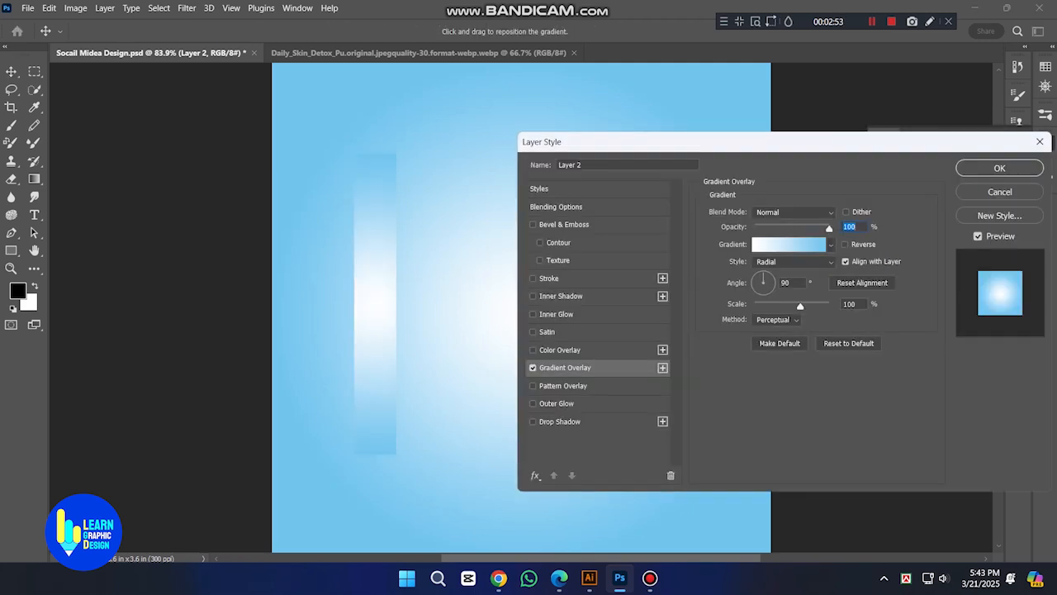
click(793, 261)
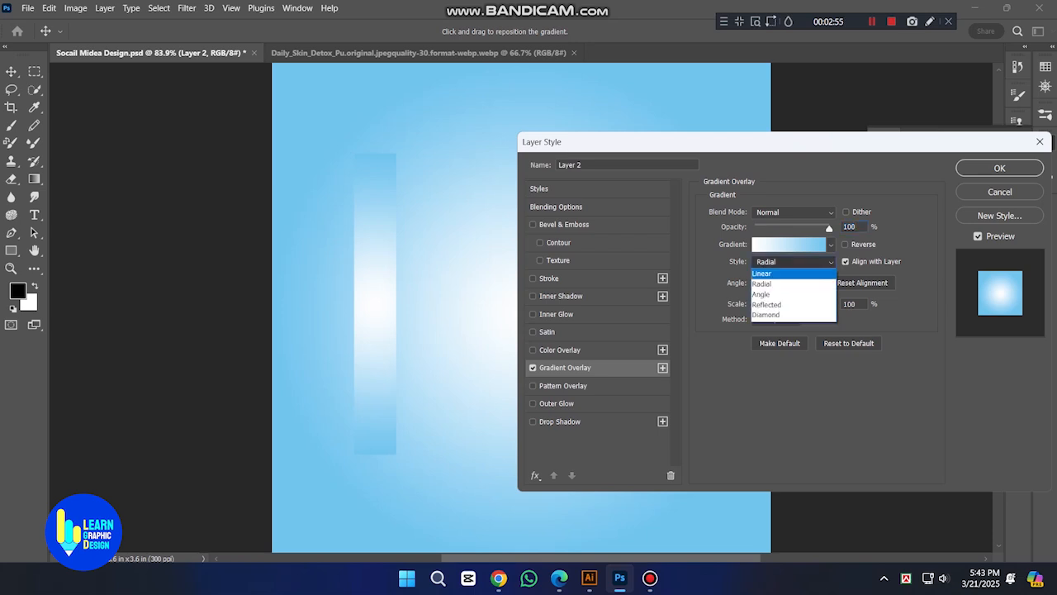
click(768, 272)
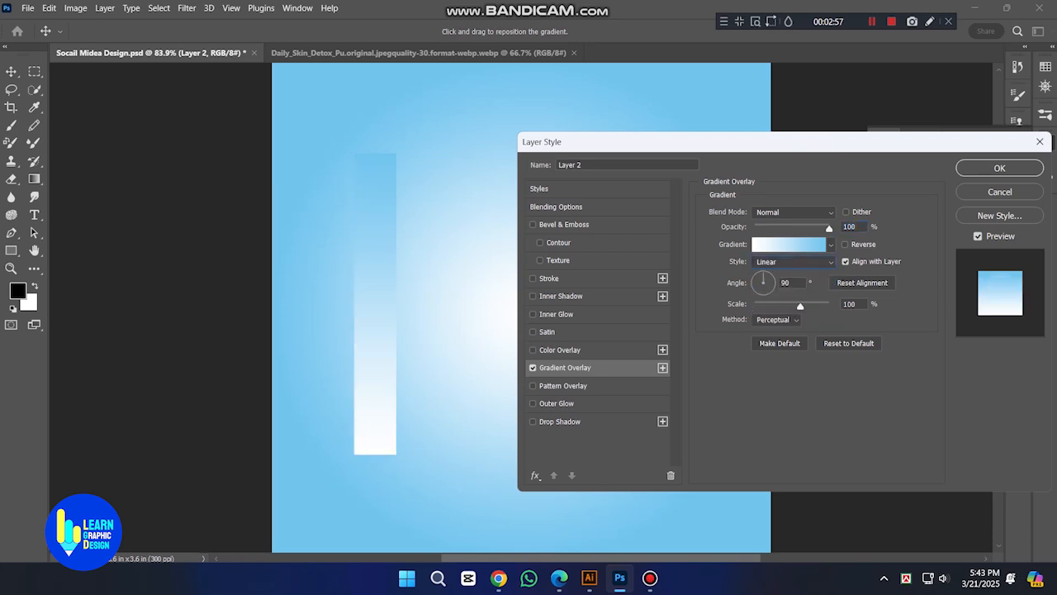
click(845, 244)
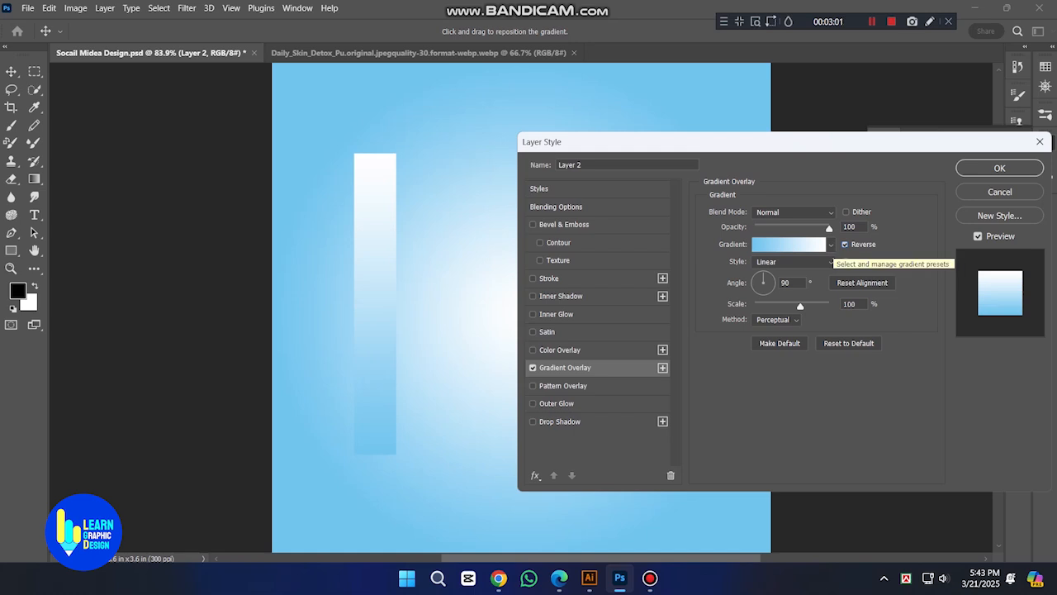
Step: Move the bar gradient's blue color stop to location 88% and recolor it to C 70% and M 0%
click(789, 243)
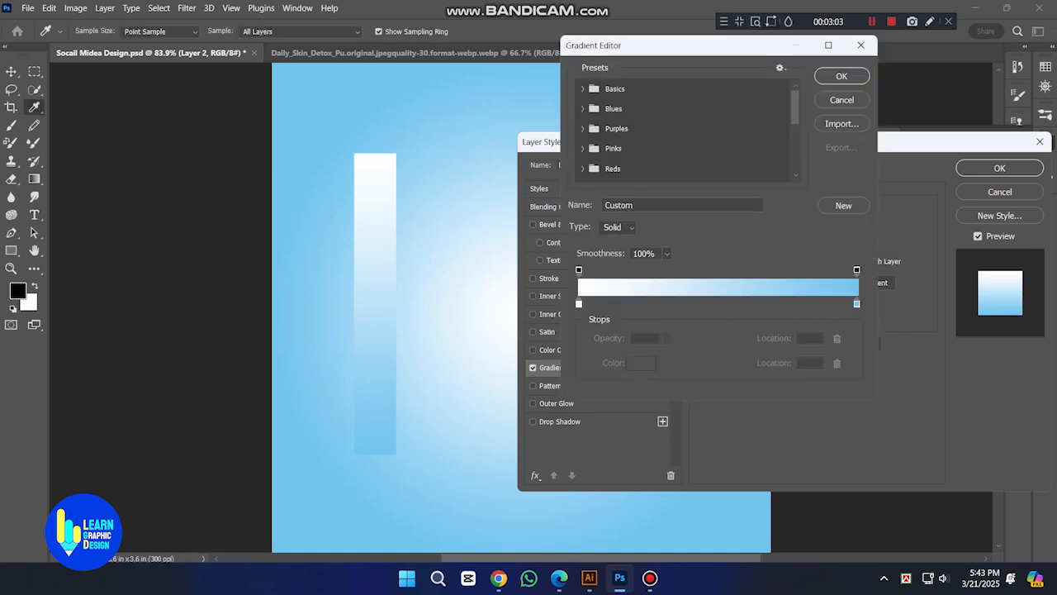
click(856, 303)
drag(856, 303, 823, 303)
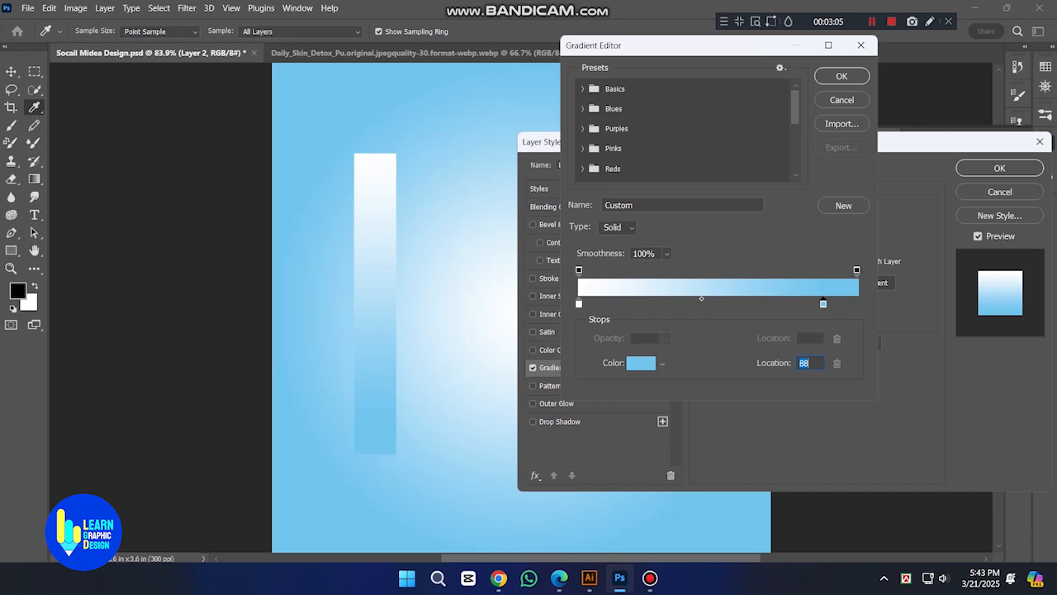
double_click(823, 304)
double_click(954, 334)
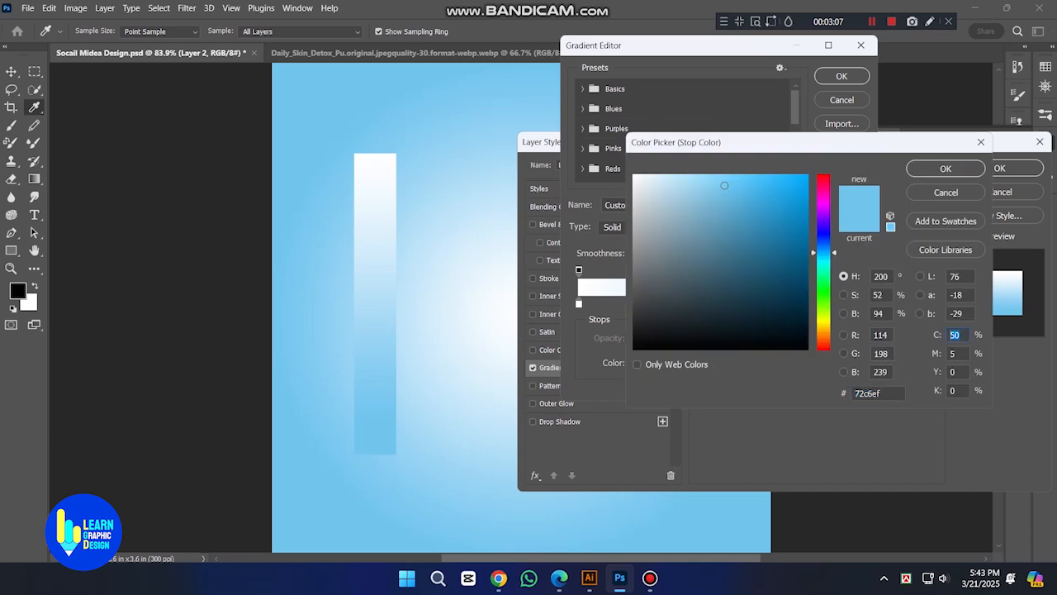
text(80)
key(Tab)
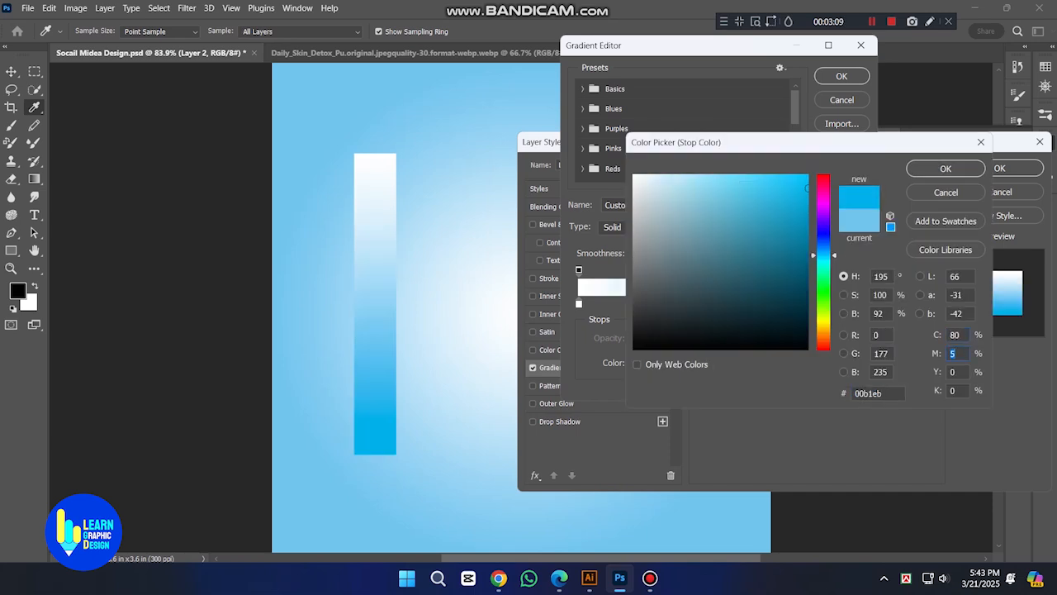
key(shift+Tab)
text(70)
key(Tab)
text(0)
key(Return)
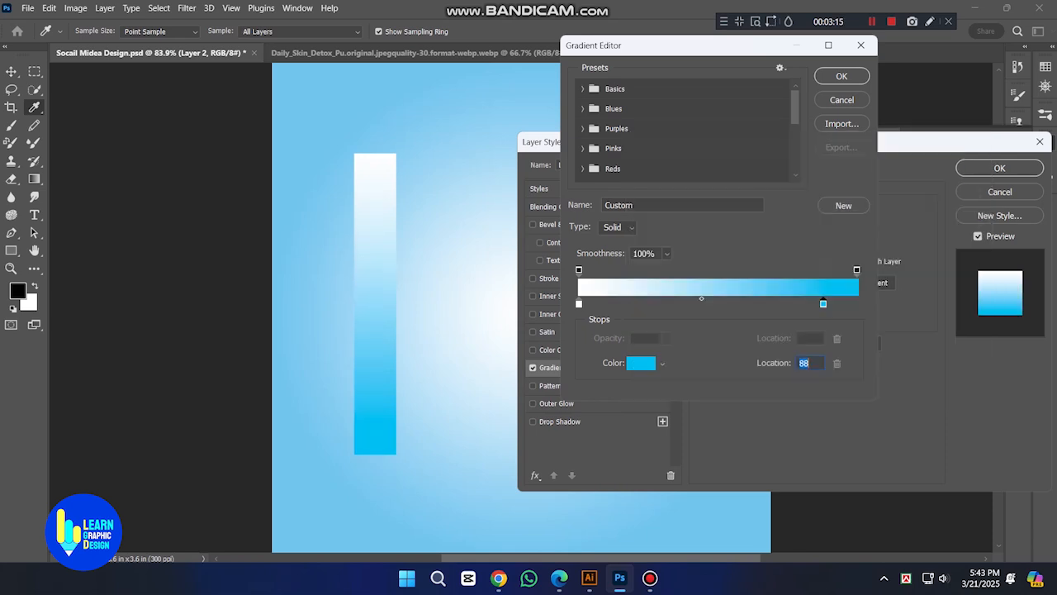
Step: Nudge the blue stop slightly toward the white end, set the gradient midpoint to 44%, and apply the layer style
drag(703, 303, 683, 346)
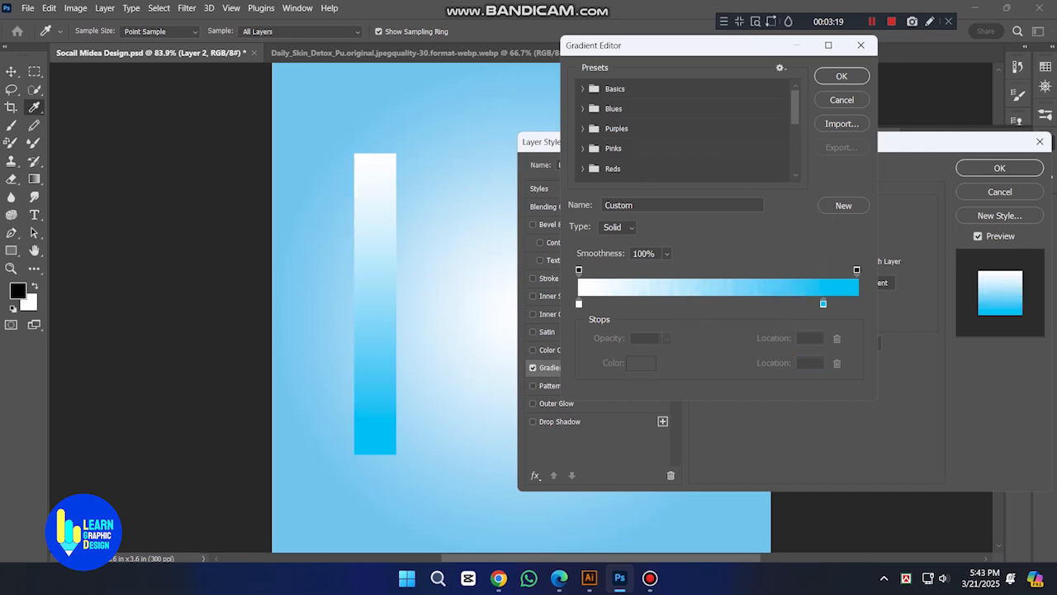
drag(823, 303, 819, 303)
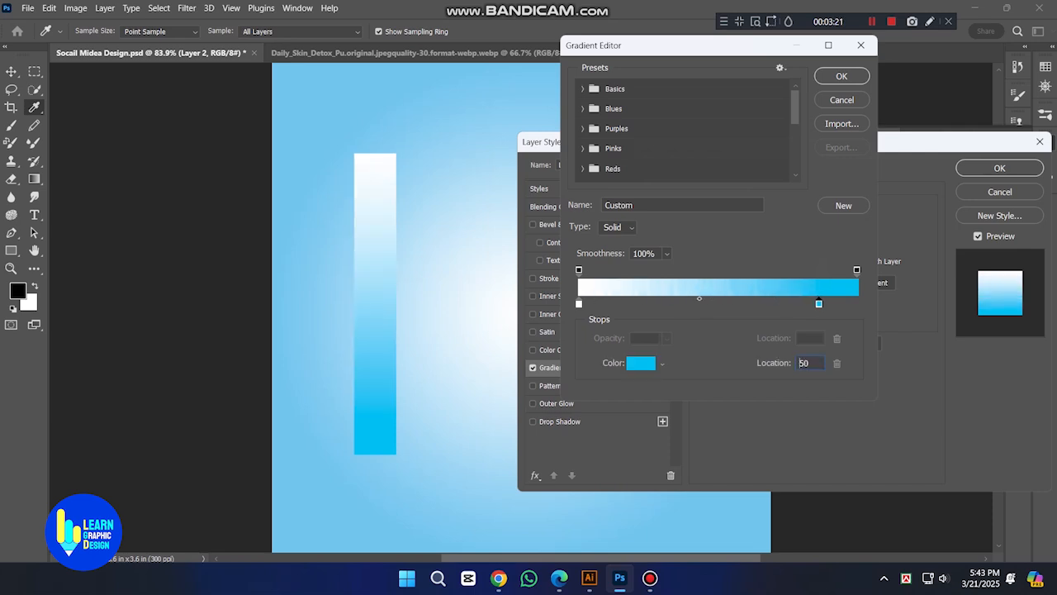
drag(699, 299, 687, 299)
key(Down)
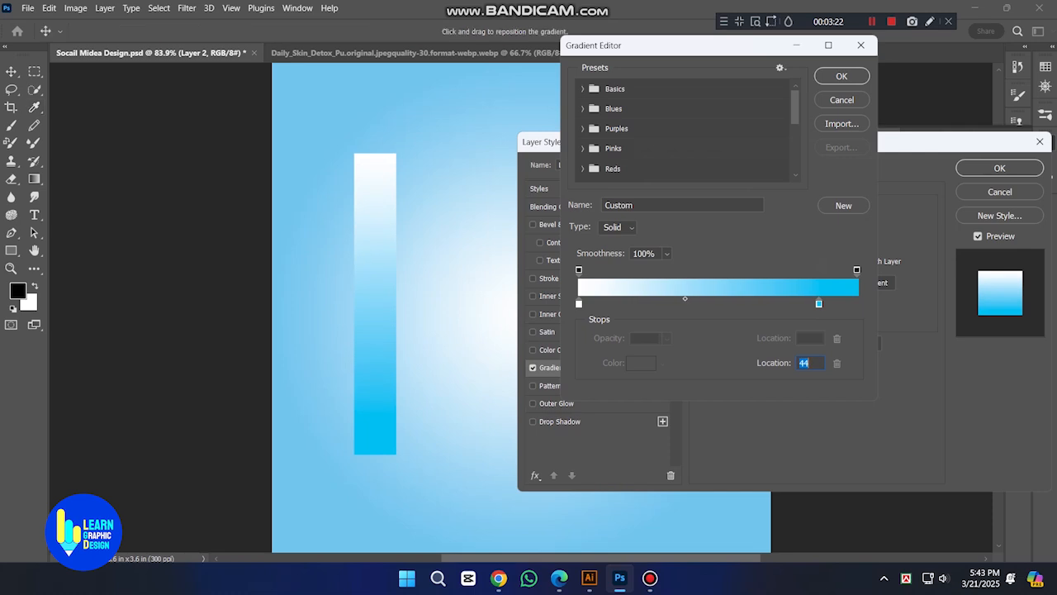
key(Return)
key(Return)
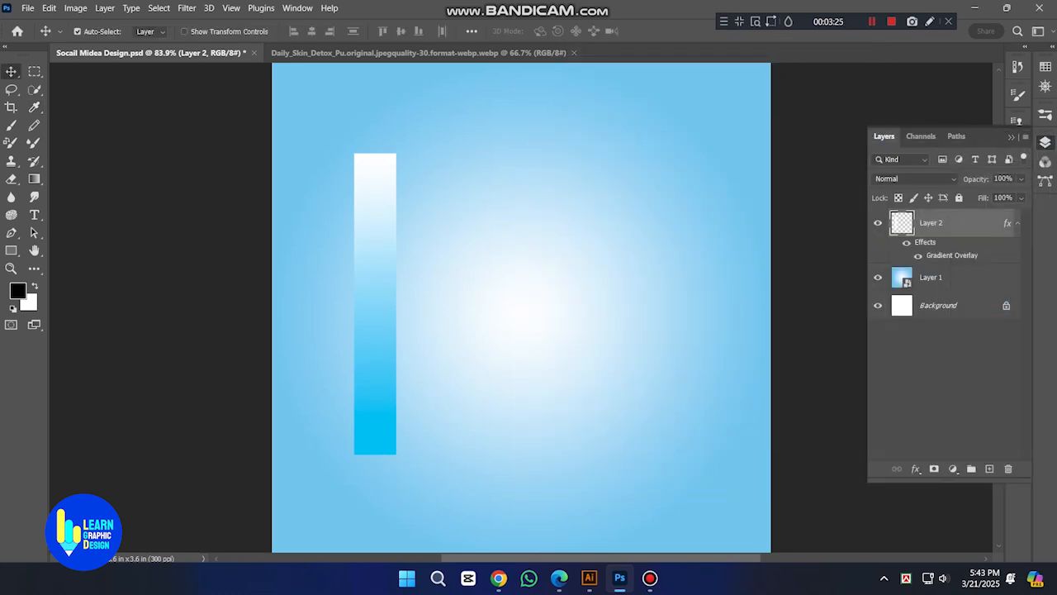
Step: Convert the bar layer to a smart object and place a duplicate beneath it, offset 0.087 in to the right
right_click(945, 223)
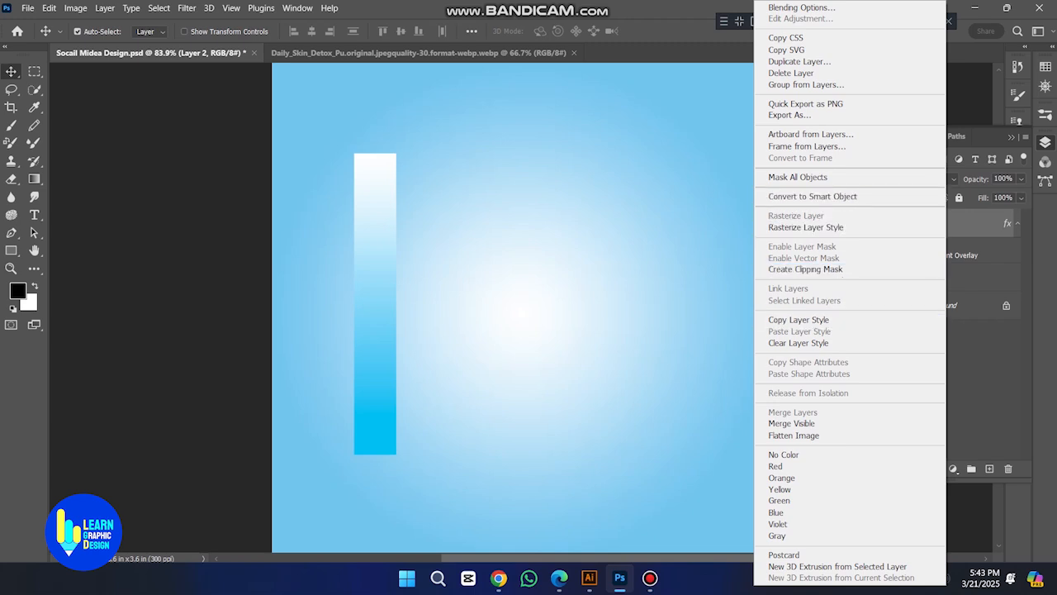
click(813, 196)
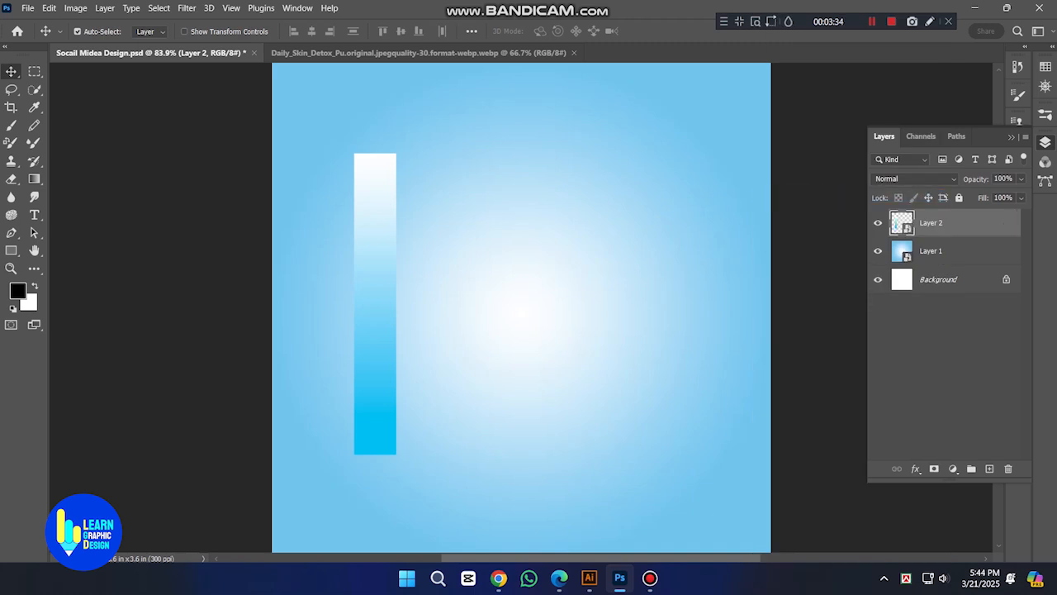
drag(375, 239, 386, 240)
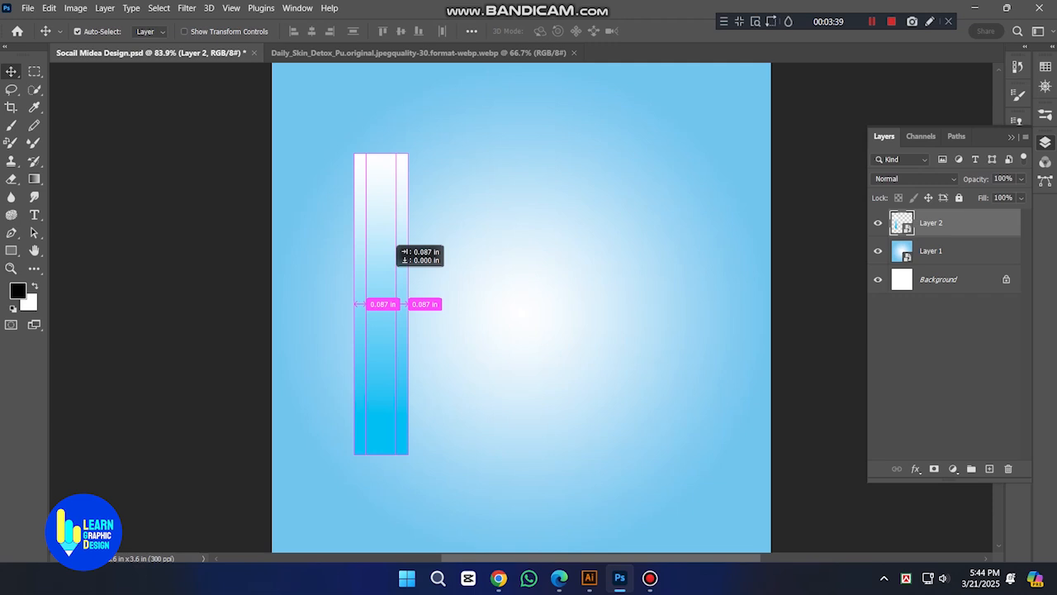
drag(386, 240, 386, 240)
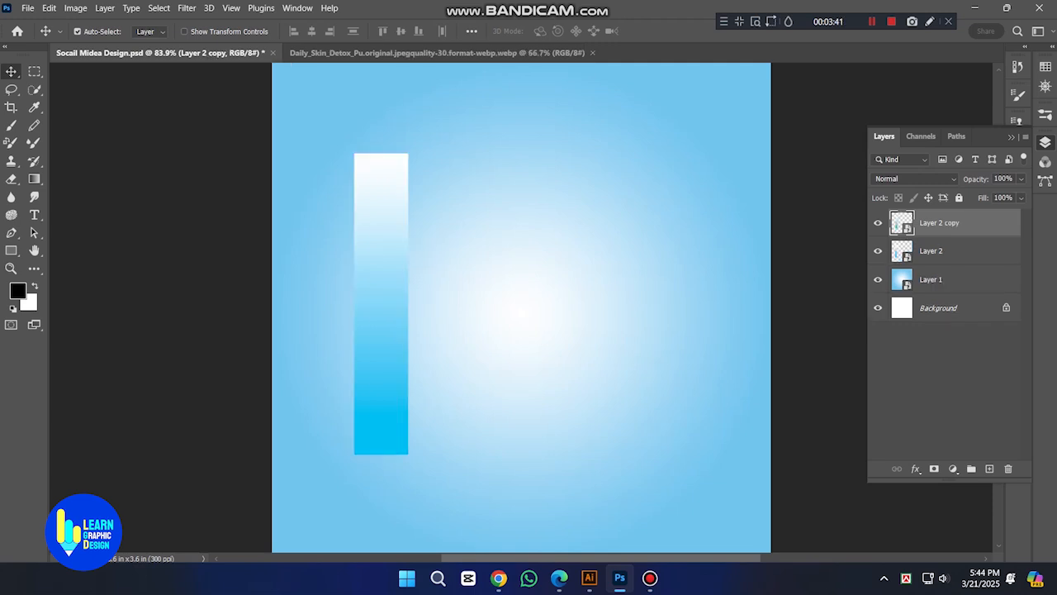
drag(939, 223, 939, 263)
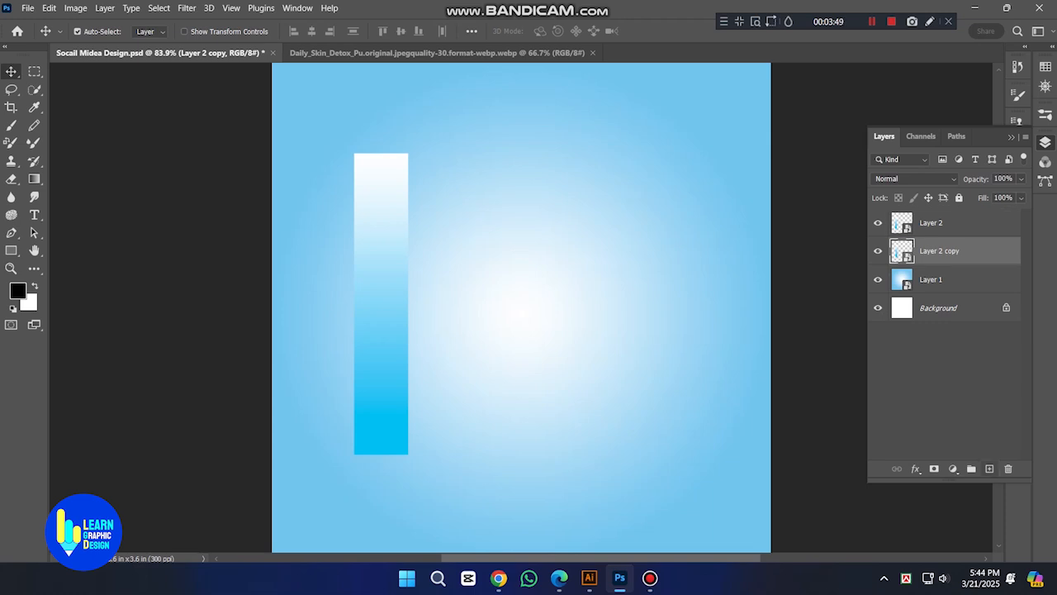
Step: Add an empty layer between the bar and its offset copy, and ready the Brush tool with white as foreground color
click(990, 468)
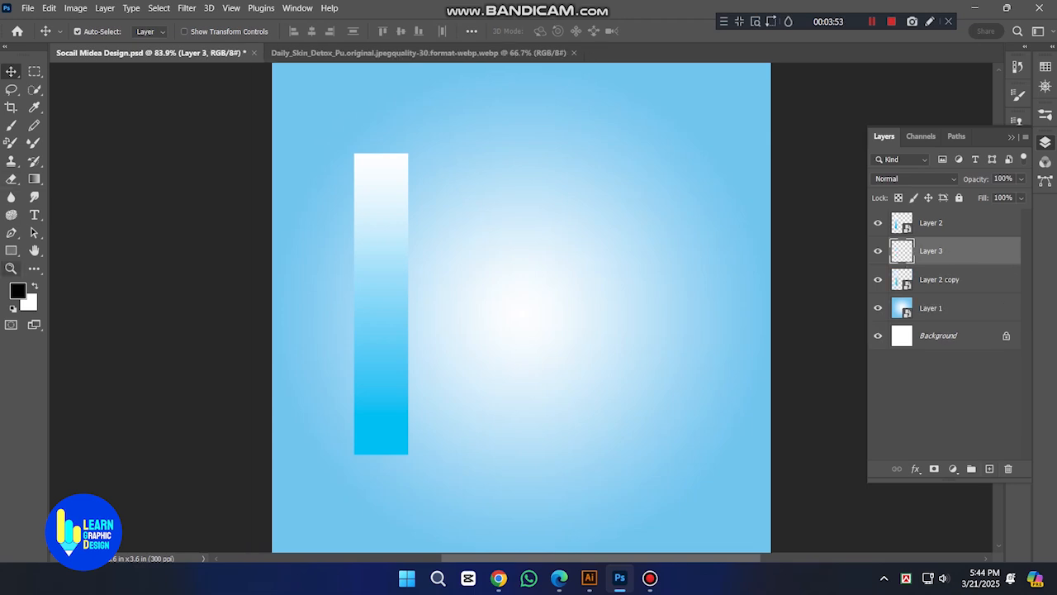
click(11, 142)
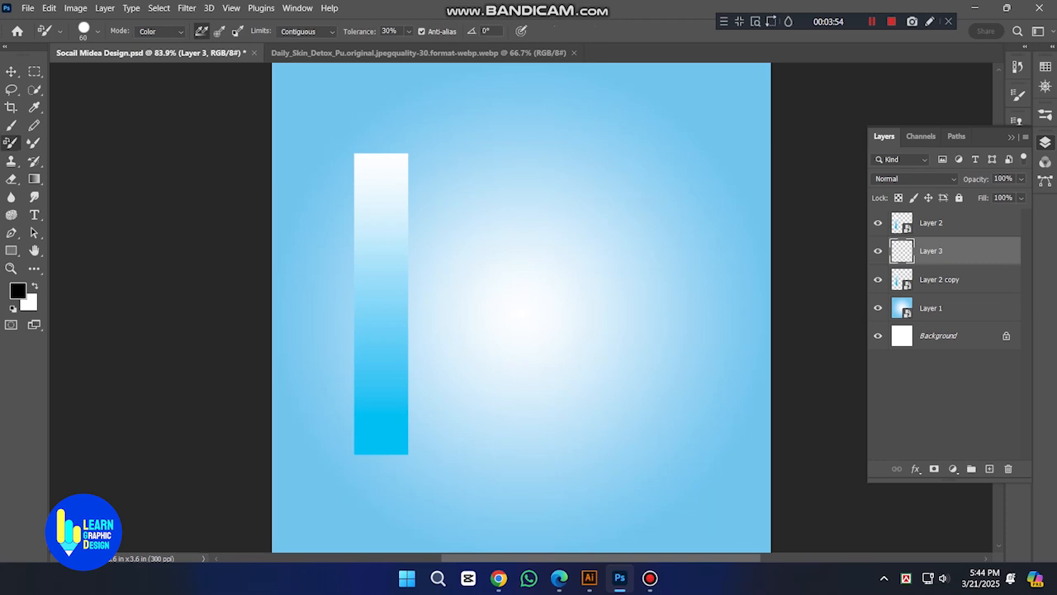
click(11, 125)
key(x)
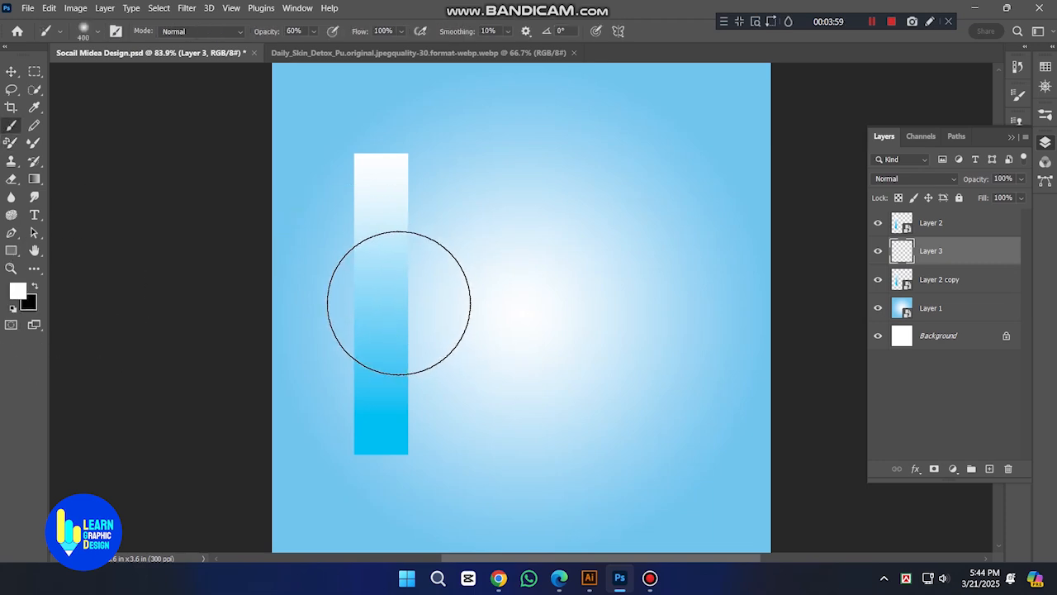
Step: Try a white brush dab at 60% opacity on Layer 3 over the bar's right edge, and undo it
key(v)
drag(384, 302, 378, 304)
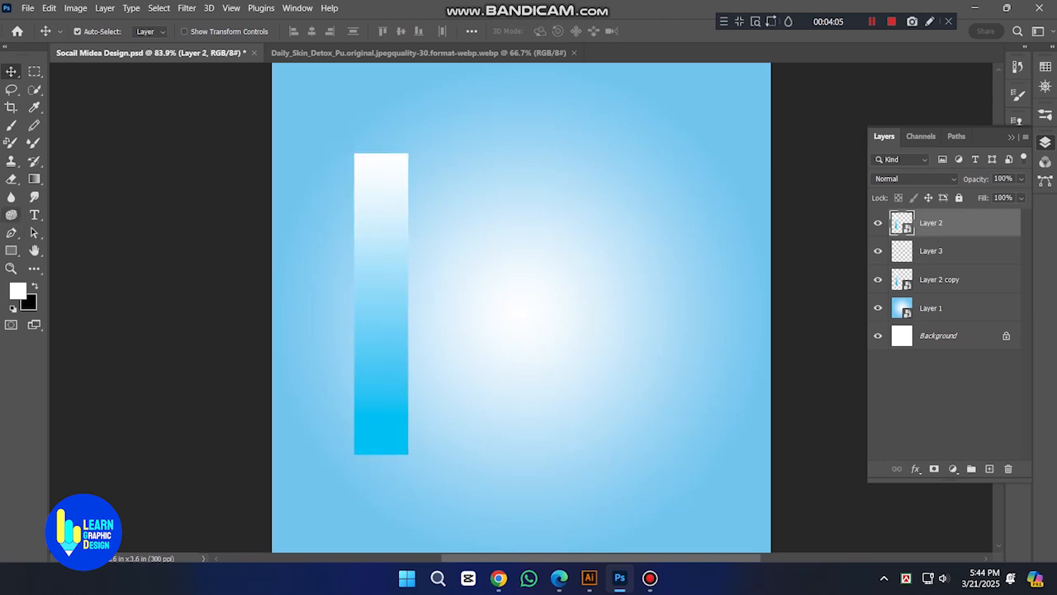
click(10, 125)
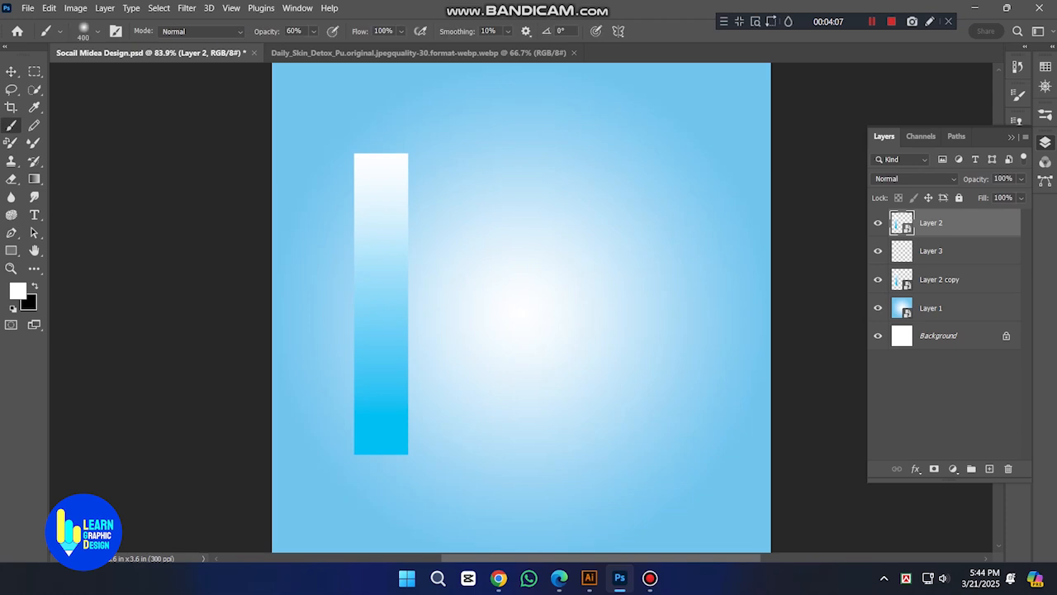
click(932, 251)
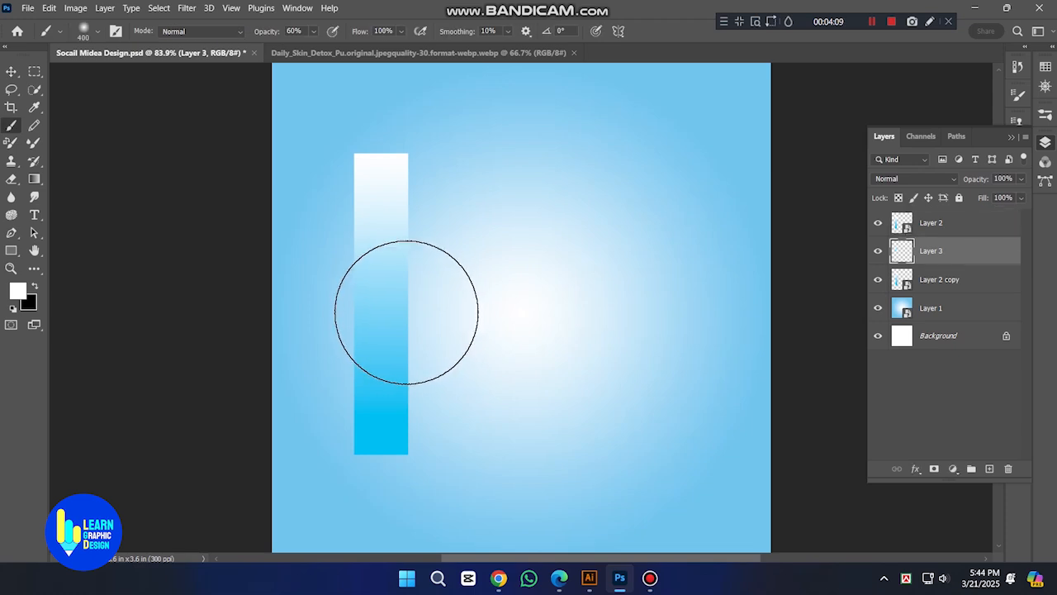
click(406, 313)
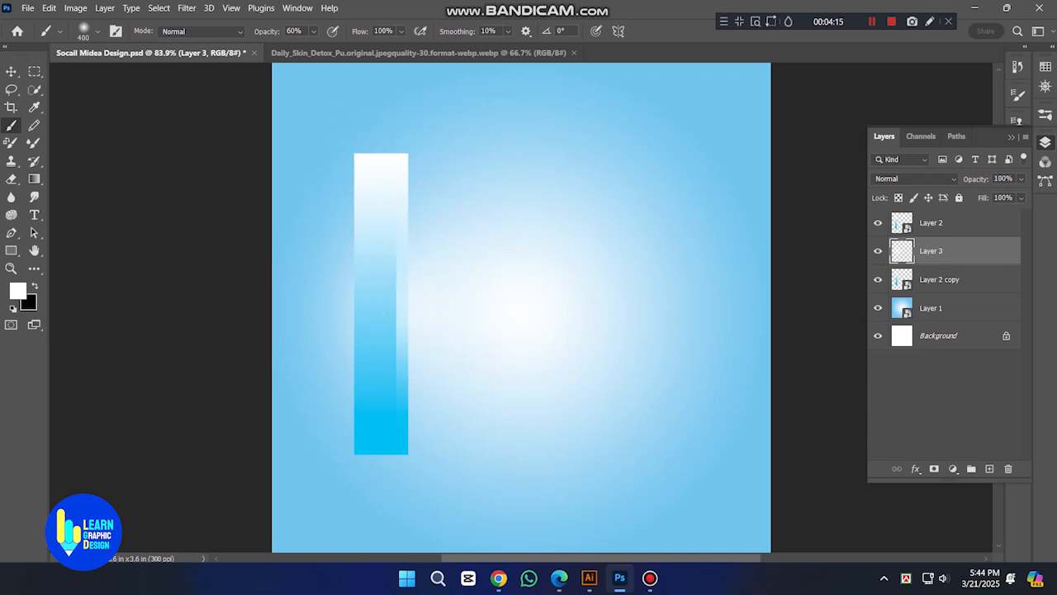
key(ctrl+z)
Step: With the brush at 71% opacity, paint a soft white highlight on Layer 3 inside the offset copy's outline, and deselect
click(313, 30)
drag(322, 47, 329, 47)
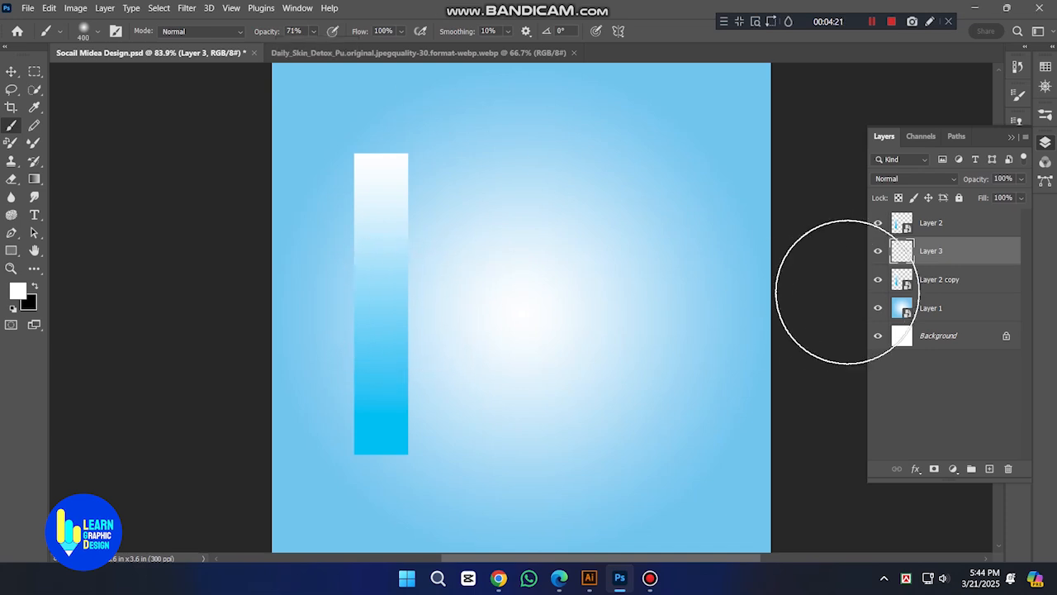
ctrl+click(902, 279)
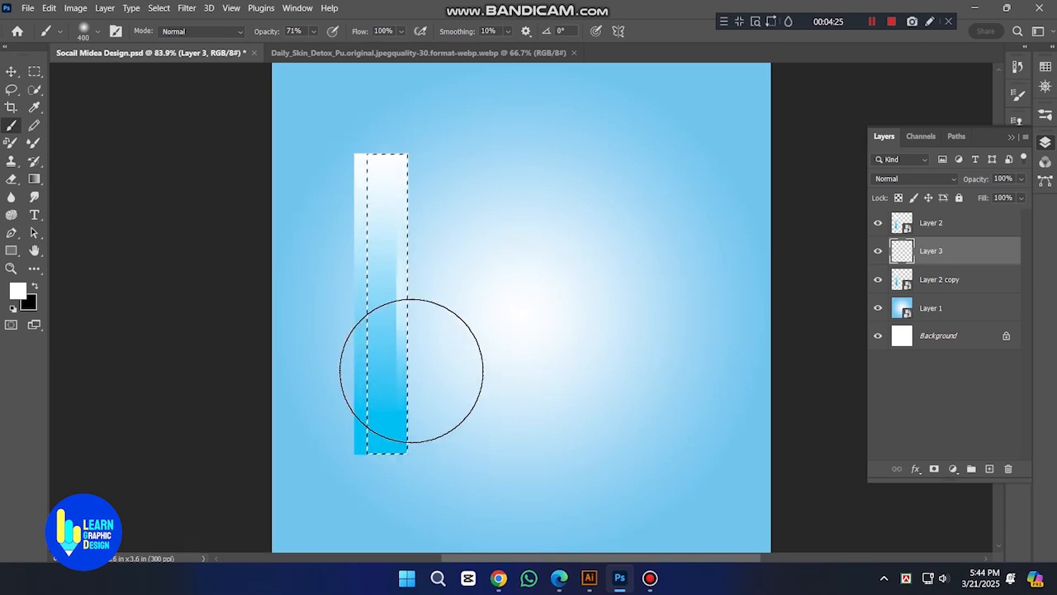
key(ctrl+d)
key(v)
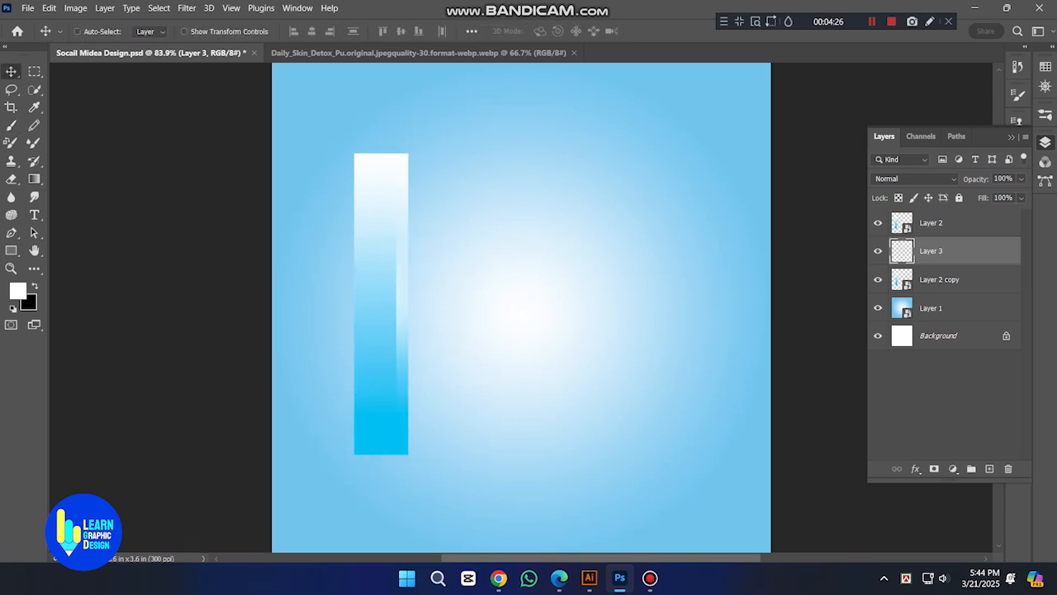
Step: Link Layer 2, Layer 3 and Layer 2 copy together
scroll(390, 269, up, 3)
key(Tab)
mouse_move(342, 285)
mouse_down()
mouse_move(357, 293)
mouse_move(359, 317)
mouse_move(350, 276)
mouse_up()
key(Tab)
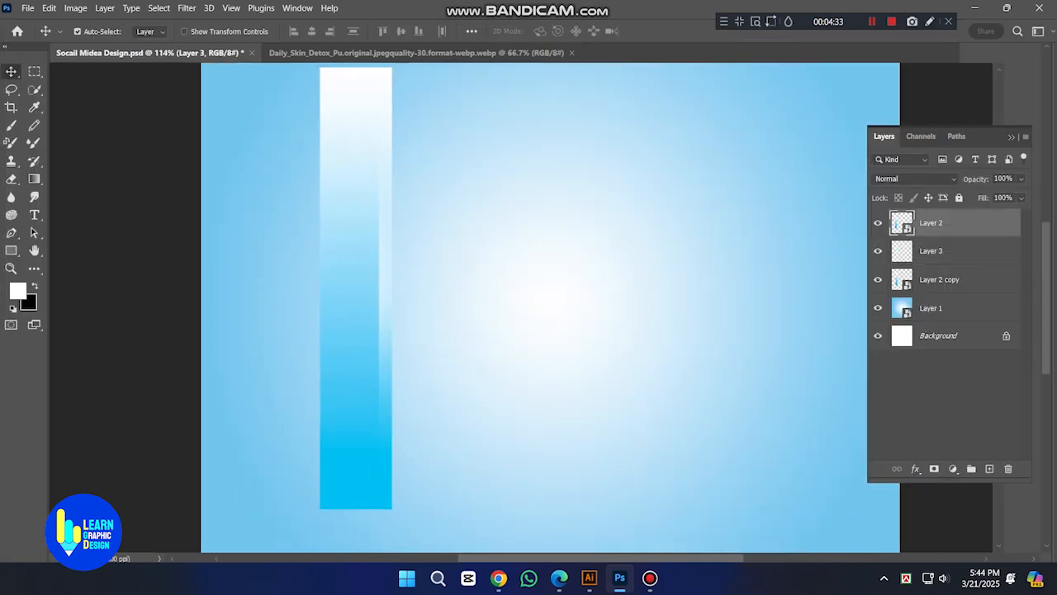
shift+click(944, 280)
right_click(944, 280)
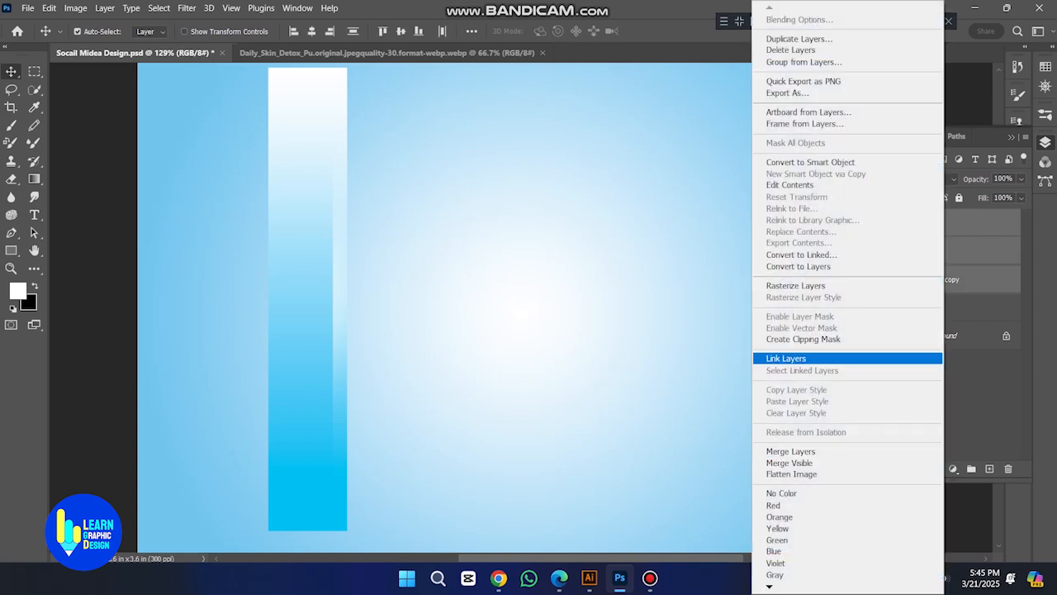
click(788, 358)
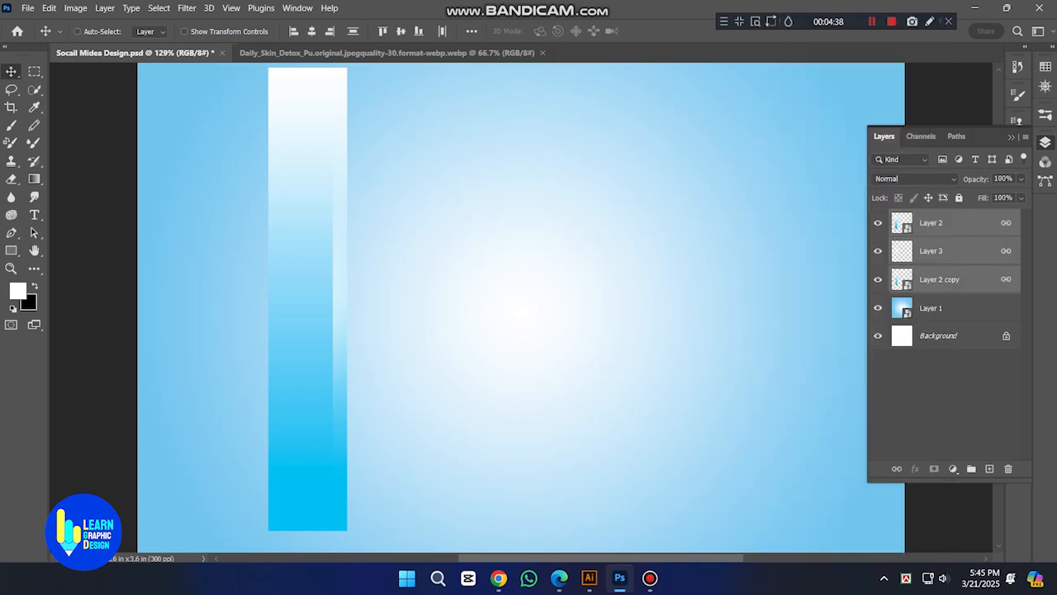
Step: Group the three linked bar layers, name the group PLAR1, and check it by toggling its visibility
key(ctrl+g)
double_click(929, 216)
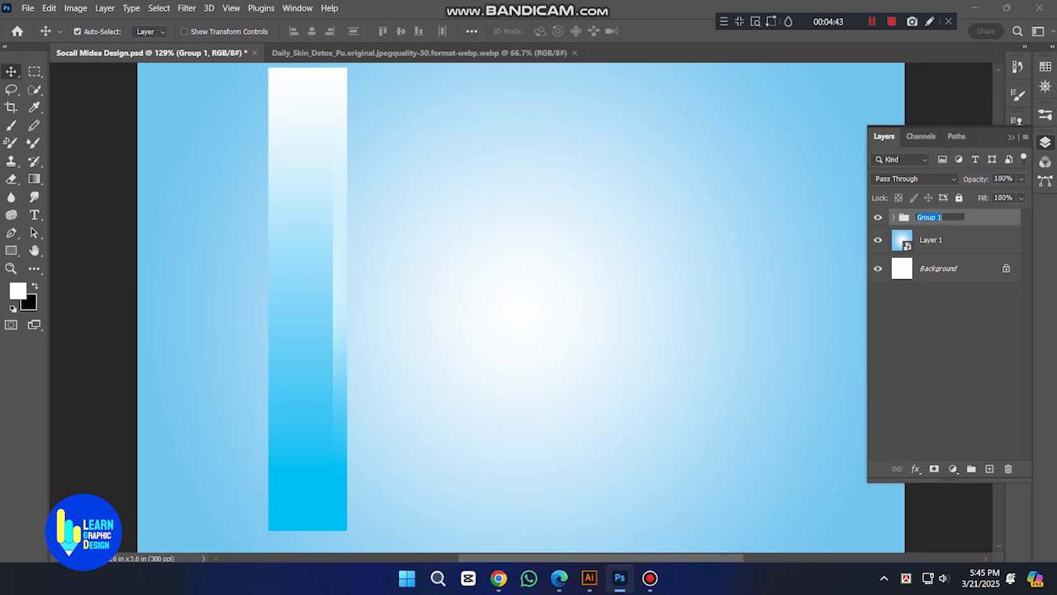
text(P)
key(BackSpace)
text(pLAR)
key(Delete)
text(P)
key(End)
text(1)
key(Return)
click(878, 216)
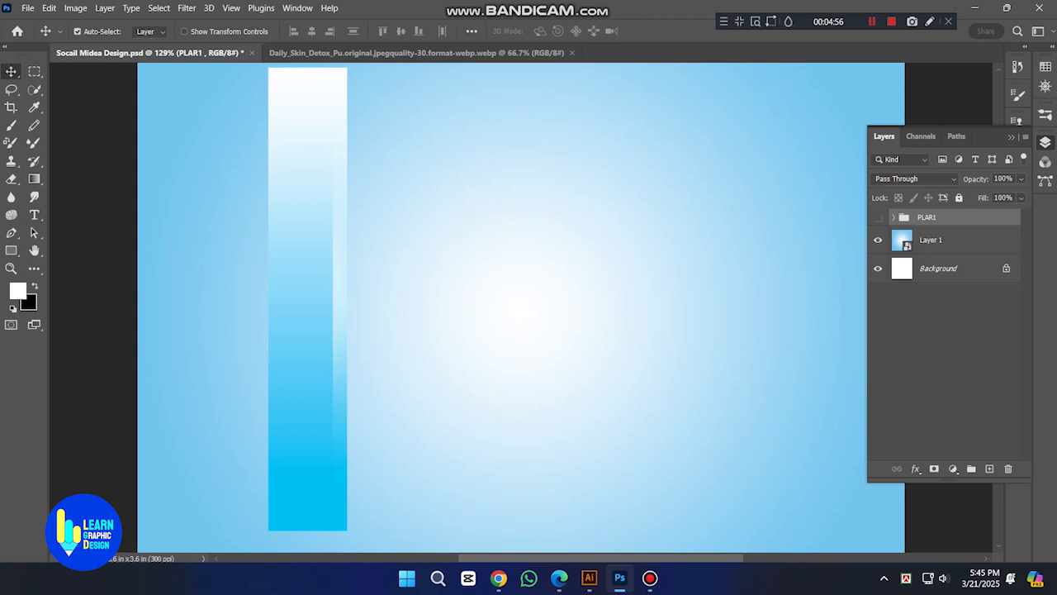
click(878, 217)
Step: Ready the Brush tool with black as foreground color and add an empty layer above the PLAR1 group
key(ctrl+minus)
key(Tab)
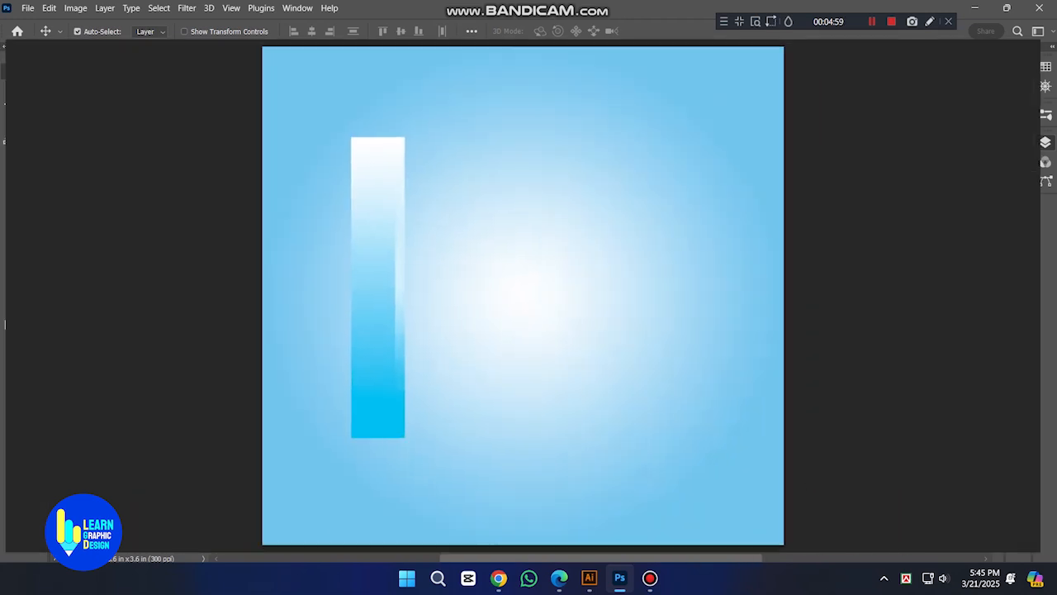
key(ctrl+0)
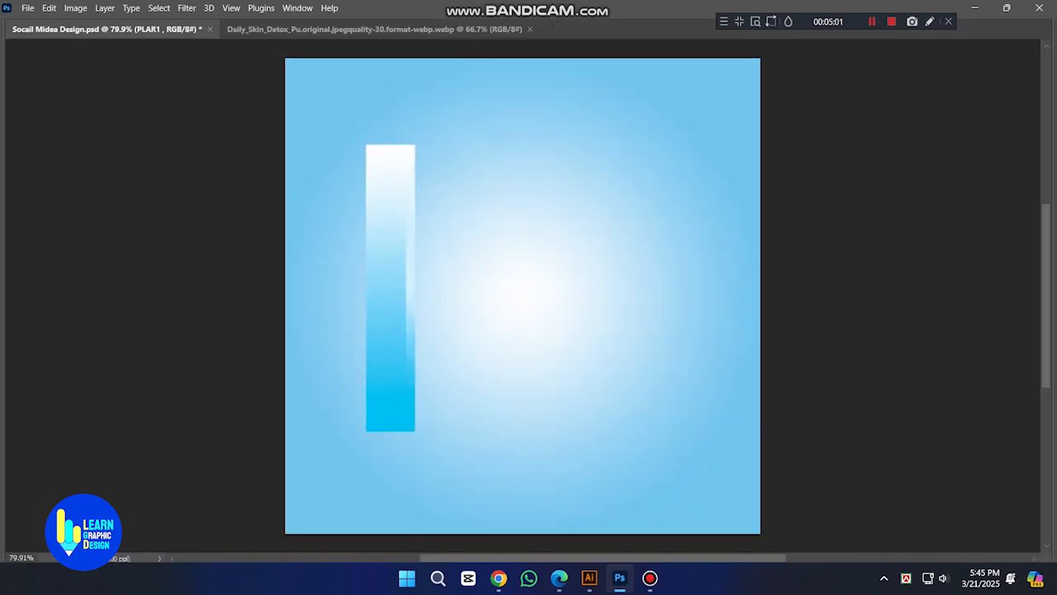
key(Tab)
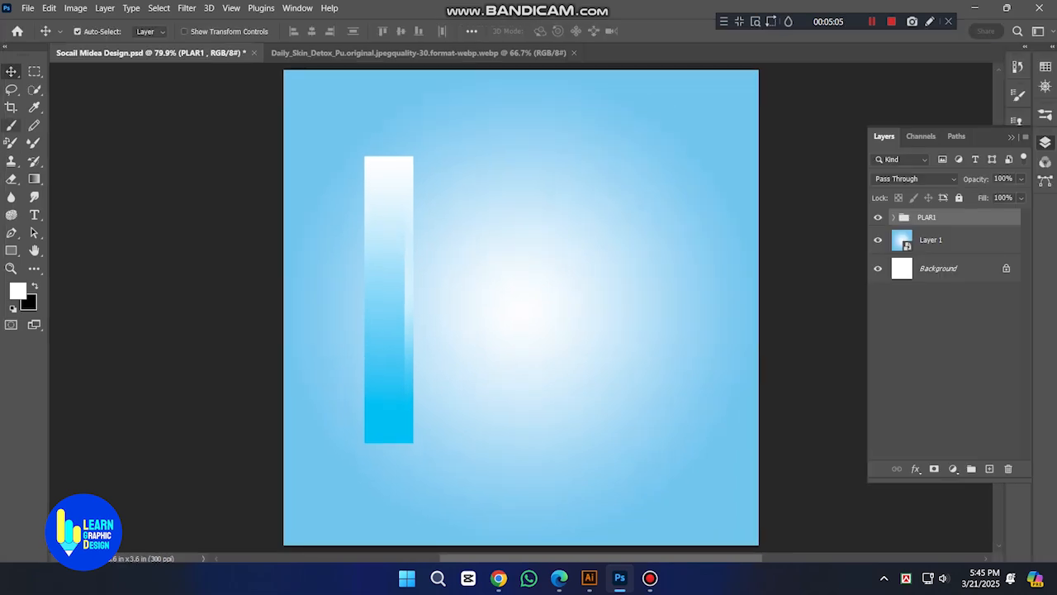
click(11, 124)
click(17, 290)
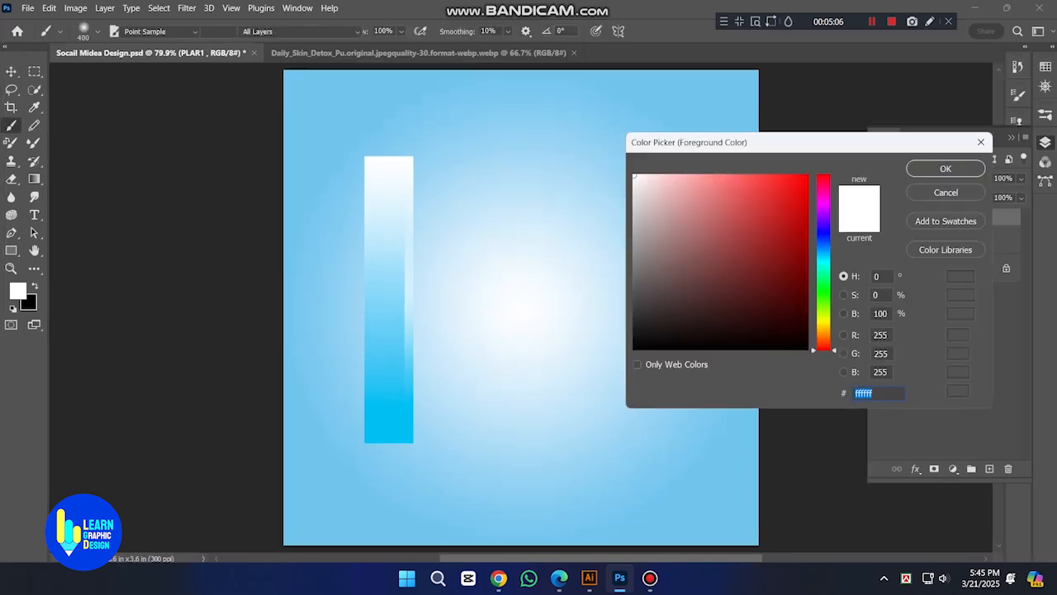
click(808, 349)
key(Return)
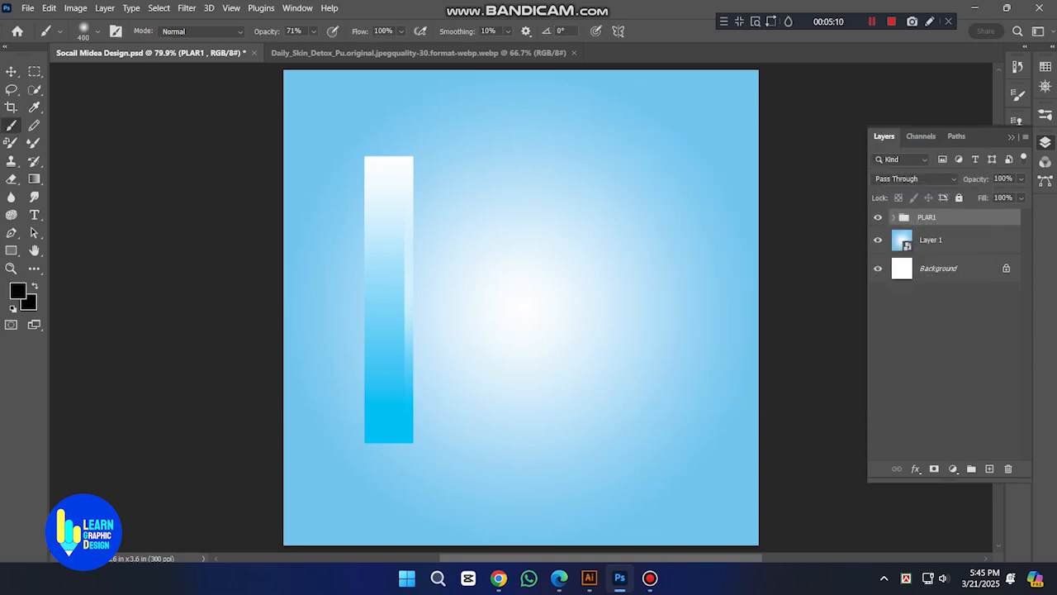
click(989, 469)
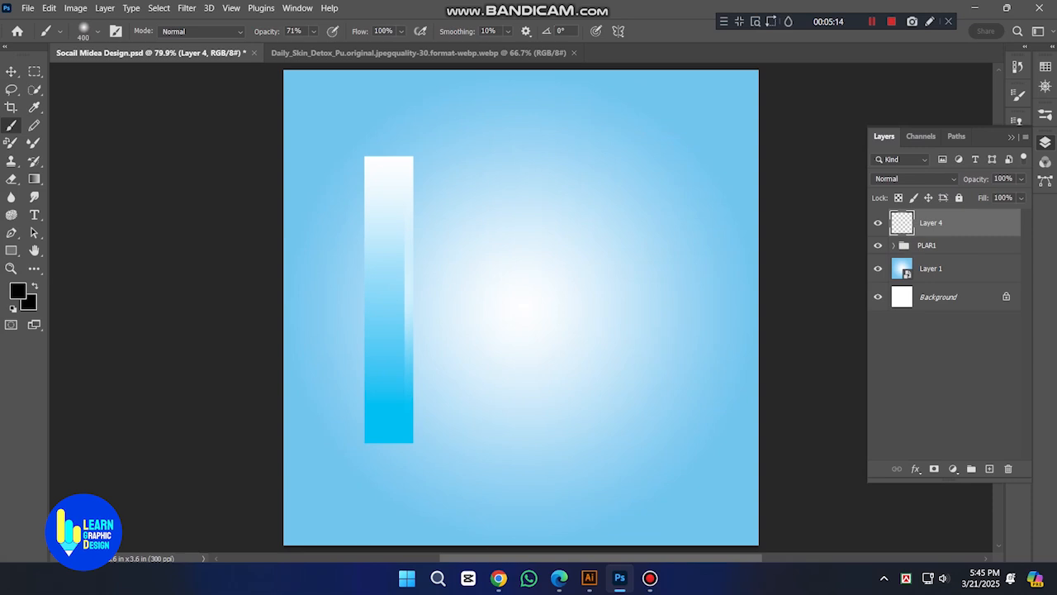
Step: Paint a soft black dab over the bar's base on Layer 4 and flatten it to about 16.5% of its height
click(390, 450)
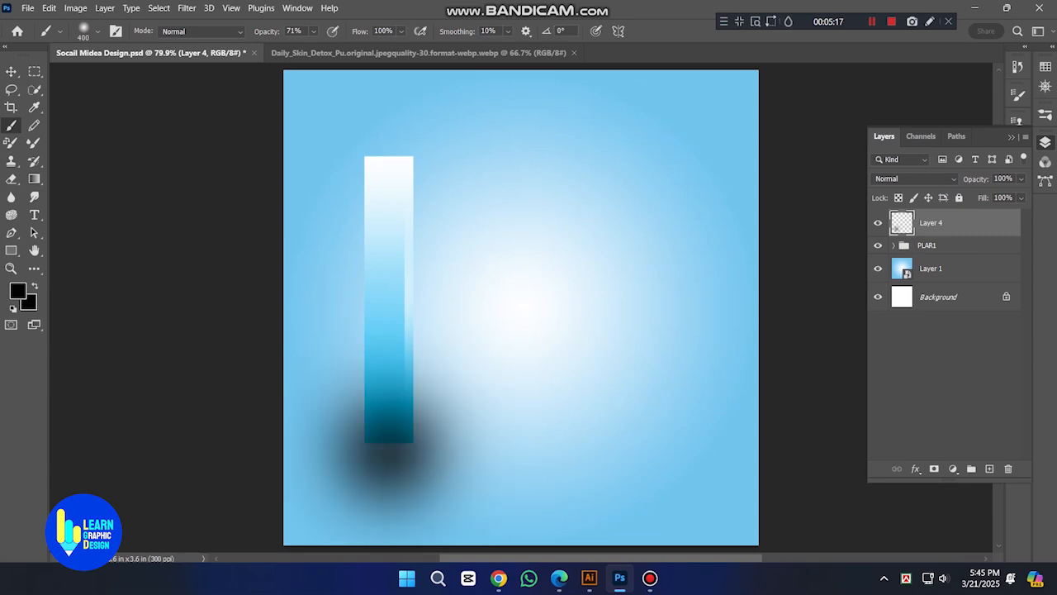
key(v)
key(ctrl+t)
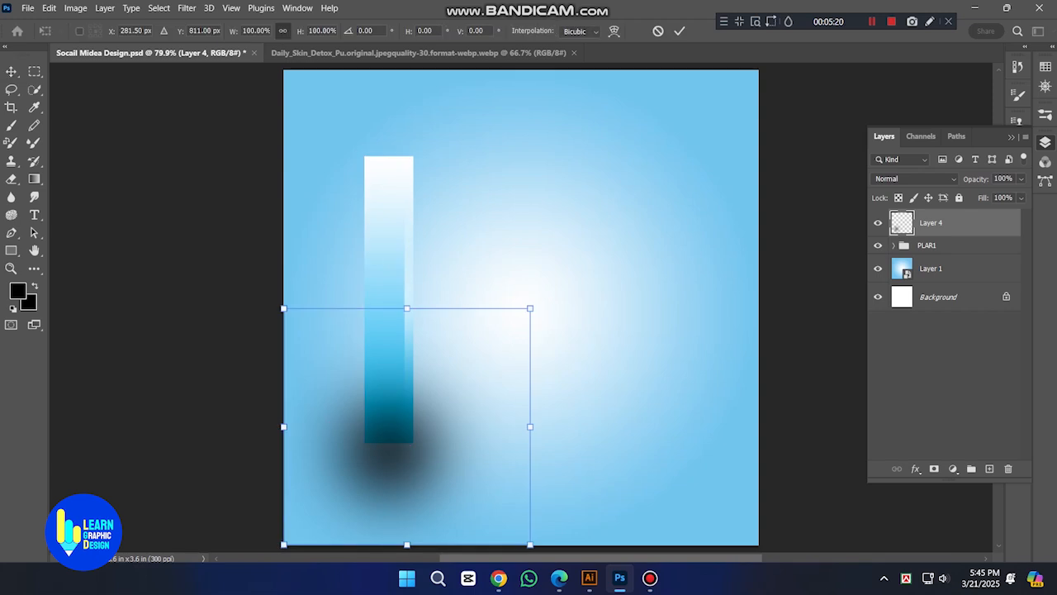
drag(407, 308, 407, 505)
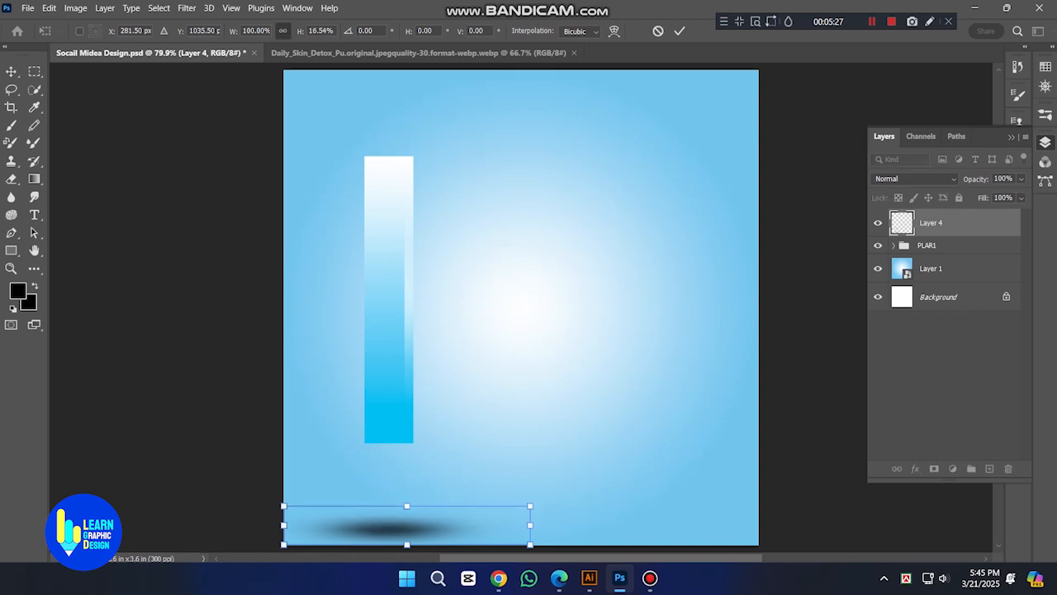
key(Return)
Step: Shrink the flattened black shadow on Layer 4 and position it directly under the bar's base
key(Tab)
mouse_move(404, 513)
mouse_down()
mouse_move(408, 427)
mouse_move(417, 441)
mouse_move(399, 412)
mouse_move(394, 424)
mouse_up()
key(ctrl+z)
key(ctrl+t)
key(Return)
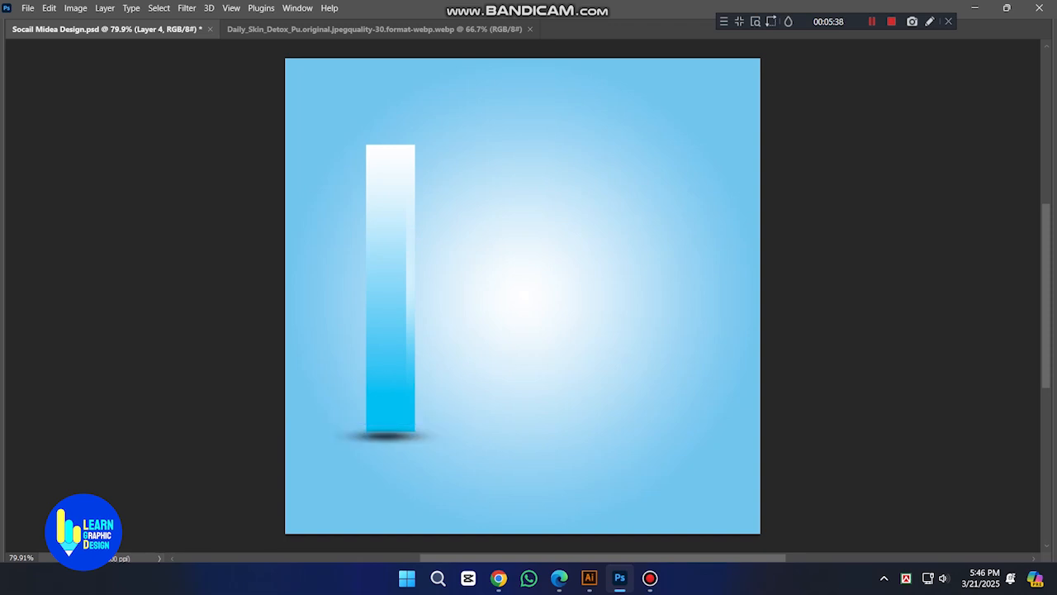
drag(390, 347, 400, 322)
key(ctrl+z)
drag(405, 436, 405, 435)
drag(407, 397, 408, 398)
key(Tab)
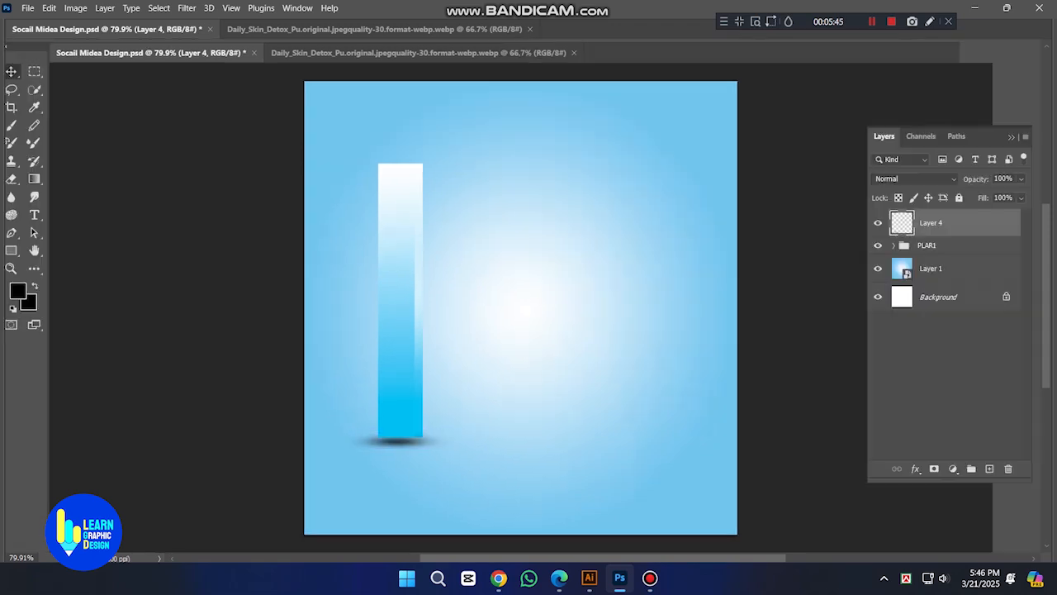
Step: Move Layer 2 back into the PLAR1 group above Layer 3, and collapse the group
key(ctrl+bracketright)
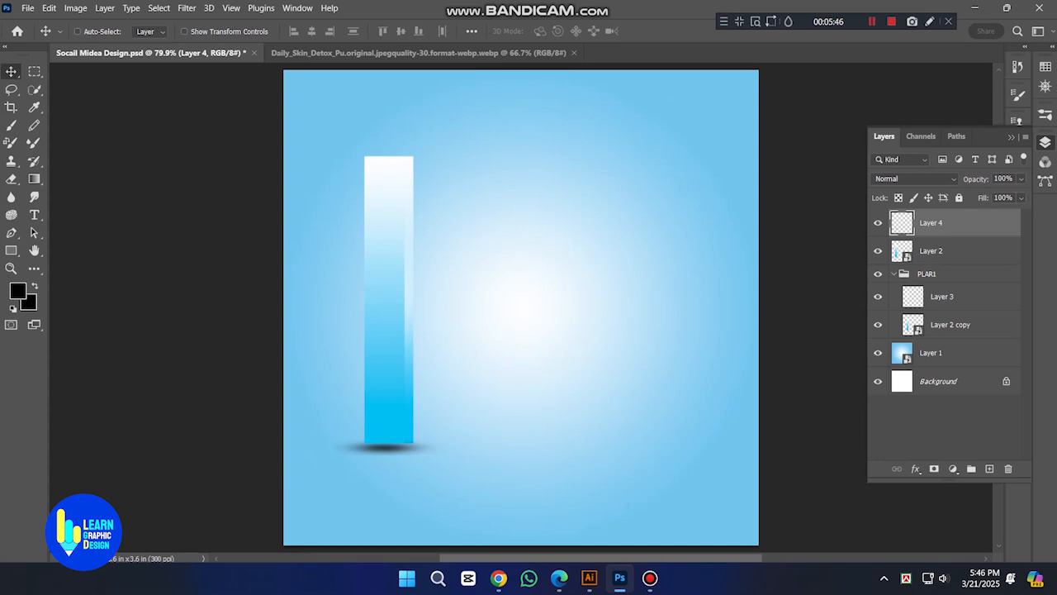
click(878, 251)
click(878, 251)
drag(399, 307, 489, 283)
key(ctrl+z)
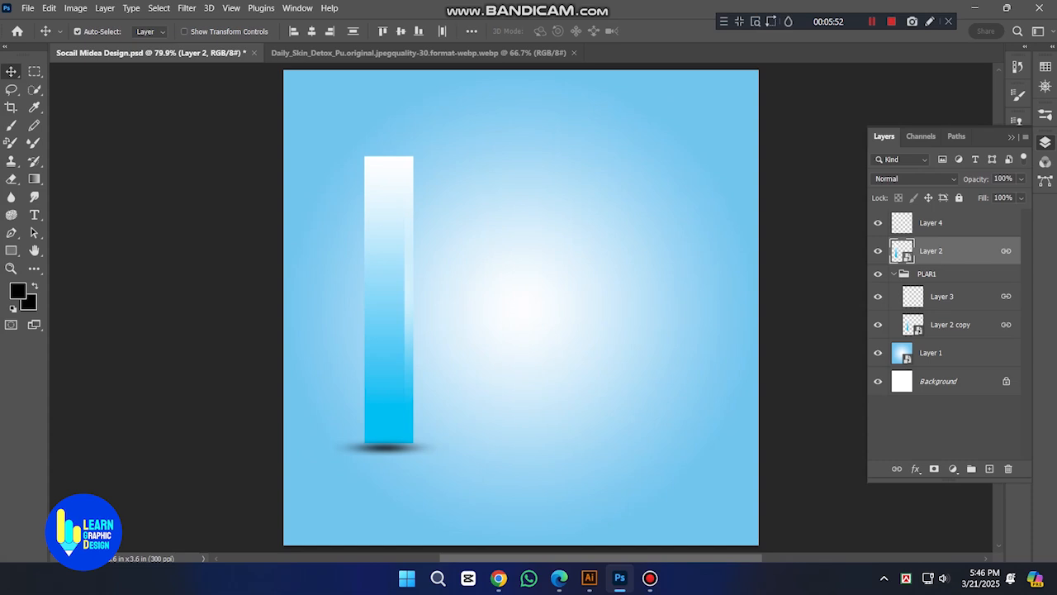
key(ctrl+bracketleft)
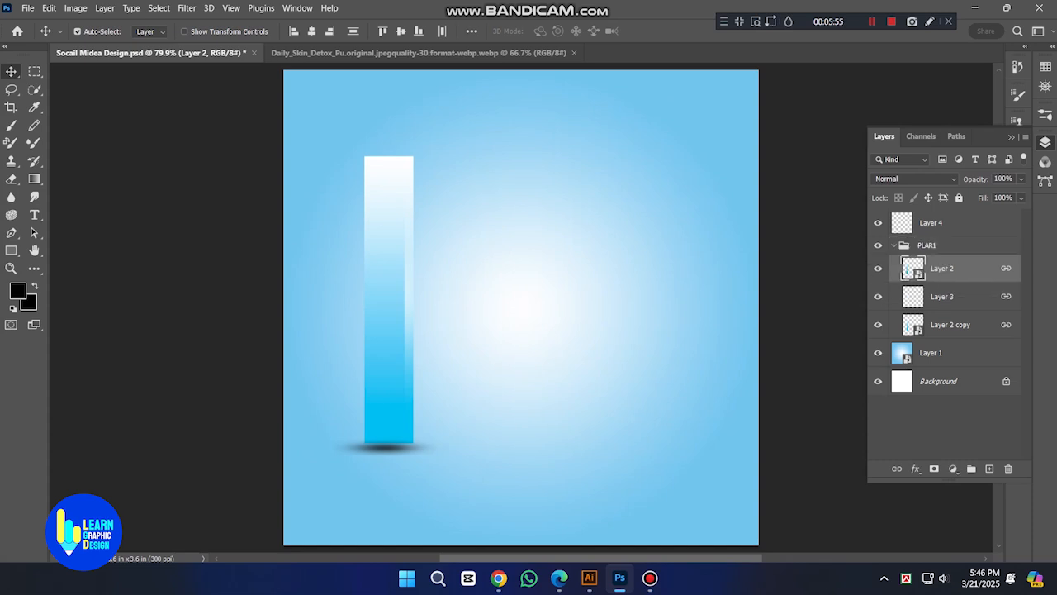
click(894, 245)
click(878, 246)
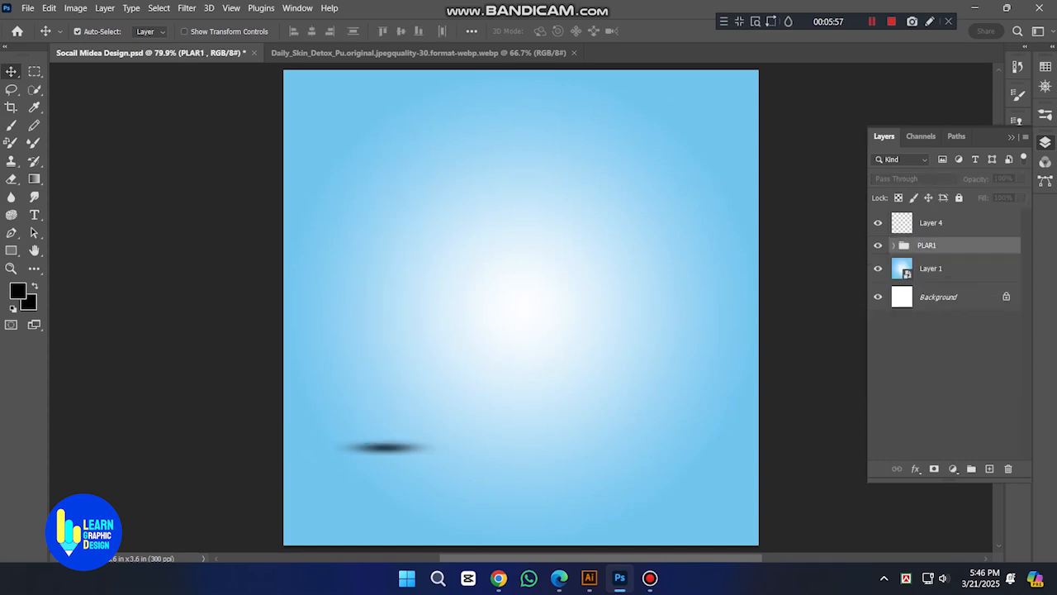
Step: Set the shadow on Layer 4 to Multiply blending with 50% opacity
click(942, 222)
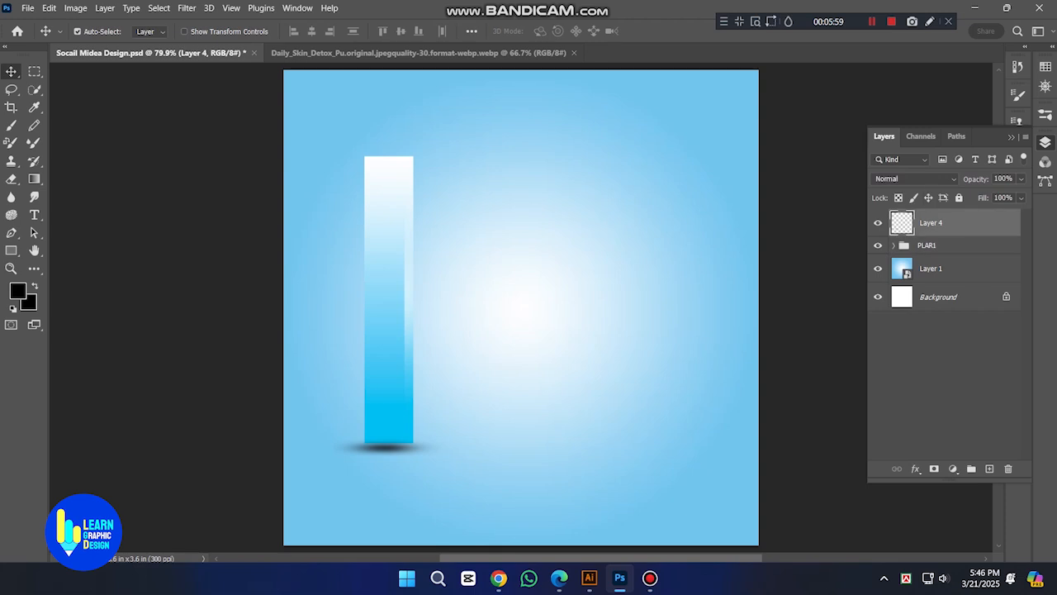
click(915, 178)
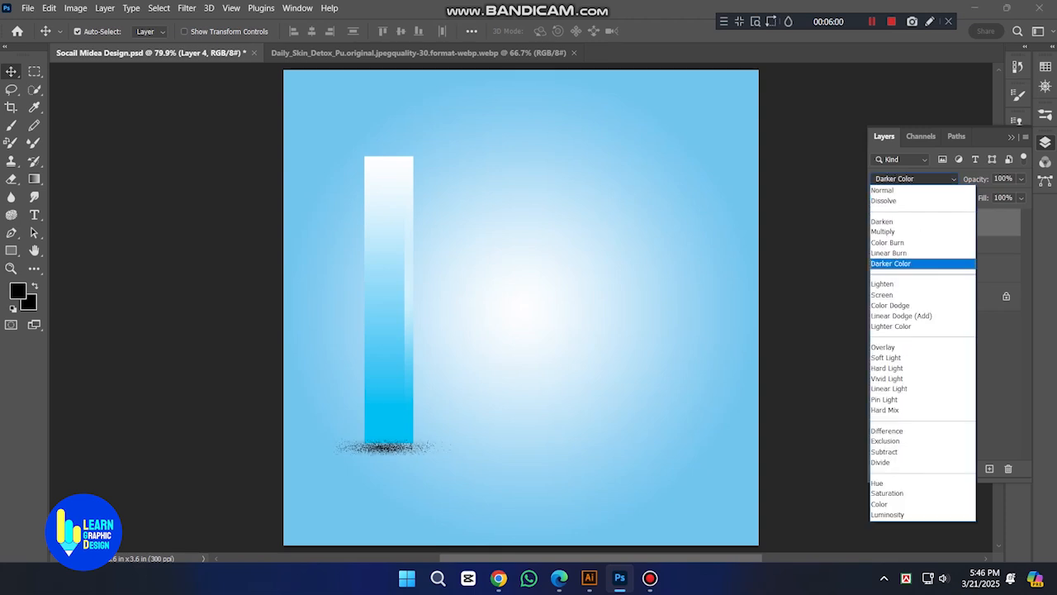
click(922, 231)
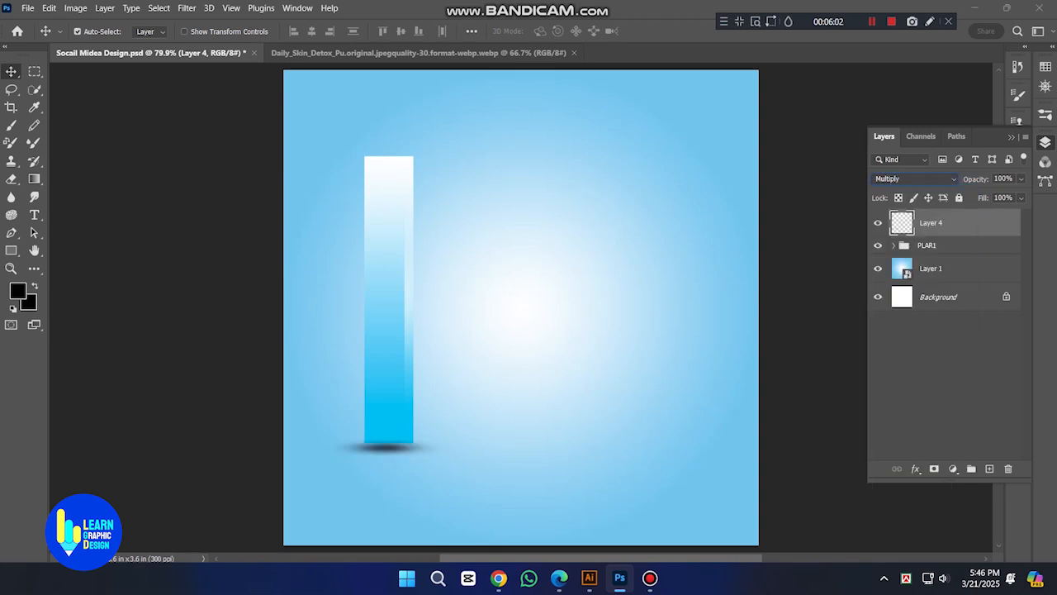
click(1020, 179)
drag(1022, 195, 990, 196)
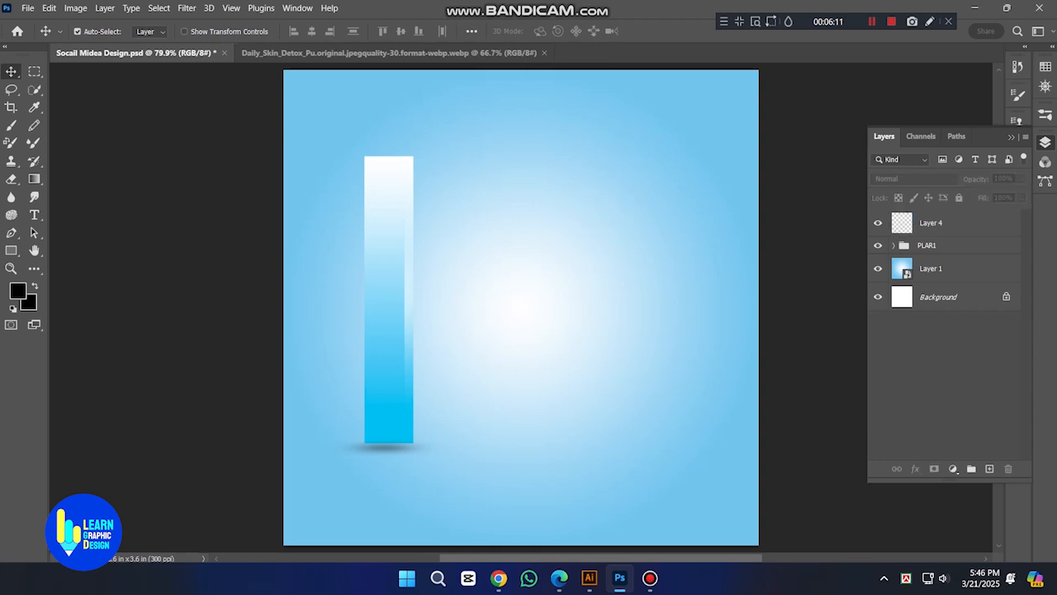
Step: Move the linked bar layers slightly down so the bar's base overlaps the shadow
key(Tab)
scroll(361, 415, up, 5)
drag(441, 522, 409, 398)
key(ctrl+0)
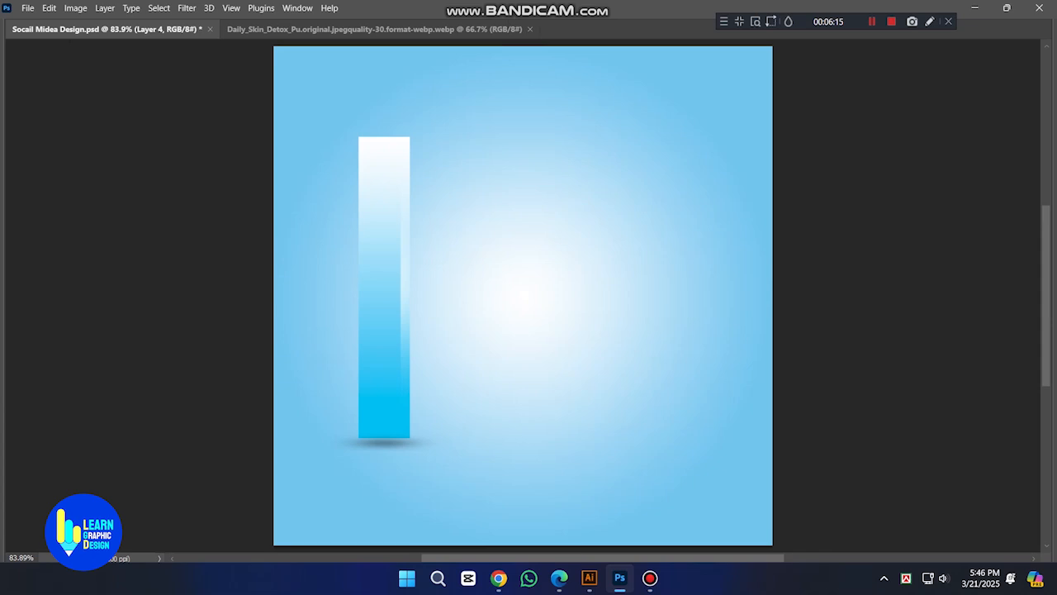
drag(392, 398, 393, 406)
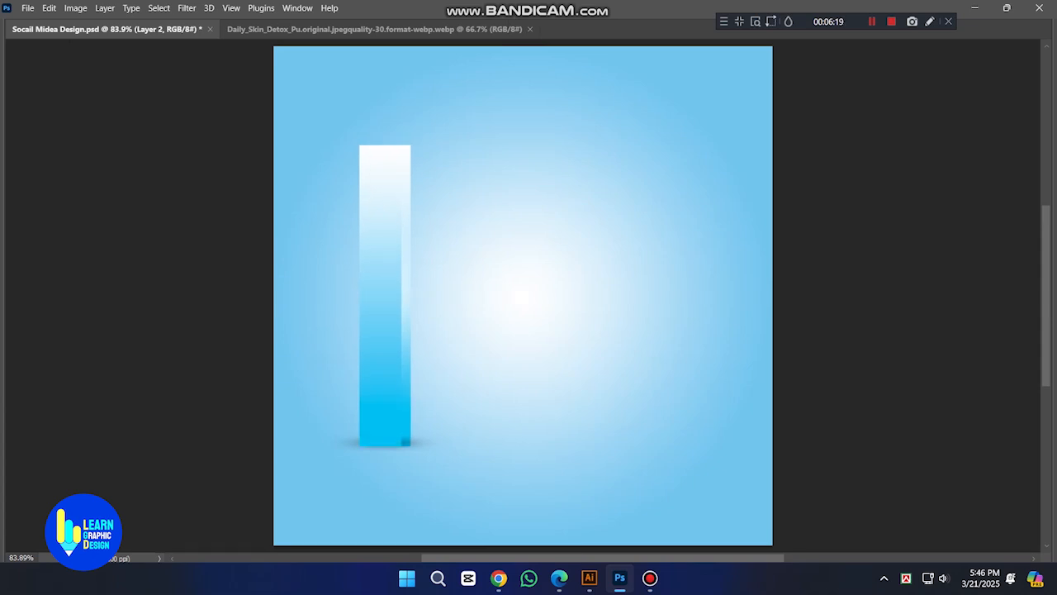
key(ctrl+z)
key(Tab)
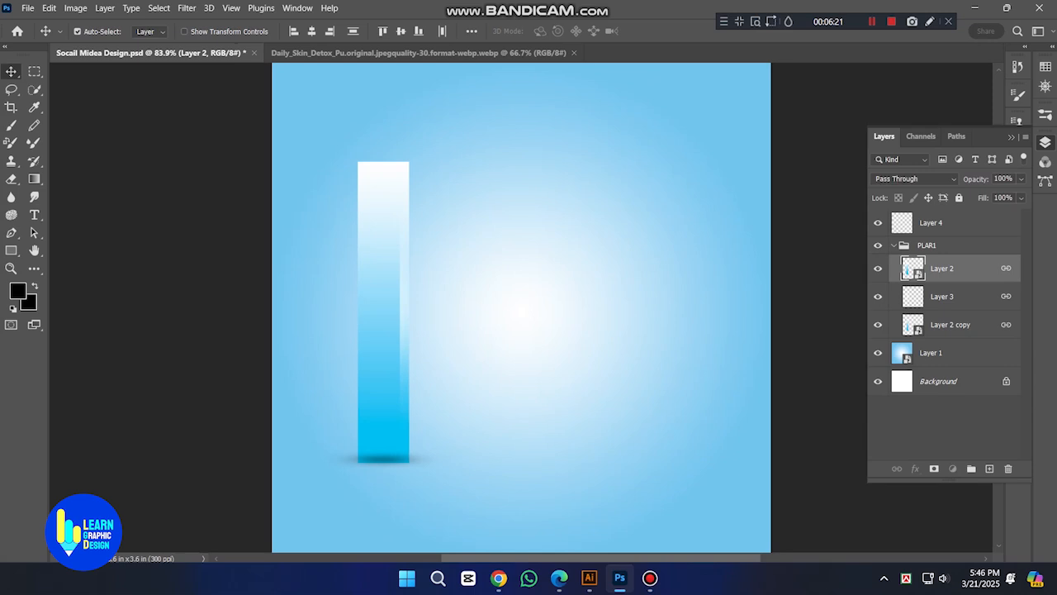
Step: Collapse the PLAR1 group and bring it above the shadow on Layer 4
click(950, 245)
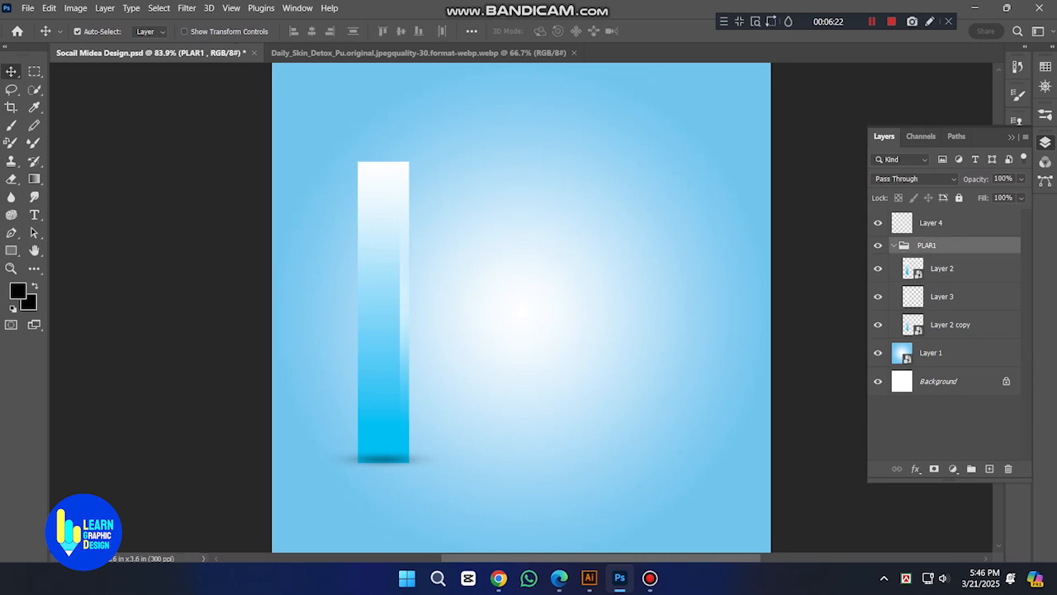
click(894, 245)
key(ctrl+bracketright)
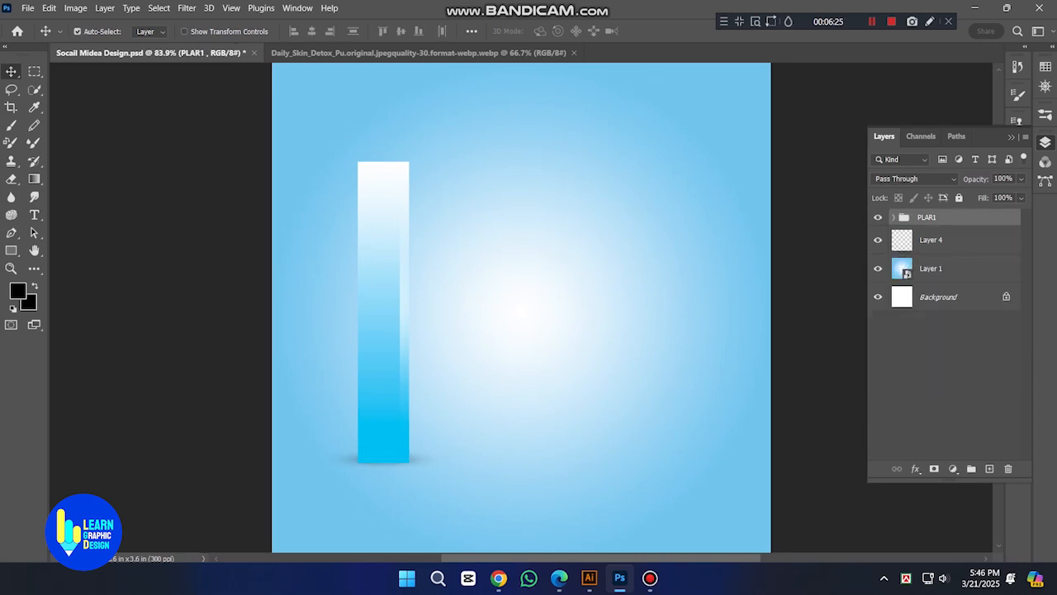
Step: Put the shadow layer, Layer 4, inside the PLAR1 group beneath Layer 2 copy
click(931, 240)
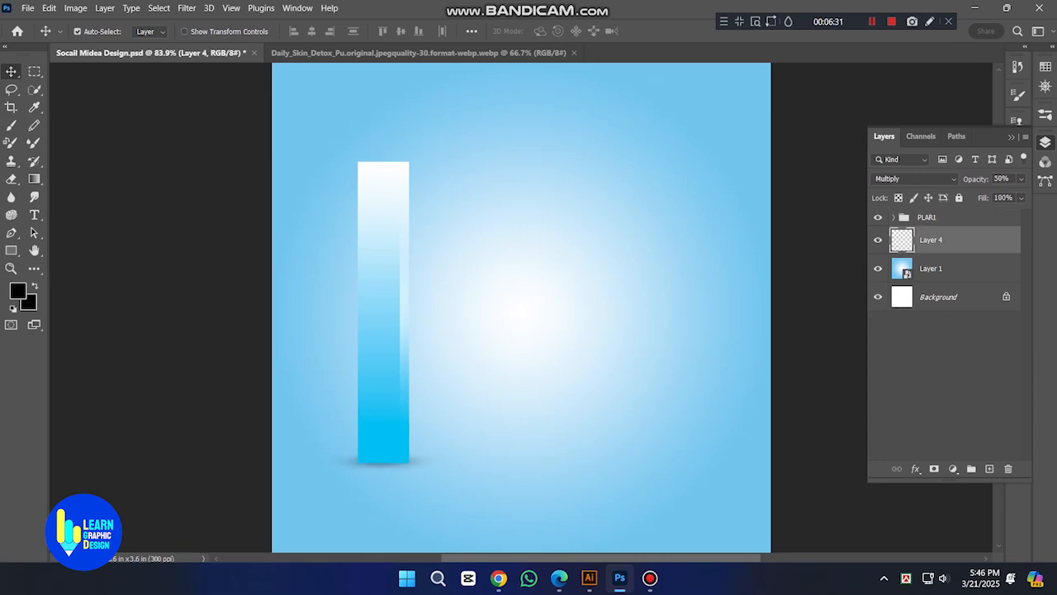
shift+click(926, 217)
click(943, 372)
drag(931, 240, 931, 219)
drag(381, 325, 392, 302)
key(ctrl+z)
drag(942, 240, 942, 337)
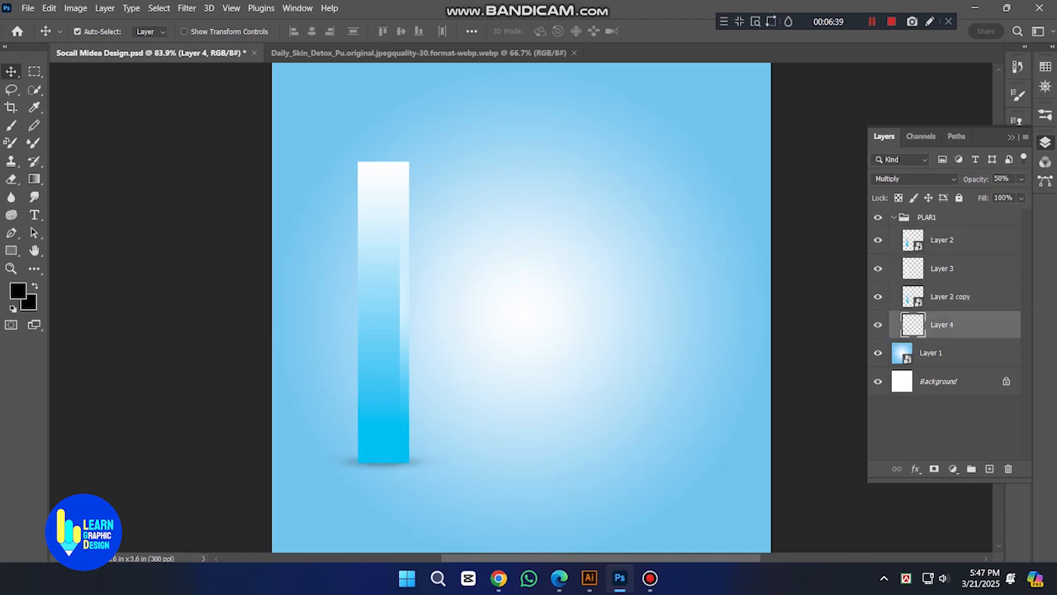
Step: Try moving the bar upward from its shadow, and undo the move
key(Tab)
drag(396, 395, 400, 343)
key(ctrl+z)
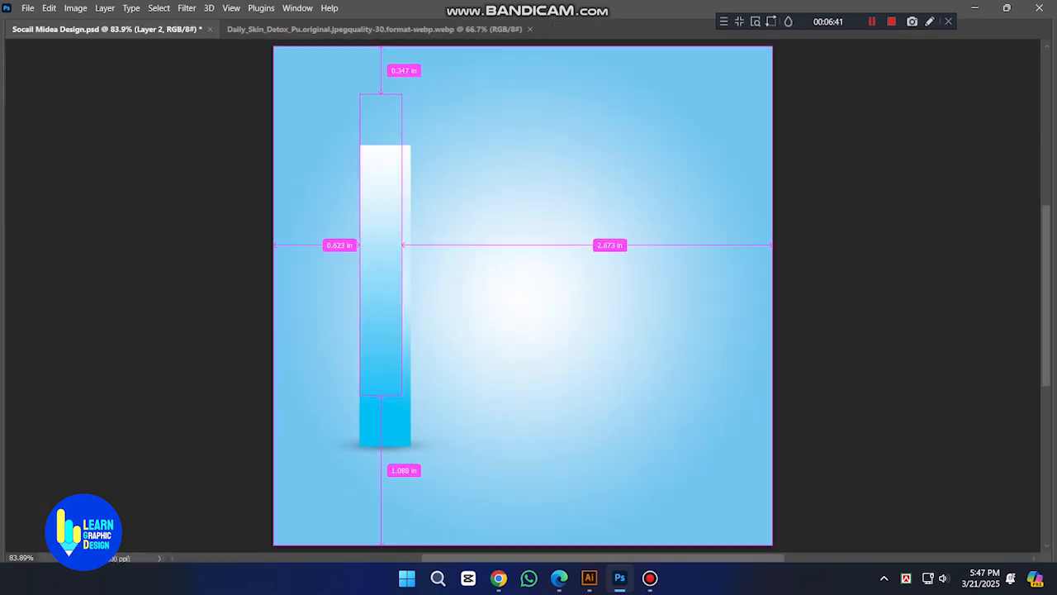
Step: Move the PLAR1 group toward the canvas's left edge and rotate it about 5° clockwise
key(Tab)
click(894, 217)
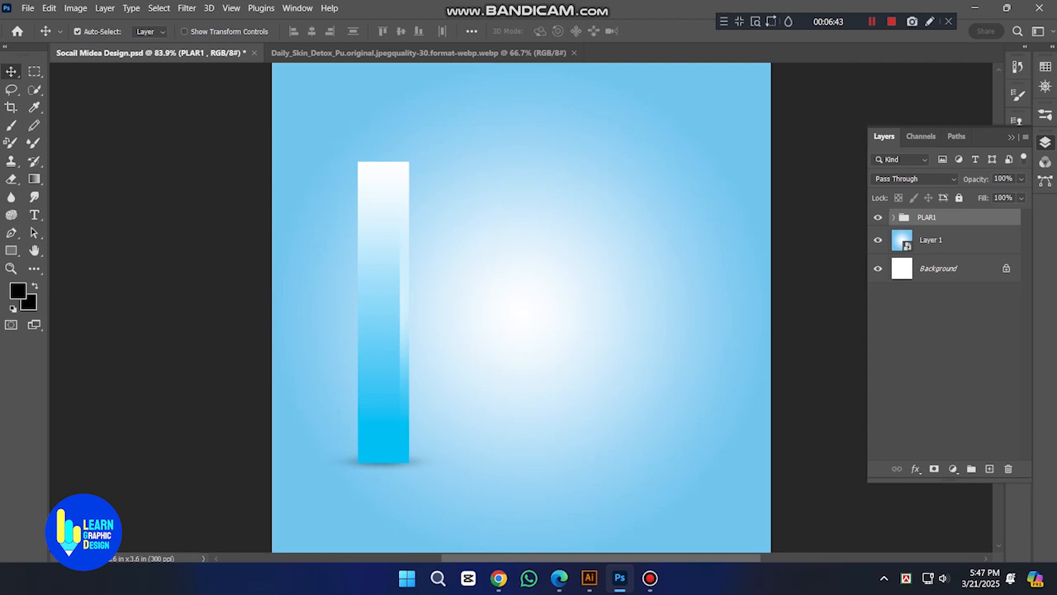
key(ctrl+t)
drag(385, 360, 350, 356)
key(ctrl+minus)
scroll(456, 327, down, 1)
drag(388, 202, 398, 202)
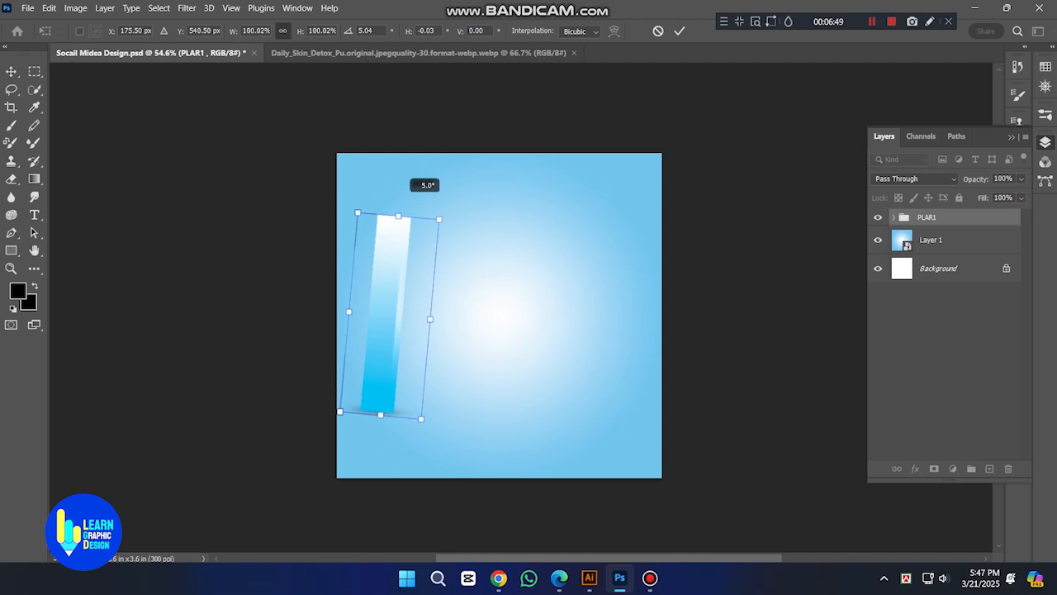
Step: Stretch the tilted bar past the canvas's upper edge and place four copies of it stepped upward to the right
drag(398, 216, 404, 141)
drag(392, 305, 489, 133)
key(Return)
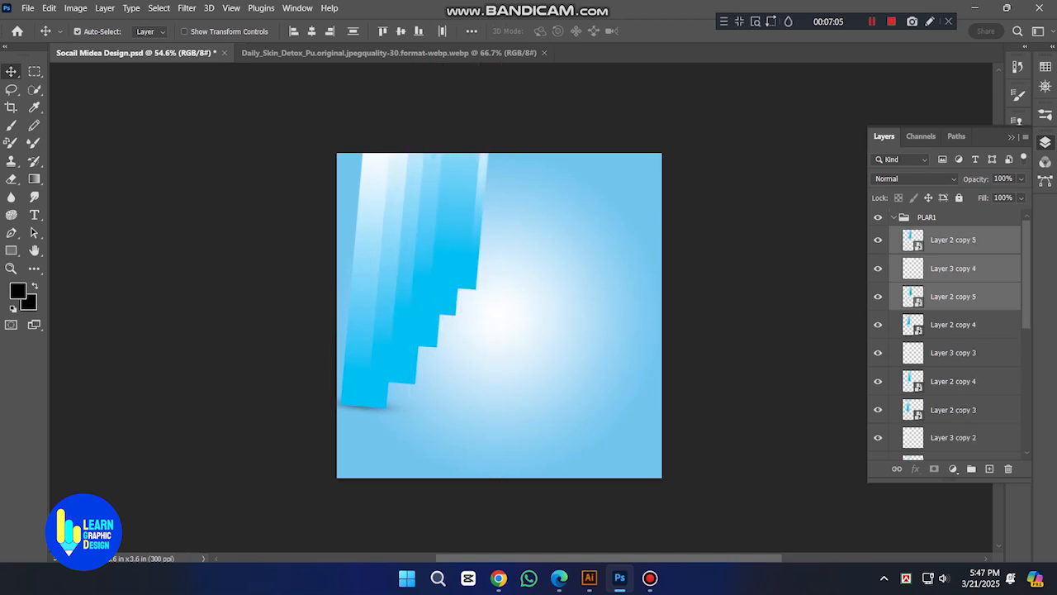
Step: Undo the stray bar moves and the stepped copies, stretch and tilt, back to the single upright bar
click(893, 217)
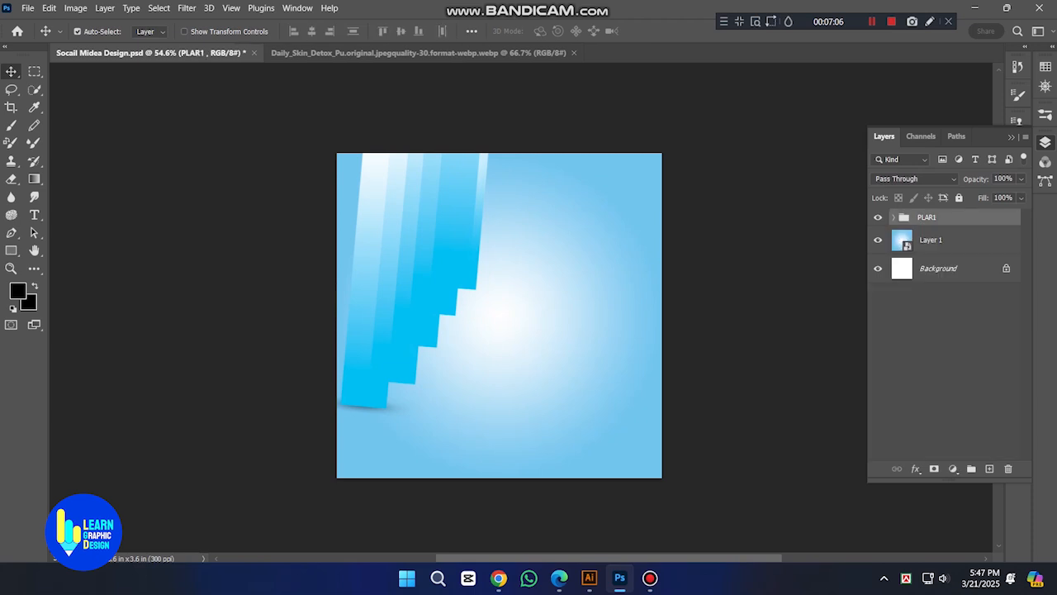
drag(361, 326, 511, 328)
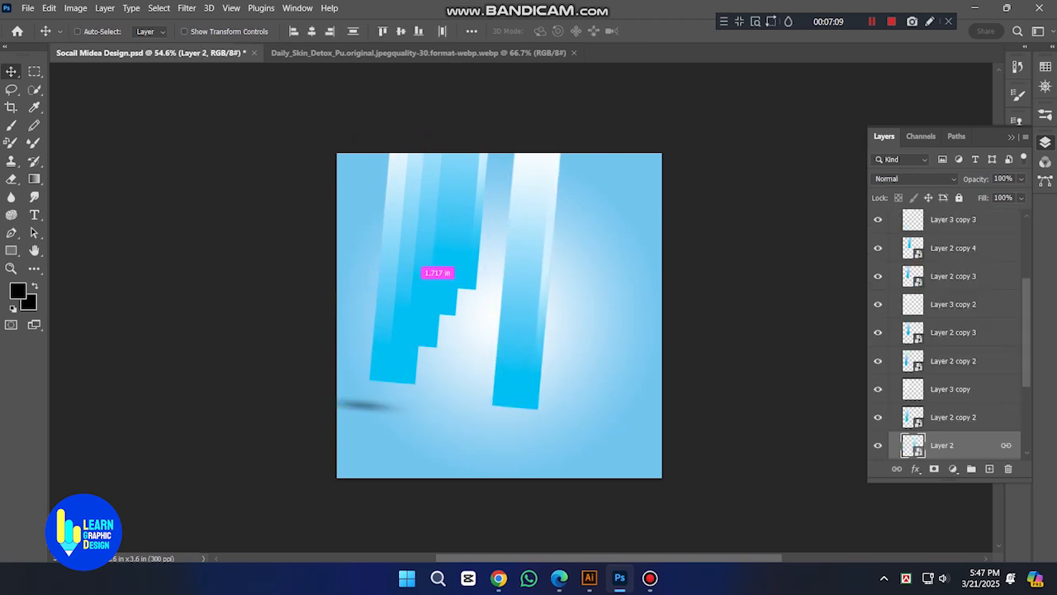
key(ctrl+z)
key(ctrl+z)
key(ctrl+z)
key(ctrl+z)
key(ctrl+z)
key(ctrl+z)
key(ctrl+z)
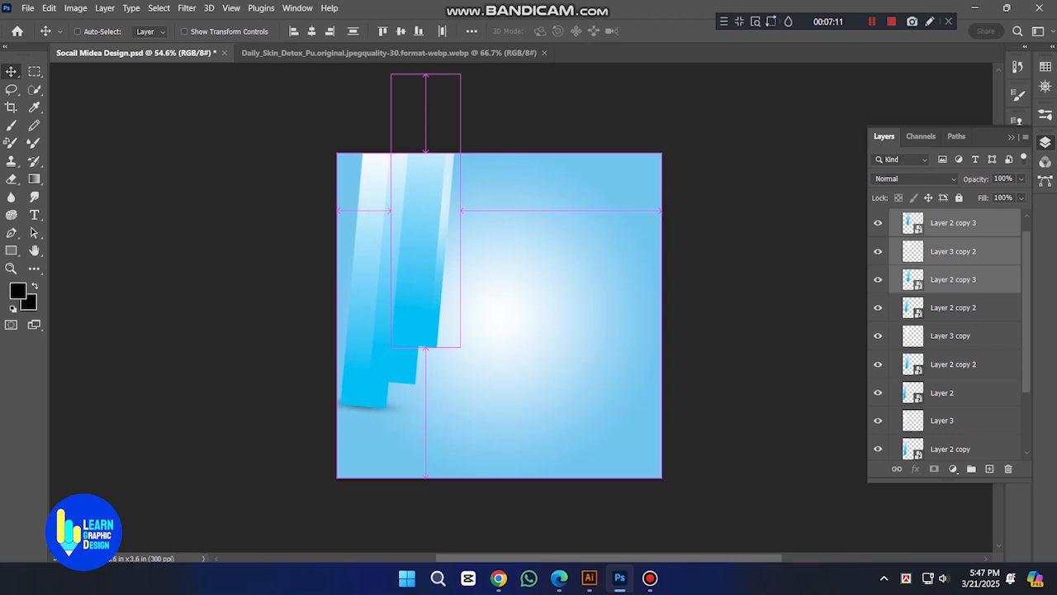
drag(417, 342, 425, 272)
key(ctrl+z)
Step: Link the shadow on Layer 4 with Layer 2 so it moves together with the upright bar
shift+click(417, 414)
drag(418, 364, 431, 286)
key(ctrl+z)
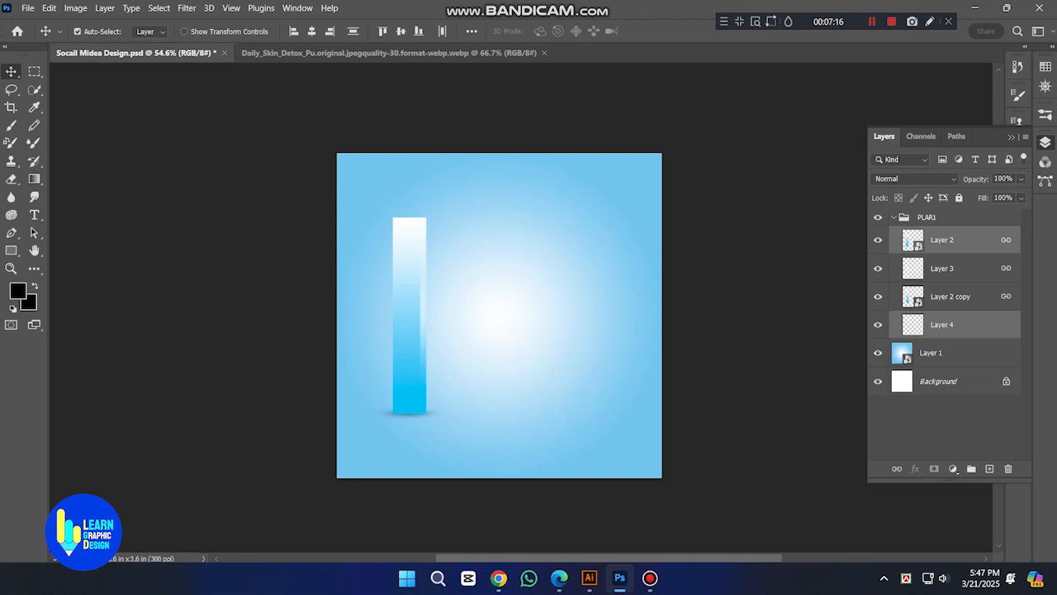
right_click(968, 324)
click(811, 359)
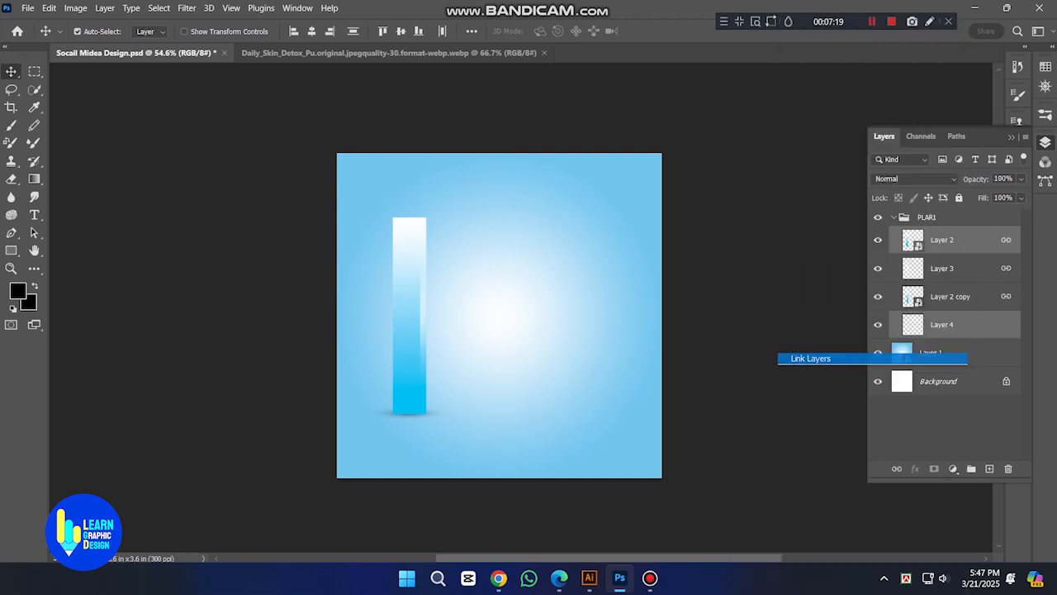
Step: Move the linked bar and shadow toward the canvas's left edge and enlarge them so the bar extends past the upper edge
drag(408, 297, 371, 297)
key(ctrl+t)
drag(419, 212, 443, 152)
key(Return)
drag(390, 281, 386, 248)
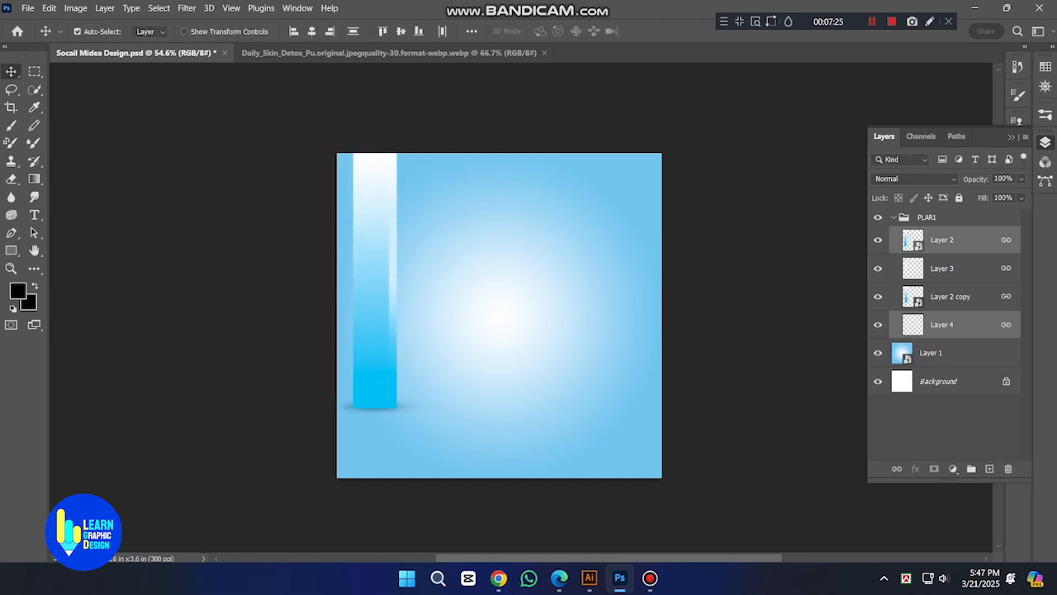
Step: Rotate the enlarged bar and its shadow slightly clockwise
key(ctrl+t)
drag(483, 126, 491, 133)
key(Return)
Step: Try placing three copies of the tilted bar and its shadow stepped upward to the right
drag(401, 165, 475, 151)
drag(482, 111, 516, 112)
drag(502, 194, 519, 151)
key(ctrl+z)
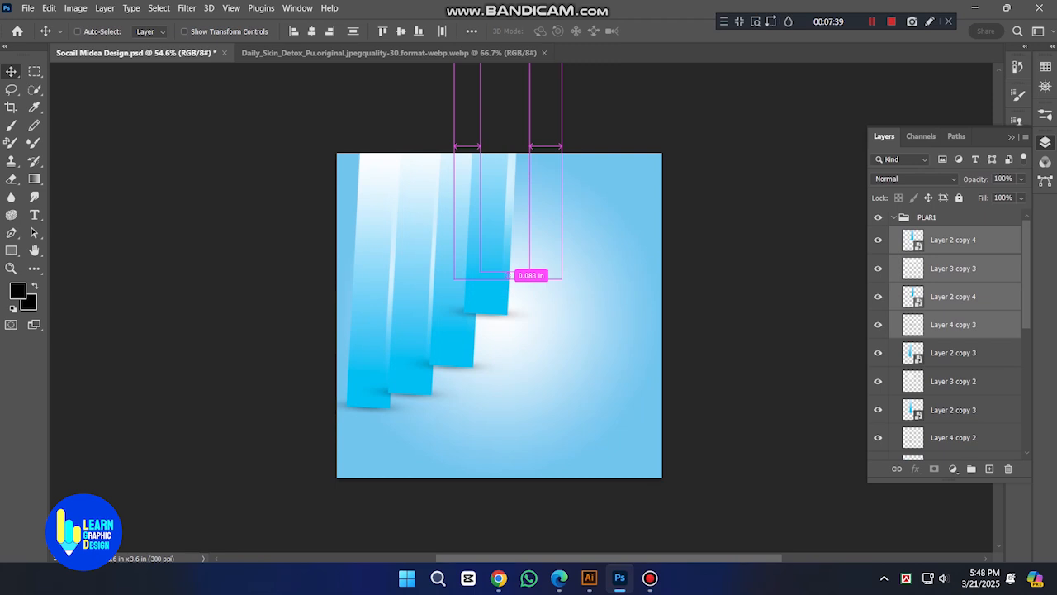
Step: Try restacking the copied bar layers inside the PLAR1 group, and undo the copies back to the single tilted bar
ctrl+click(410, 314)
key(ctrl+[)
key(ctrl+])
scroll(949, 331, up, 3)
click(893, 217)
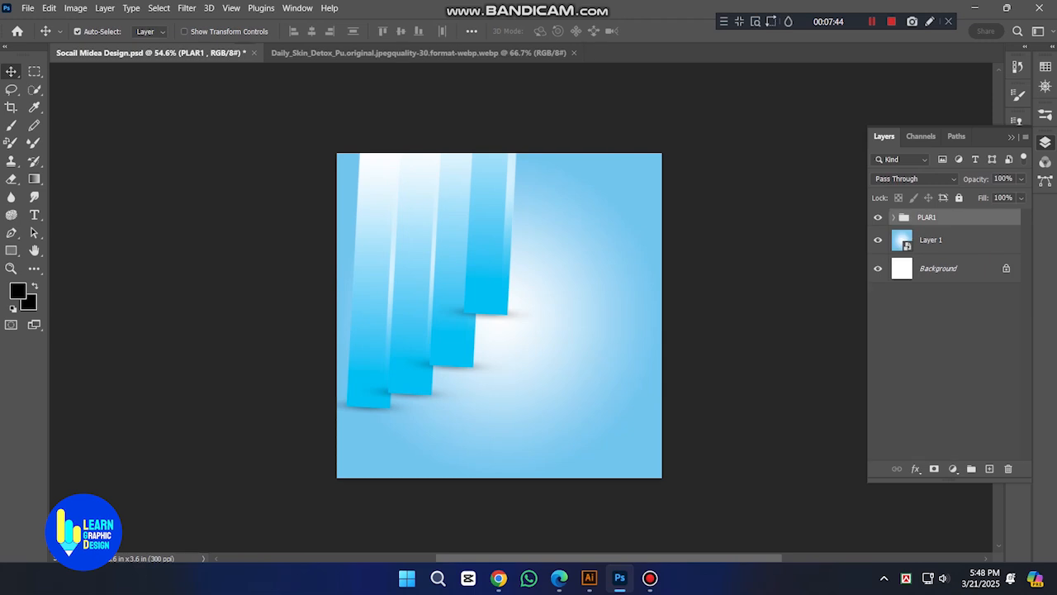
scroll(498, 306, down, 1)
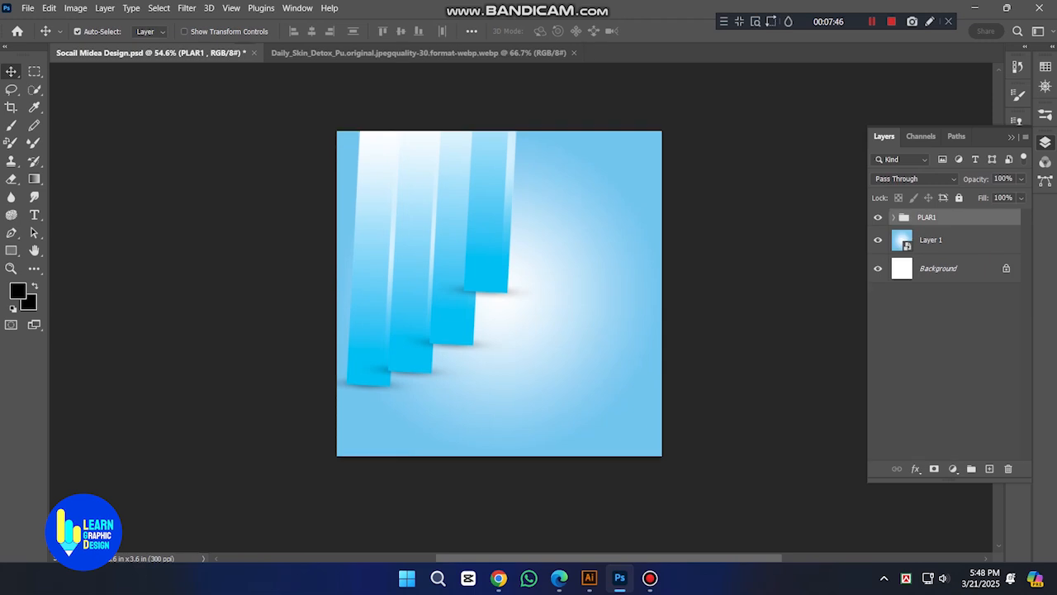
click(893, 217)
click(894, 218)
key(ctrl+z)
key(ctrl+z)
key(ctrl+z)
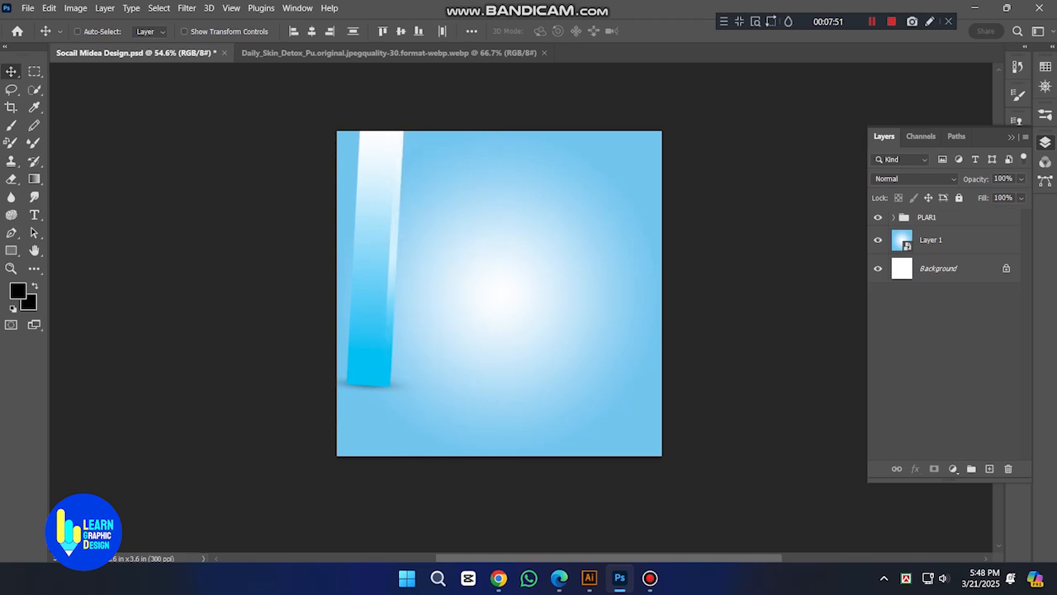
Step: Duplicate the PLAR1 group, offset the copy slightly right and up, and stack it beneath PLAR1
click(950, 218)
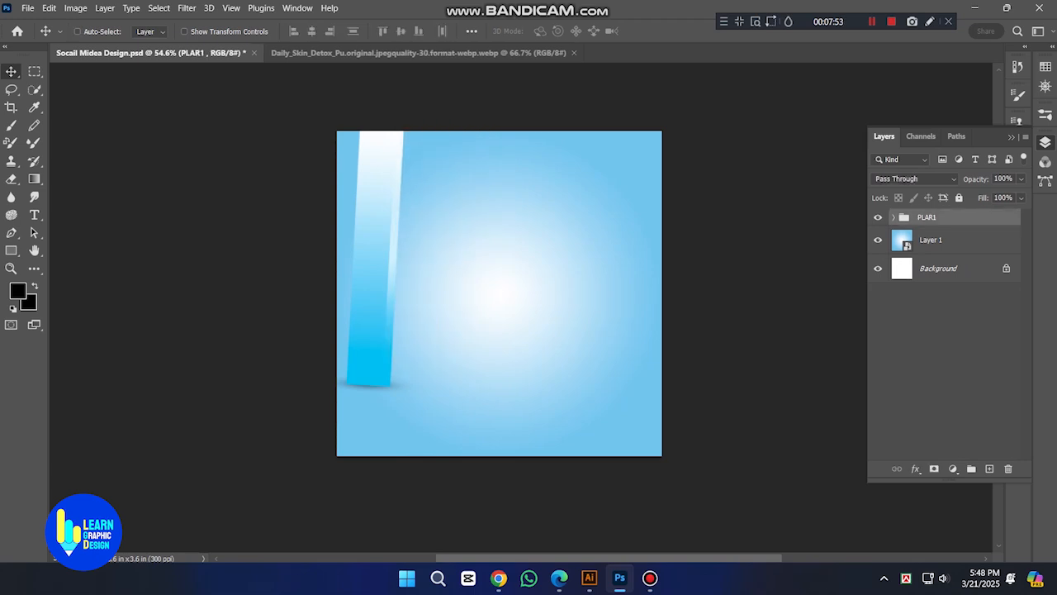
key(ctrl+j)
drag(382, 307, 400, 295)
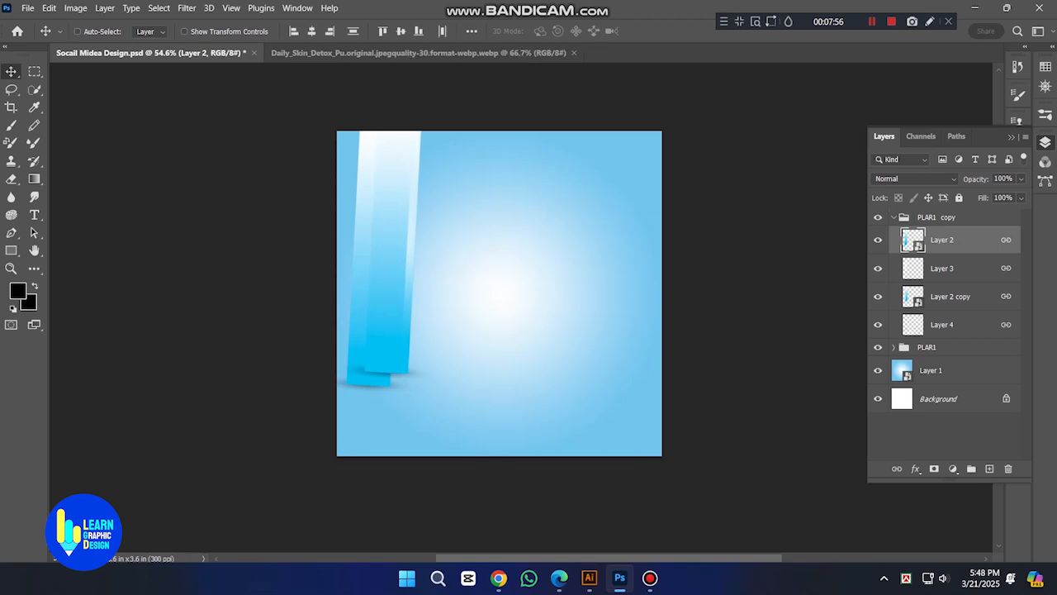
key(ctrl+bracketleft)
key(ctrl+bracketright)
click(893, 217)
key(ctrl+bracketleft)
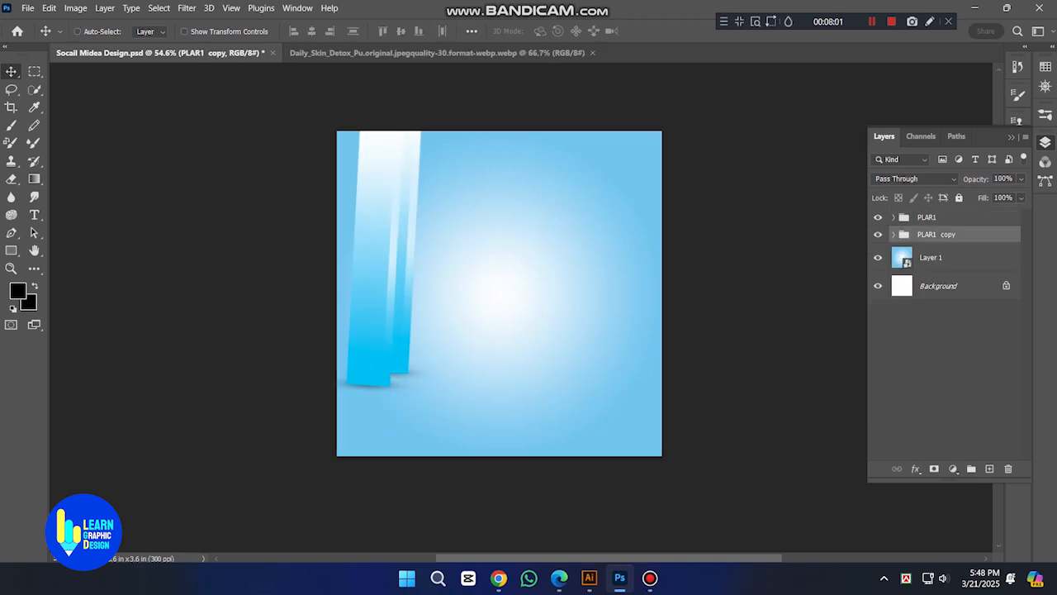
Step: Duplicate the PLAR1 copy group, shift the duplicate one step right and up, and stack it beneath PLAR1 copy
key(ctrl+j)
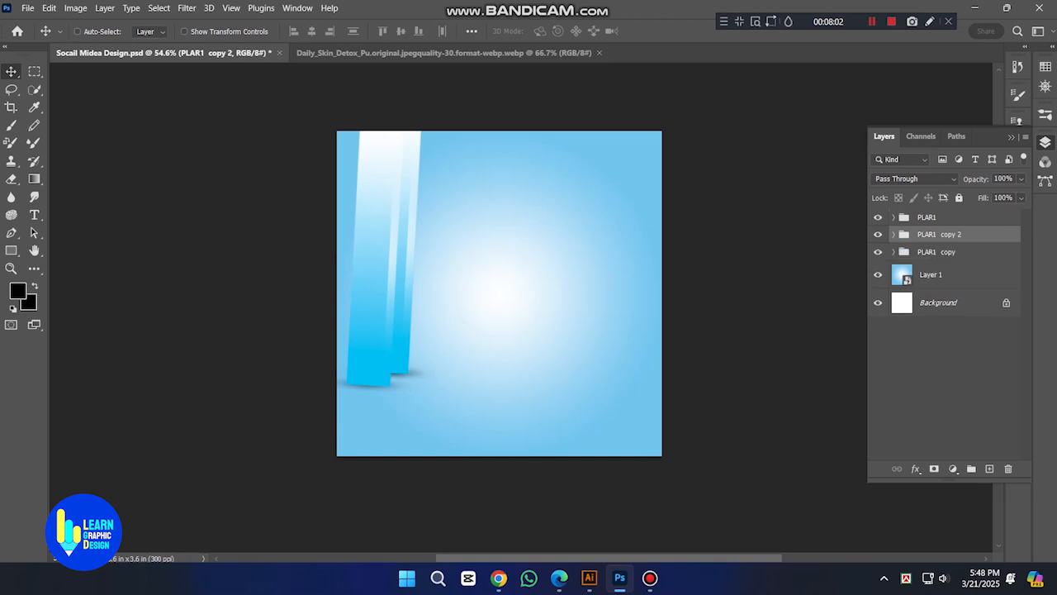
key(shift+Right)
key(shift+Right)
key(shift+Right)
key(shift+Right)
key(shift+Right)
key(shift+Up)
key(shift+Up)
key(shift+Up)
key(shift+Up)
key(shift+Up)
key(shift+Right)
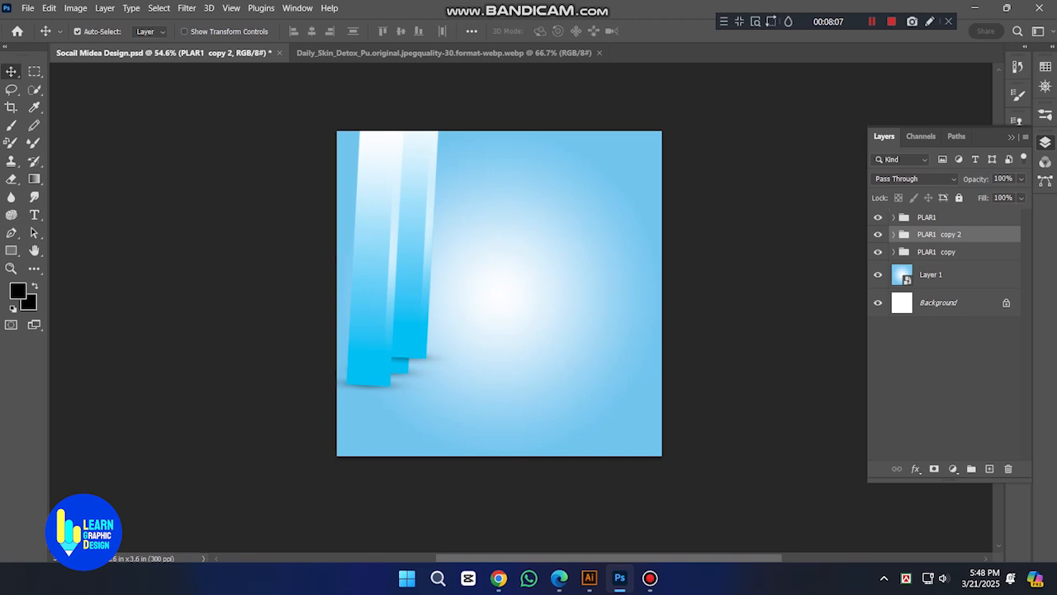
key(shift+Right)
key(shift+Right)
key(ctrl+bracketleft)
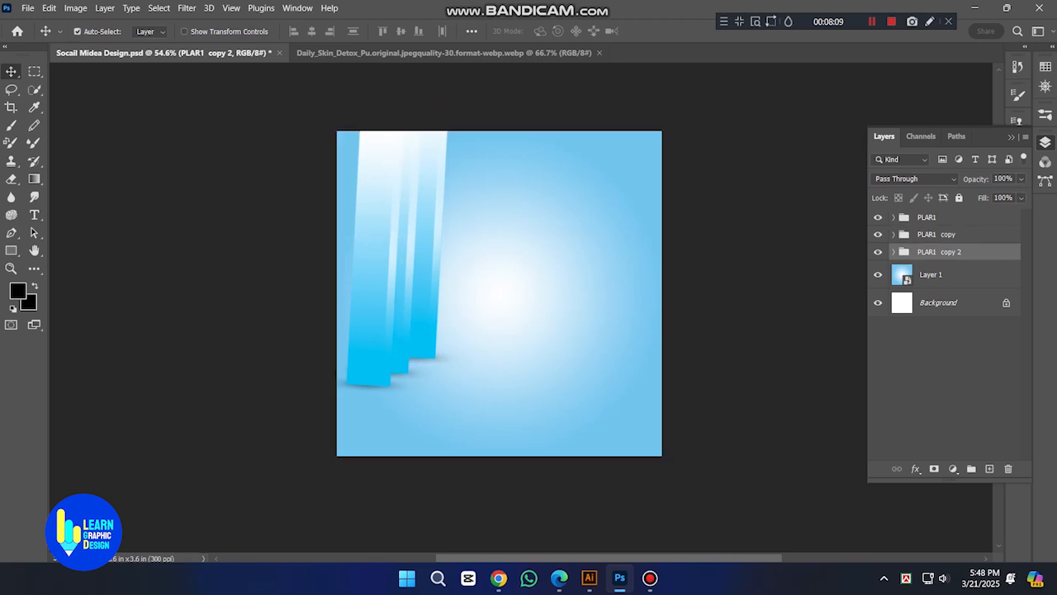
key(Right)
Step: Duplicate the PLAR1 copy 2 group, shift the duplicate another step right and up, and stack it directly above Layer 1
key(ctrl+j)
key(shift+Right)
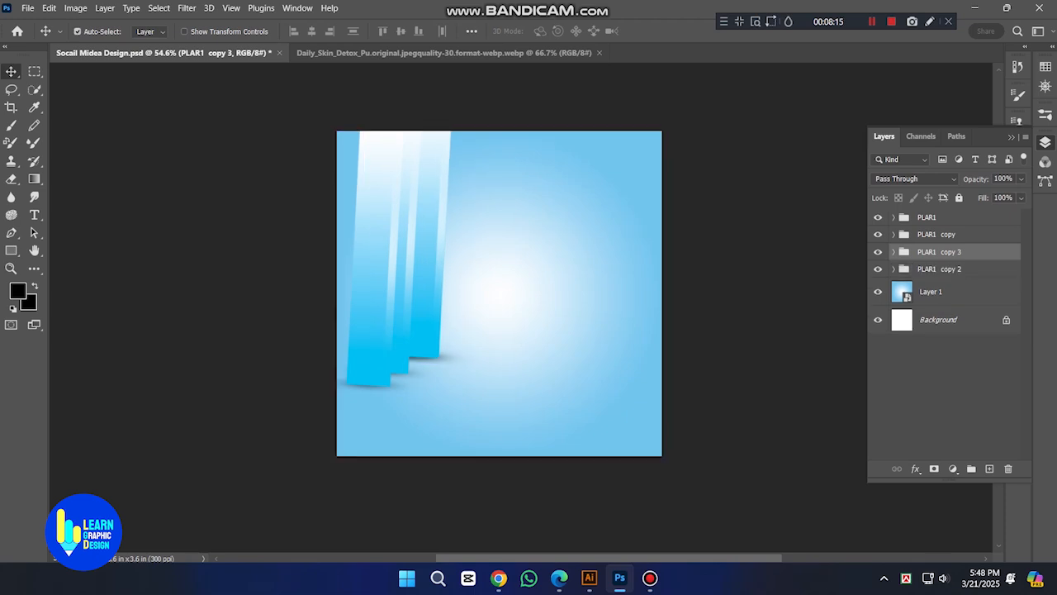
key(shift+Right)
key(shift+Right)
key(shift+Right)
key(shift+Right)
key(shift+Up)
key(shift+Up)
key(shift+Up)
key(shift+Up)
key(shift+Up)
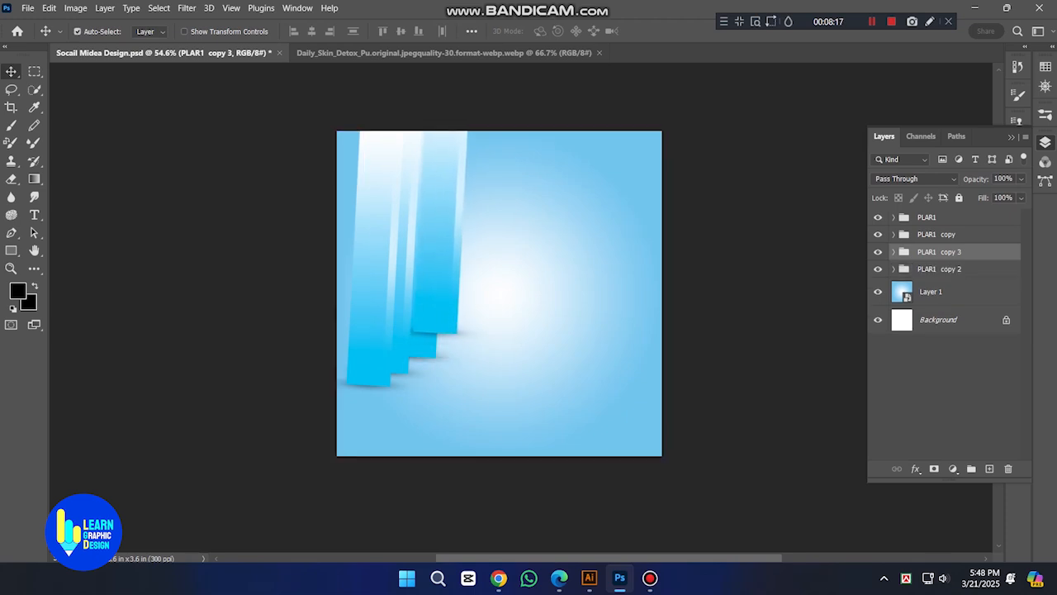
key(shift+Right)
key(shift+Right)
key(shift+Down)
key(shift+Up)
key(shift+Right)
key(ctrl+[)
key(ctrl+[)
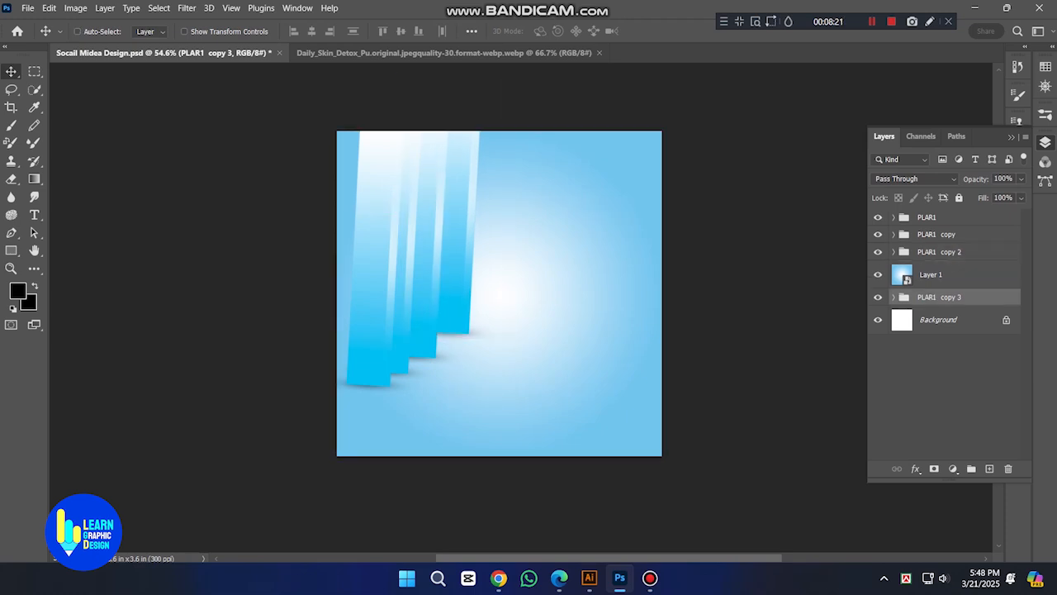
key(ctrl+])
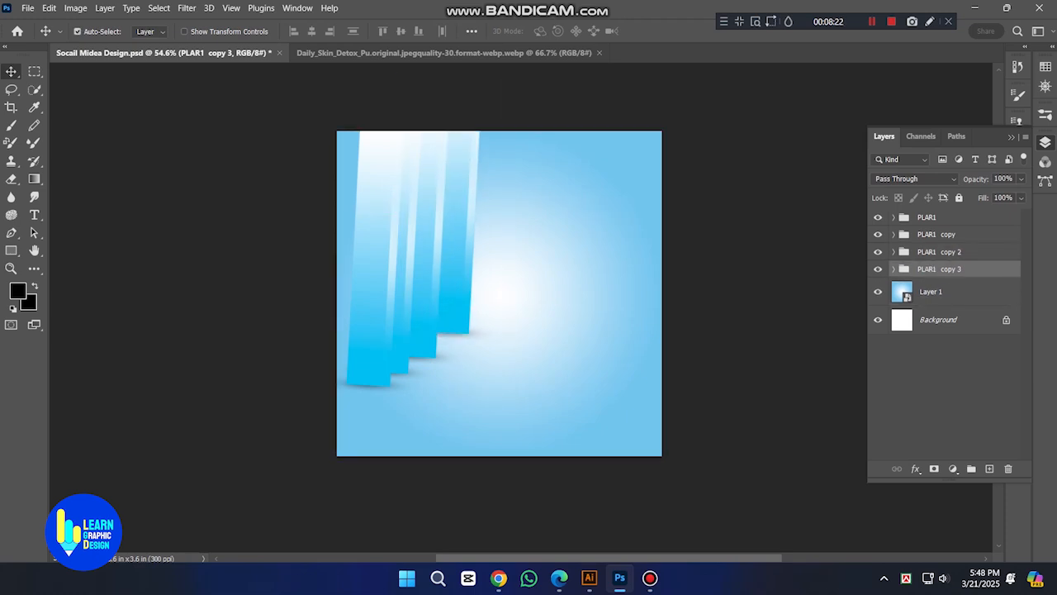
Step: Duplicate the PLAR1 copy 3 group as a fifth bar, shift it right and up, and stack it beneath PLAR1 copy 3
key(ctrl+j)
key(shift+Right)
key(shift+Right)
key(shift+Right)
key(shift+Right)
key(shift+Up)
key(shift+Up)
key(shift+Up)
key(shift+Up)
key(shift+Up)
key(shift+Right)
key(ctrl+bracketleft)
key(ctrl+bracketleft)
key(ctrl+bracketright)
Step: Collapse the PLAR1 group and its four copies in the layer stack
key(Tab)
drag(94, 180, 537, 292)
key(Tab)
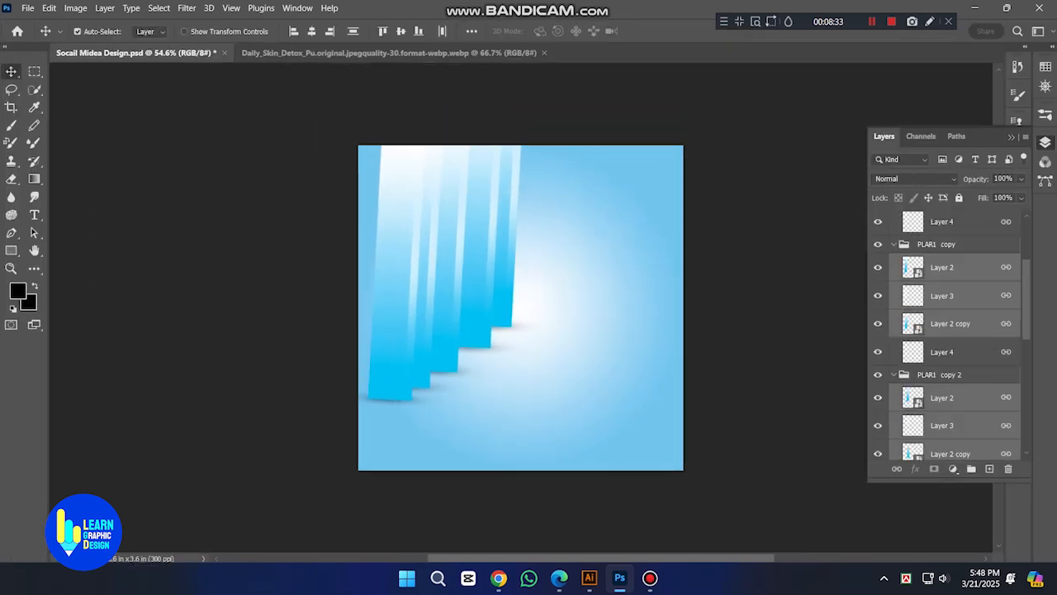
click(938, 217)
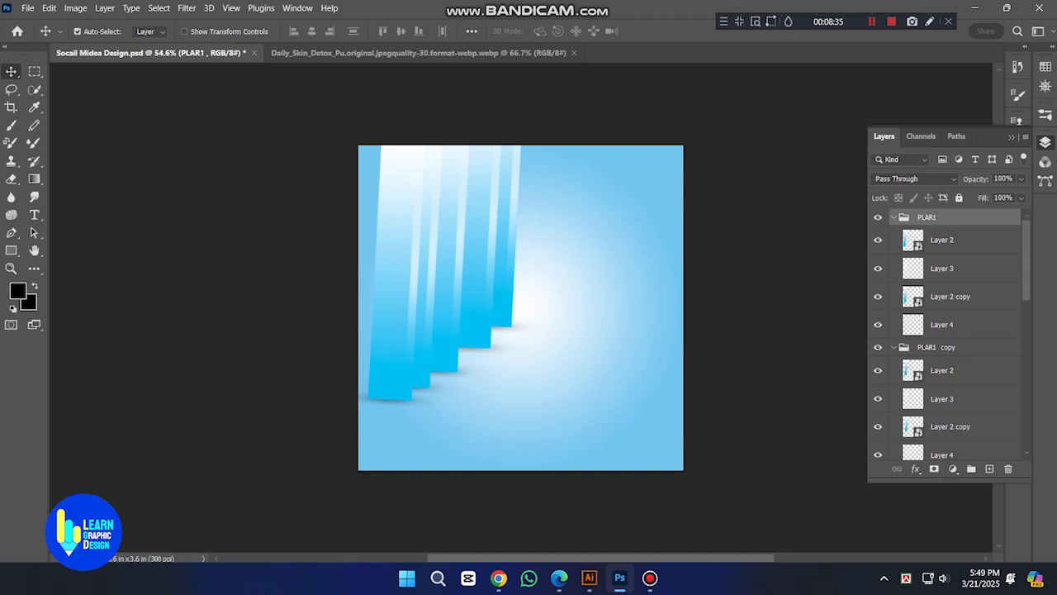
click(893, 217)
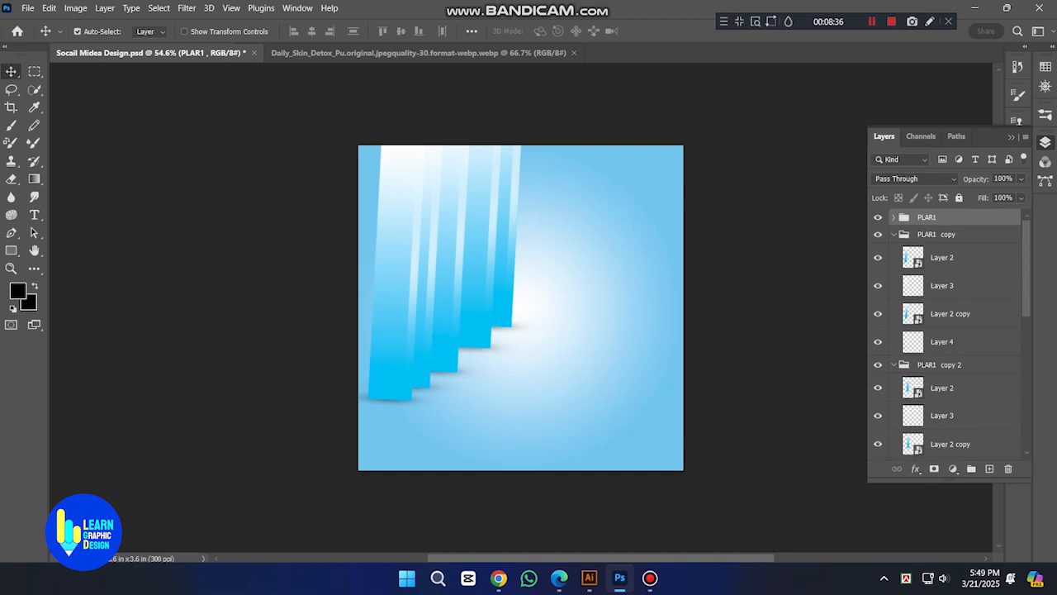
click(893, 234)
click(893, 251)
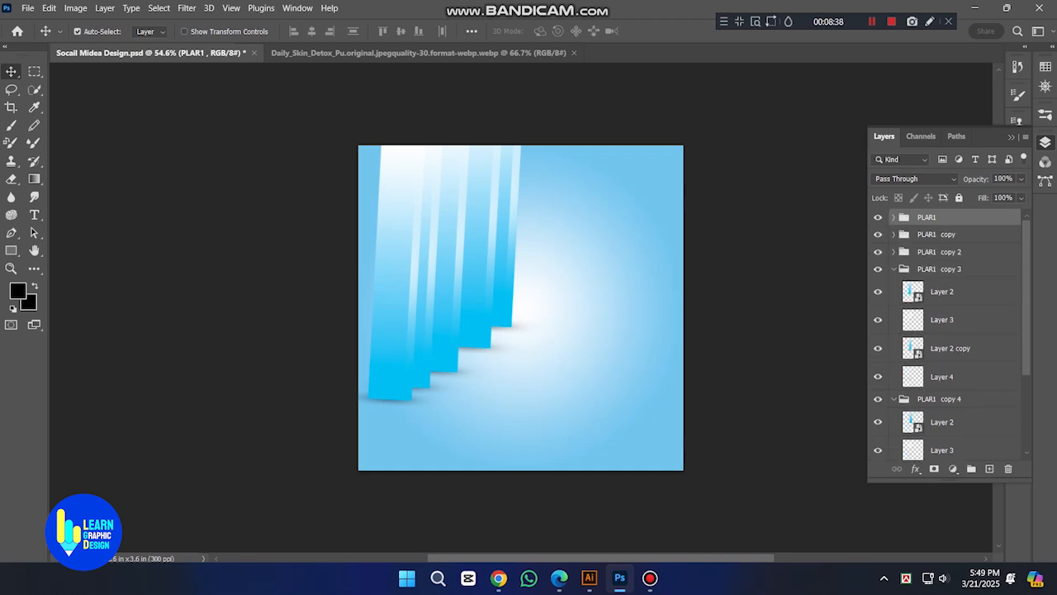
click(892, 269)
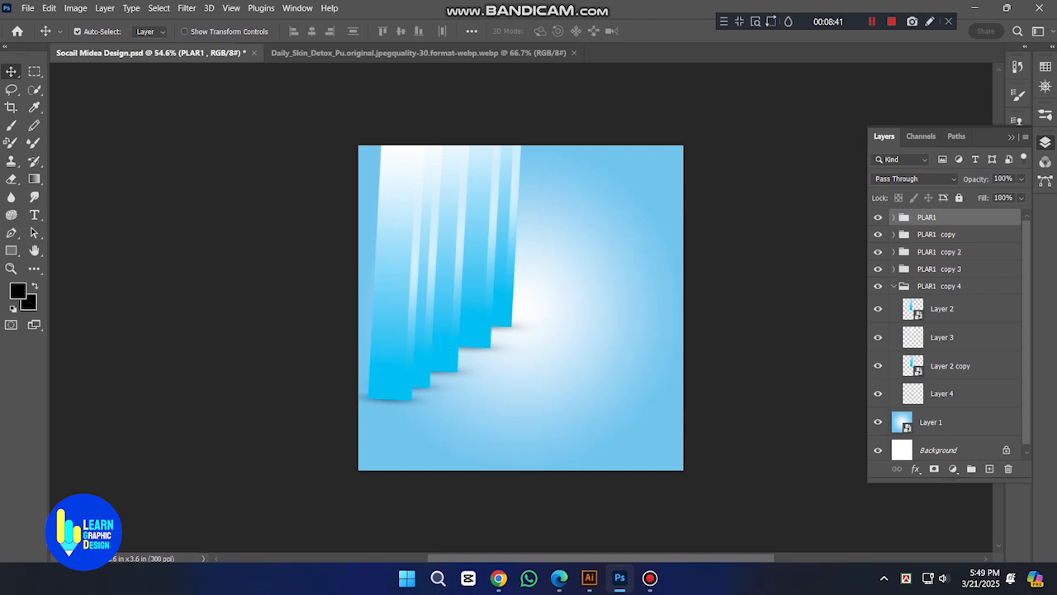
click(892, 286)
Step: Unlock and delete the Background layer, and lock Layer 1
click(938, 337)
double_click(902, 337)
key(Return)
key(Delete)
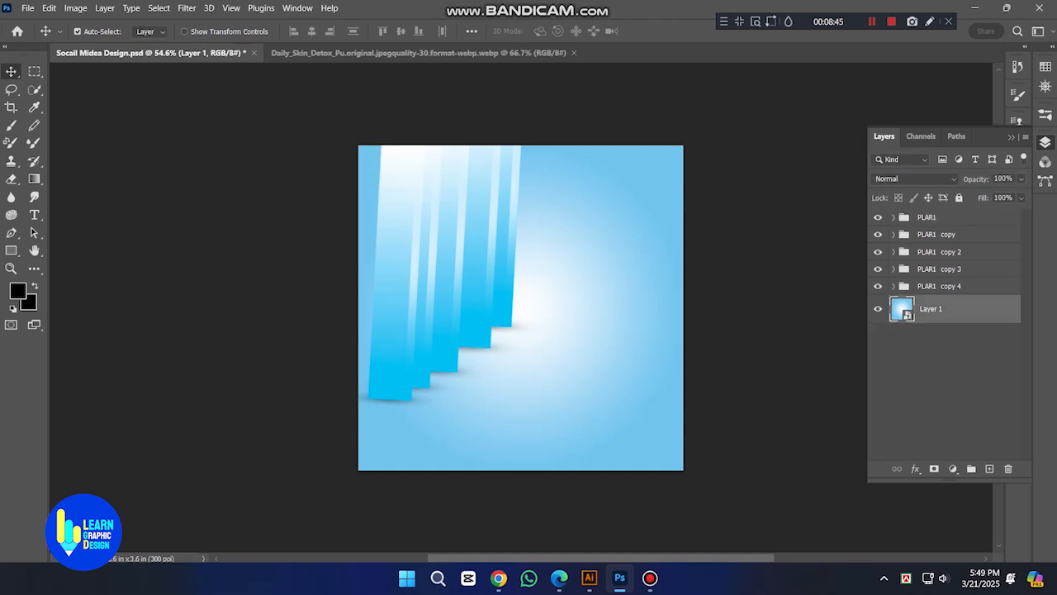
click(959, 198)
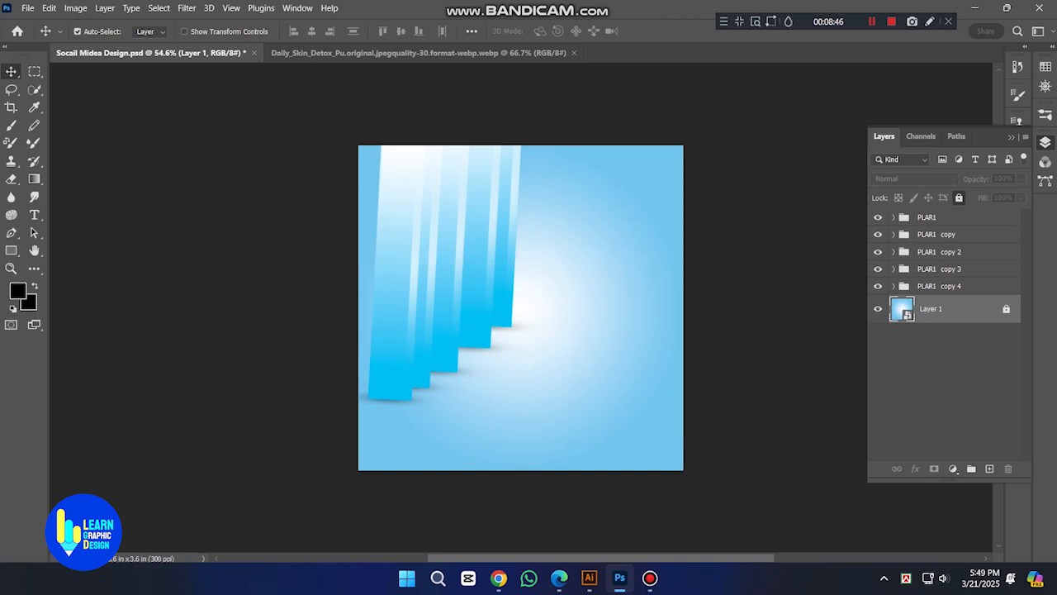
Step: Scale all five bars together to about 89% and move them against the canvas's upper-left edges
key(ctrl+alt+a)
key(ctrl+t)
drag(548, 69, 522, 111)
drag(420, 239, 454, 170)
drag(435, 366, 436, 373)
key(Return)
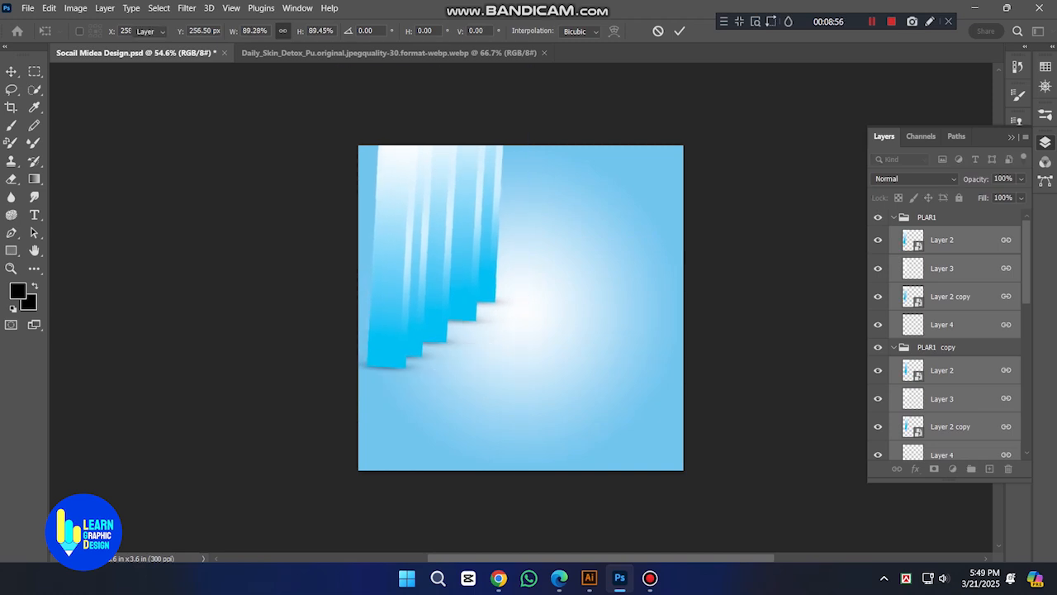
drag(460, 224, 446, 229)
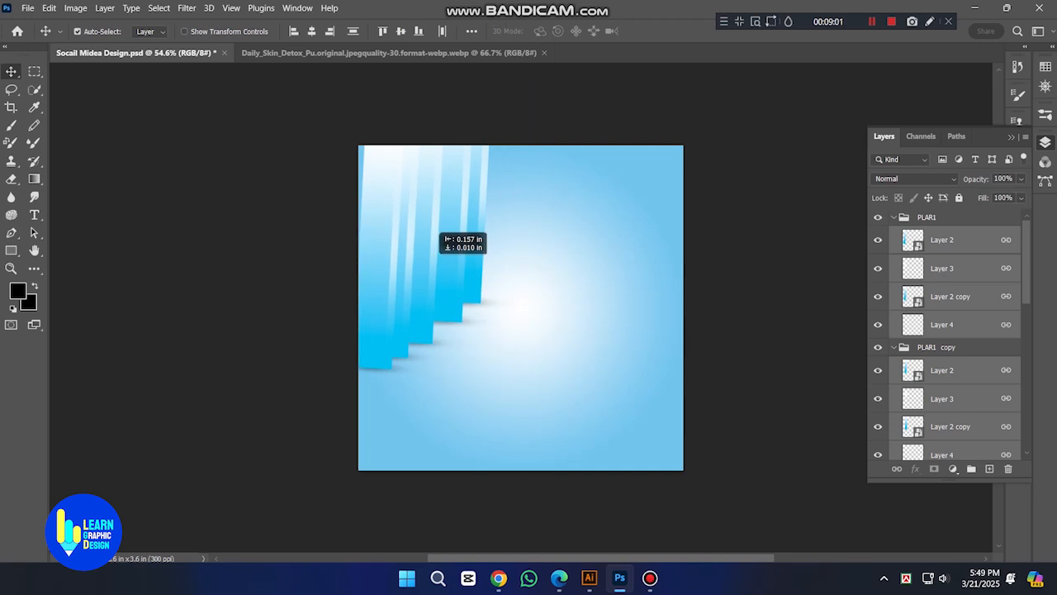
Step: Rotate all the bars together about 5.68° clockwise
key(ctrl+t)
drag(557, 55, 564, 66)
key(Escape)
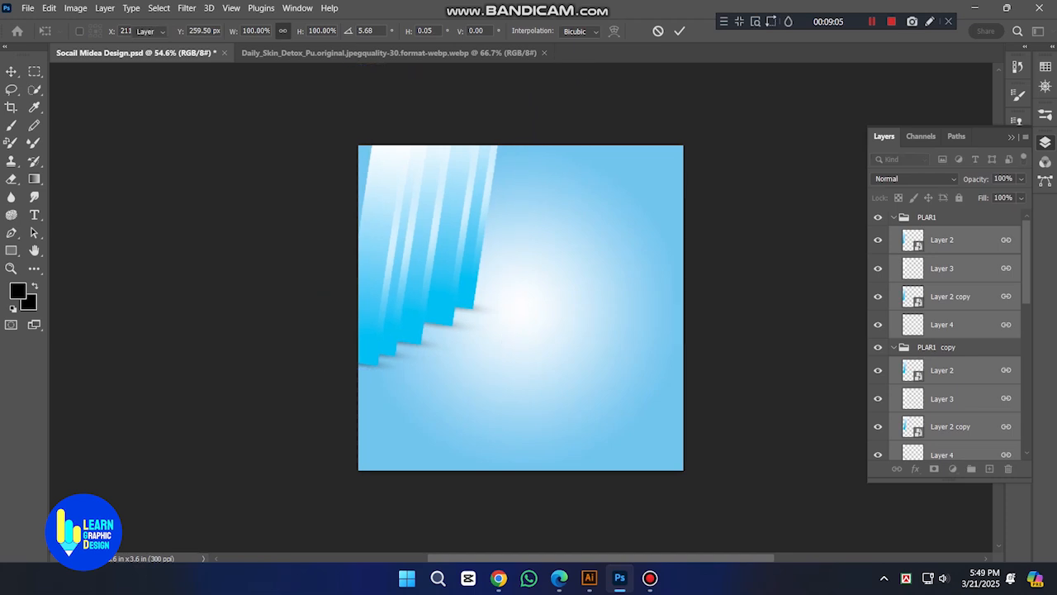
Step: Duplicate the whole set of bars onto the canvas's right half and flip the copy horizontally
alt+drag(446, 213, 629, 213)
key(ctrl+t)
right_click(638, 198)
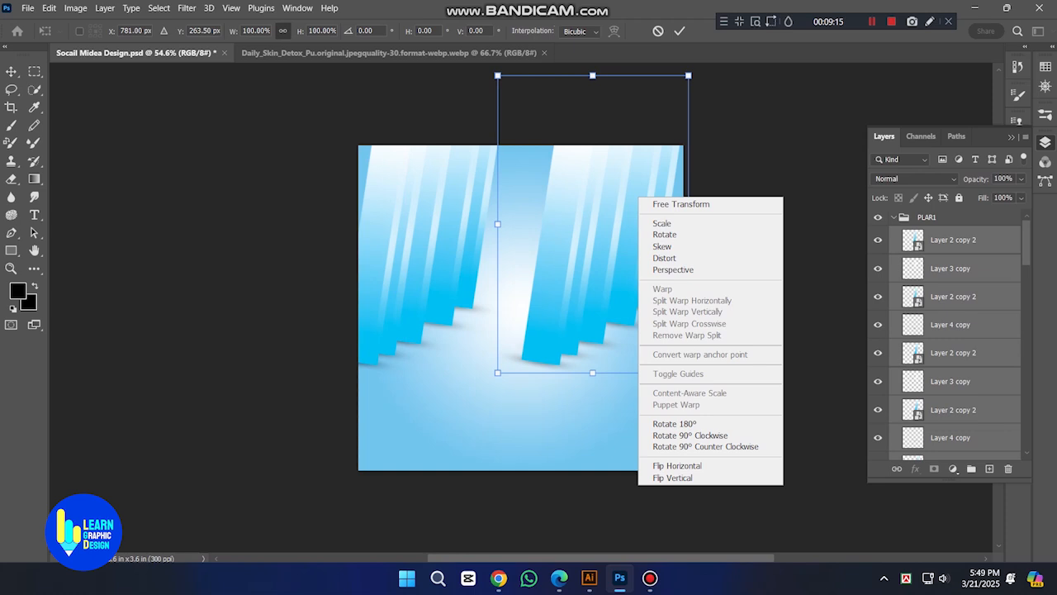
click(677, 465)
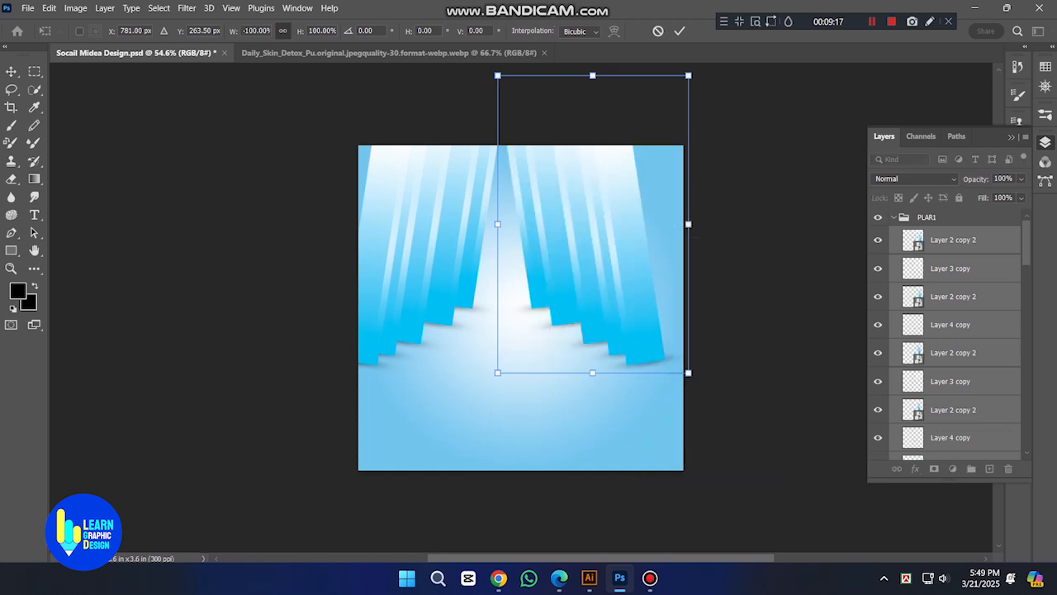
Step: Move the flipped bars right to about X 894 px so they mirror the left set
drag(580, 211, 602, 211)
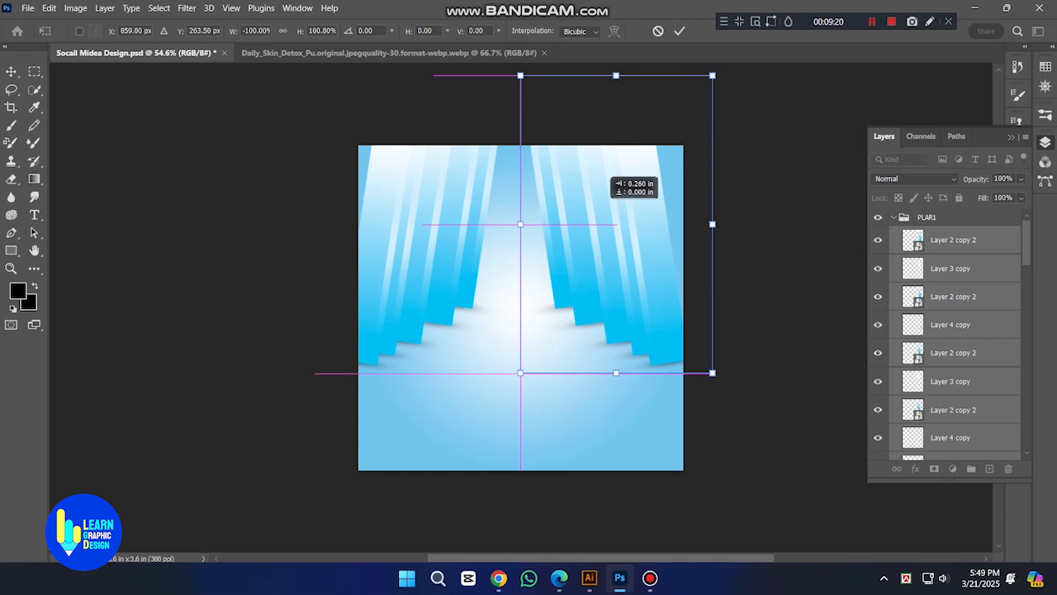
drag(602, 211, 617, 211)
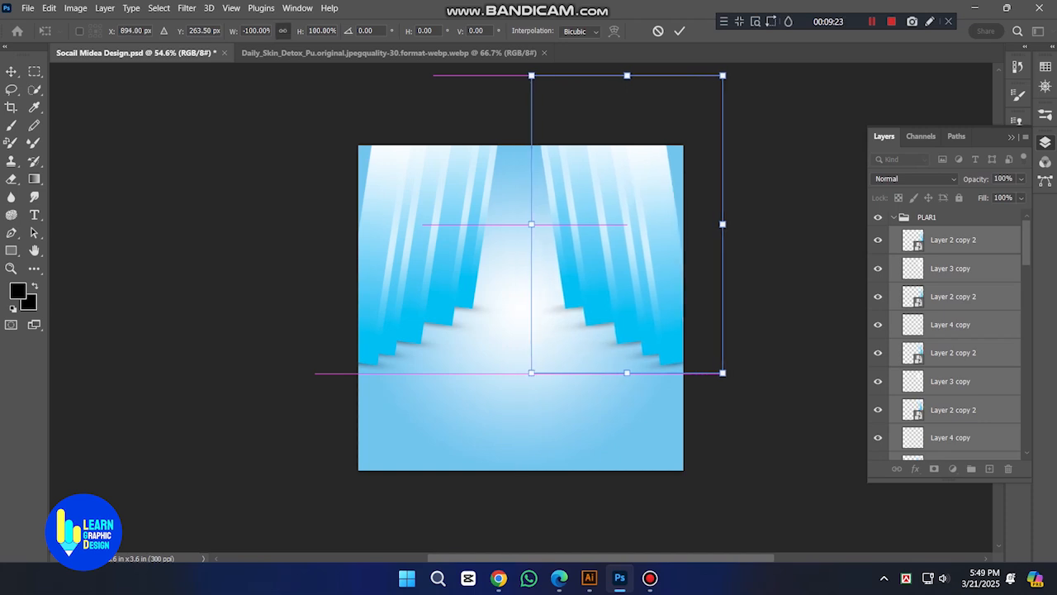
key(Return)
key(ctrl+0)
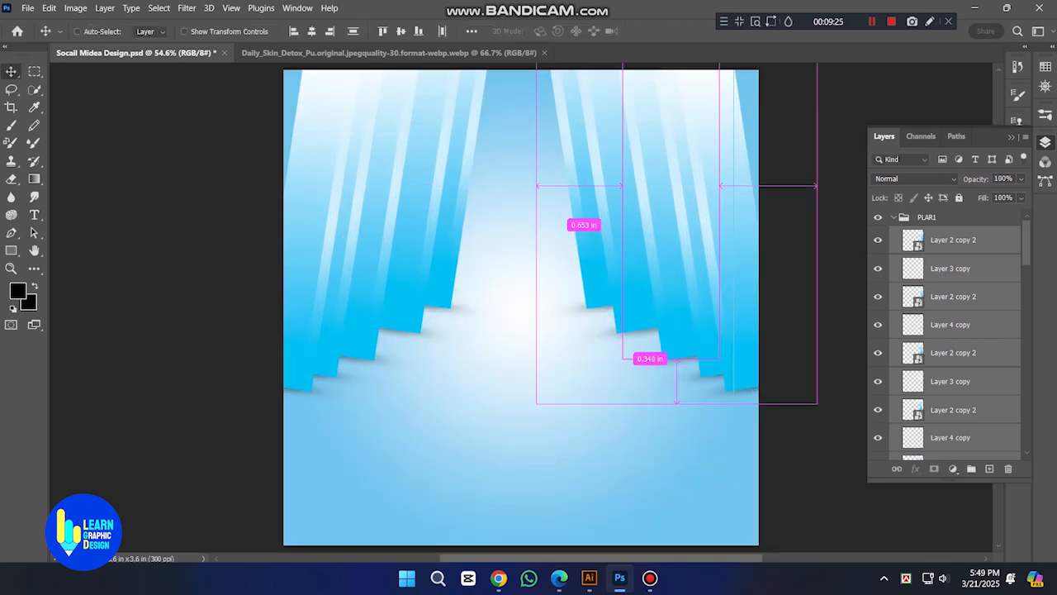
Step: Collapse all five PLAR1 folders in the layer list
key(Tab)
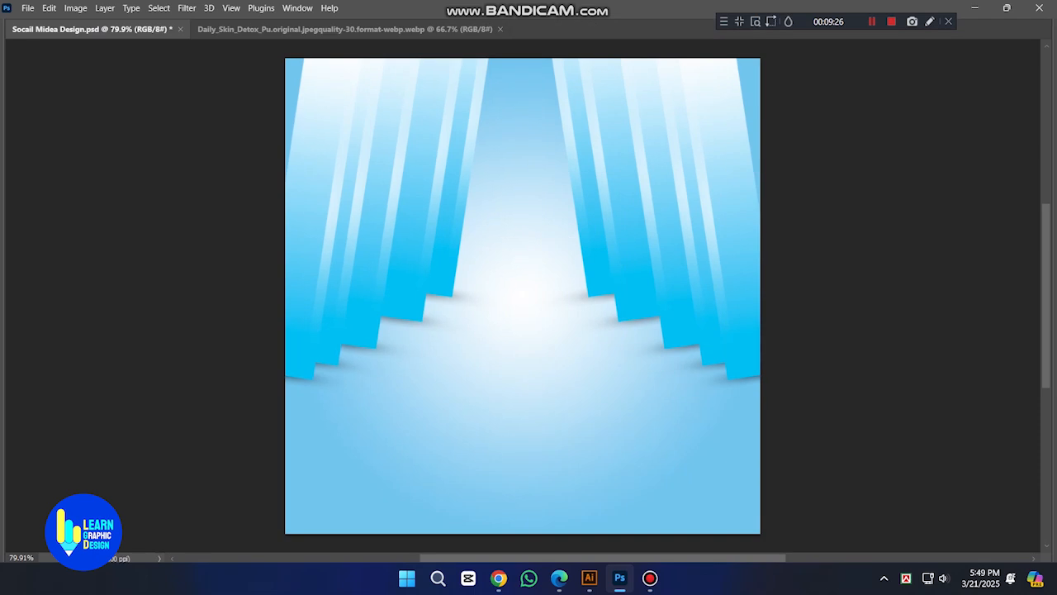
key(Tab)
click(34, 72)
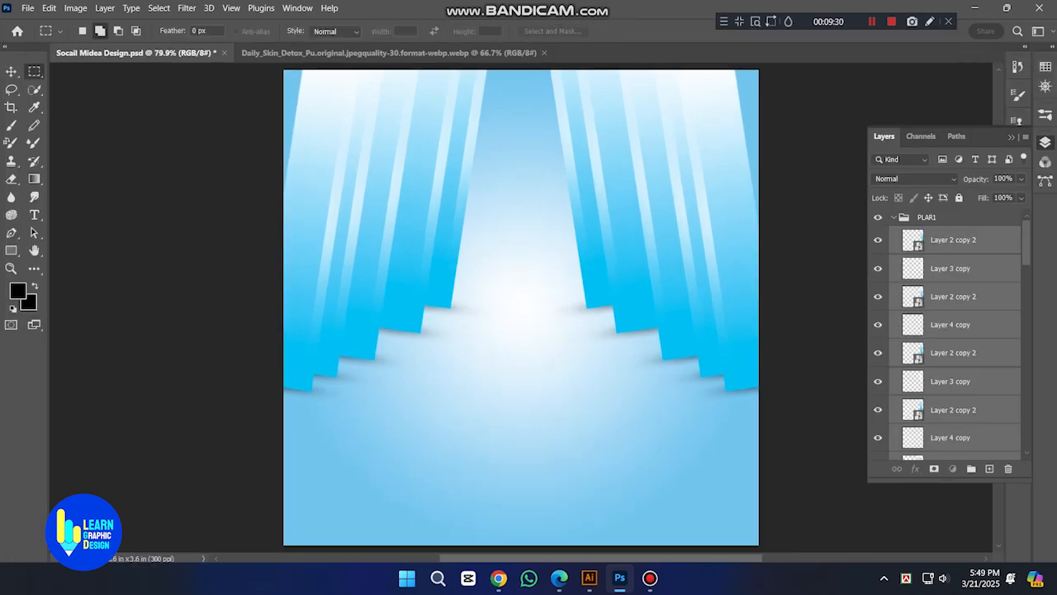
click(894, 218)
click(893, 234)
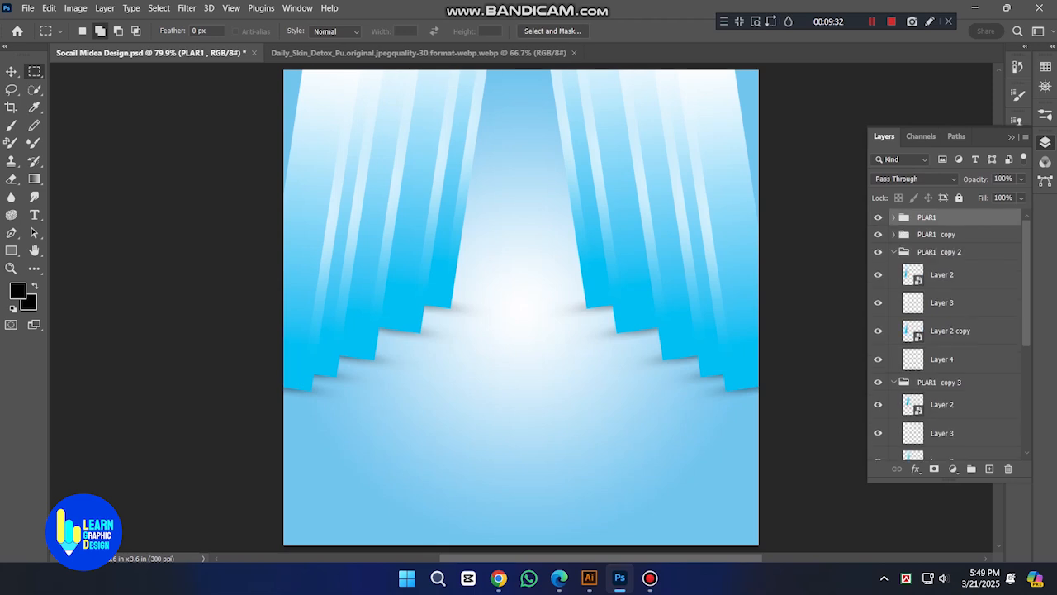
scroll(948, 334, down, 3)
scroll(948, 335, up, 2)
click(893, 235)
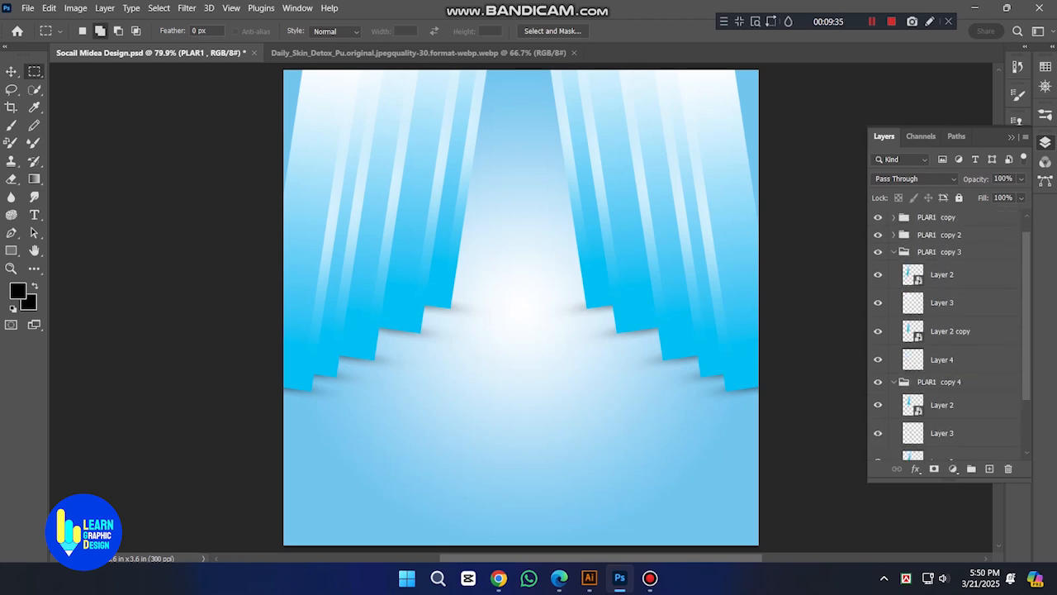
click(893, 252)
click(893, 286)
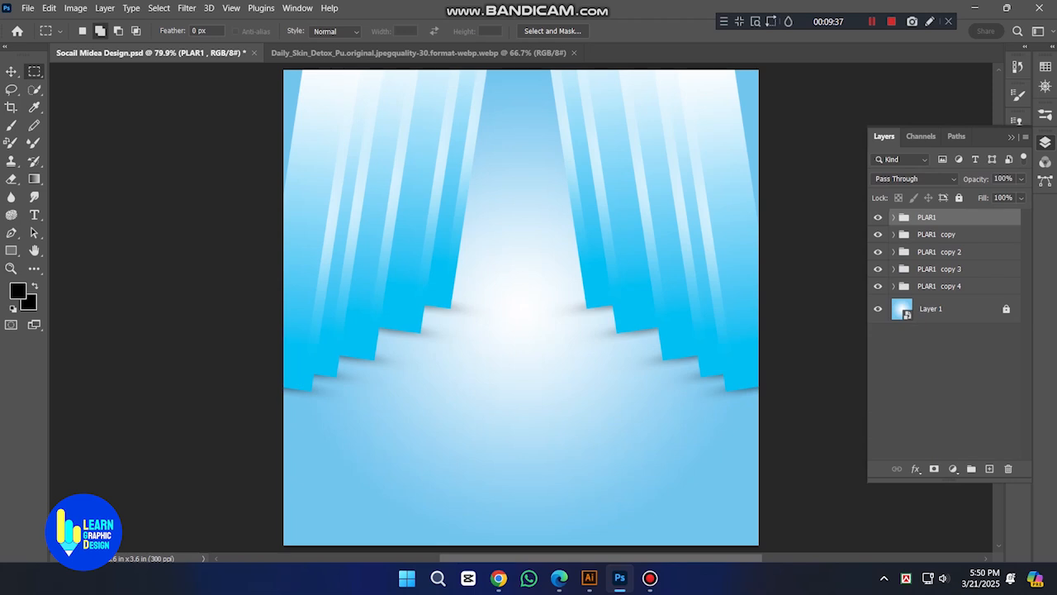
Step: Combine the five PLAR1 folders into one group, check it by toggling its visibility, and deselect it
click(950, 286)
shift+click(950, 217)
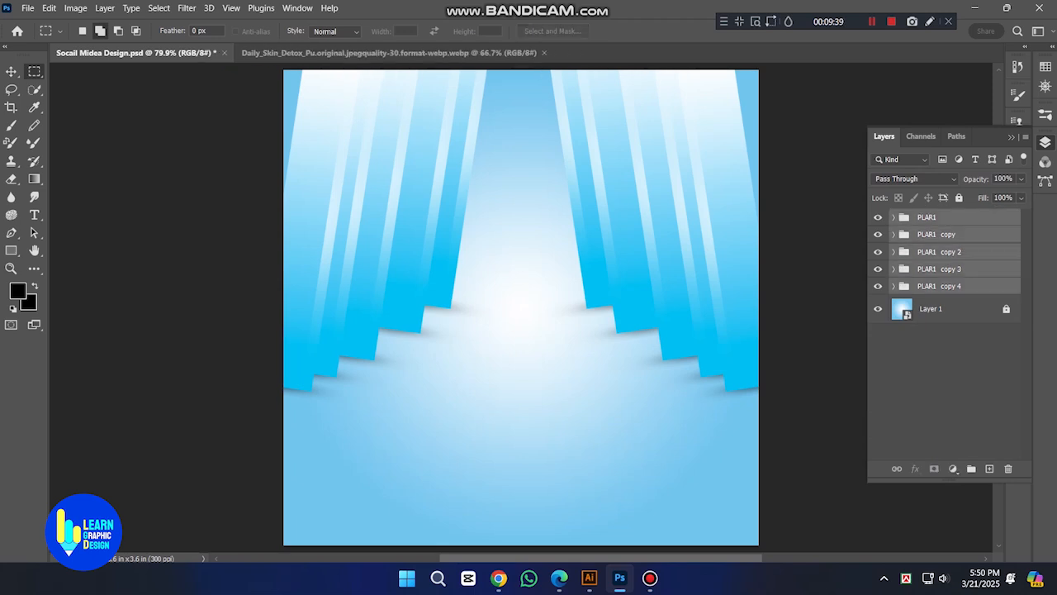
key(ctrl+g)
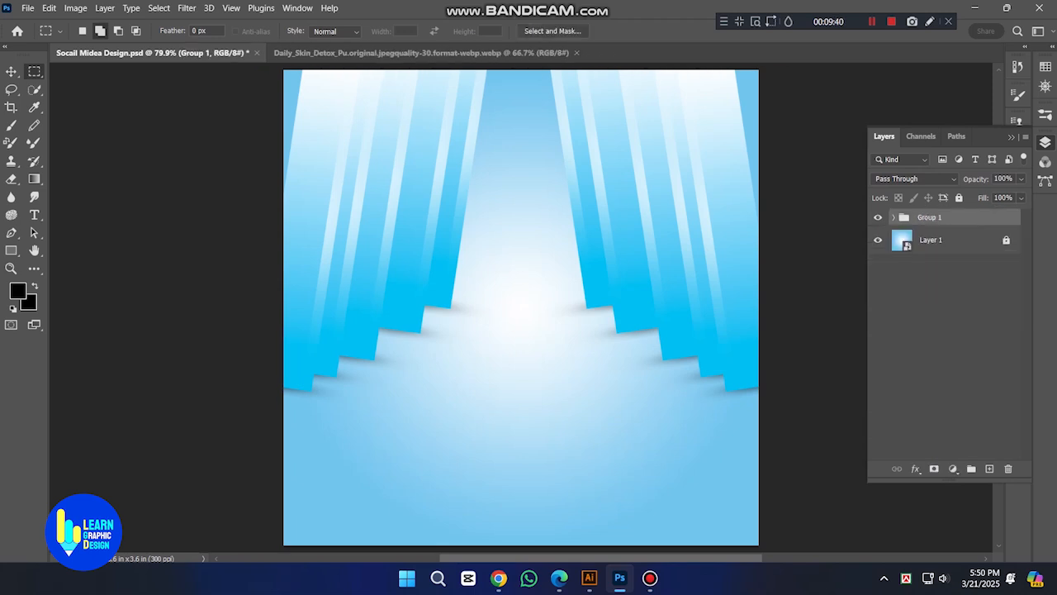
click(878, 217)
click(878, 217)
click(942, 347)
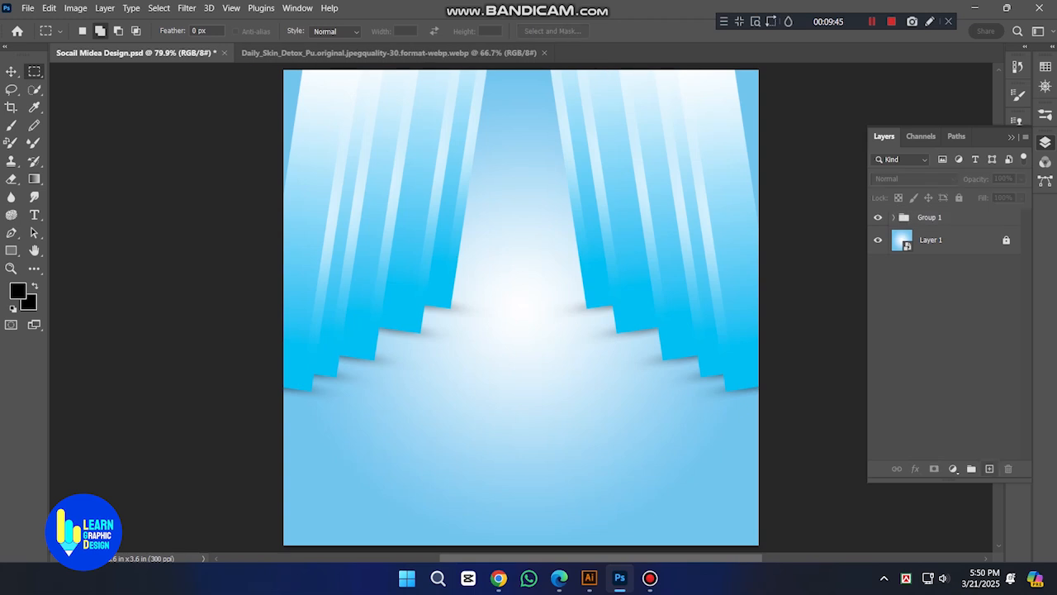
Step: On a new top layer, make a wide, thin rectangular selection in the canvas's lower centre and fill it with black
click(989, 468)
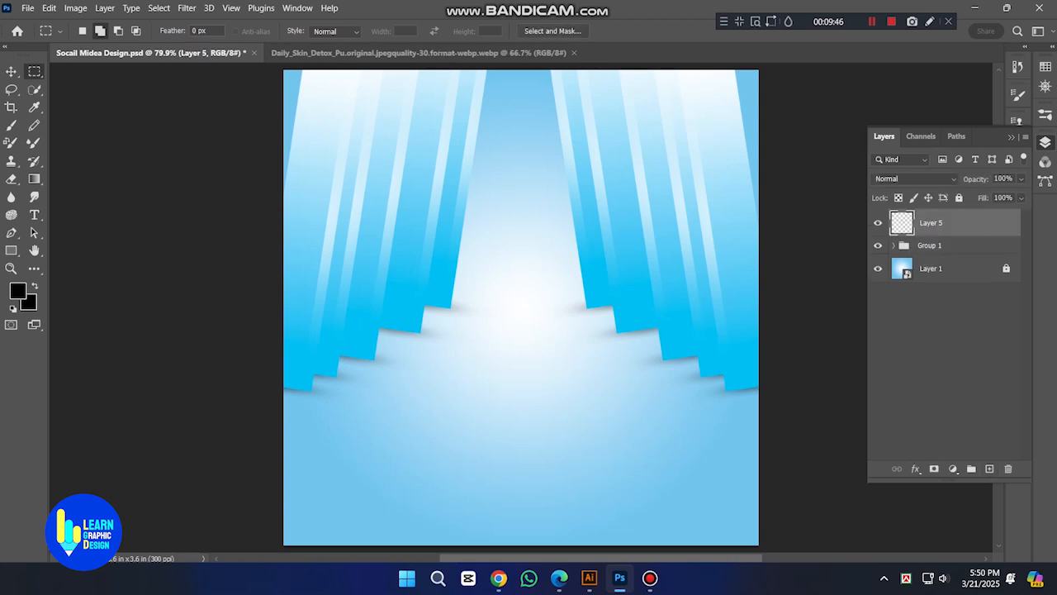
drag(422, 442, 602, 464)
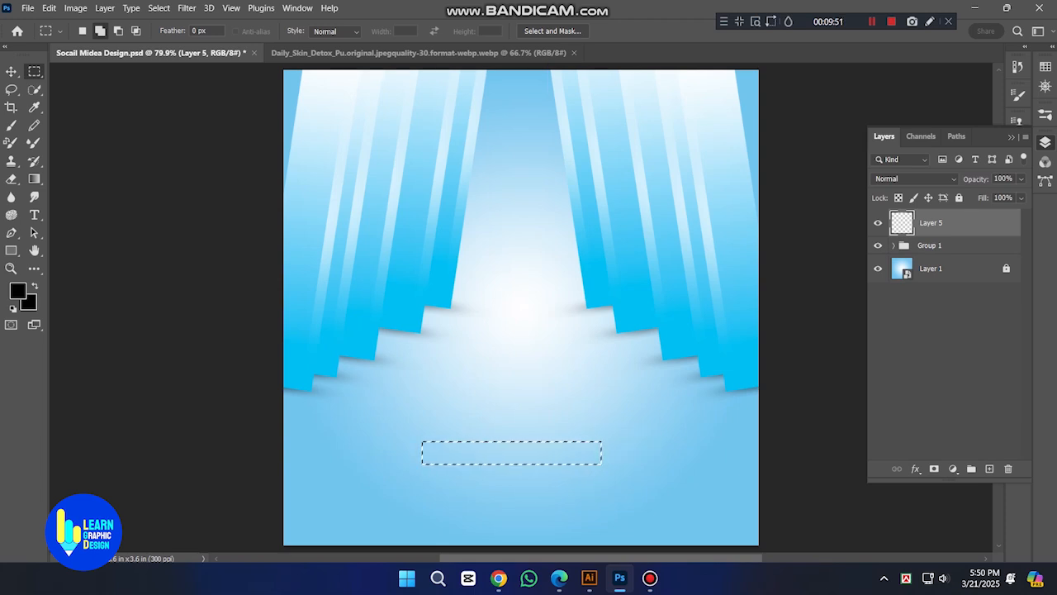
key(ctrl+shift+n)
key(Escape)
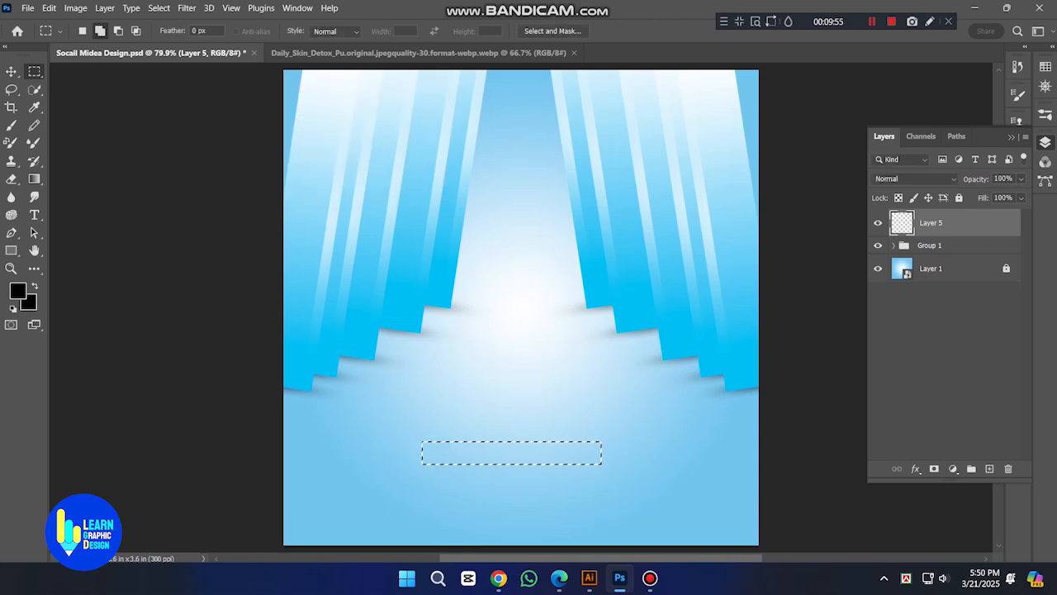
key(alt+BackSpace)
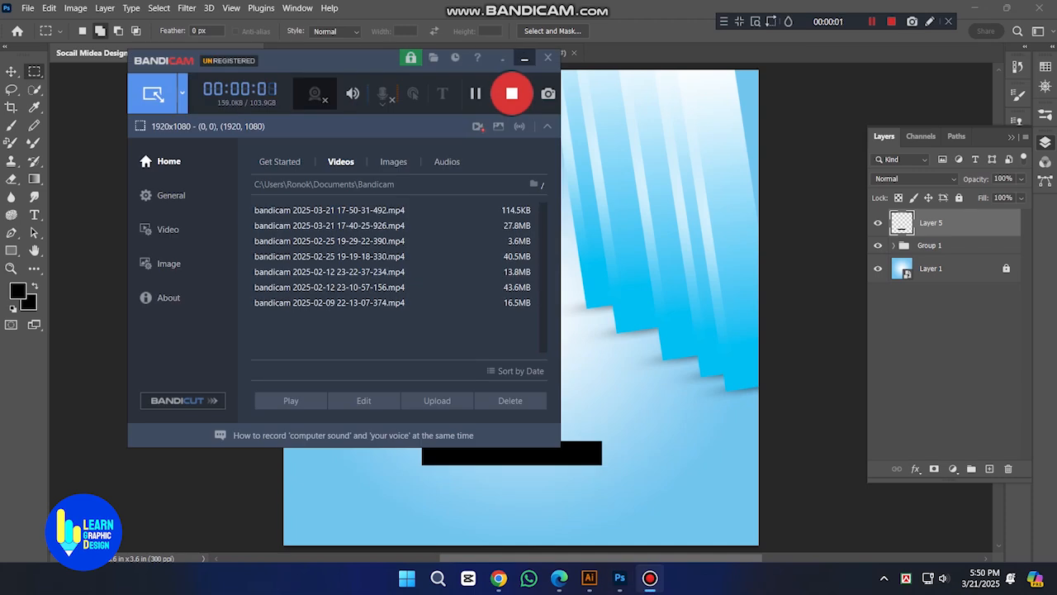
click(525, 59)
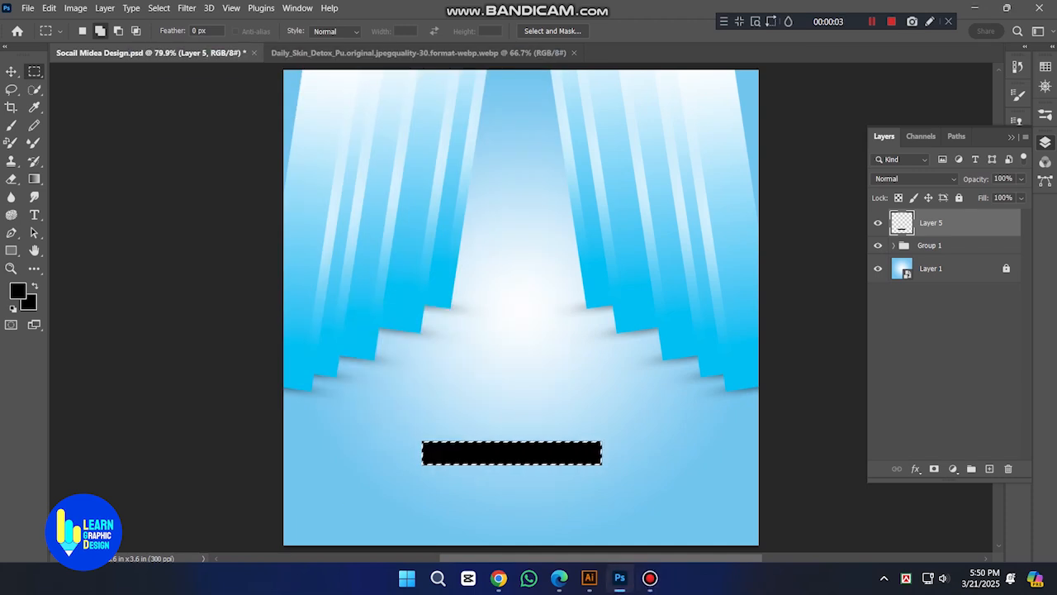
Step: Replace the black fill with foreground blue C 100, M 70, Y 0, K 0 (#005baa) and deselect
click(17, 290)
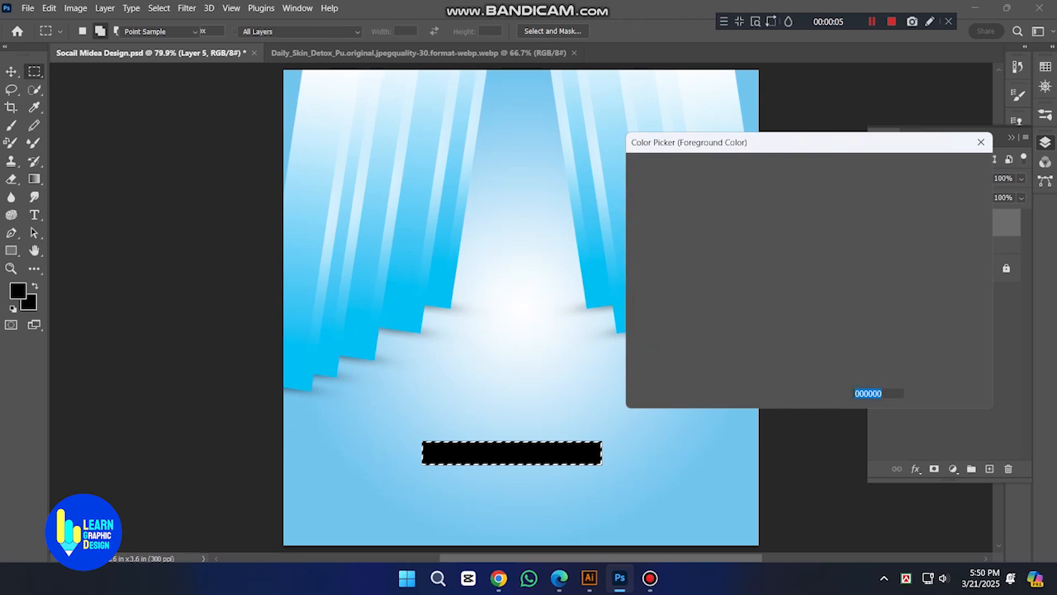
text(00c0f3)
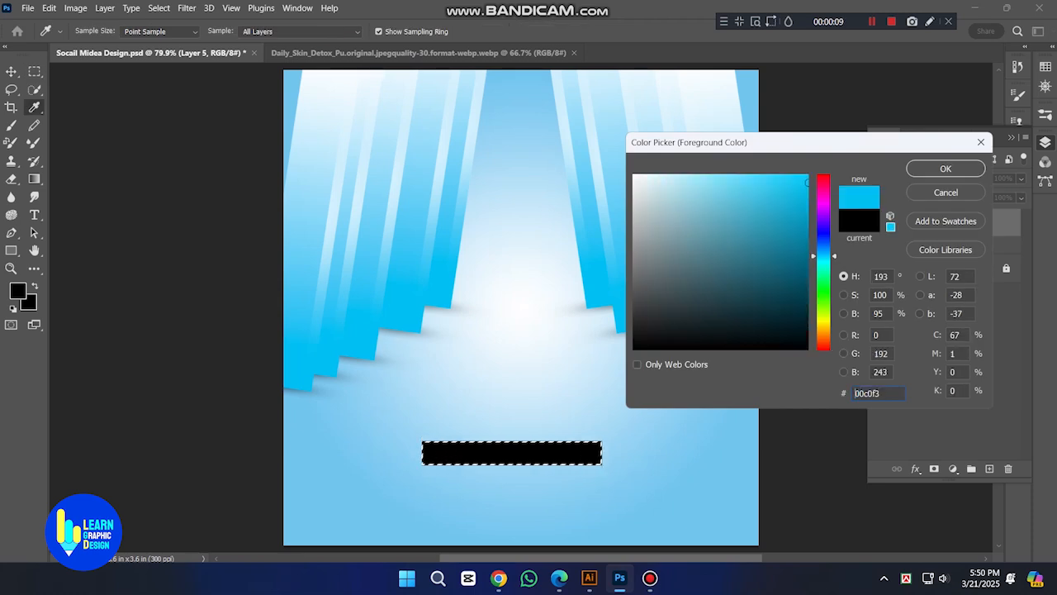
key(Tab)
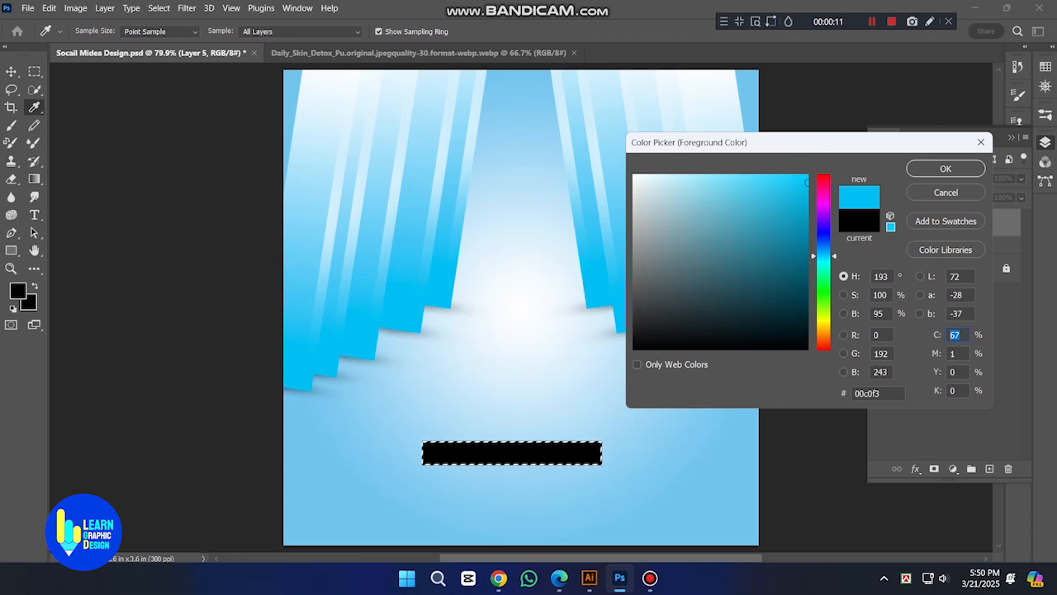
text(100)
key(Tab)
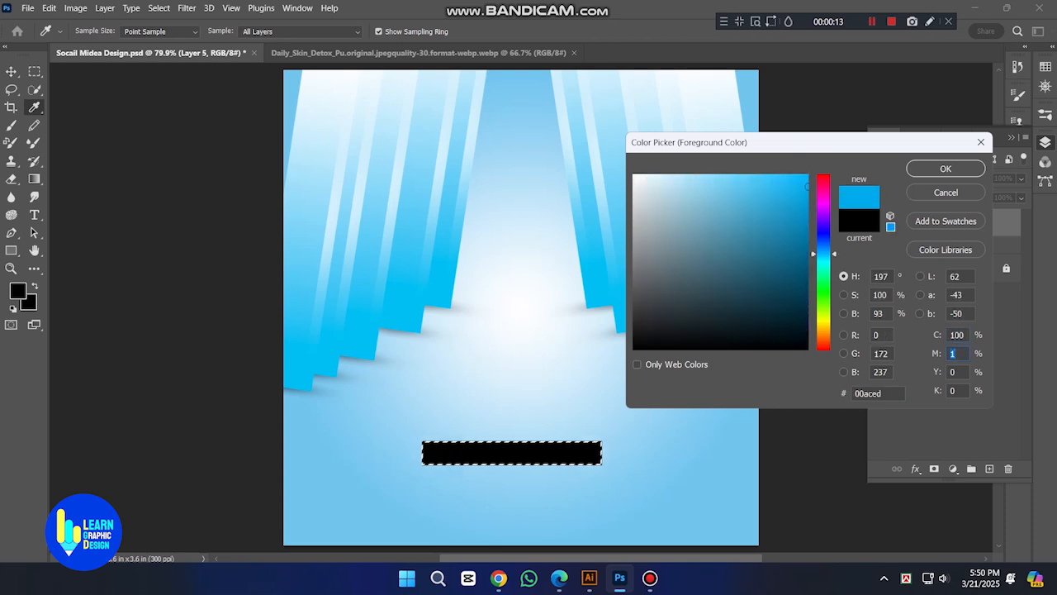
text(70)
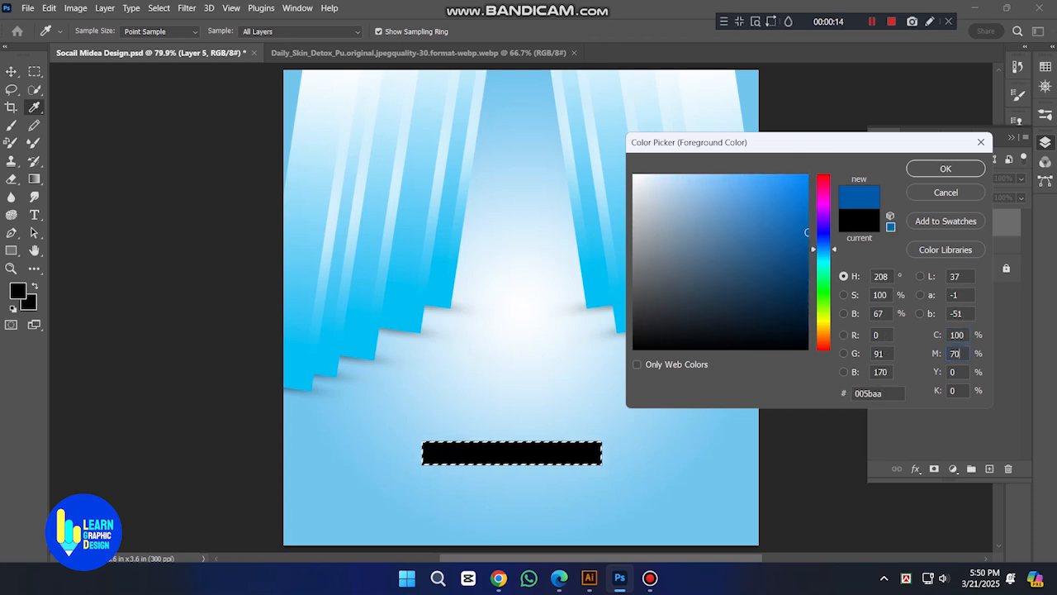
key(Return)
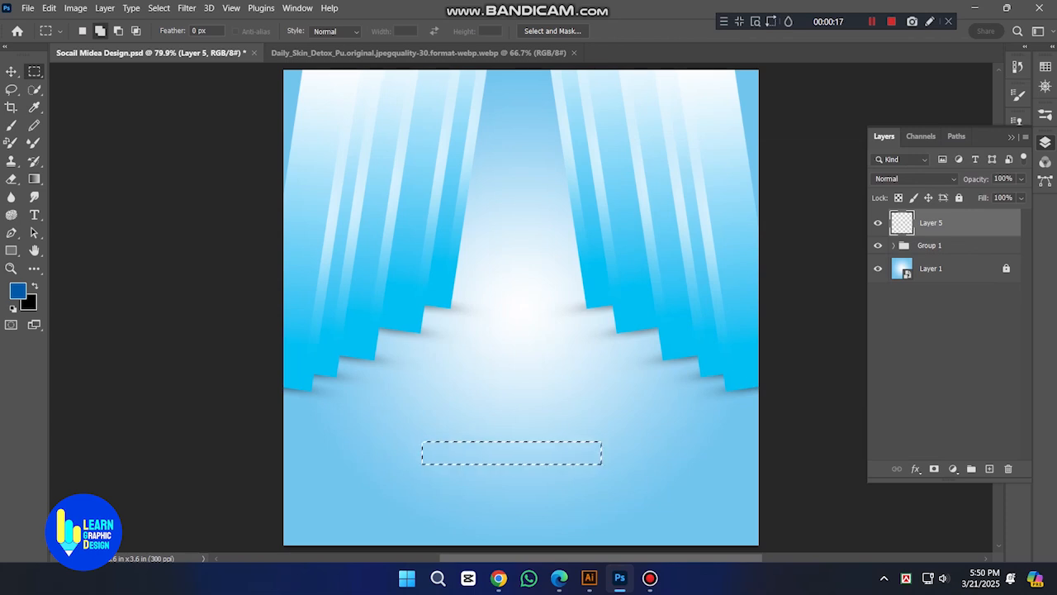
key(alt+BackSpace)
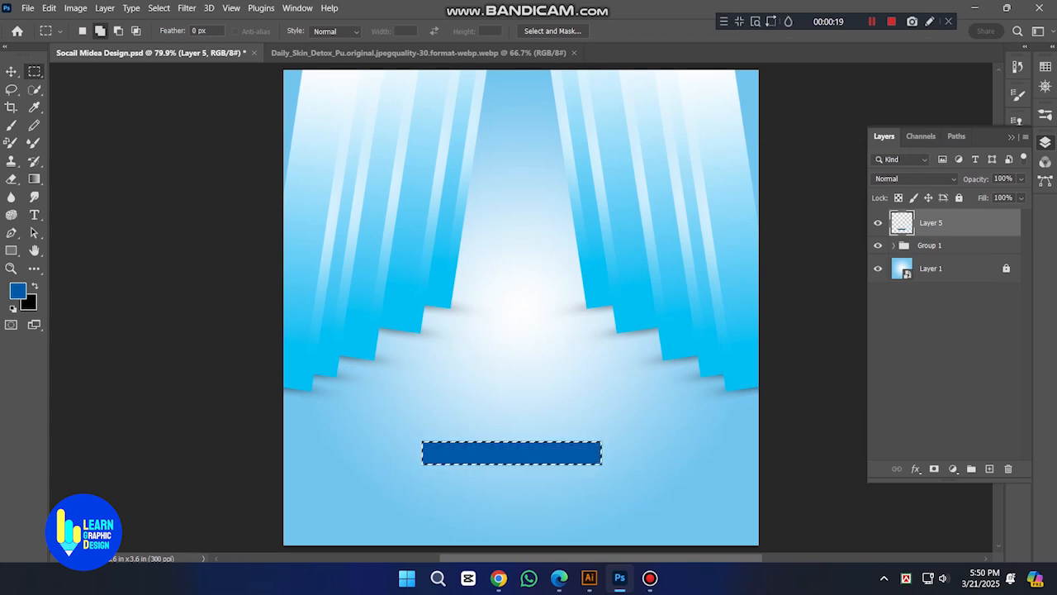
key(ctrl+d)
Step: Try to align the blue bar and the background layer by their horizontal centres, and undo the alignment
key(v)
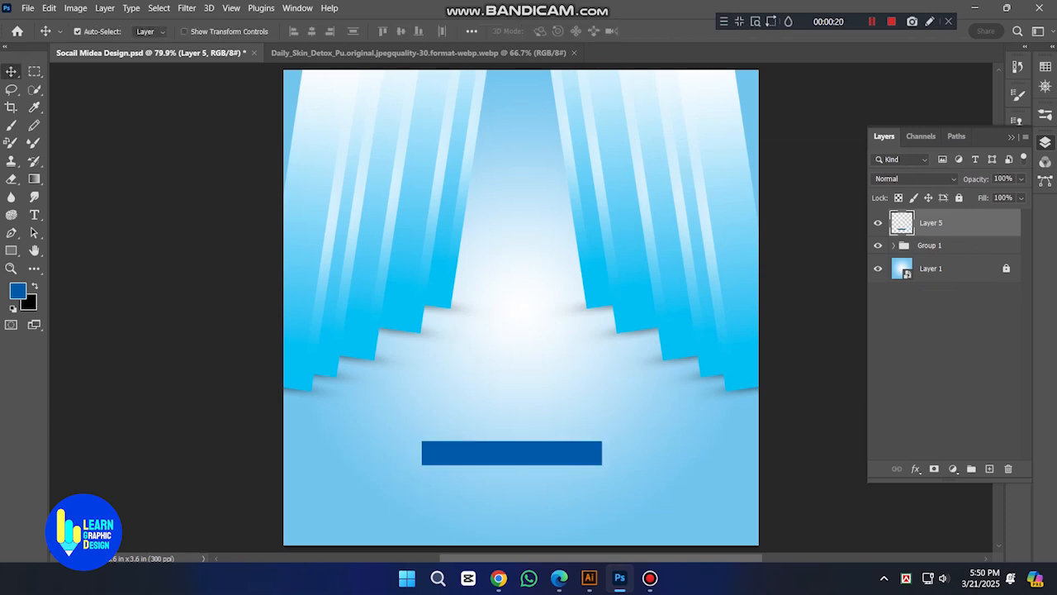
key(Tab)
key(Tab)
key(ctrl+alt+a)
click(312, 31)
key(Tab)
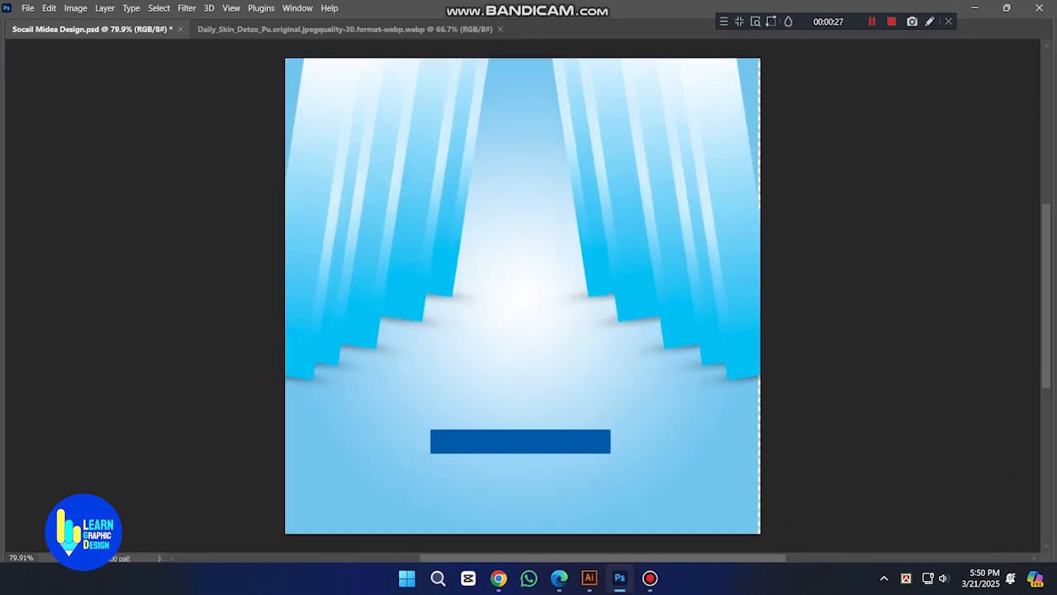
key(ctrl+z)
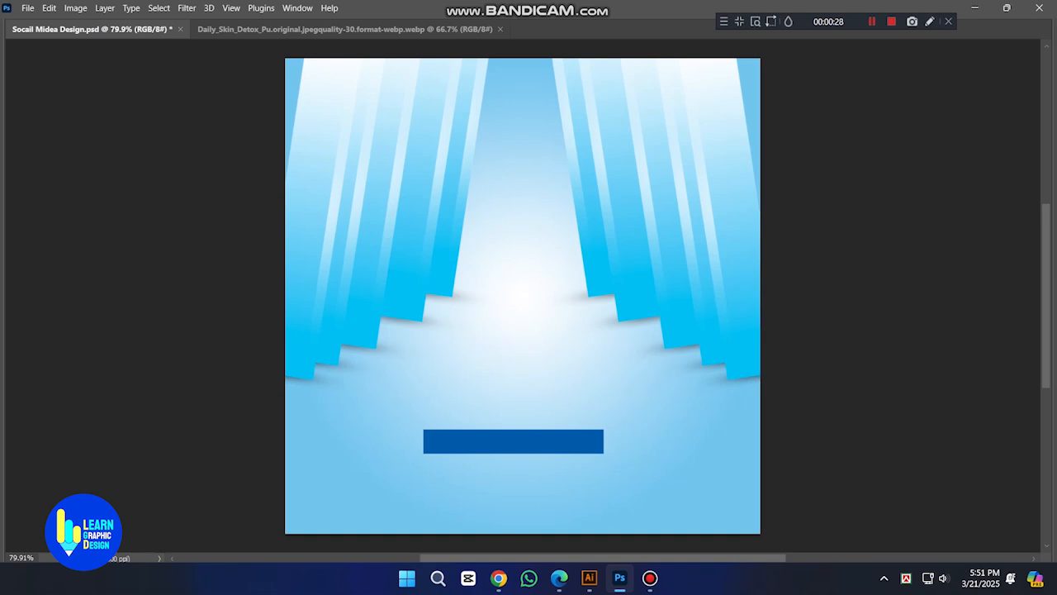
key(Tab)
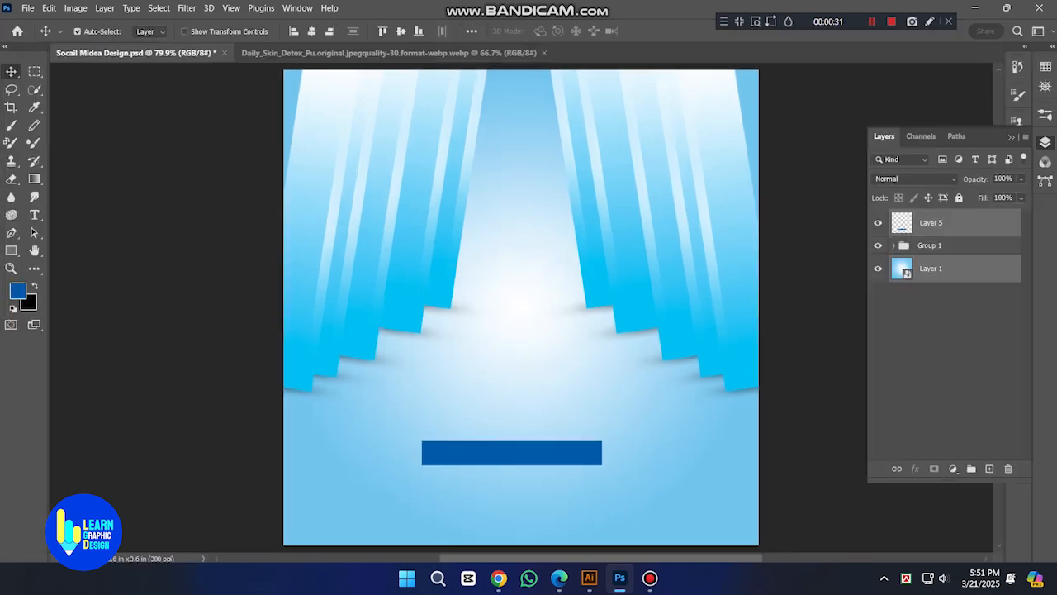
Step: Centre the blue bar horizontally on the canvas
key(ctrl+shift+z)
key(Tab)
key(ctrl+alt+shift+n)
scroll(554, 444, up, 5)
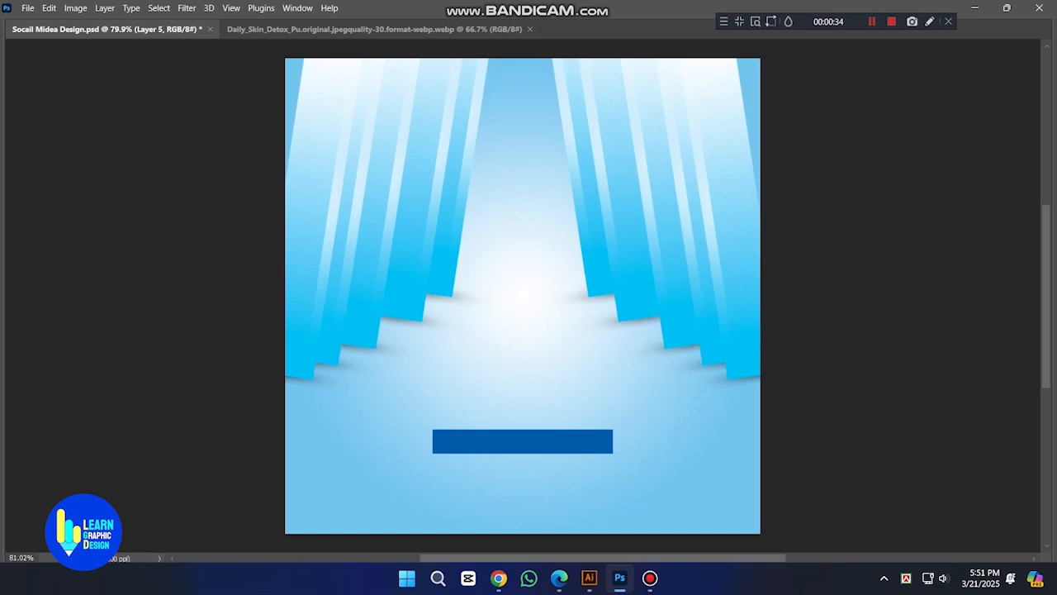
drag(553, 444, 554, 374)
key(Tab)
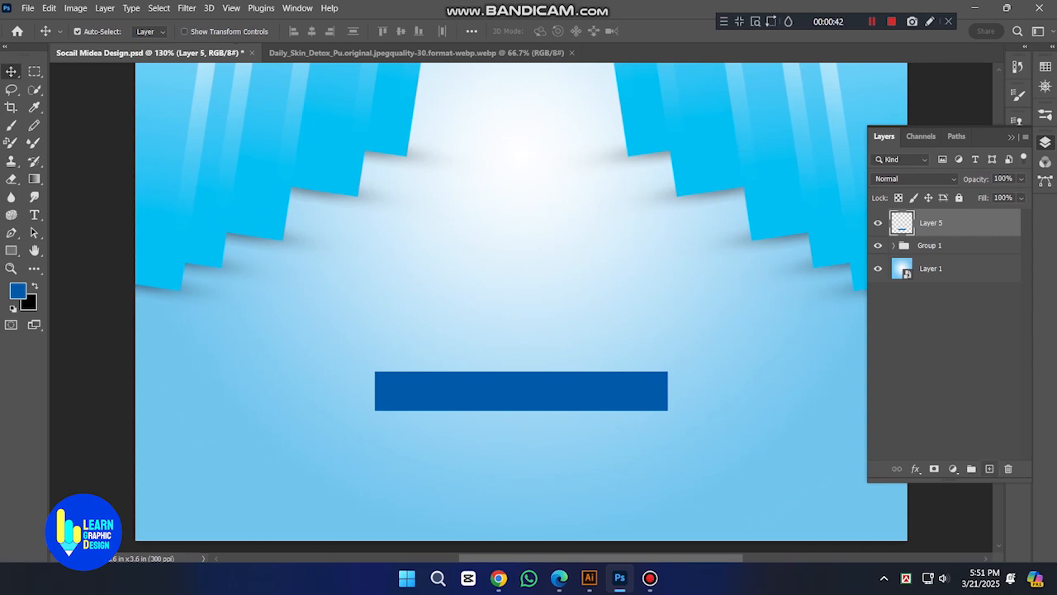
Step: On a new layer, paint one soft blue dab just below the bar's centre with a 400 px brush at 71% opacity
click(990, 468)
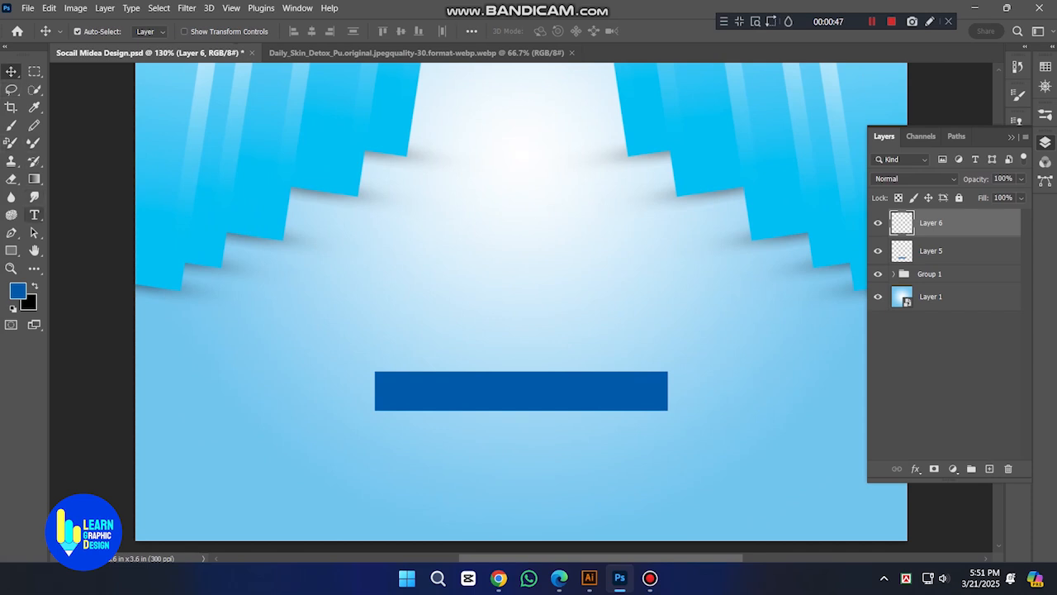
click(12, 125)
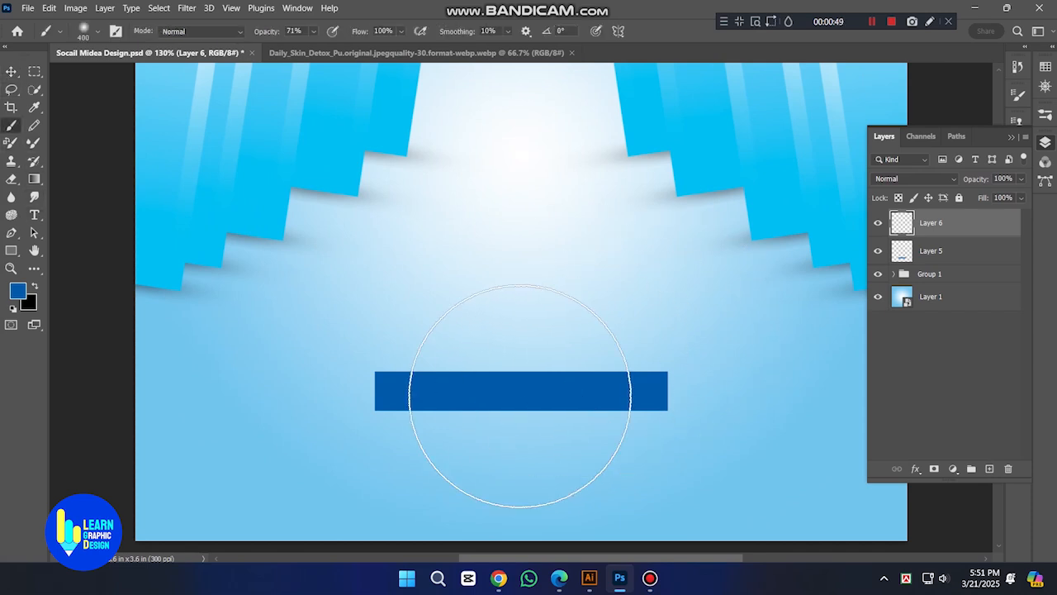
click(515, 438)
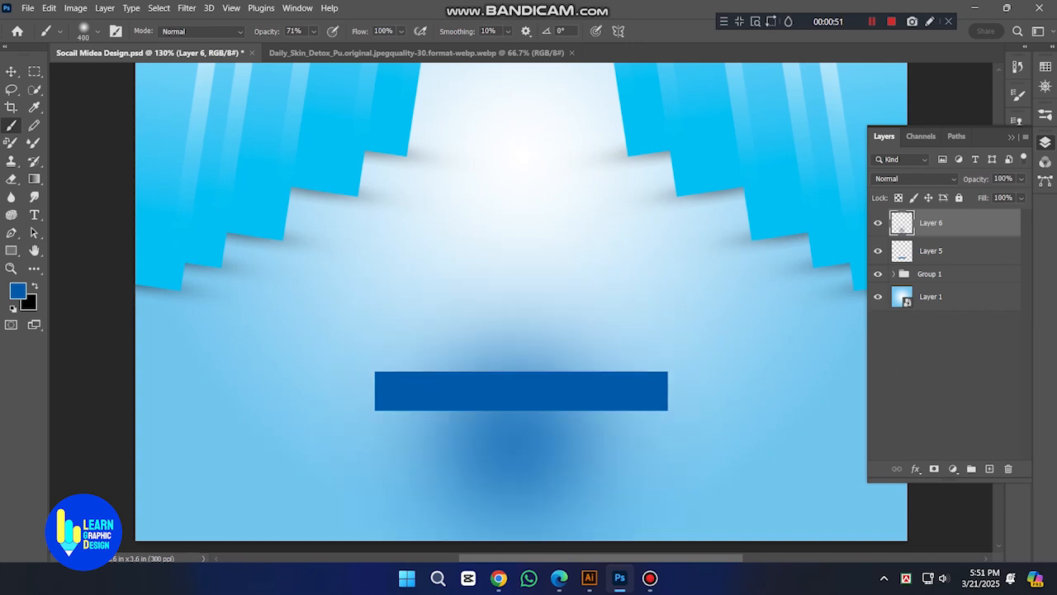
Step: Squash the blue dab vertically into a thin shadow just under the bar's lower edge
key(ctrl+t)
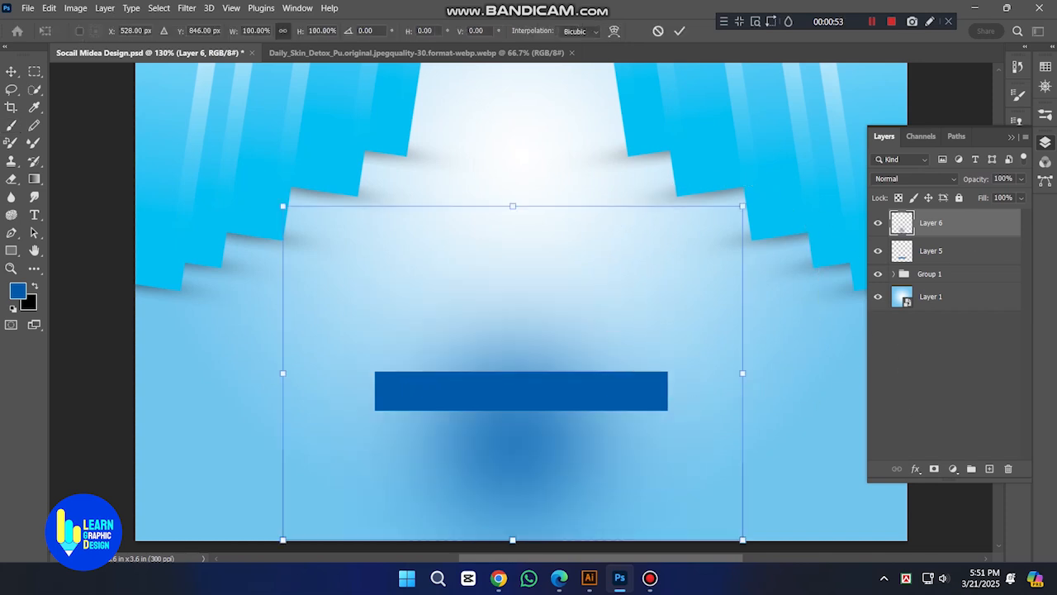
mouse_move(513, 206)
mouse_down()
mouse_move(514, 509)
mouse_move(513, 411)
mouse_up()
key(Return)
key(v)
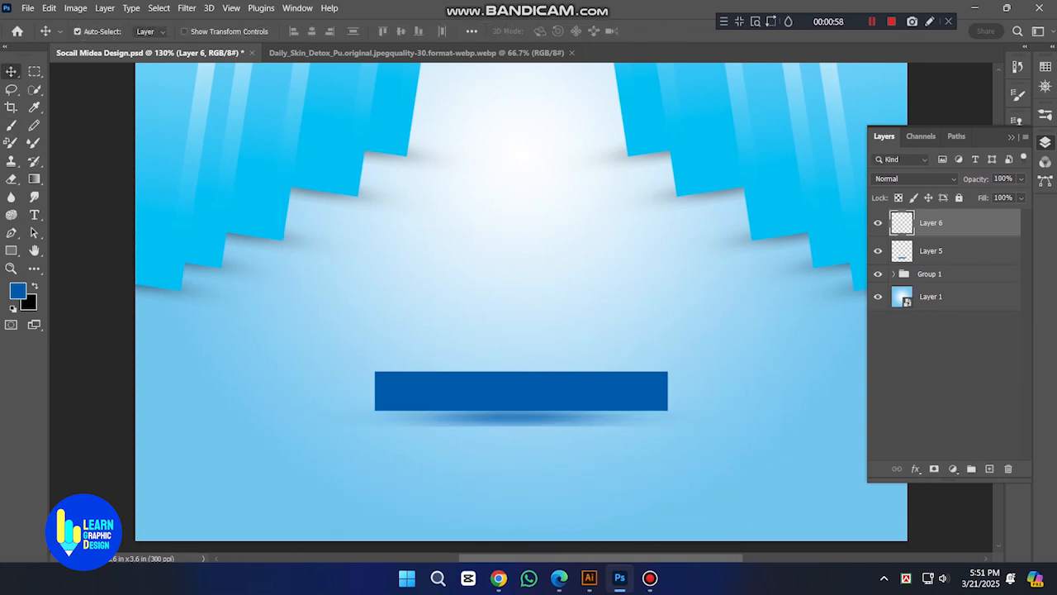
Step: Place the shadow layer directly above the background layer and nudge the shadow up five times, partly behind the bar
key(ctrl+shift+bracketleft)
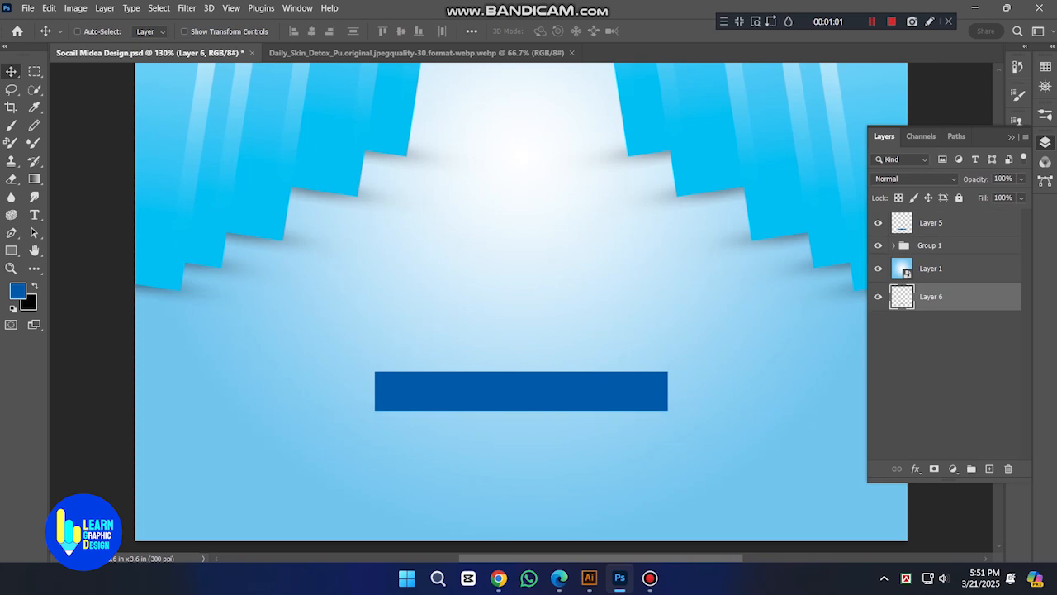
key(ctrl+bracketright)
key(Up)
key(Up)
key(Up)
key(Up)
key(Up)
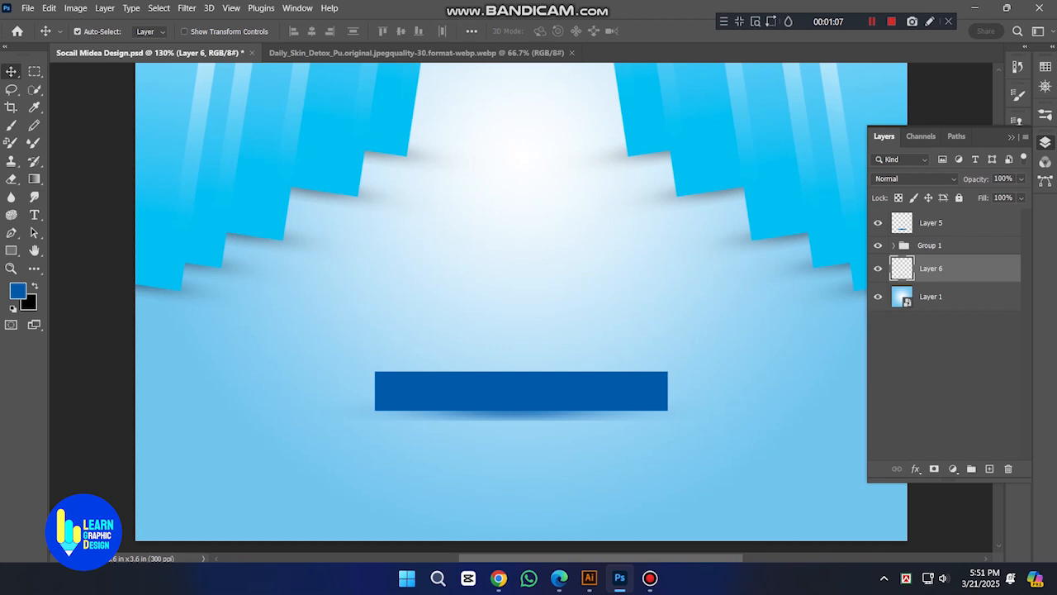
Step: Soften the thin shadow under the blue bar with a Gaussian Blur
click(187, 8)
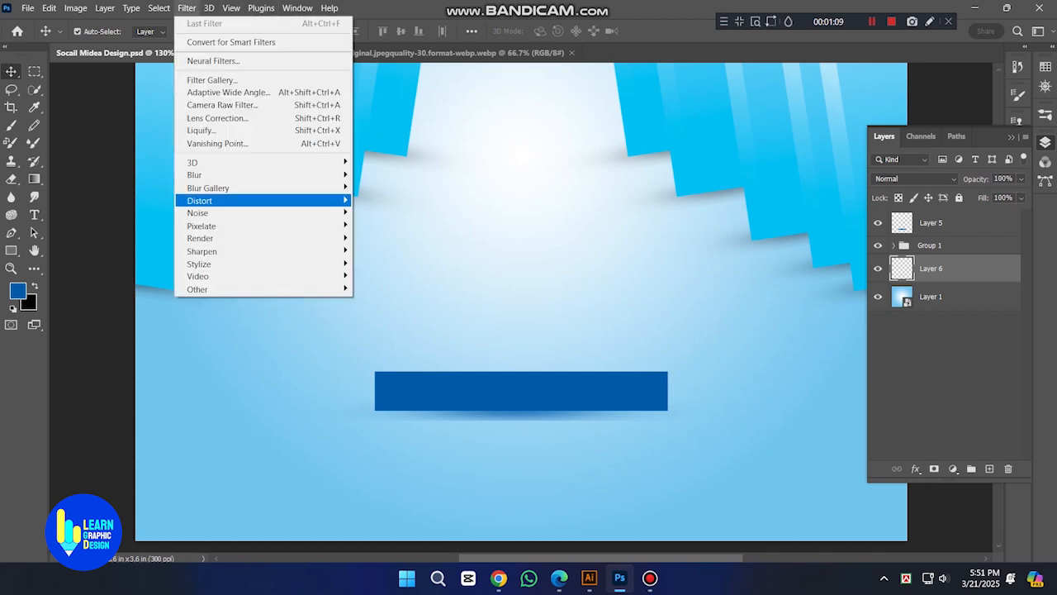
mouse_move(194, 176)
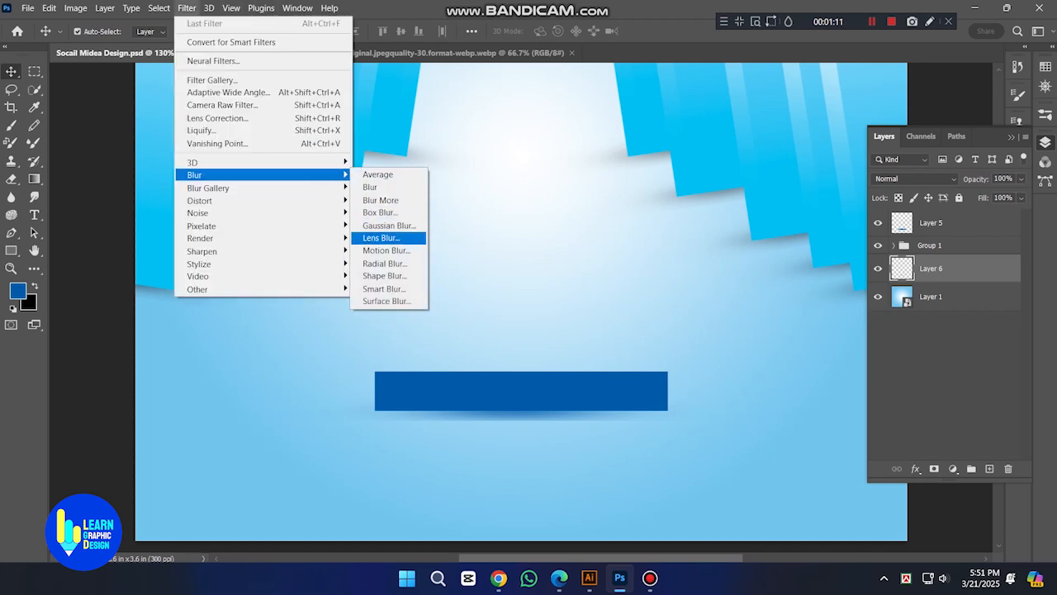
click(386, 225)
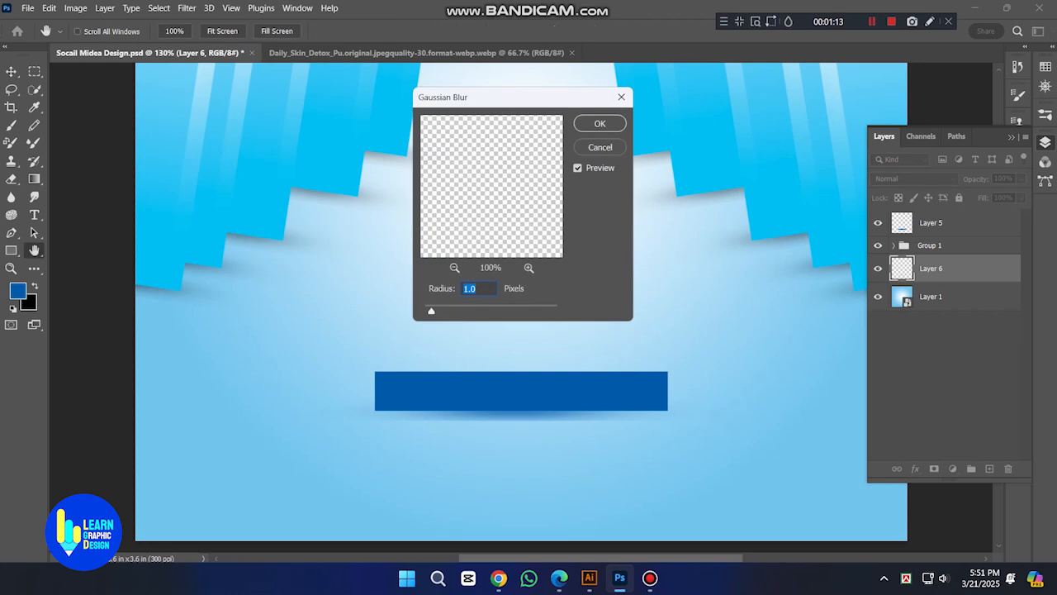
drag(431, 311, 451, 311)
key(Return)
key(Tab)
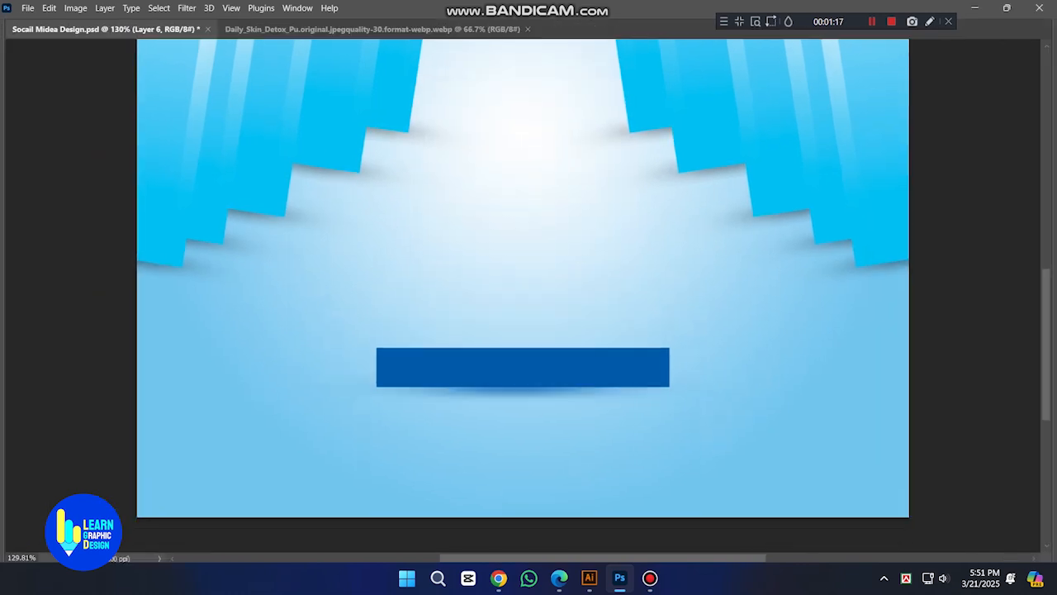
key(ctrl+0)
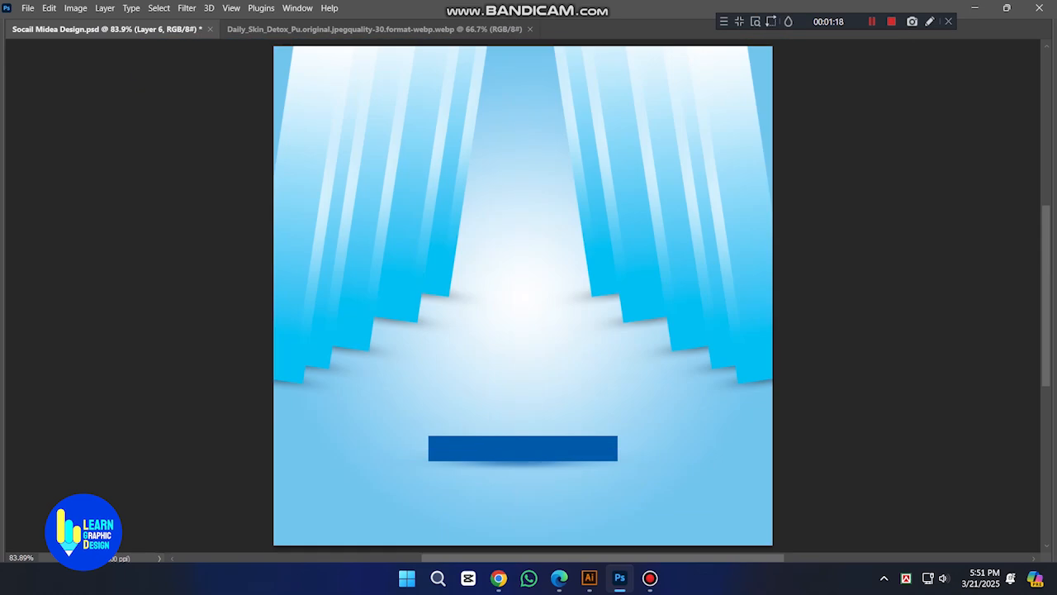
drag(527, 439, 517, 333)
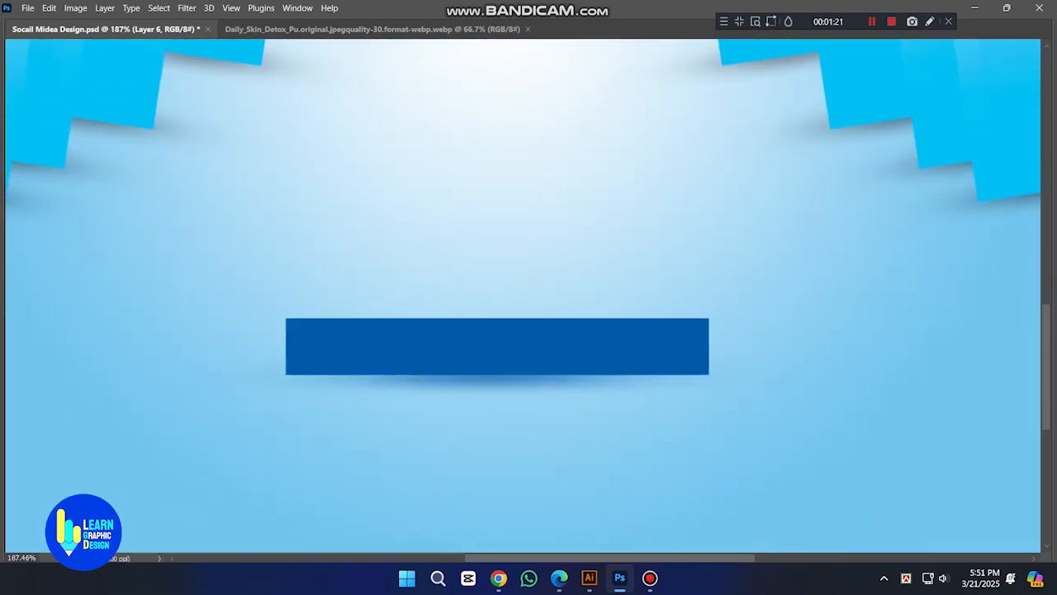
key(Tab)
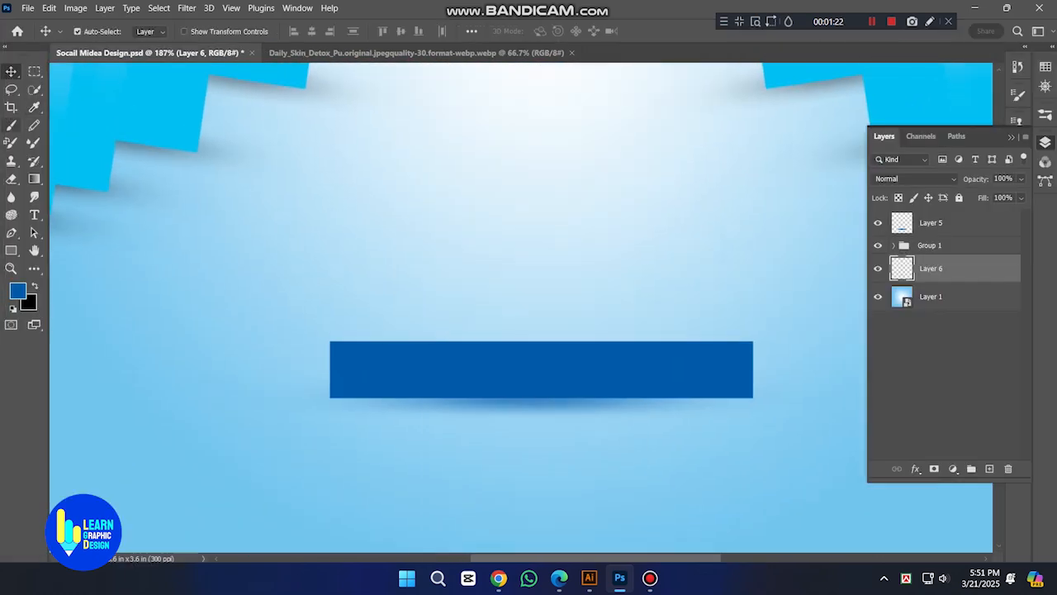
Step: Draw a flat elliptical selection just above the blue bar, about as wide as the bar
click(34, 72)
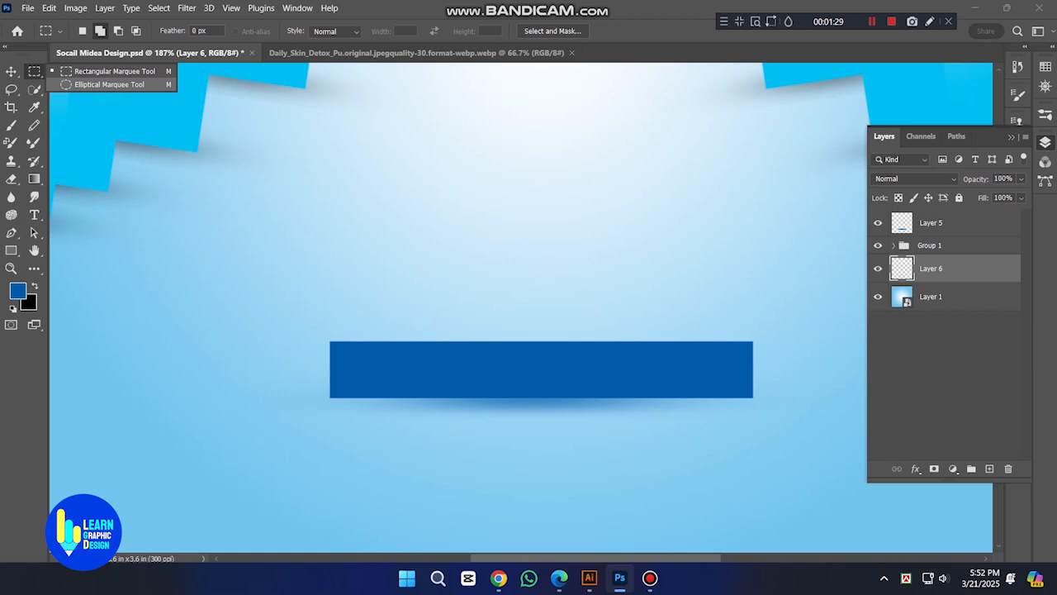
key(Escape)
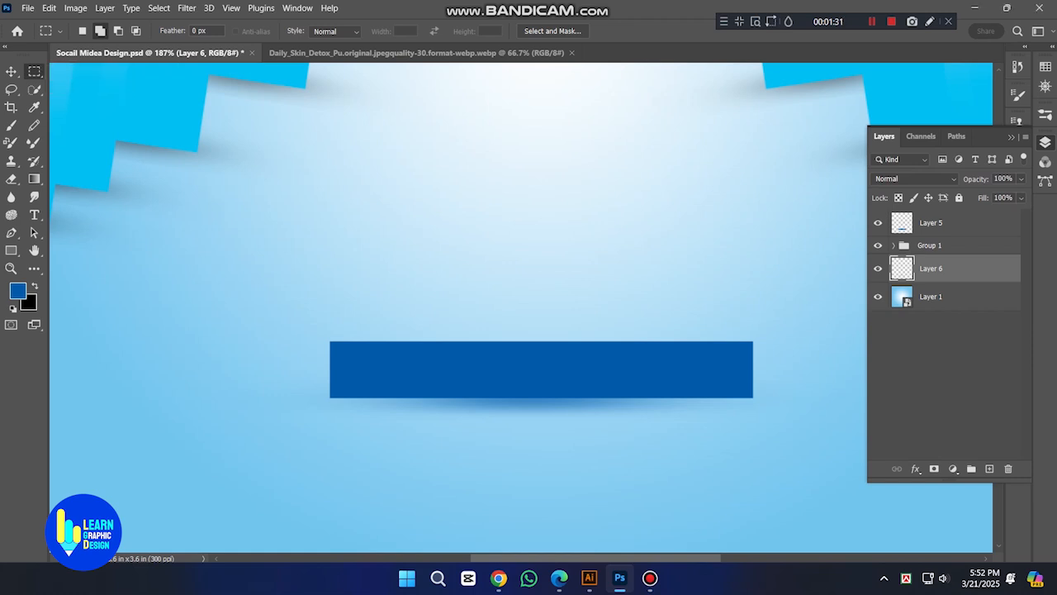
key(Tab)
key(ctrl+0)
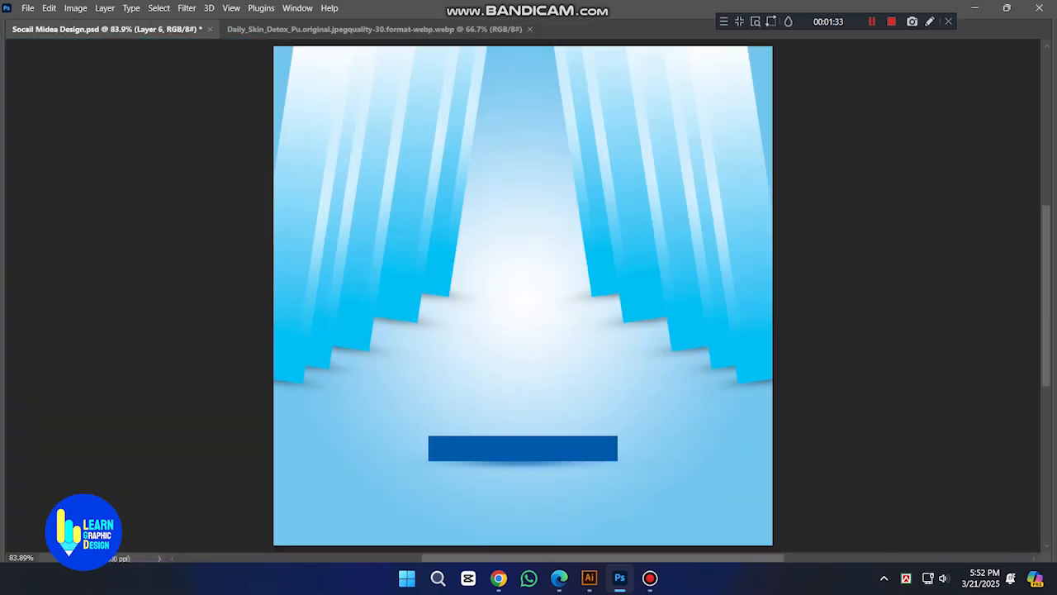
key(Tab)
right_click(33, 72)
click(107, 86)
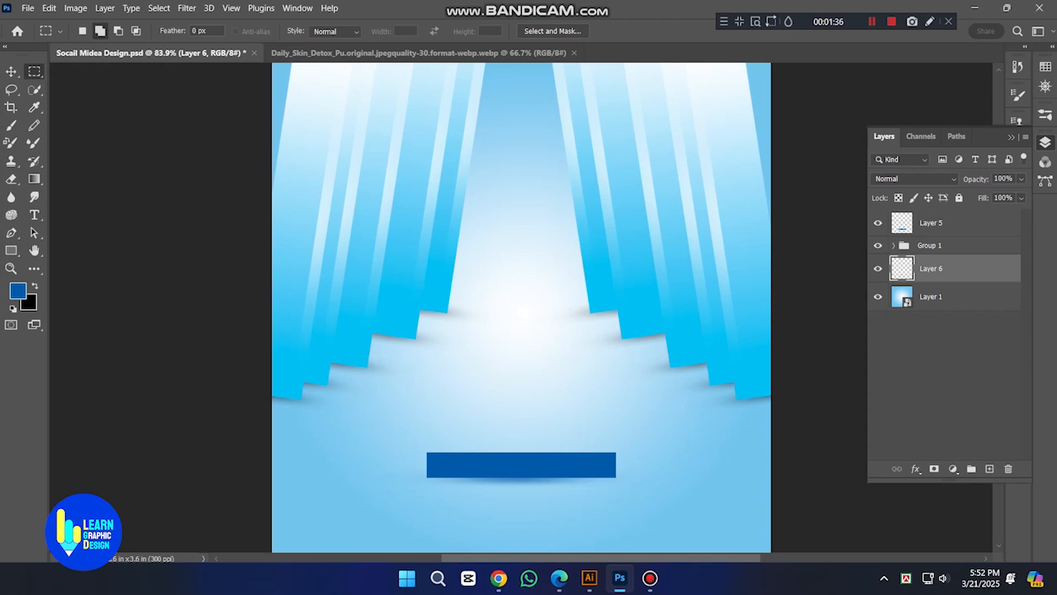
drag(431, 420, 622, 432)
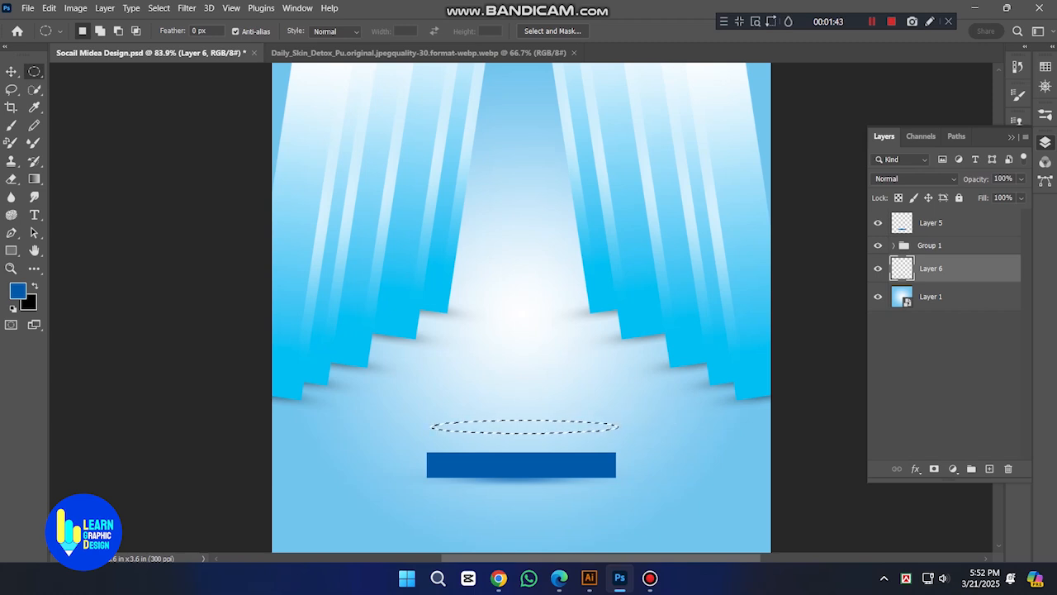
Step: Try to fill the elliptical selection with the blue foreground colour directly on the shadow layer
key(ctrl+shift+n)
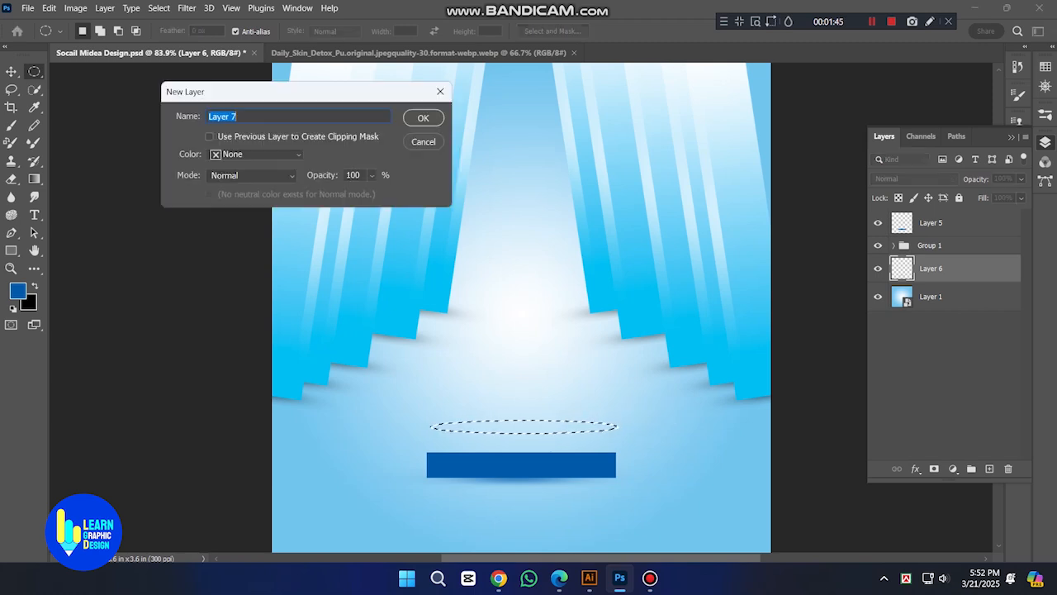
key(Escape)
click(878, 269)
click(878, 268)
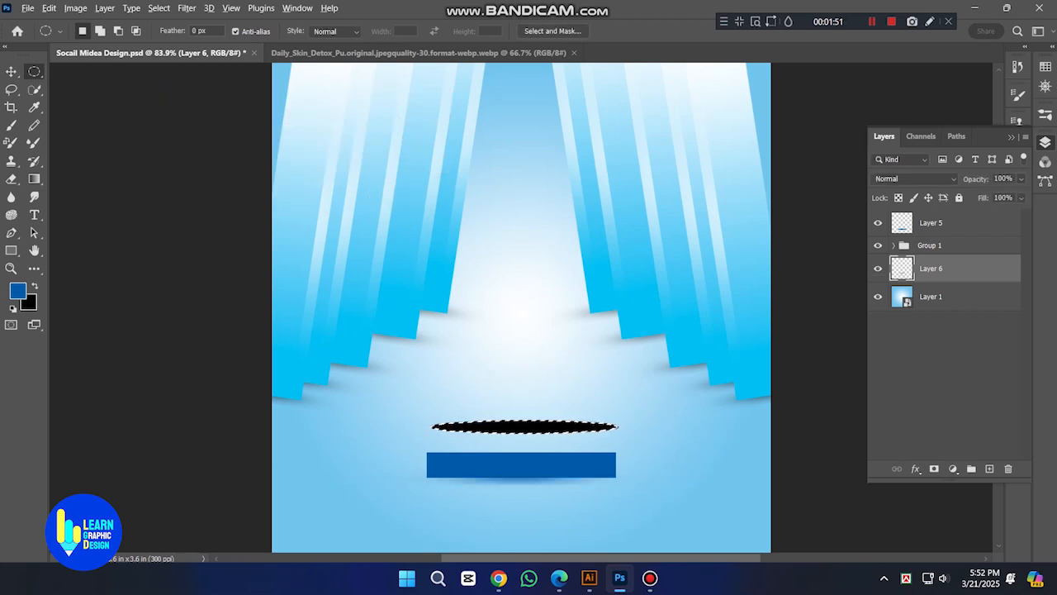
key(alt+BackSpace)
key(ctrl+d)
key(Tab)
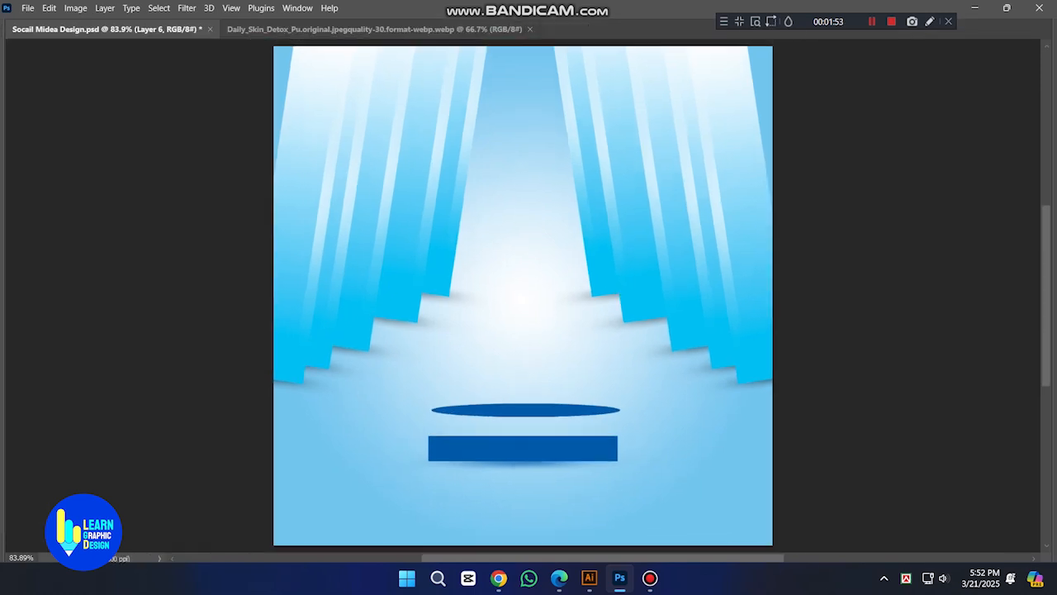
mouse_move(545, 388)
mouse_down()
mouse_move(550, 409)
mouse_move(550, 389)
mouse_up()
key(Tab)
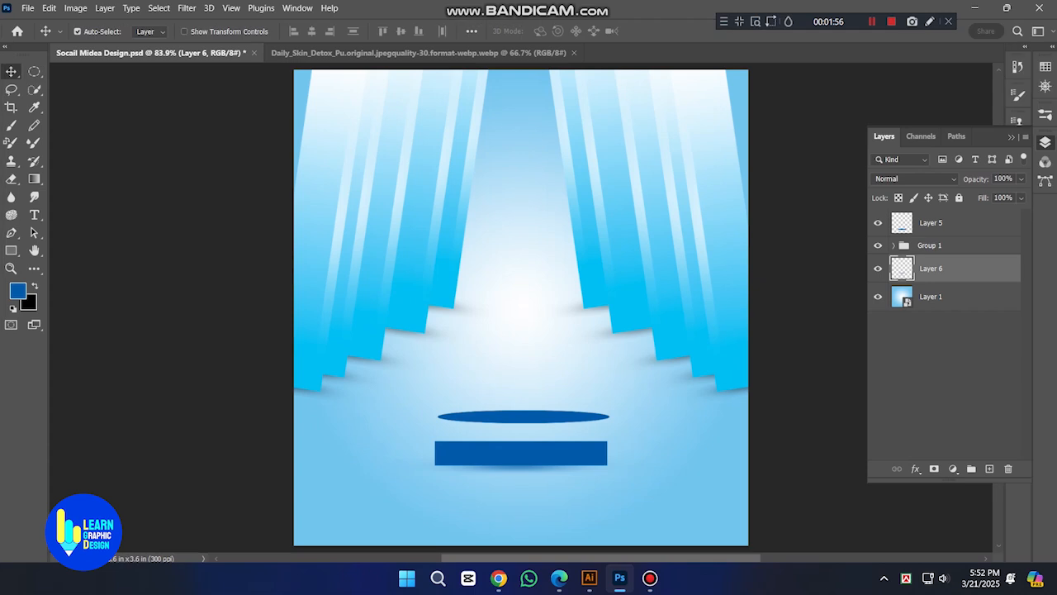
key(ctrl+z)
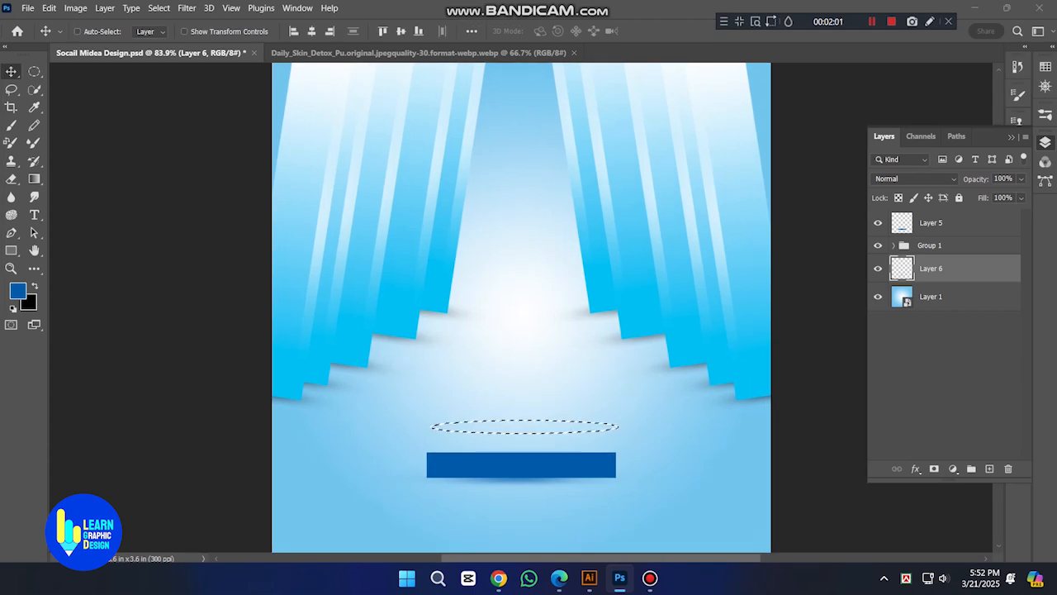
Step: Fill the elliptical selection with the blue foreground colour on a new layer and clear the selection
key(ctrl+shift+n)
key(Return)
key(alt+BackSpace)
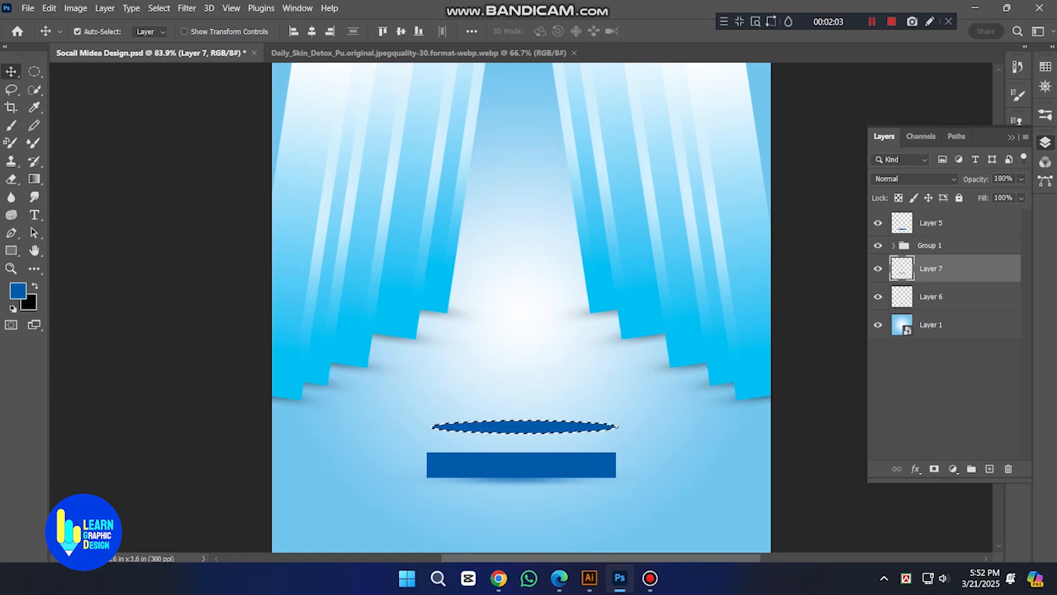
key(ctrl+d)
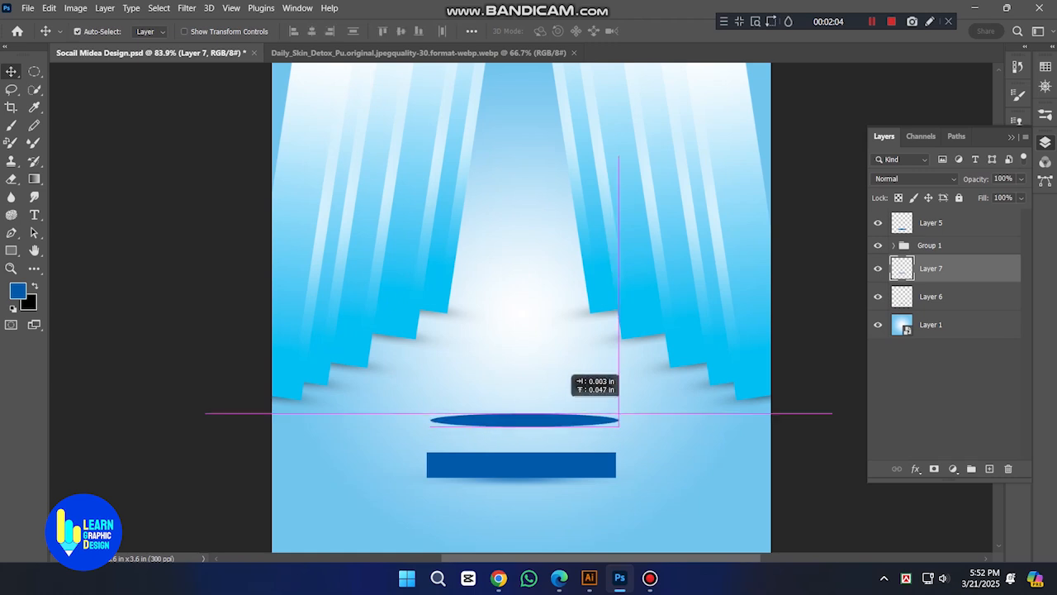
Step: Transform the blue ellipse so it matches the bar's width and rests on the bar's upper edge
key(ctrl+t)
scroll(543, 427, up, 3)
drag(543, 427, 539, 399)
key(Return)
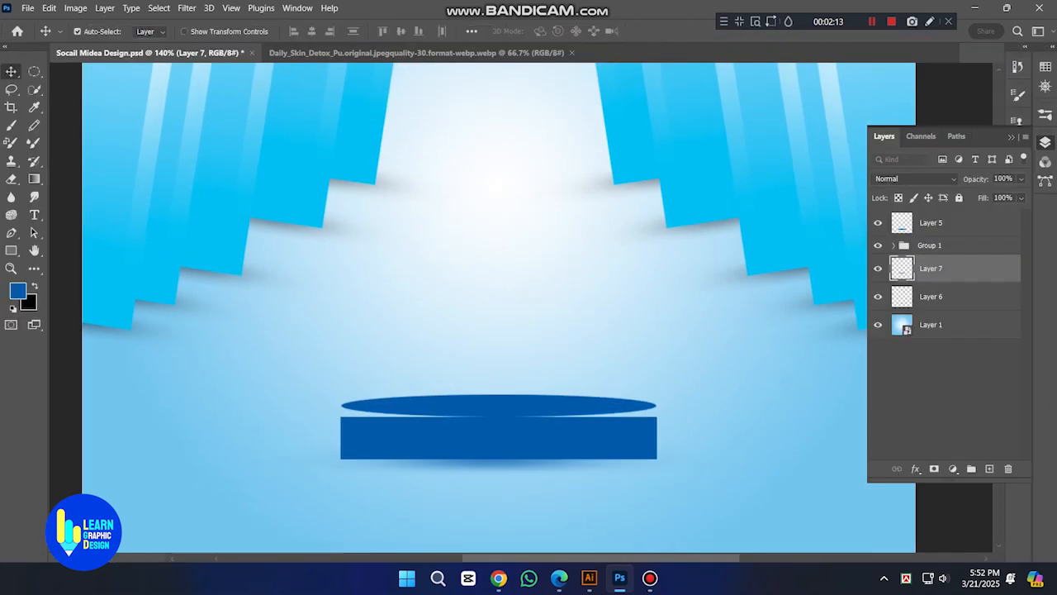
Step: Copy the gradient layer style from inside the background smart object and paste it onto the ellipse layer
right_click(930, 324)
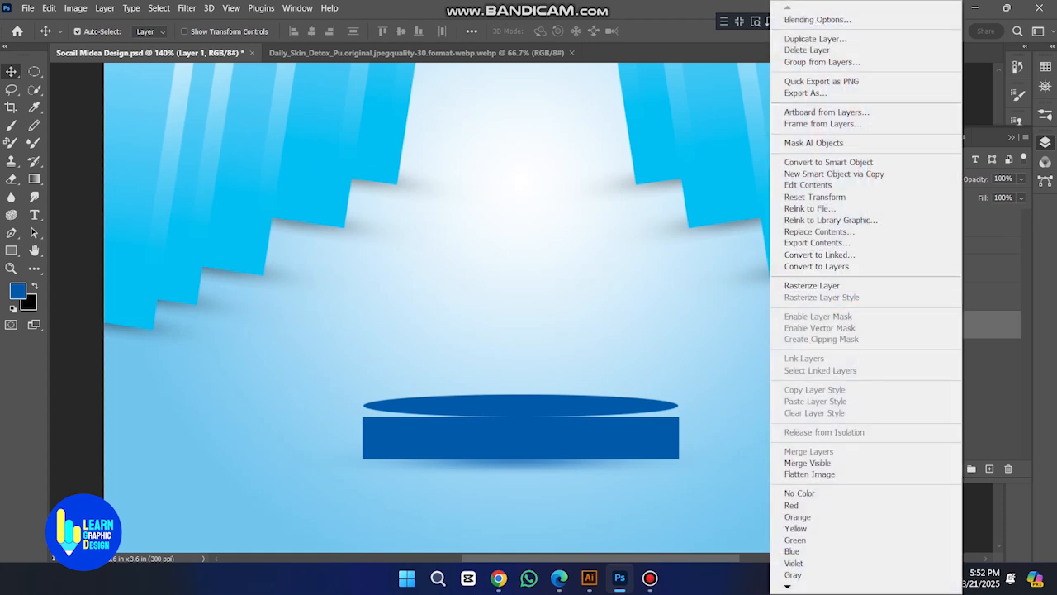
key(Escape)
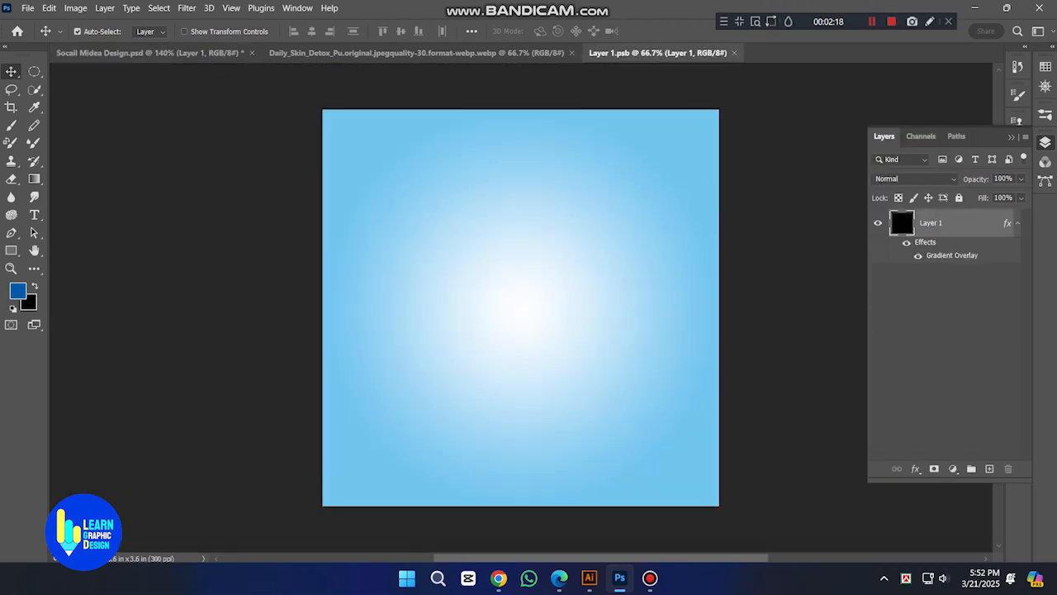
right_click(961, 223)
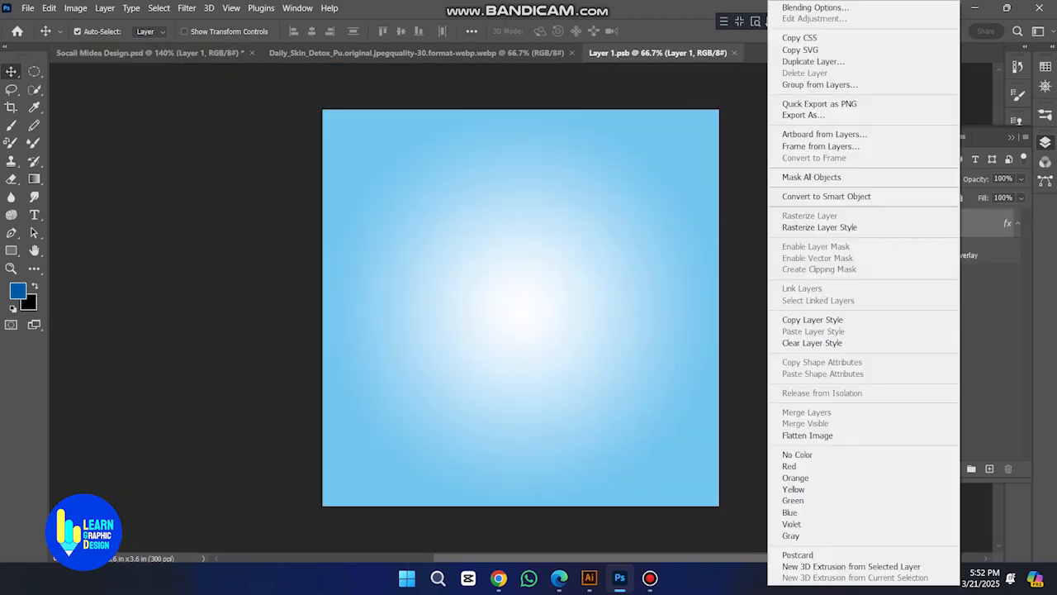
click(863, 320)
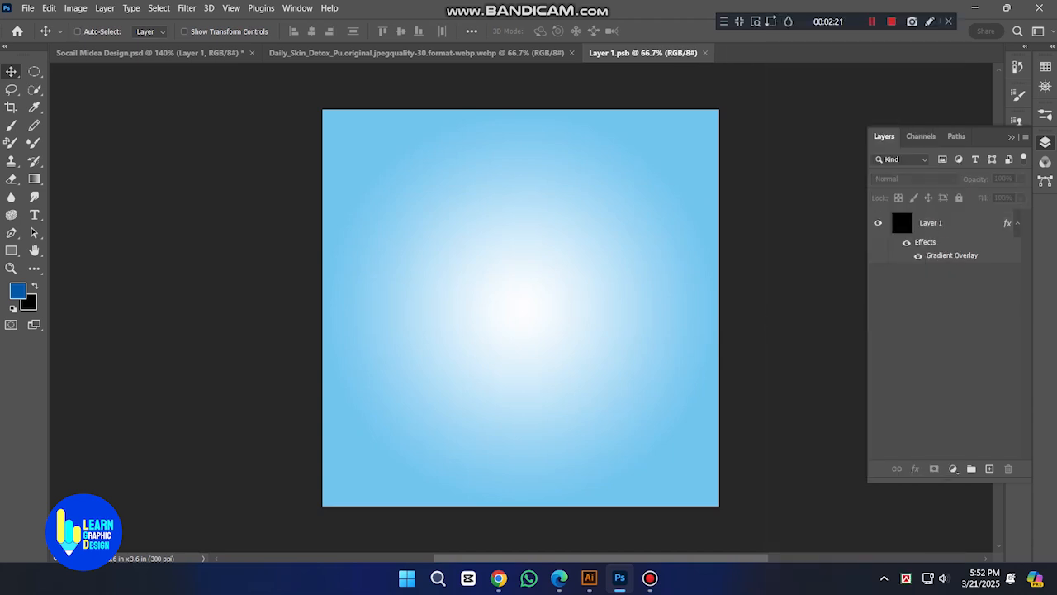
key(ctrl+w)
click(941, 268)
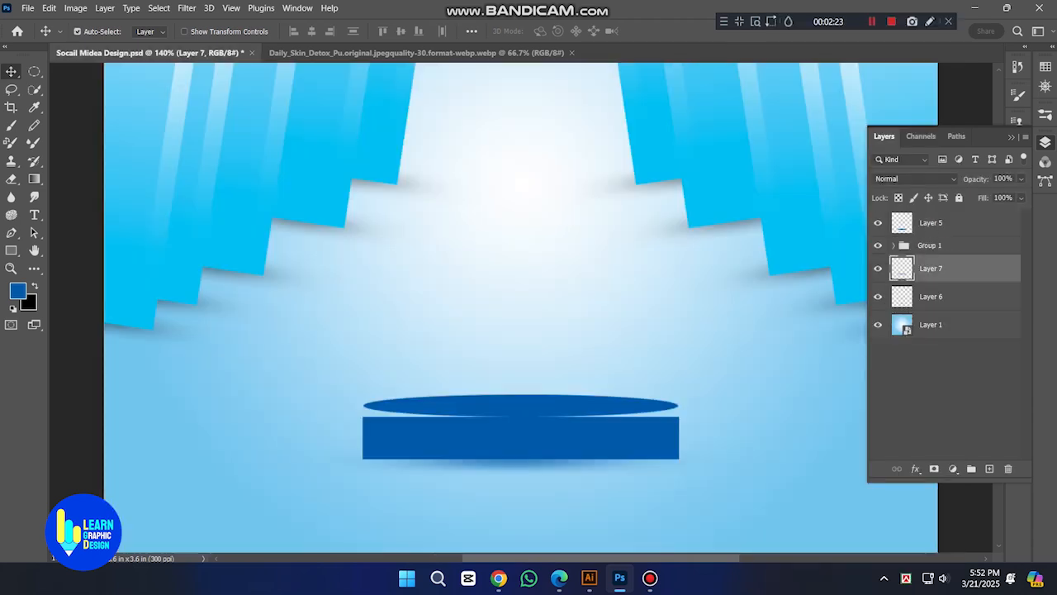
right_click(947, 267)
click(800, 331)
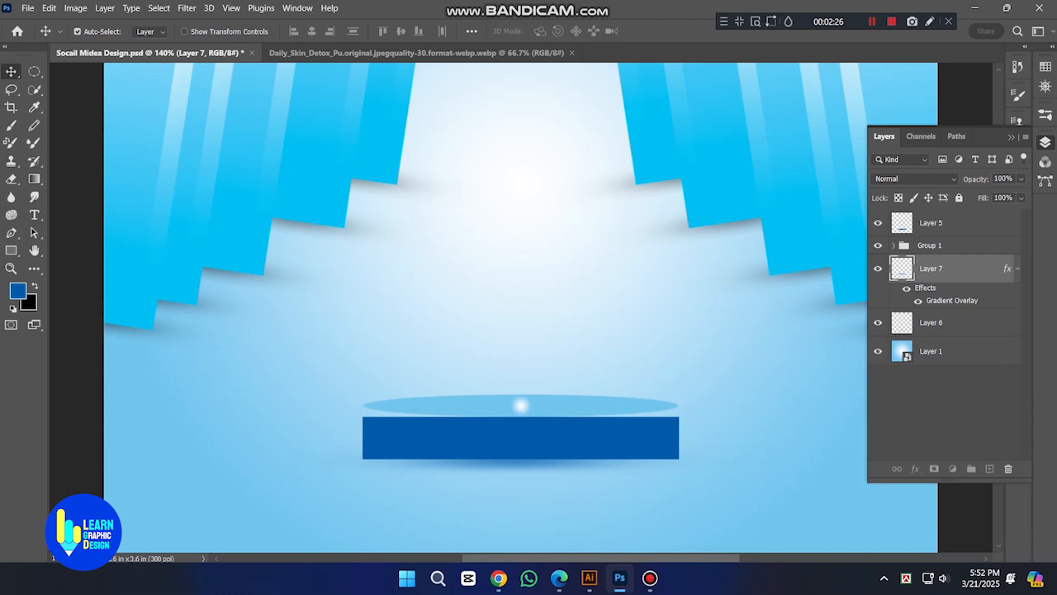
Step: Reverse the radial gradient in the ellipse layer's Gradient Overlay
double_click(952, 300)
drag(653, 146, 815, 128)
click(952, 226)
key(Escape)
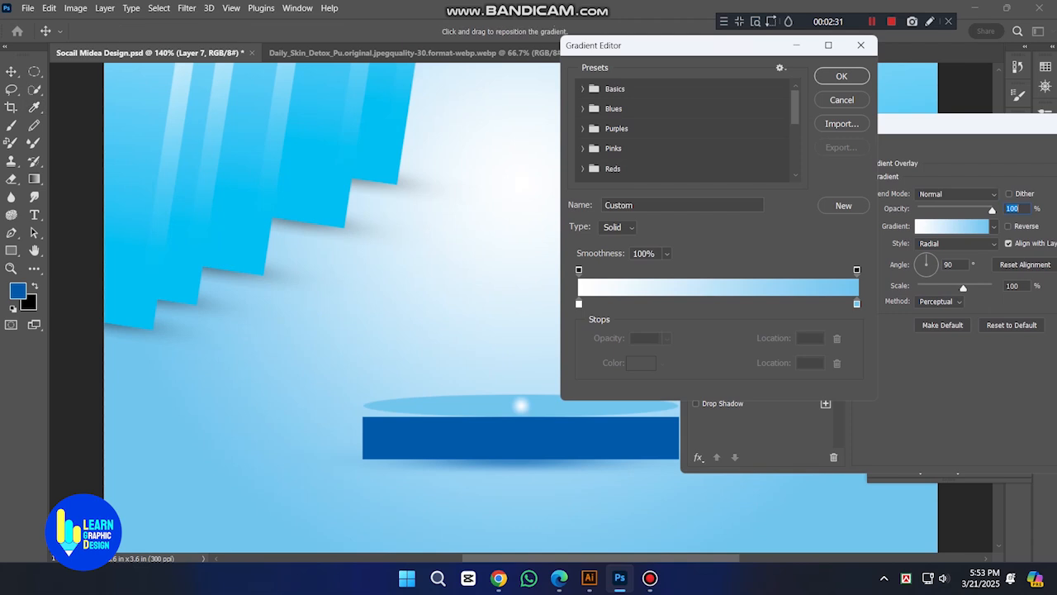
click(952, 225)
drag(578, 303, 783, 303)
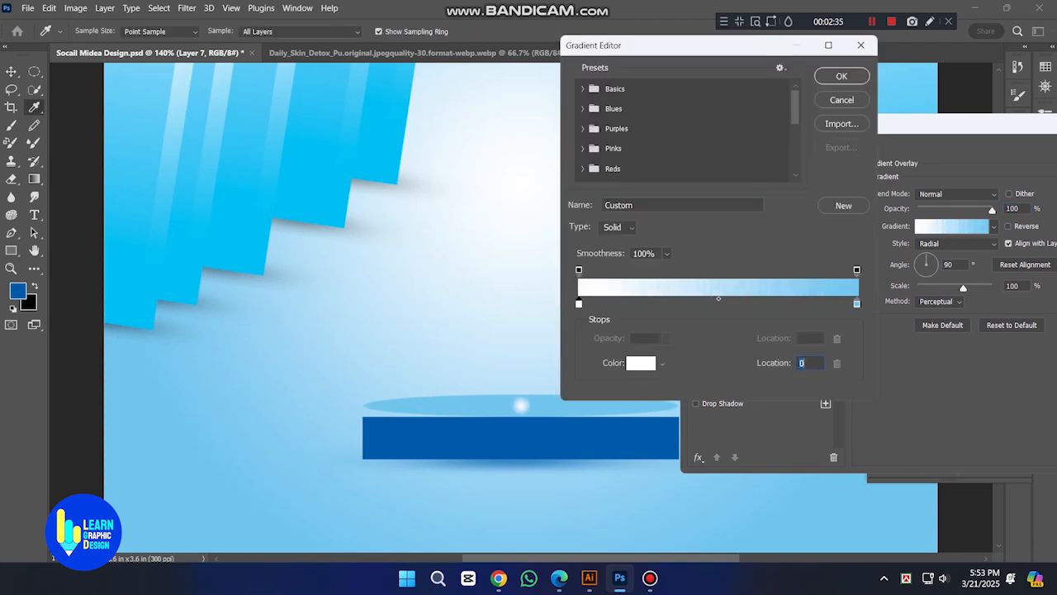
key(Return)
click(1008, 225)
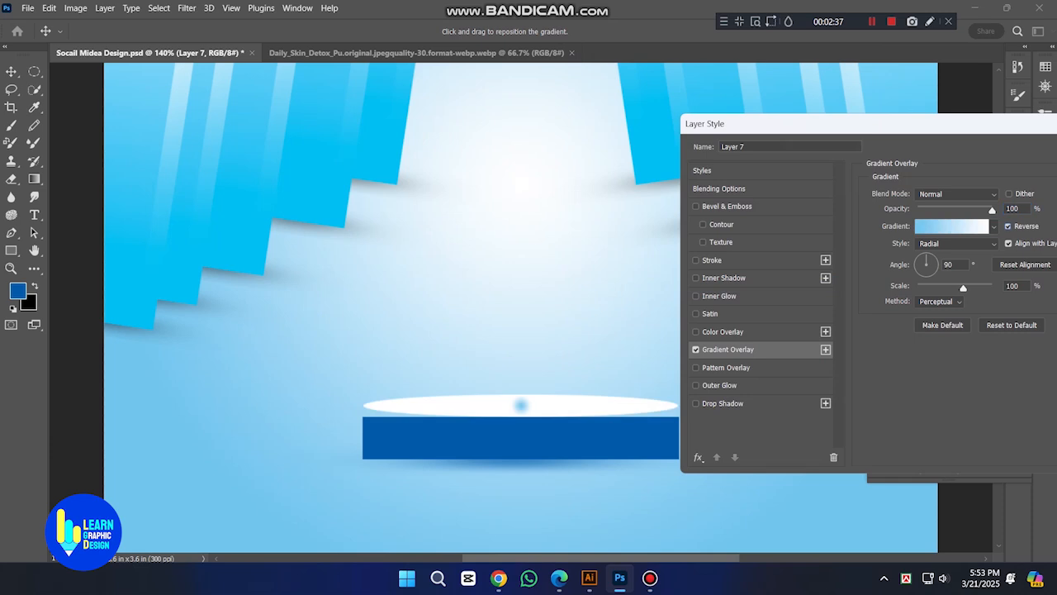
Step: Try out different colour stop and midpoint positions in the ellipse's overlay gradient
click(952, 226)
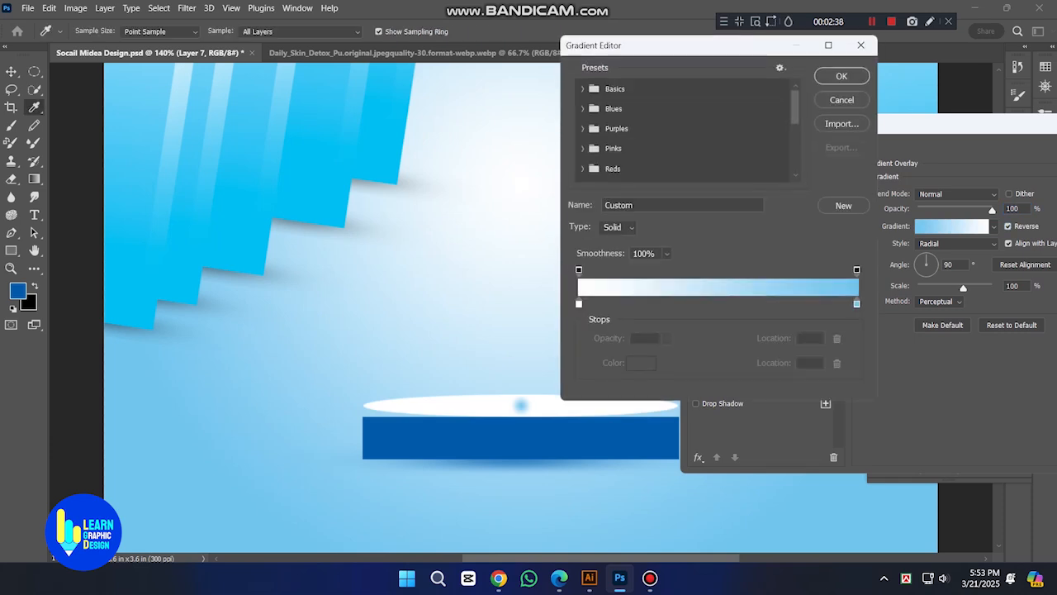
click(856, 304)
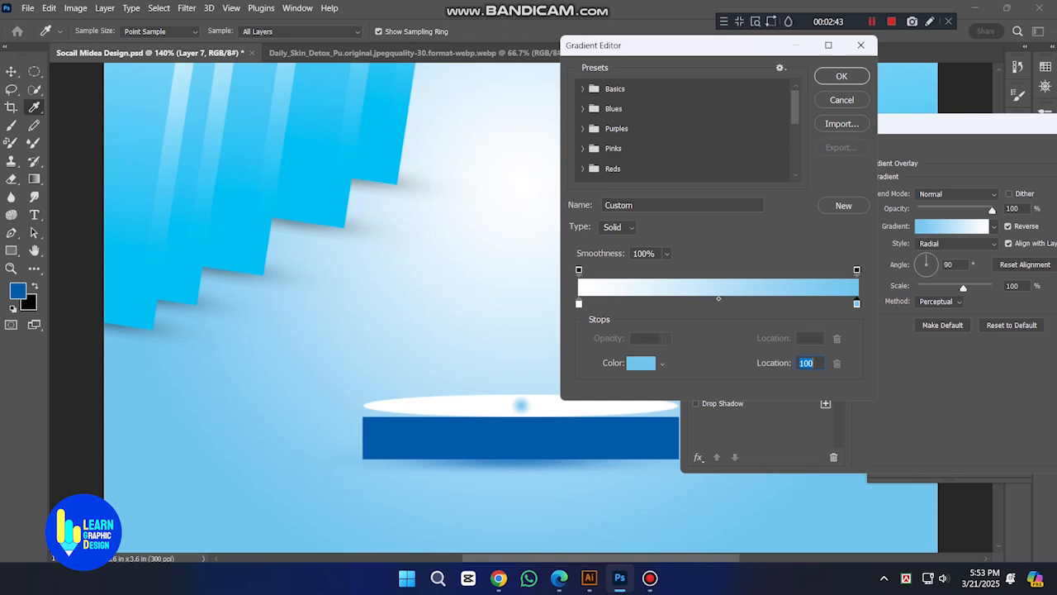
drag(718, 298, 630, 298)
mouse_move(856, 304)
mouse_down()
mouse_move(803, 304)
mouse_move(856, 303)
mouse_up()
mouse_move(578, 304)
mouse_down()
mouse_move(603, 304)
mouse_move(578, 304)
mouse_up()
drag(670, 304, 691, 304)
key(Return)
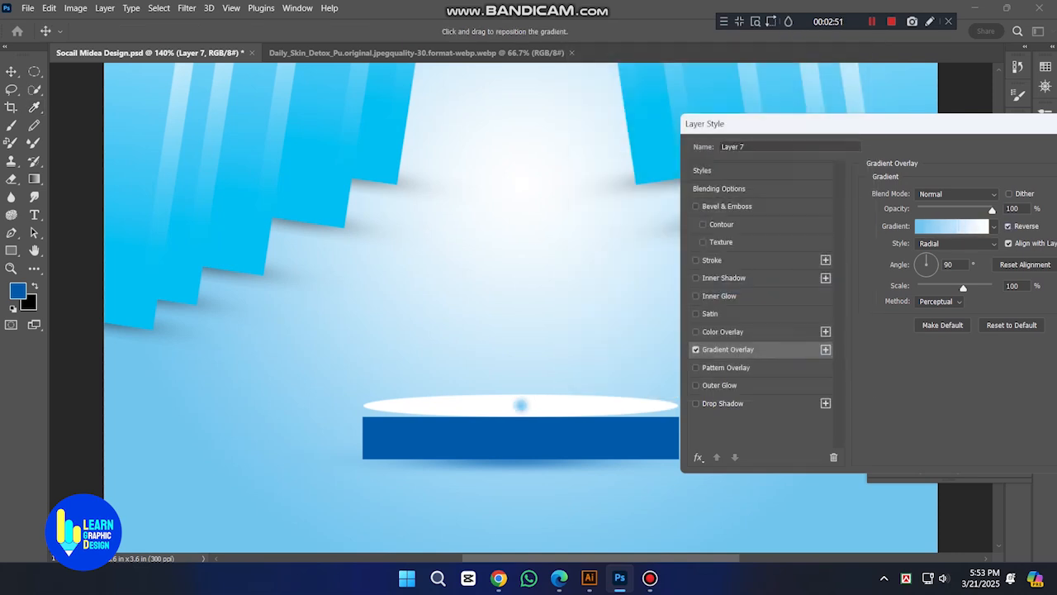
Step: Turn off Align with Layer for the ellipse's Gradient Overlay
drag(906, 135, 879, 104)
click(679, 206)
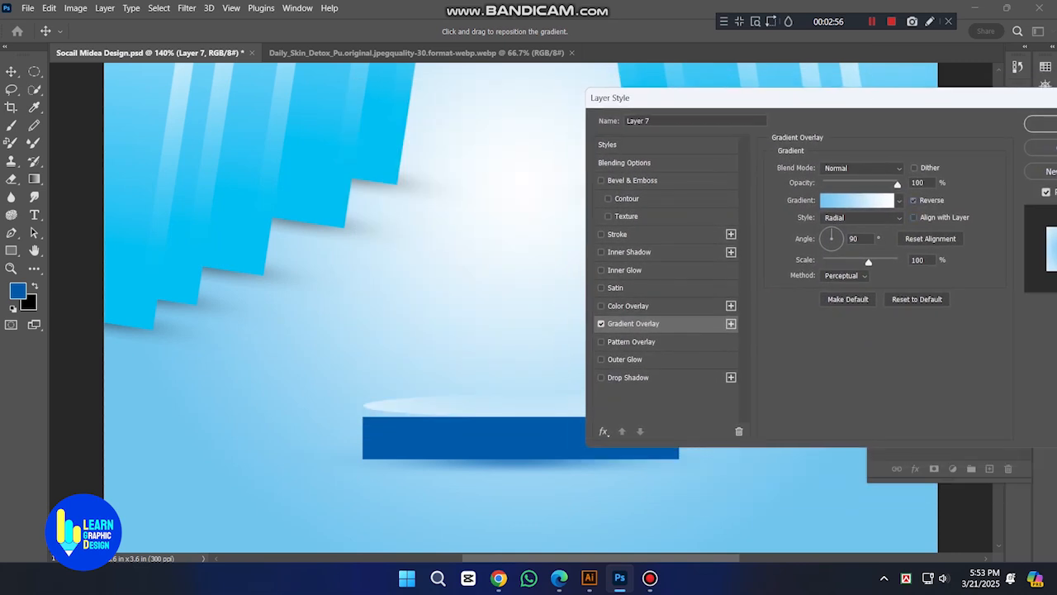
drag(744, 103, 863, 96)
Step: Try the ellipse's overlay gradient with the white stop at 19%, the blue stop at 73%, and the blue stop coloured 1b95ff
click(972, 194)
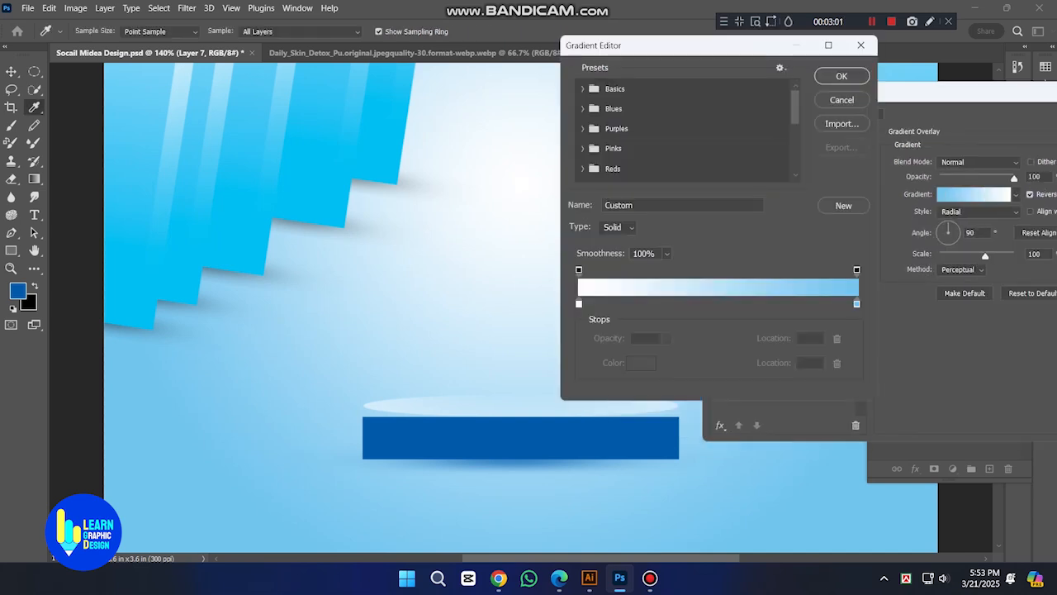
drag(578, 303, 632, 303)
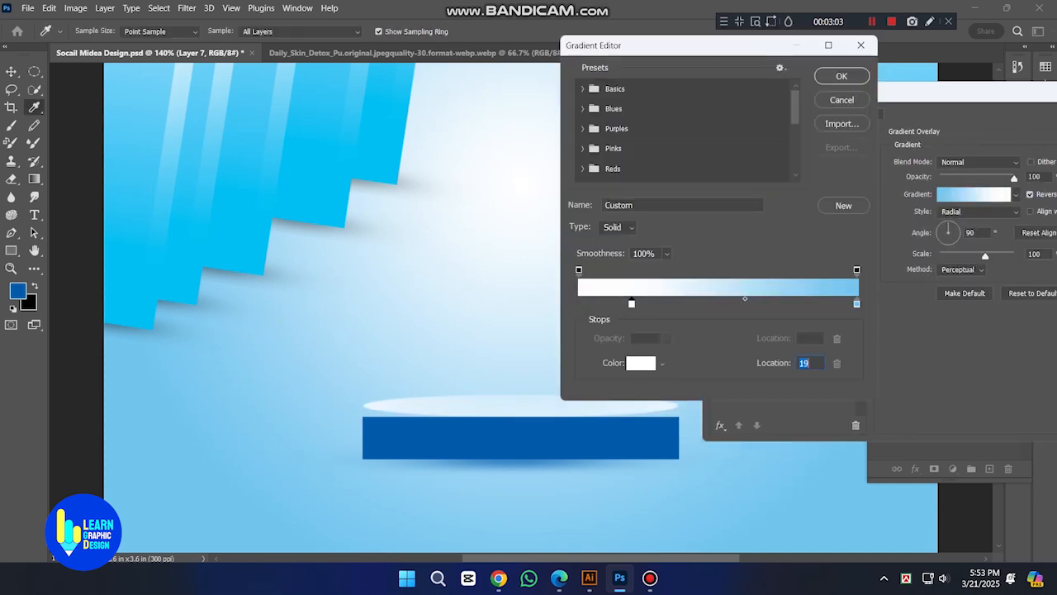
drag(856, 303, 782, 303)
double_click(783, 303)
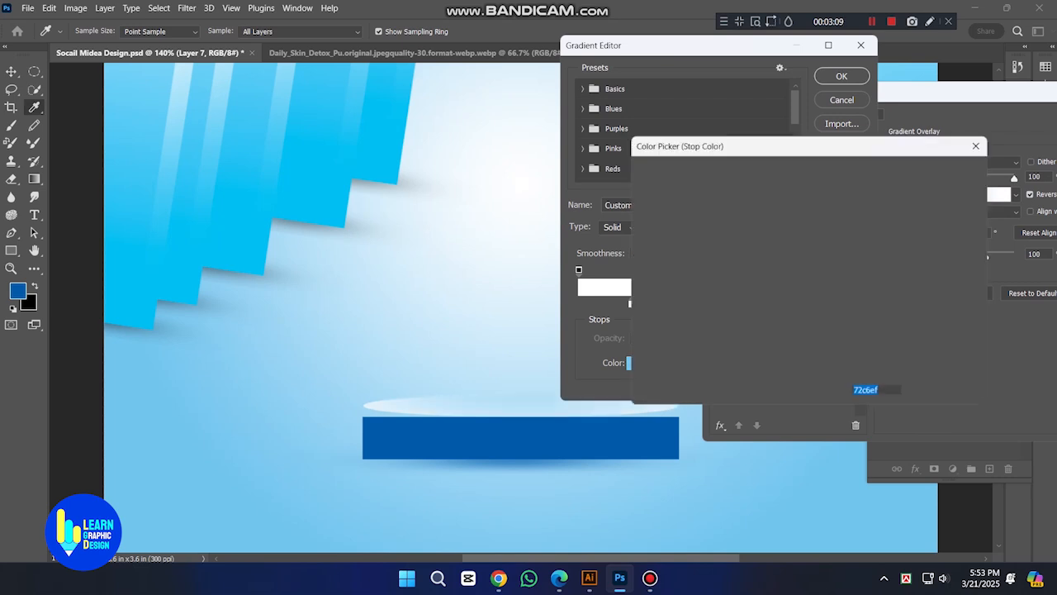
key(ctrl+v)
key(Return)
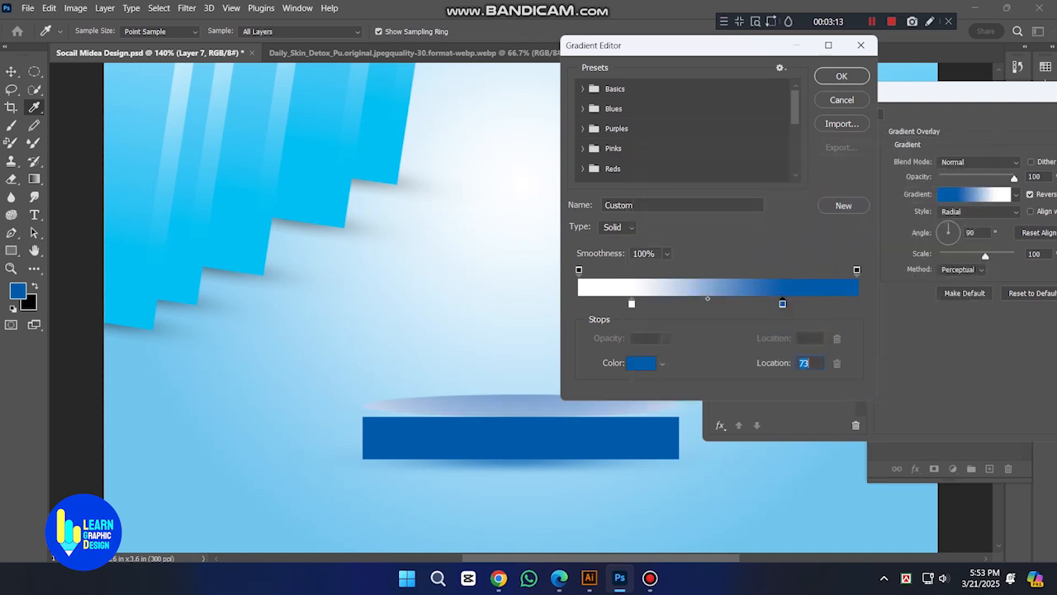
click(641, 362)
text(1b95ff)
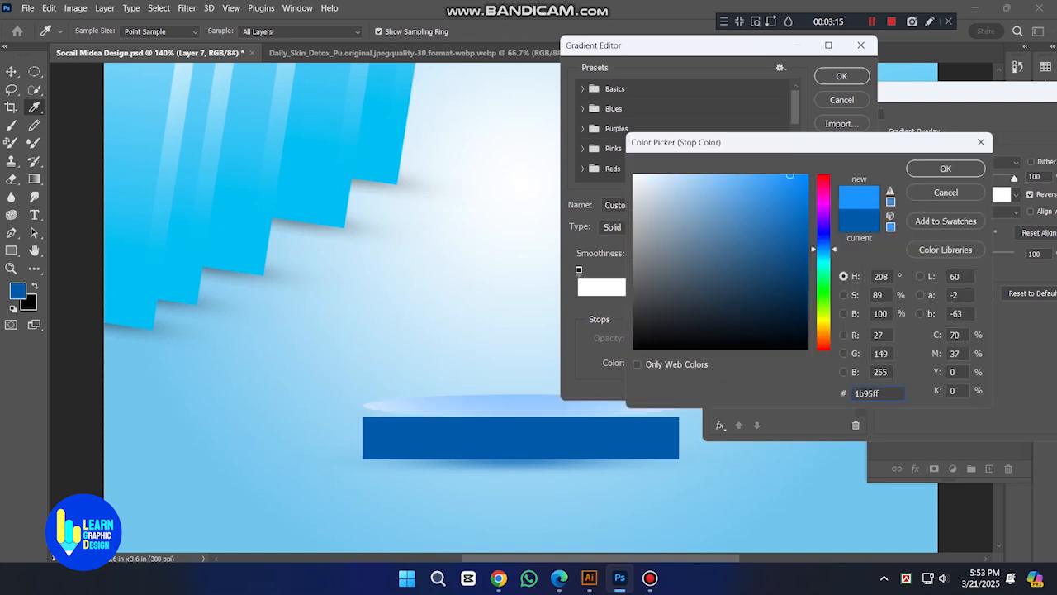
key(Return)
key(Return)
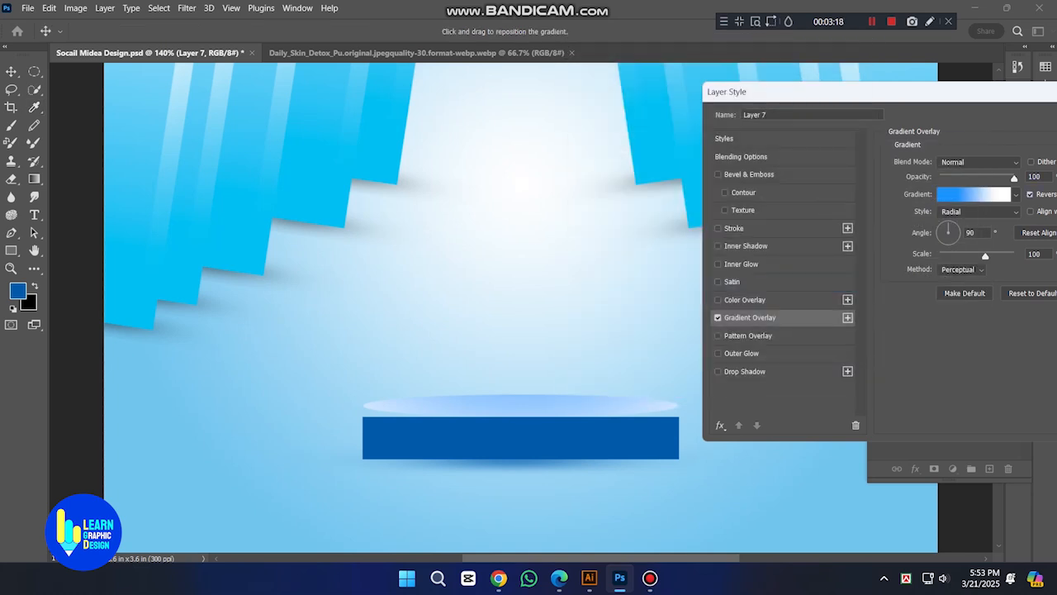
Step: Try the Angle, Radial and Linear styles for the ellipse's Gradient Overlay and discard the layer style changes
click(978, 211)
click(958, 243)
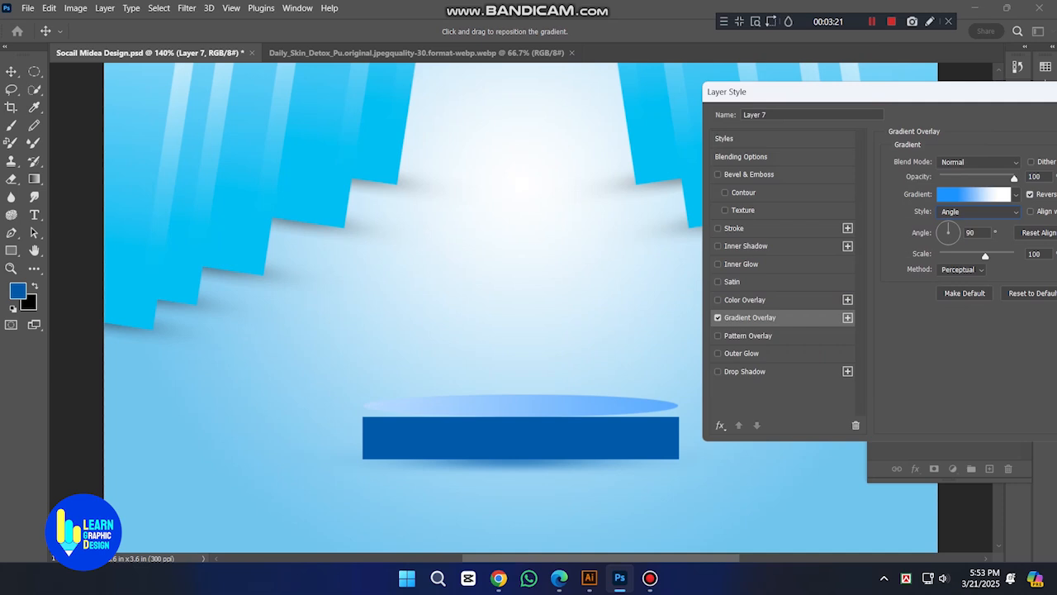
click(977, 212)
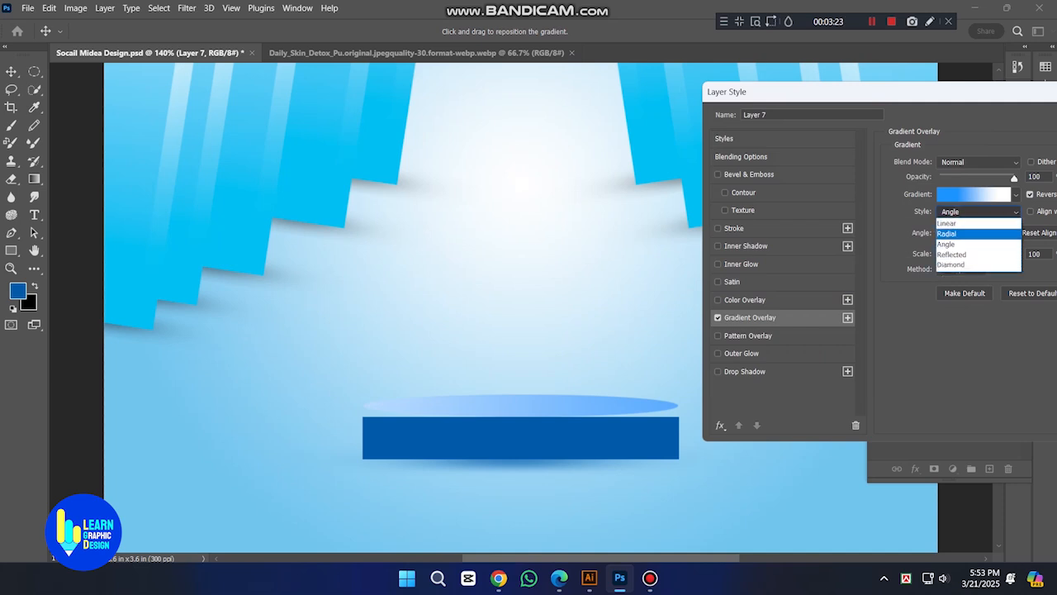
click(958, 233)
click(979, 211)
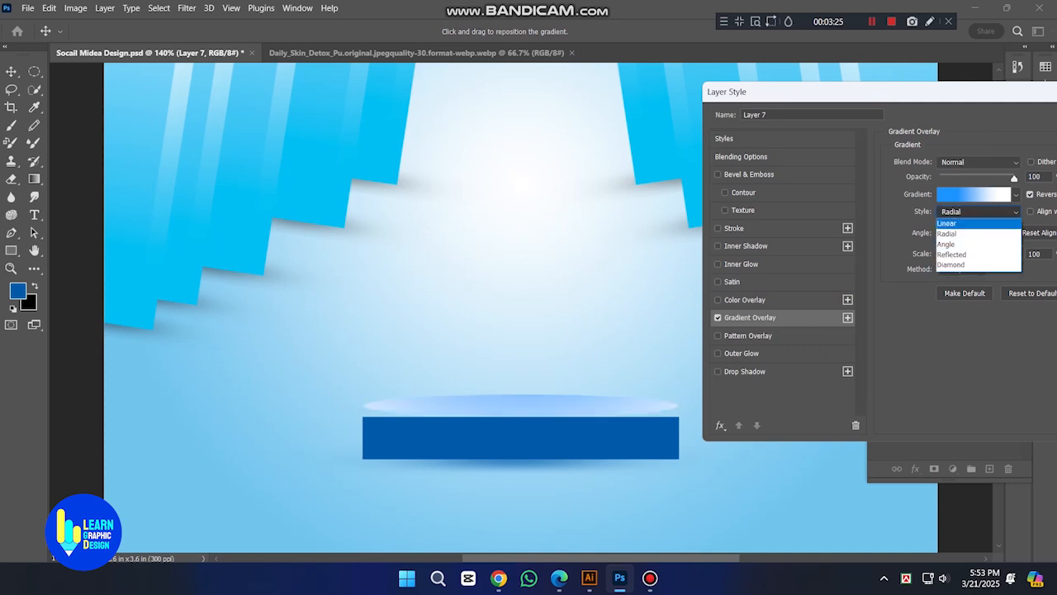
click(958, 223)
click(974, 195)
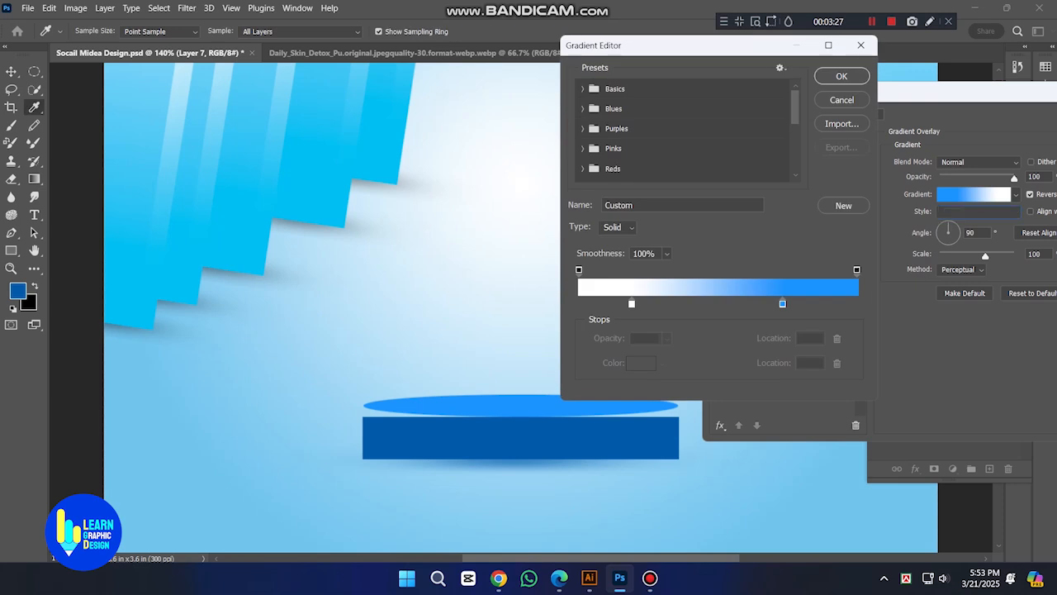
key(Escape)
click(979, 211)
click(958, 243)
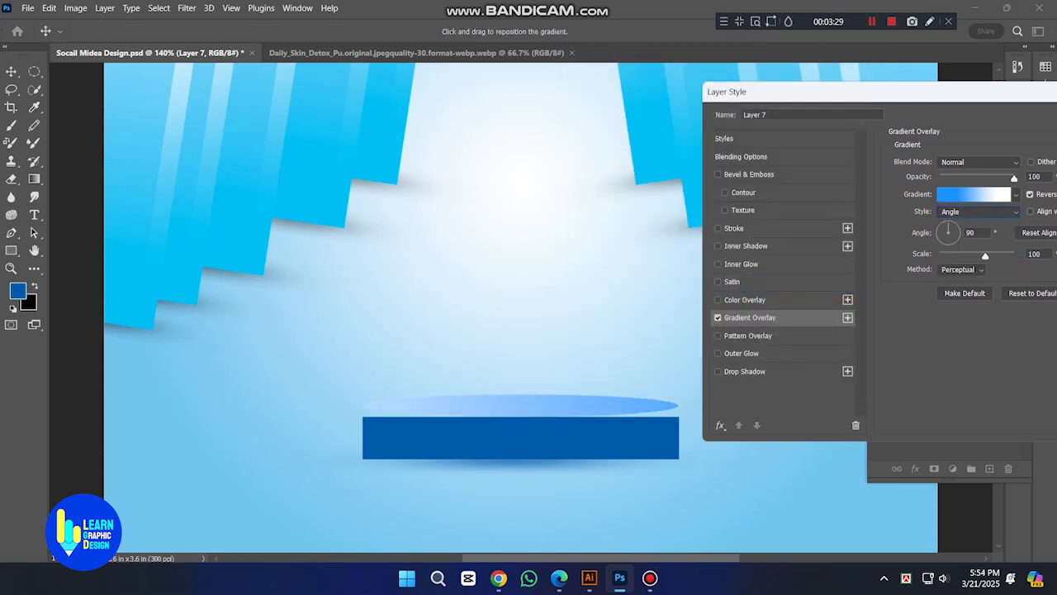
drag(941, 100, 865, 97)
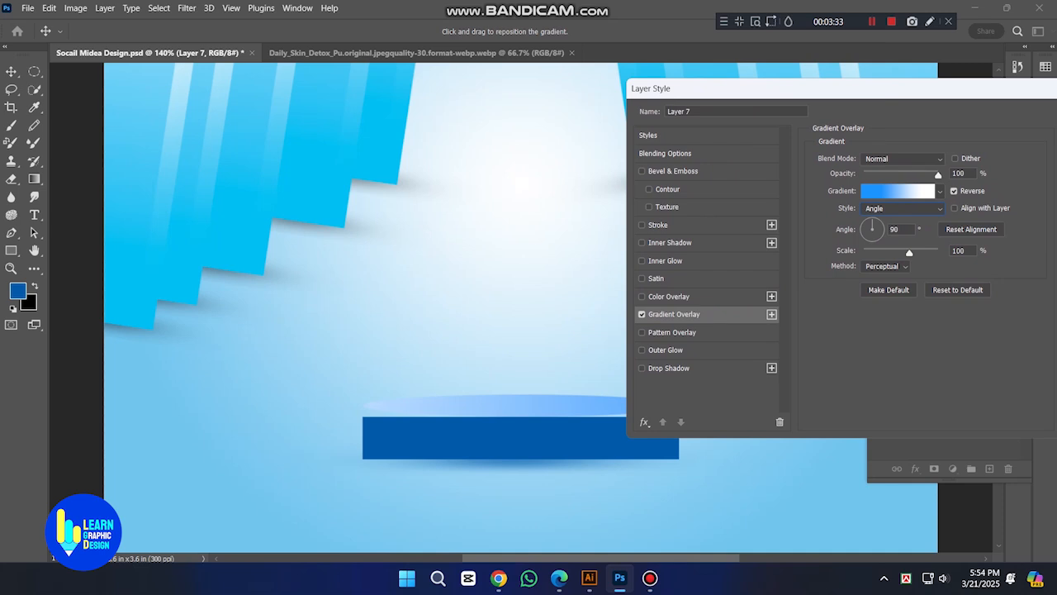
key(Return)
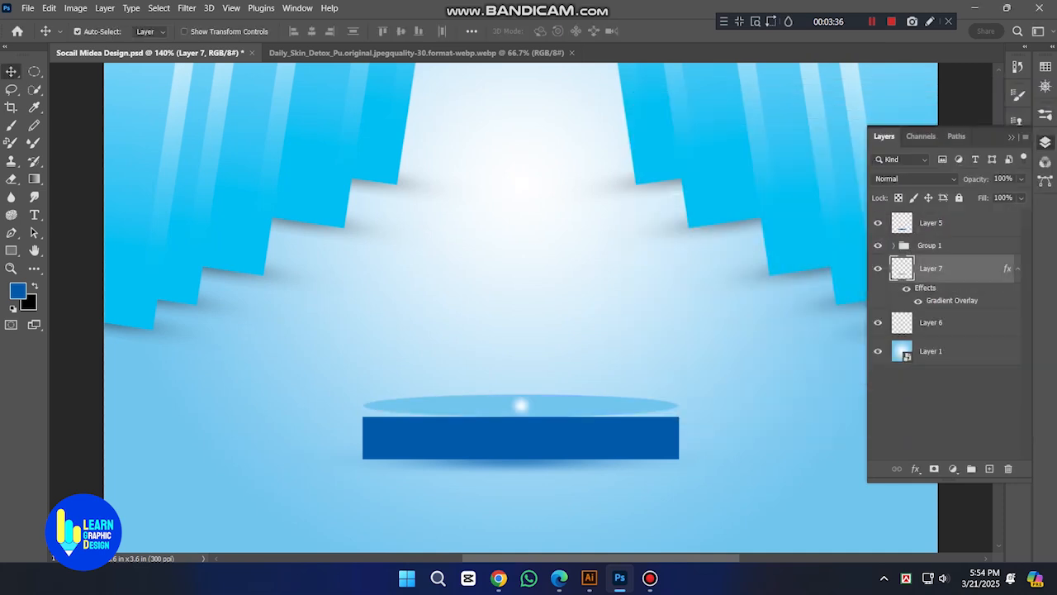
Step: Turn off the Gradient Overlay on the ellipse layer, Layer 7, leaving its Stroke effect off
scroll(547, 405, up, 4)
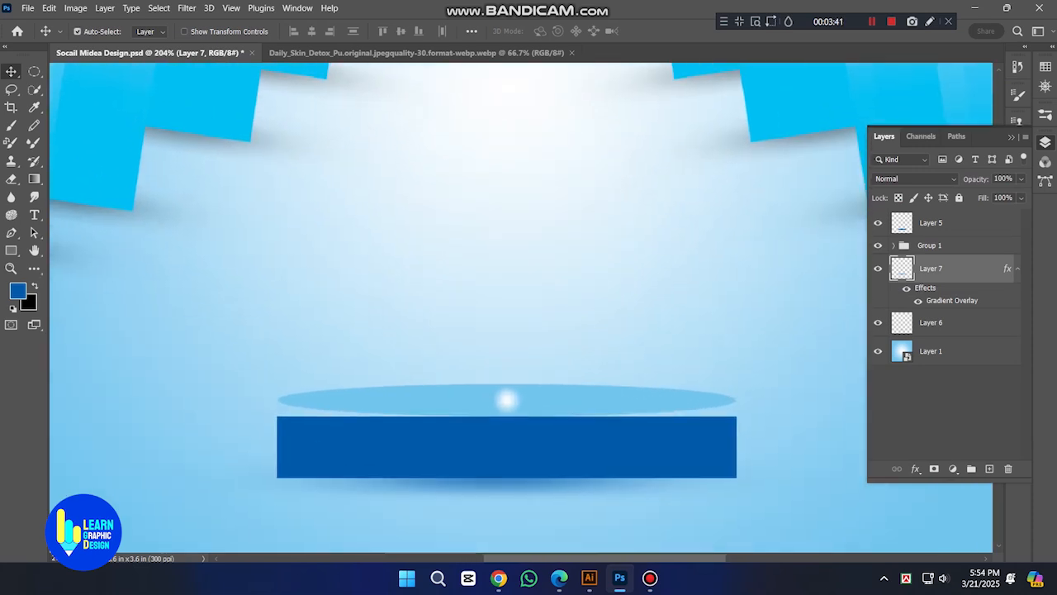
double_click(951, 301)
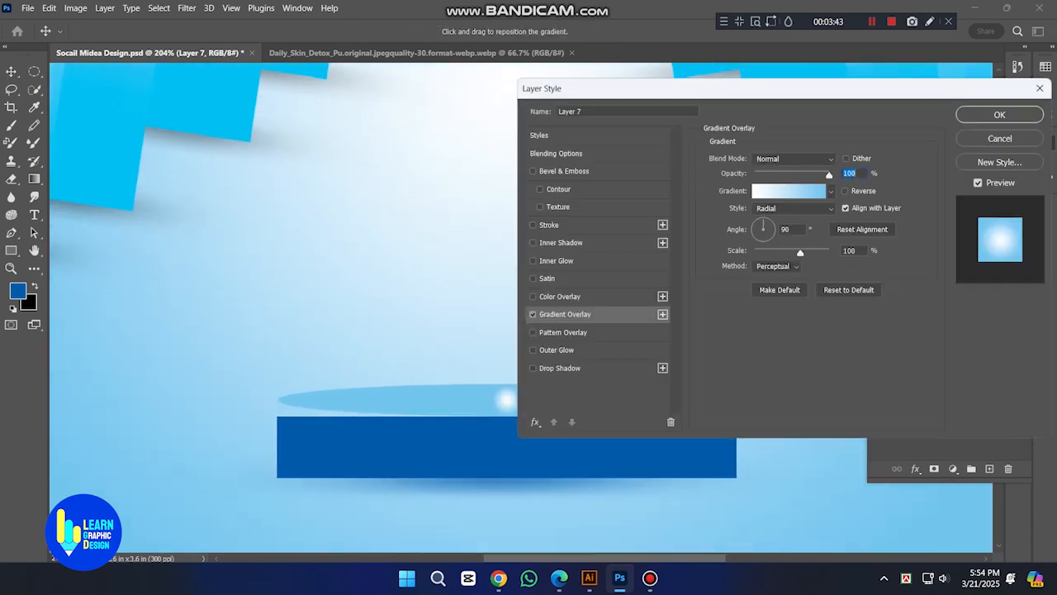
click(533, 315)
click(549, 225)
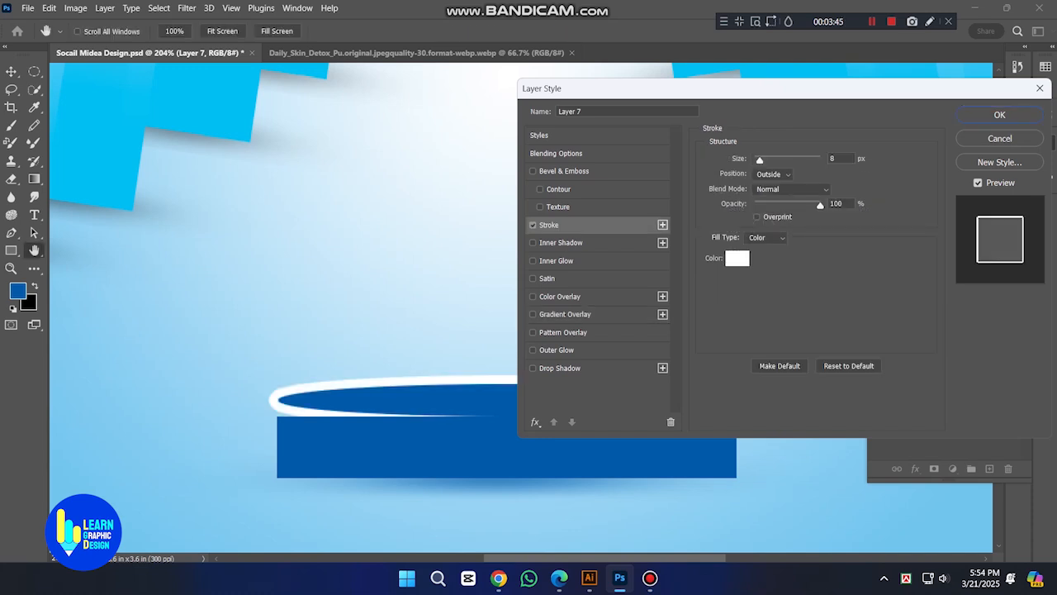
click(532, 225)
Step: Add a Color Overlay to the ellipse layer using the bars' cyan, 00c0f3
click(559, 297)
click(844, 160)
click(506, 446)
click(198, 99)
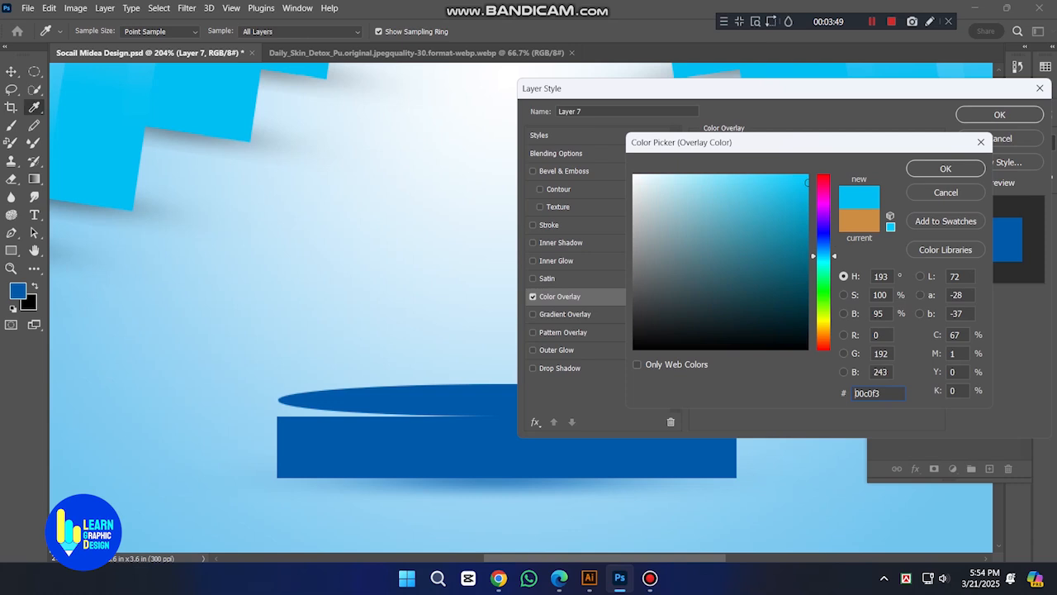
key(Return)
key(Return)
Step: Move the ellipse down to straddle the podium block's upper edge and bring its layer in front of the block
key(Tab)
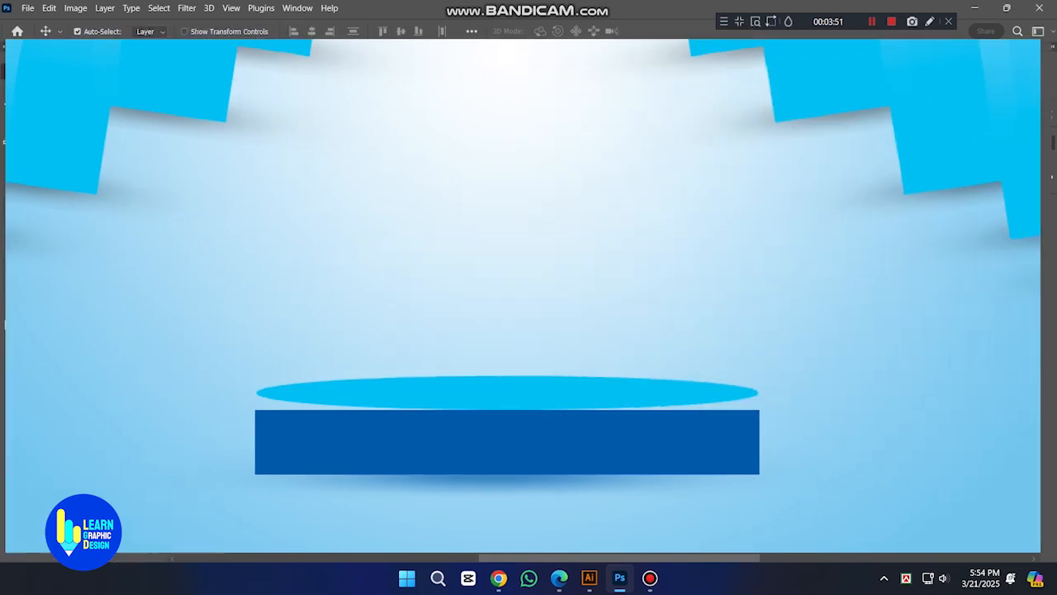
key(ctrl+t)
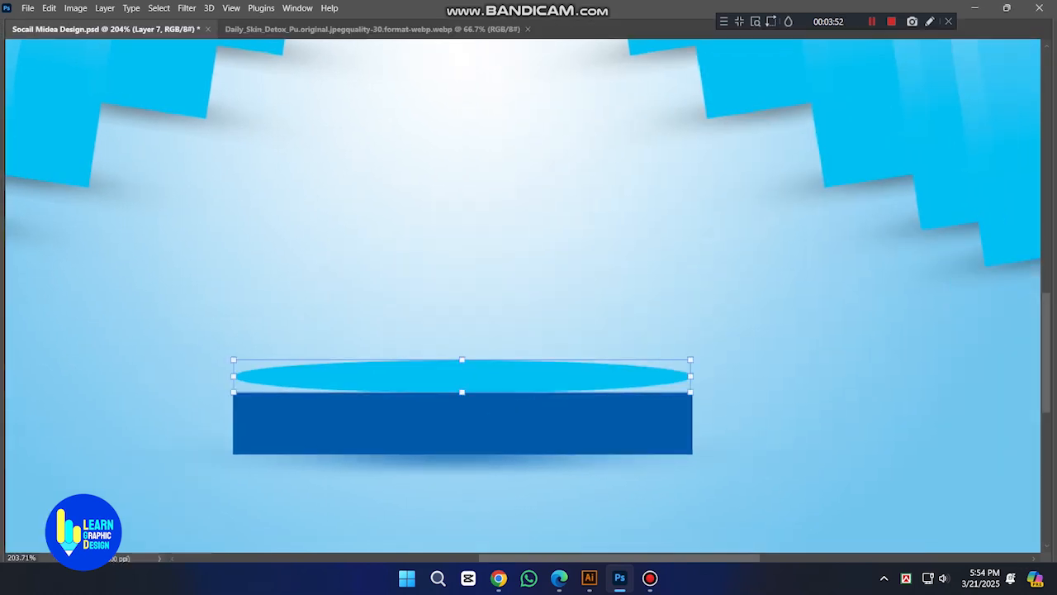
drag(495, 376, 496, 393)
key(Return)
key(ctrl+])
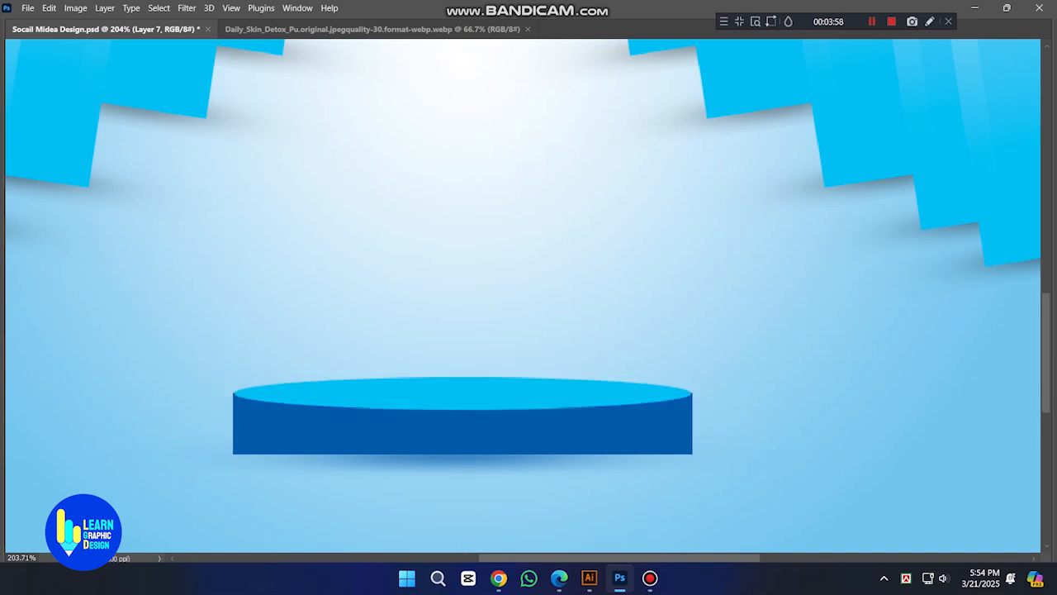
Step: Stretch the ellipse's right end to meet the podium block's right edge
scroll(692, 390, up, 6)
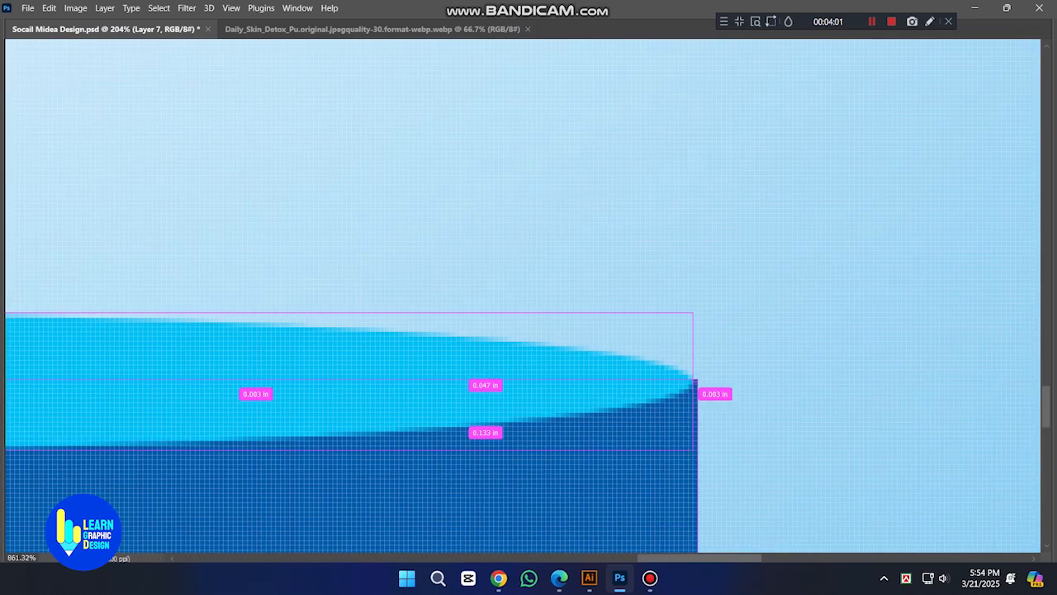
key(ctrl+t)
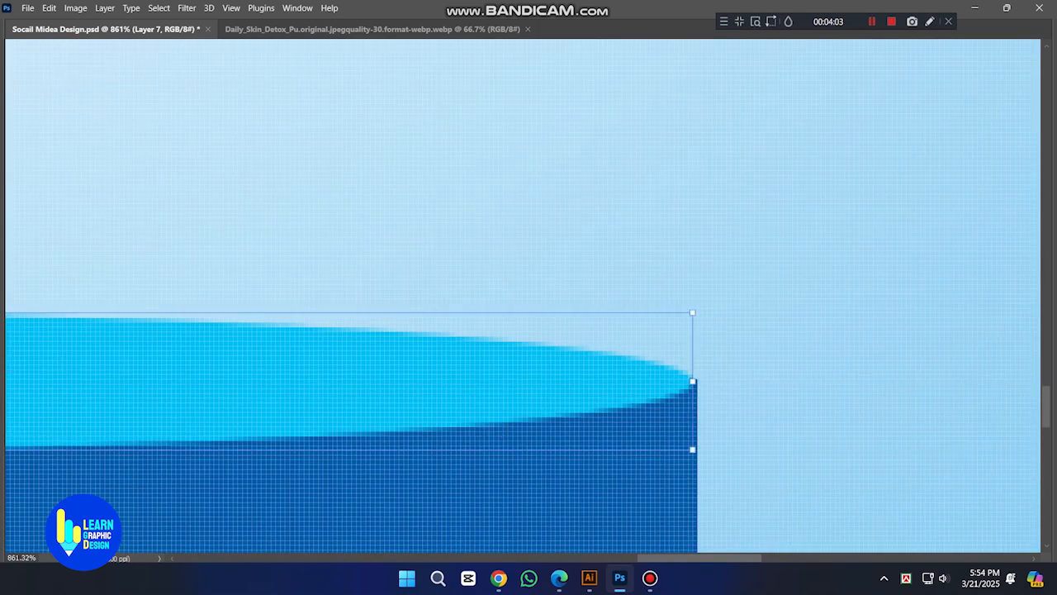
drag(692, 382, 697, 381)
key(Return)
key(ctrl+0)
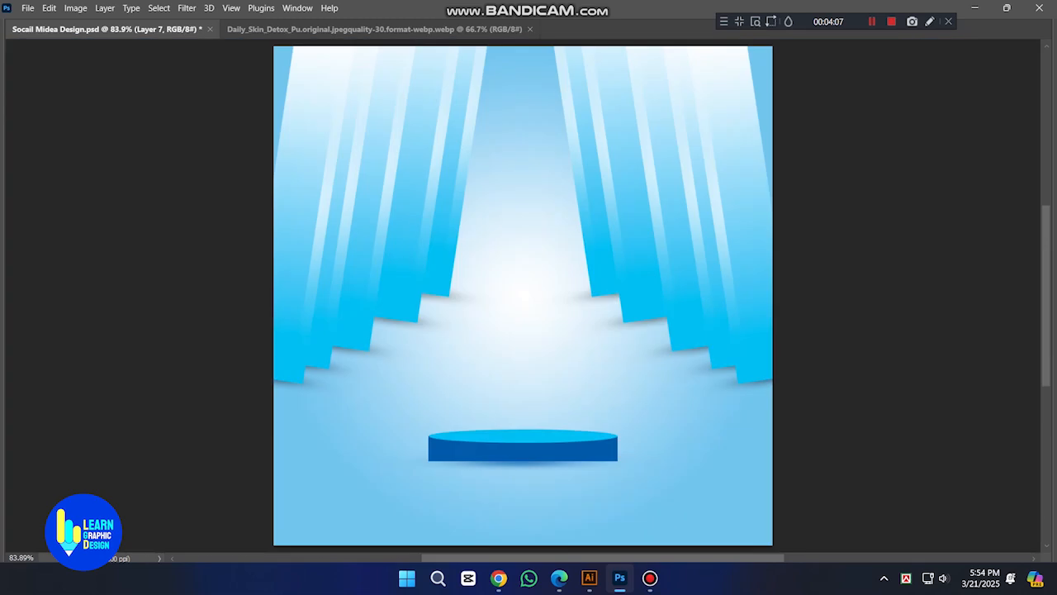
Step: Stretch the ellipse's left end to meet the podium block's left edge and bring Layer 7 to the front of the layer stack
drag(428, 425, 496, 425)
scroll(496, 425, down, 1)
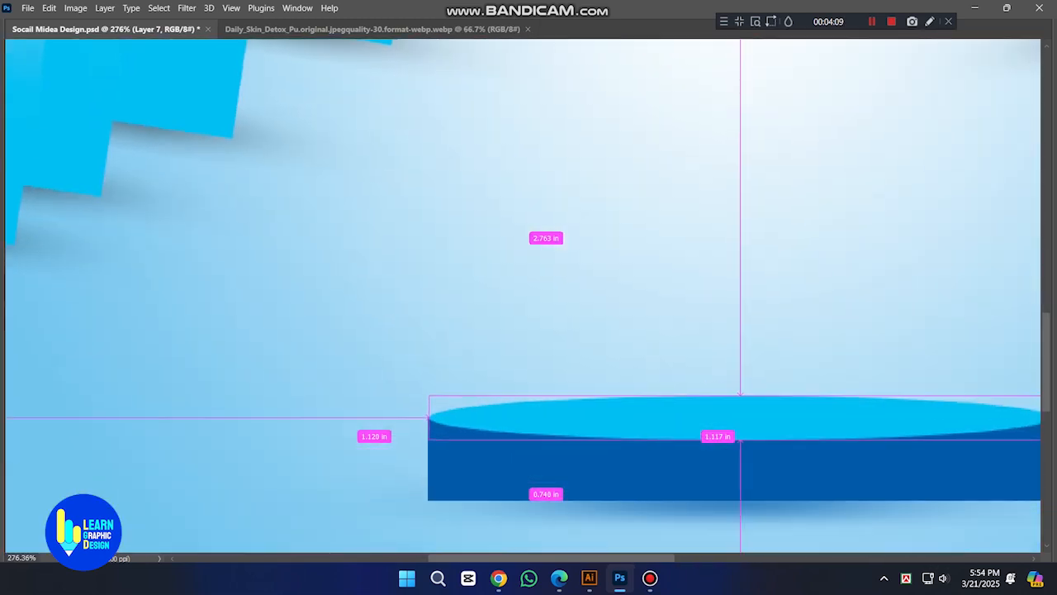
scroll(459, 389, down, 1)
drag(459, 380, 480, 381)
key(ctrl+t)
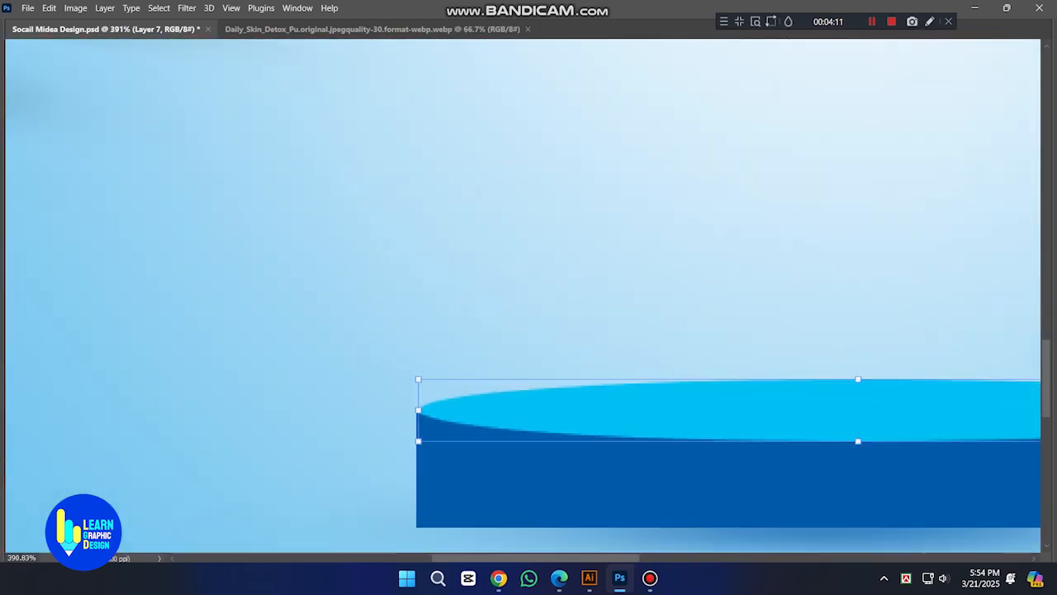
drag(419, 409, 417, 409)
key(Return)
key(ctrl+0)
key(Tab)
key(ctrl+shift+bracketright)
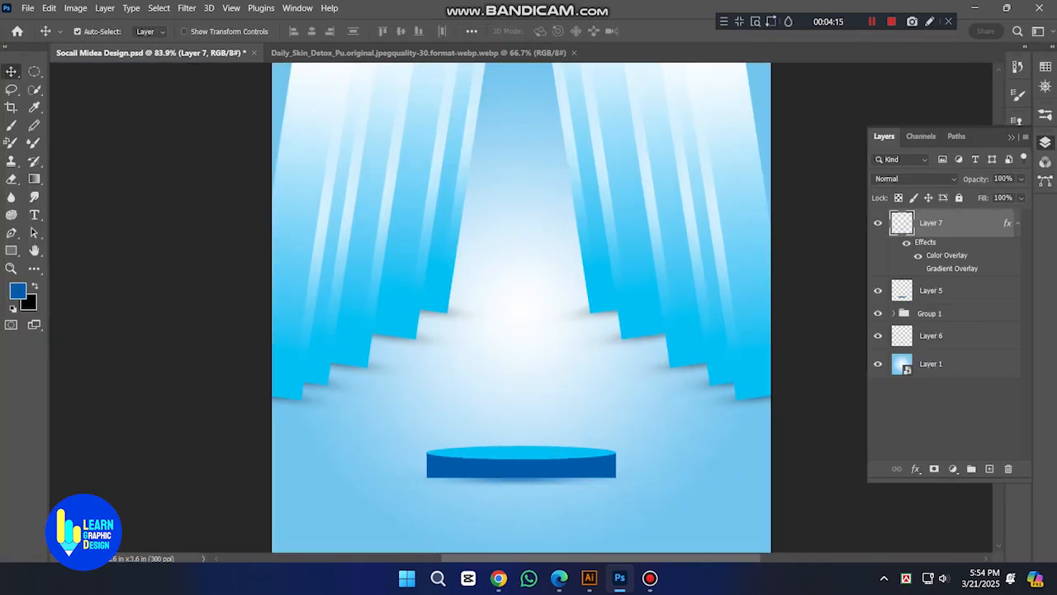
Step: Lock the radial gradient background layer, Layer 1
click(949, 365)
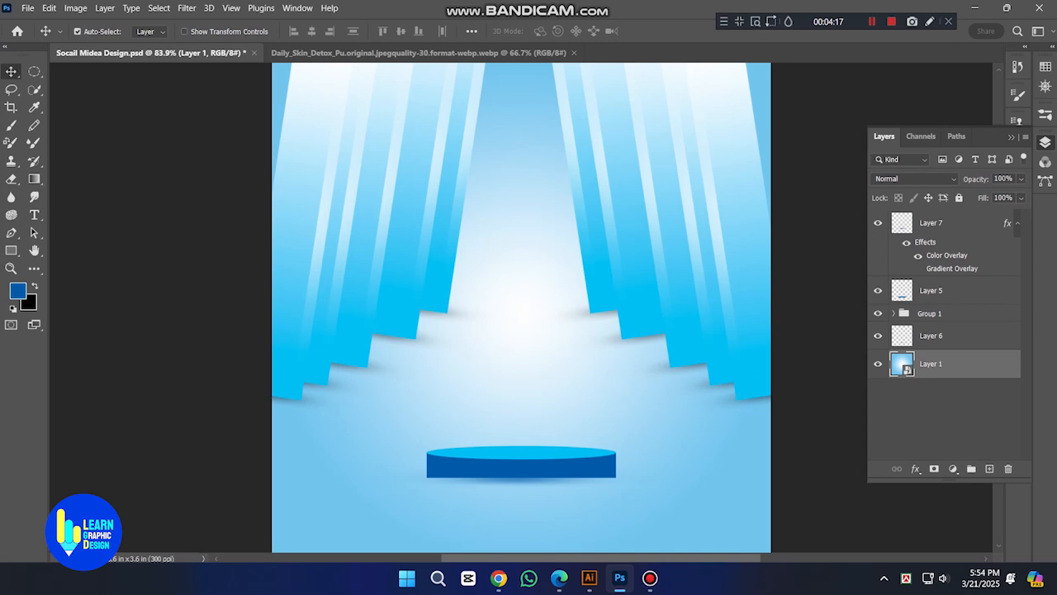
click(959, 198)
drag(679, 519, 350, 425)
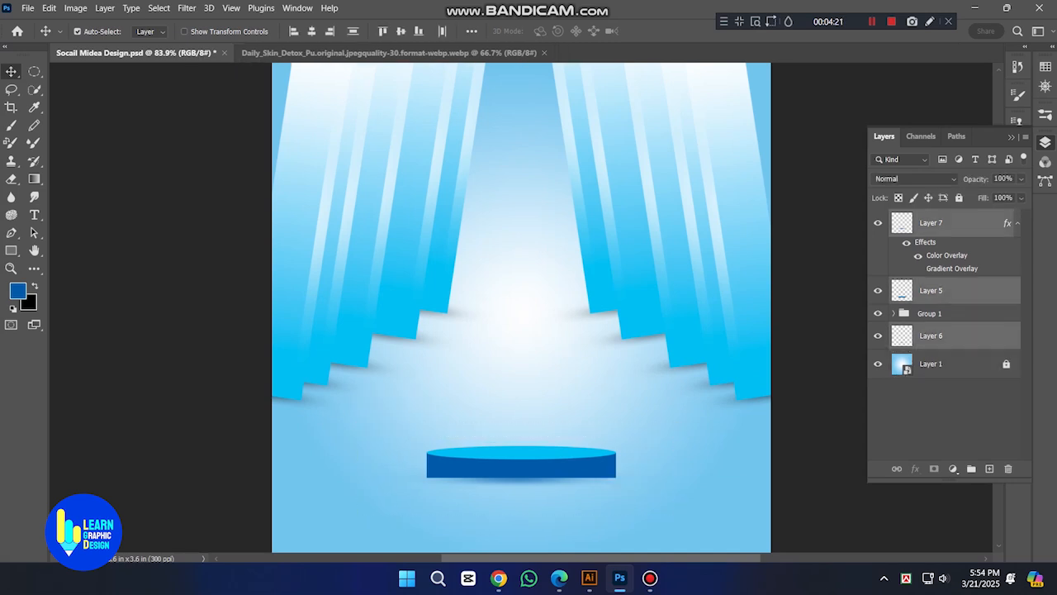
click(949, 415)
Step: Move Layer 6 above Group 1 and group it with Layer 5 and Layer 7
drag(950, 335, 950, 303)
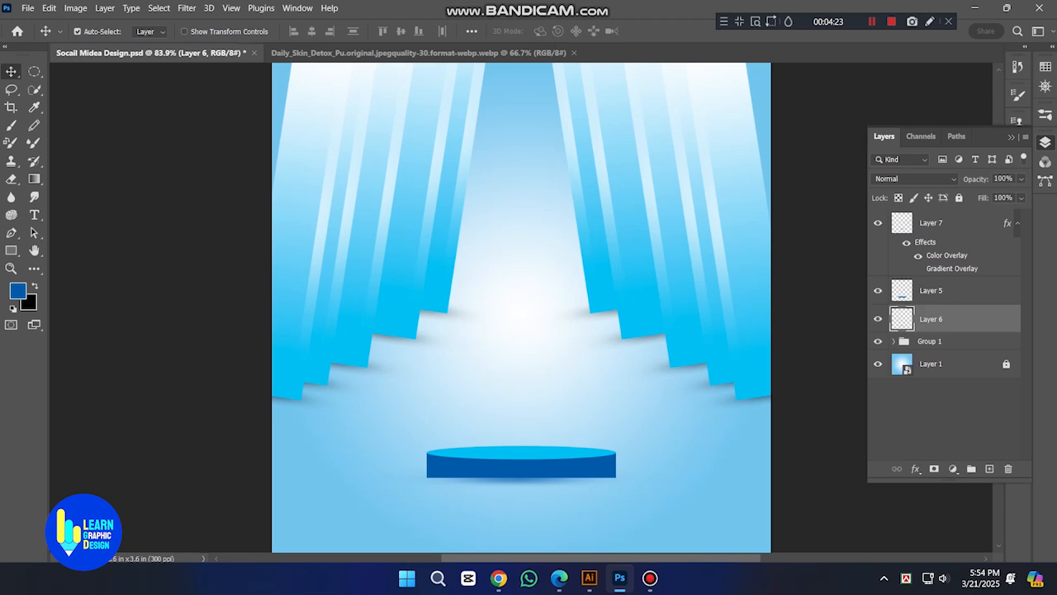
shift+click(950, 223)
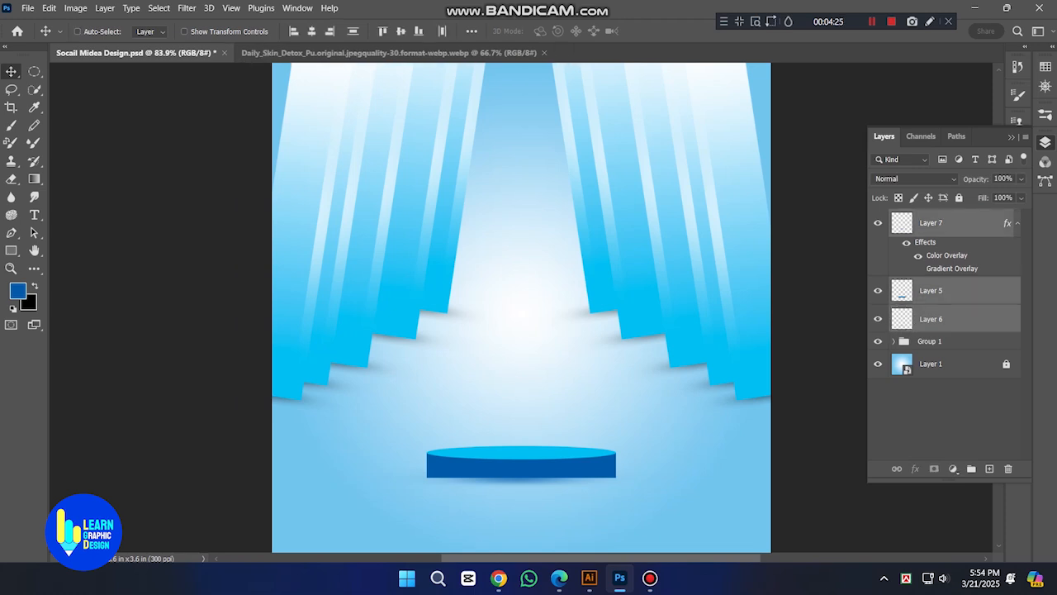
key(ctrl+g)
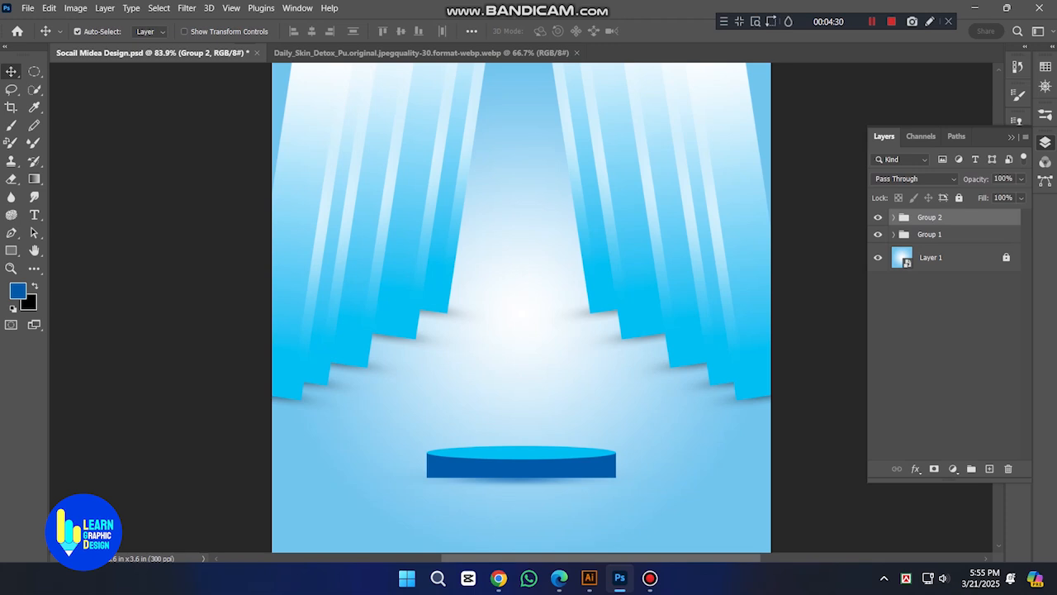
Step: Link Layer 7, Layer 5 and Layer 6 inside Group 2
click(893, 217)
click(950, 240)
shift+click(949, 336)
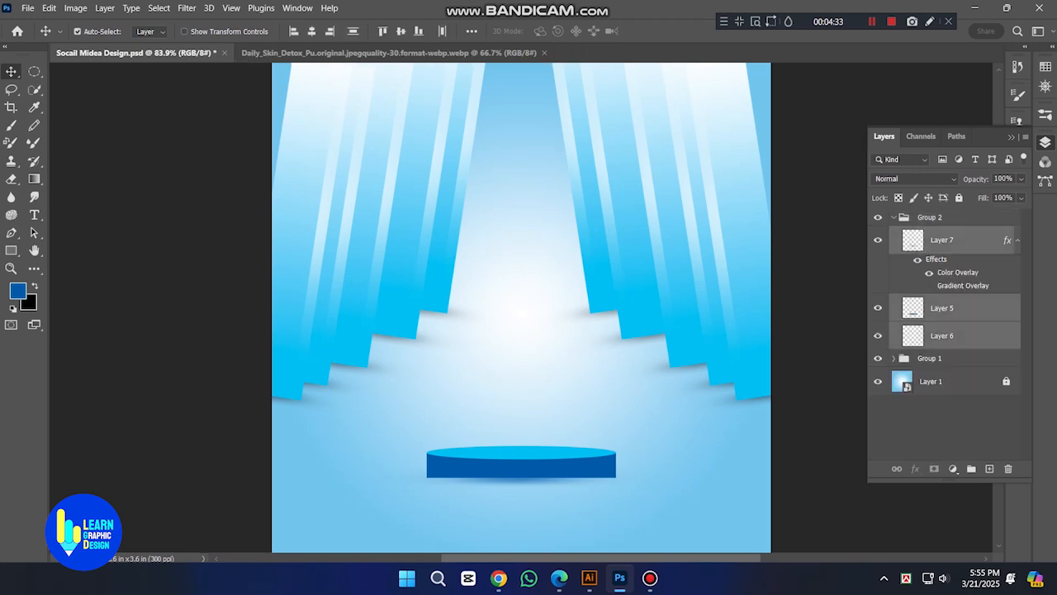
right_click(939, 337)
click(842, 288)
click(893, 218)
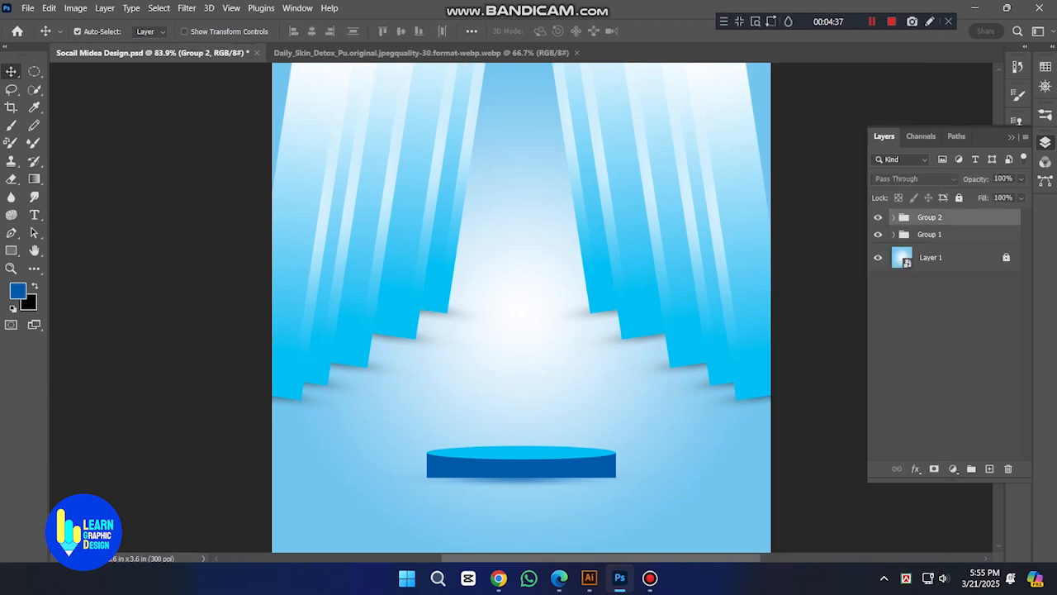
key(Tab)
key(ctrl+t)
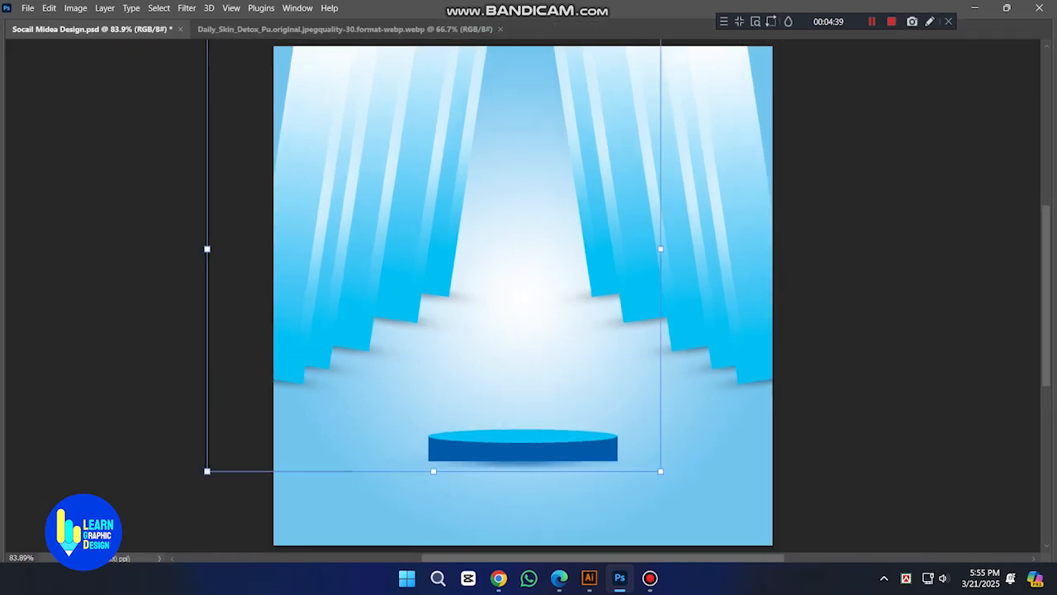
drag(523, 297, 530, 321)
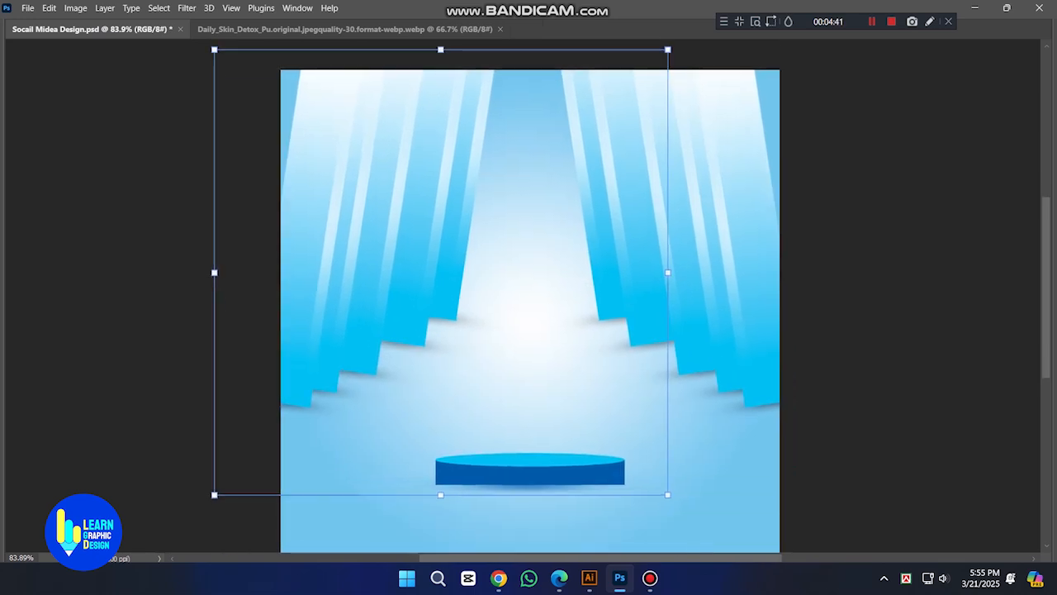
key(Return)
drag(604, 473, 703, 461)
key(ctrl+z)
key(Tab)
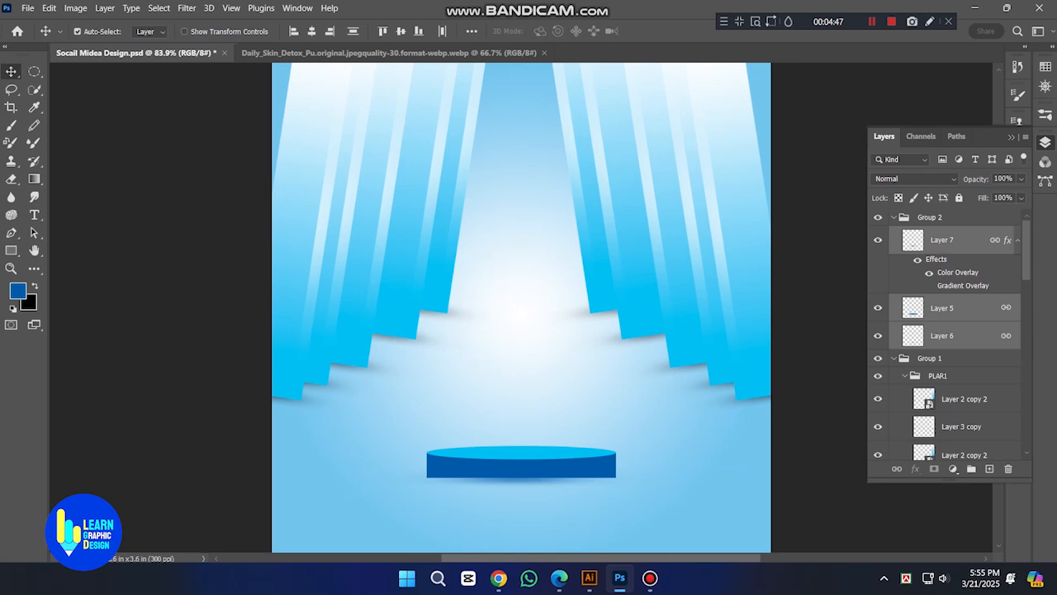
click(878, 308)
click(878, 335)
click(878, 240)
click(877, 239)
Step: Enlarge the linked podium layers proportionally to about one and a half times their size and place them near the canvas's lower edge
click(521, 453)
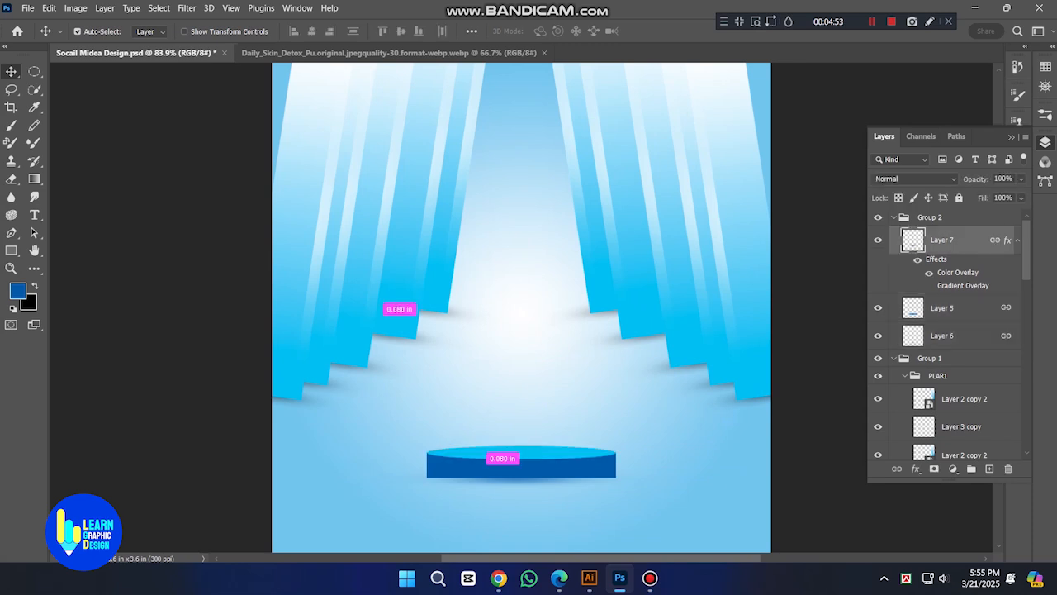
key(ctrl+t)
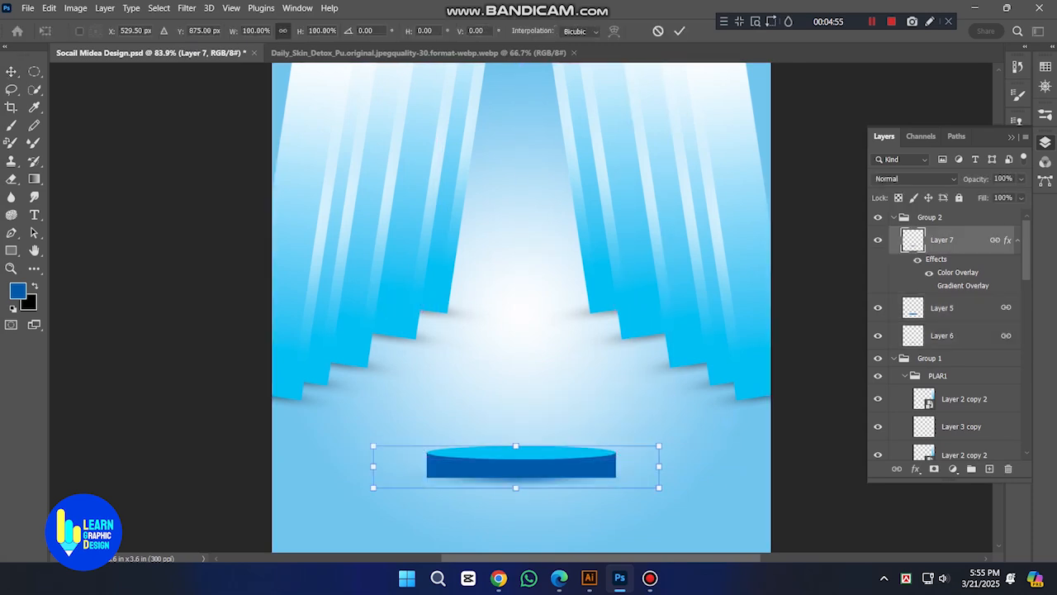
key(Tab)
drag(573, 451, 588, 400)
drag(536, 379, 536, 354)
drag(568, 397, 565, 414)
drag(532, 369, 532, 375)
key(Return)
key(ctrl+0)
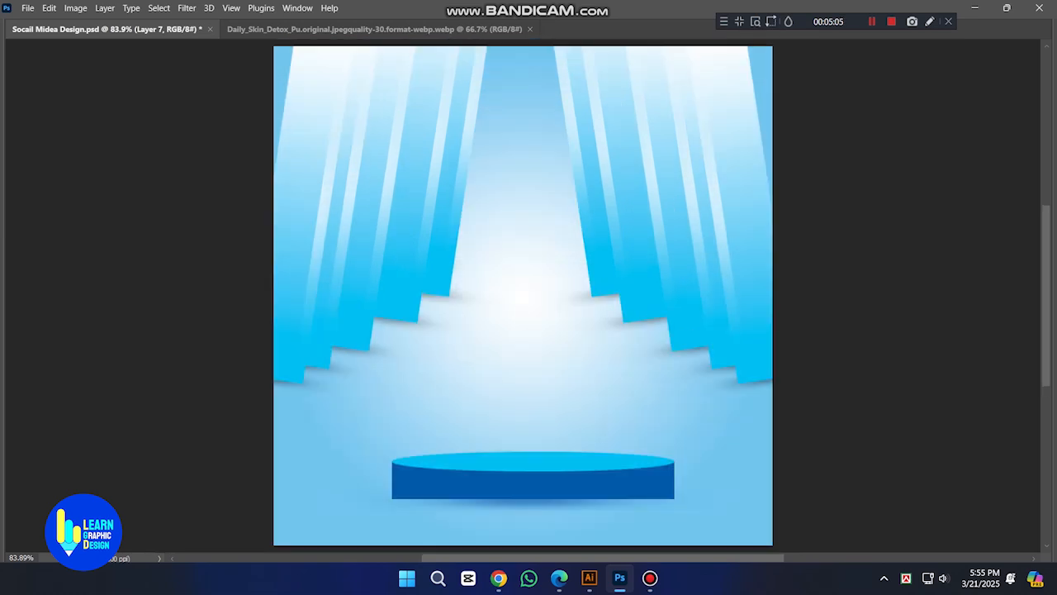
Step: Bring the gel wash tube from the Daily_Skin_Detox image into the social media design as a new layer
key(ctrl+minus)
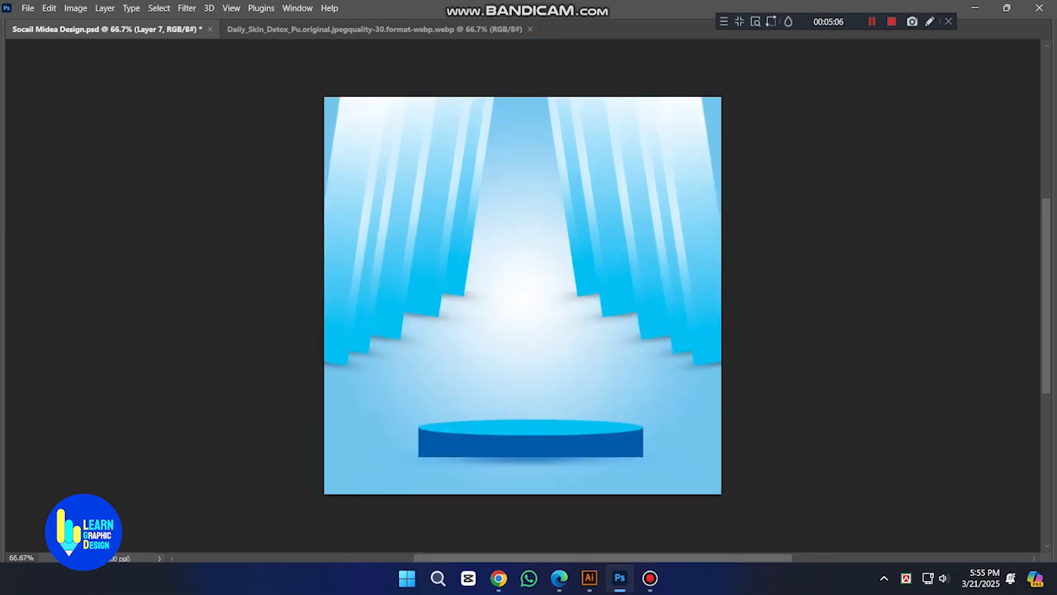
click(374, 29)
drag(523, 296, 520, 270)
Step: Scale the gel wash tube down proportionally so it fits within the canvas above the podium, and nudge it slightly upward
key(ctrl+t)
scroll(523, 330, up, 2)
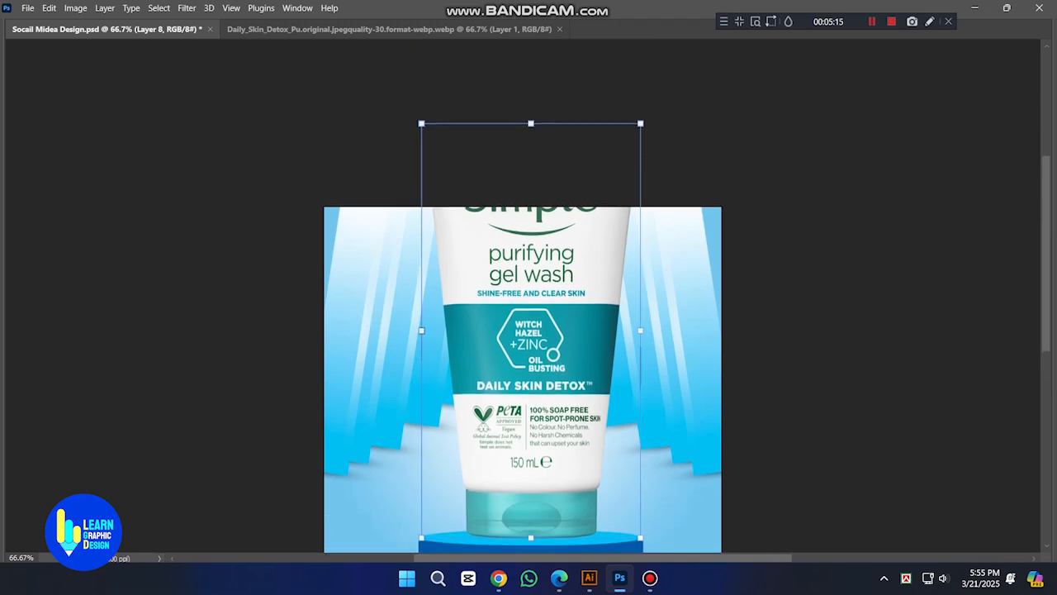
drag(531, 124, 530, 255)
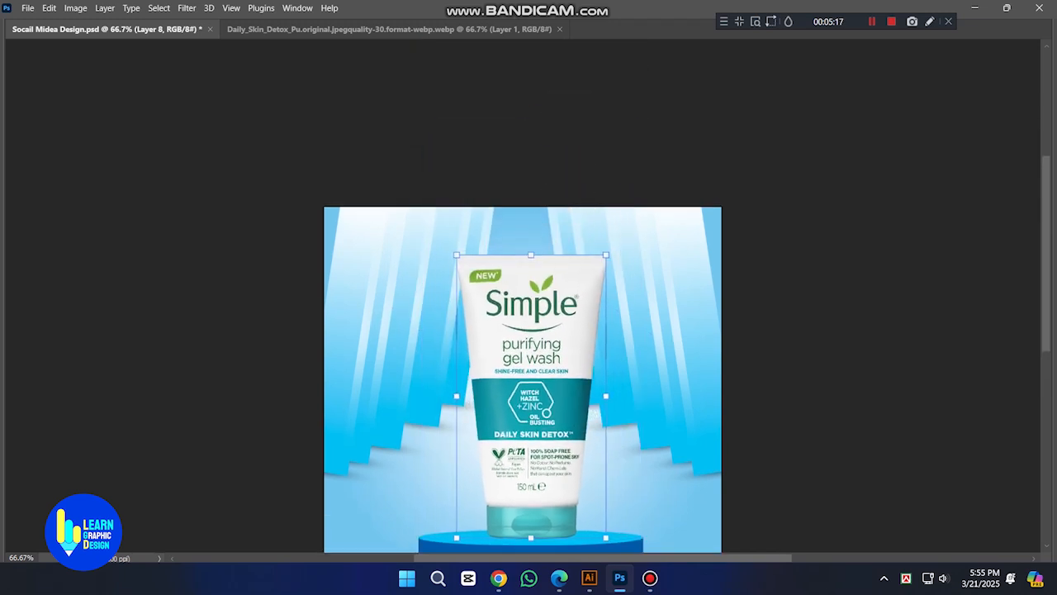
key(Return)
drag(507, 287, 507, 272)
Step: Scale the linked podium layers down to about 2.51 × 0.37 in and position them directly under the tube
key(ctrl+t)
drag(494, 489, 492, 468)
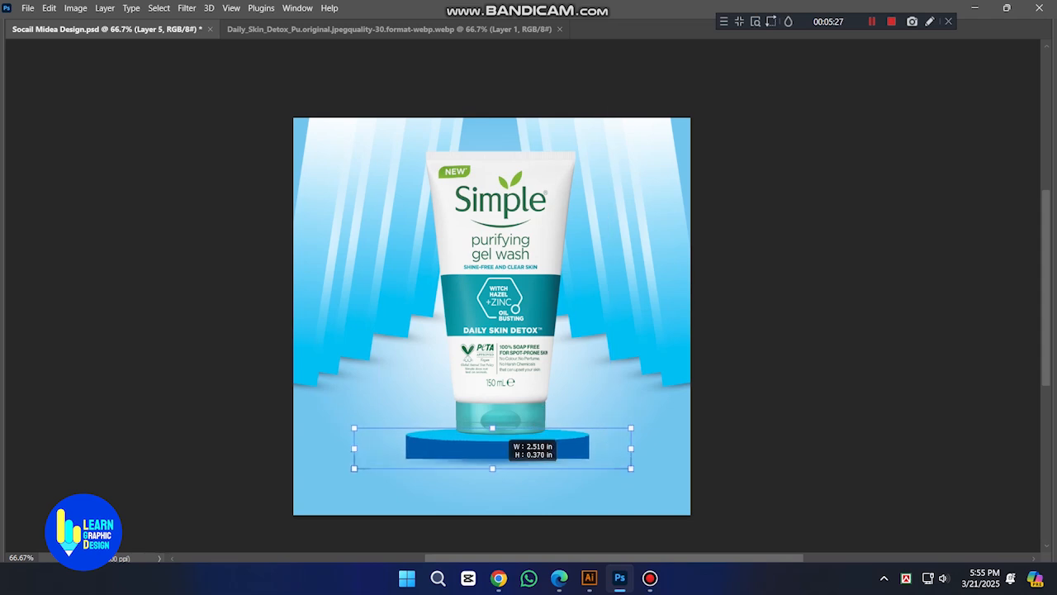
key(Return)
key(ctrl+0)
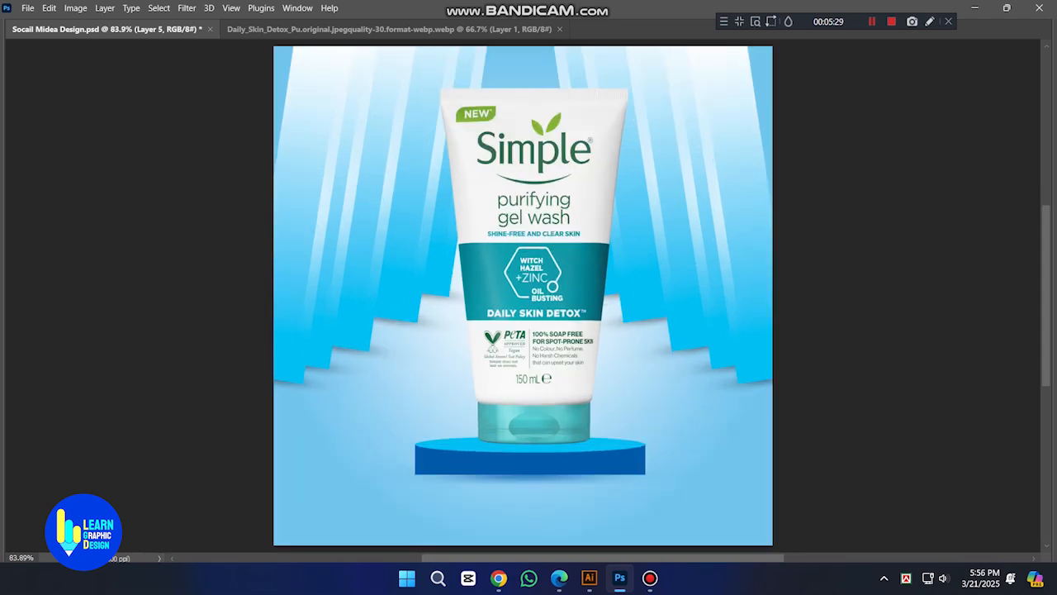
key(ctrl)
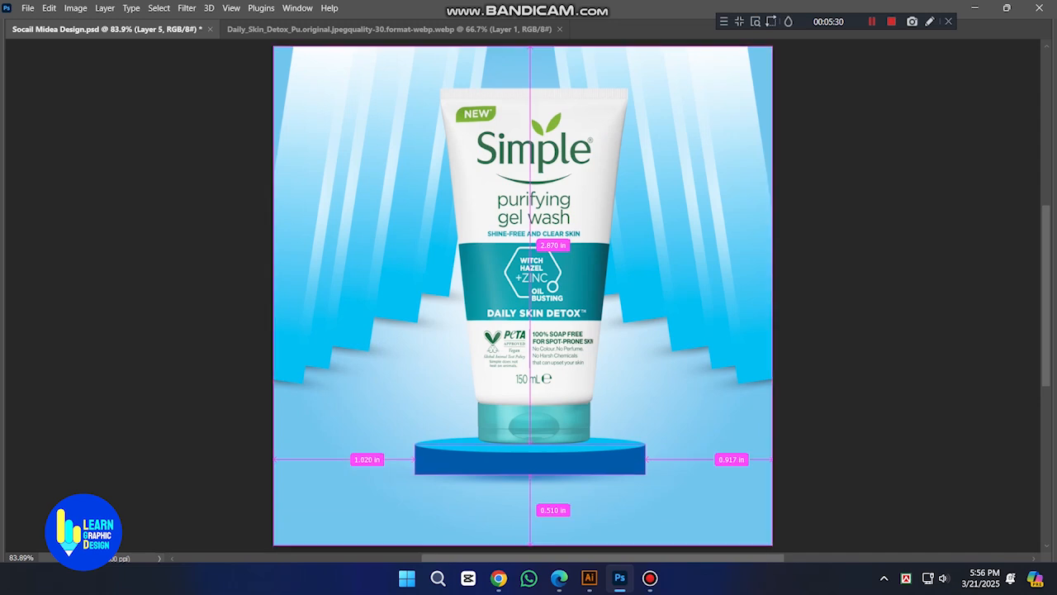
scroll(523, 295, down, 2)
key(ctrl+0)
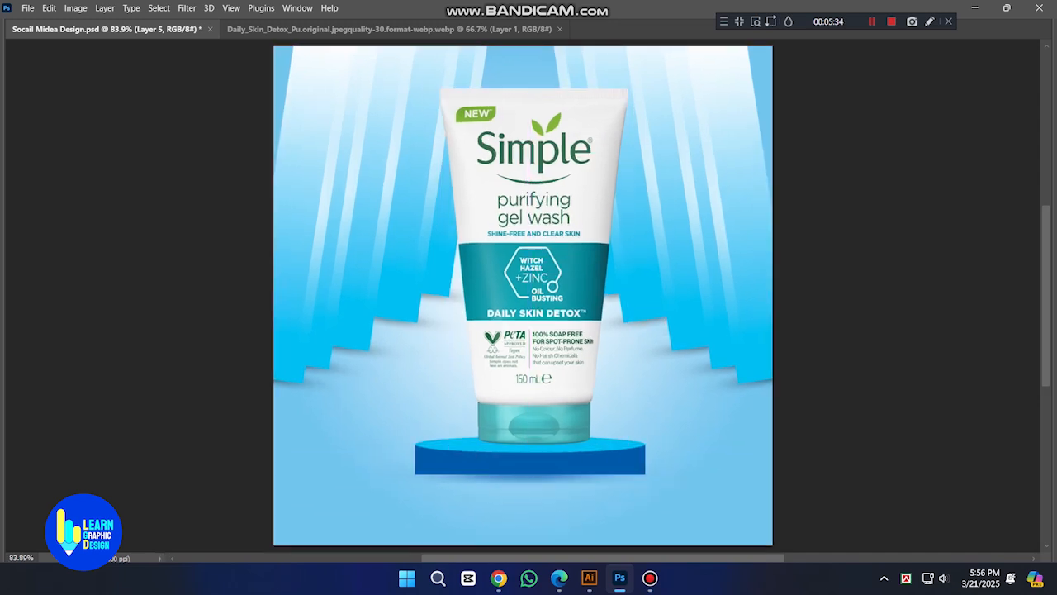
Step: Collapse Group 2 and the PLAR1 subgroup in the layer stack
key(Tab)
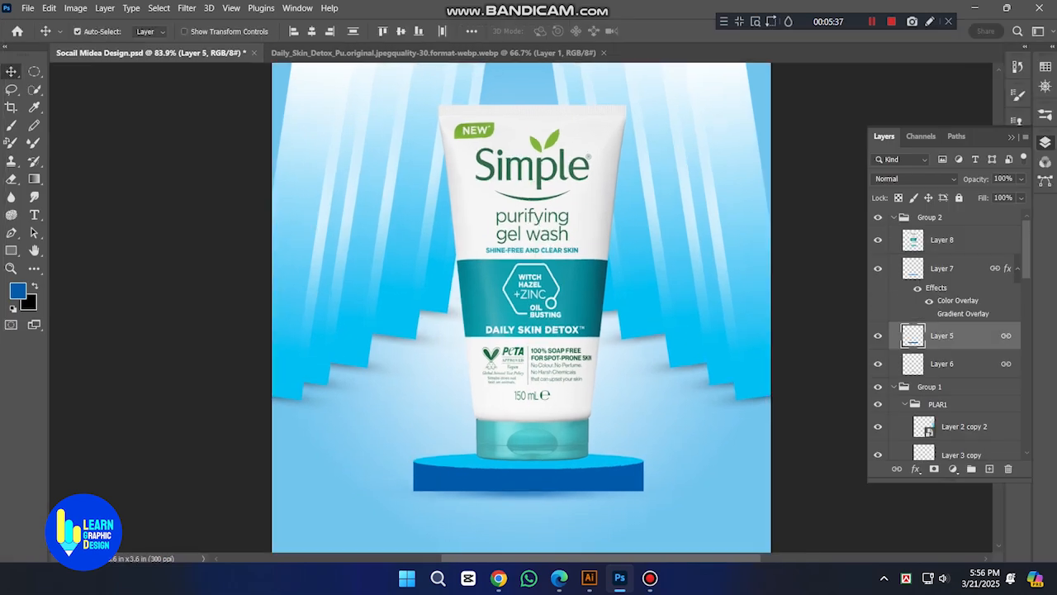
click(930, 218)
click(894, 217)
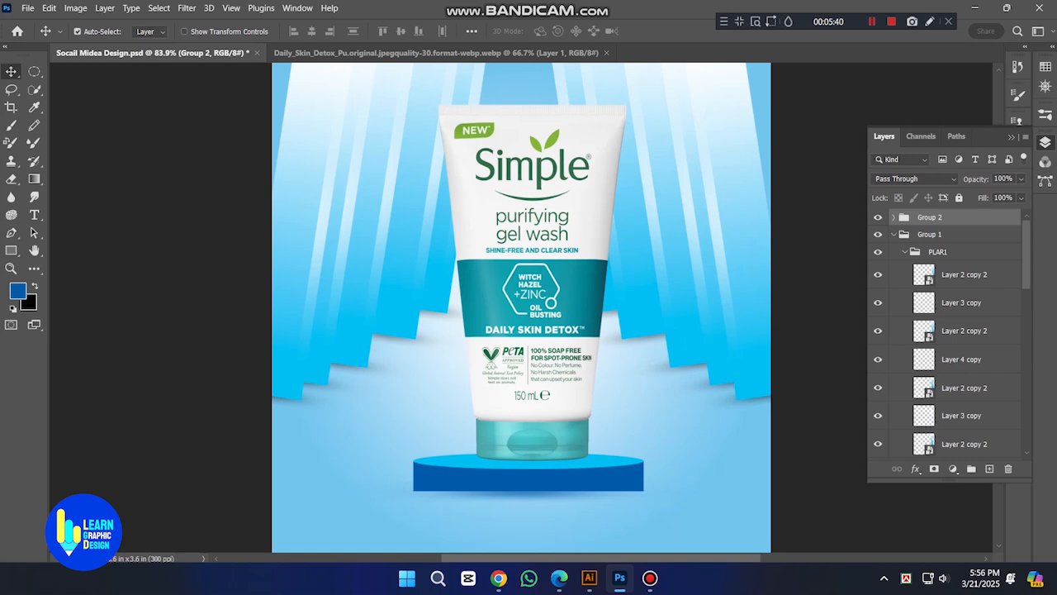
click(905, 252)
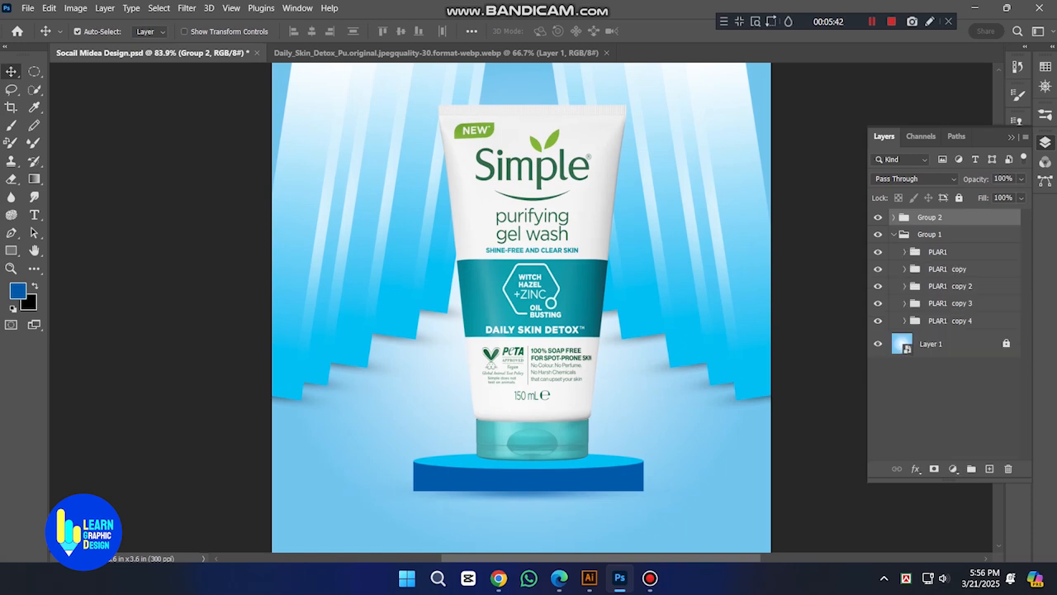
click(942, 404)
drag(612, 462, 663, 447)
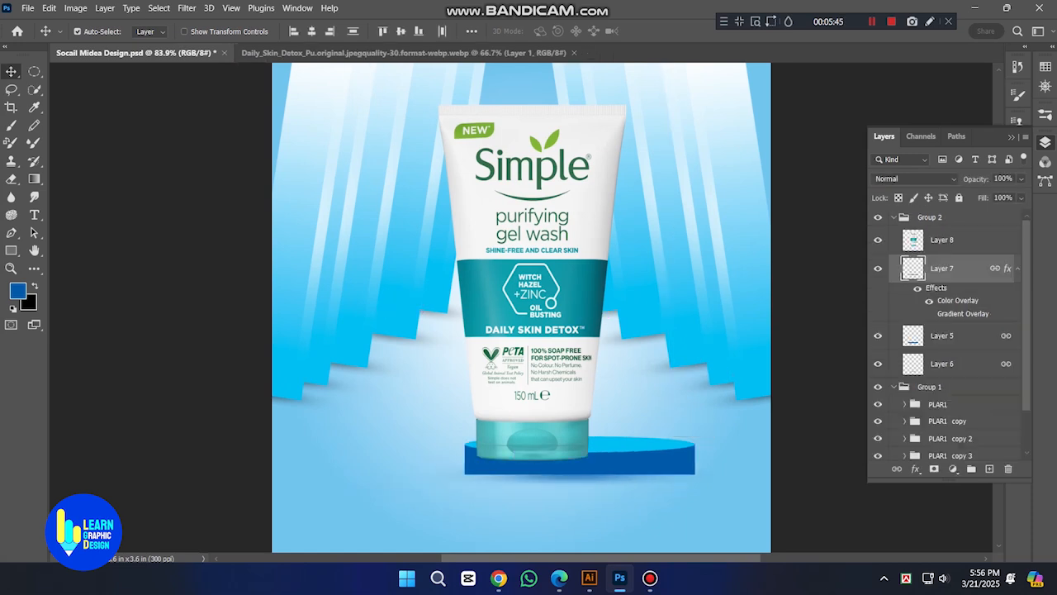
key(ctrl+z)
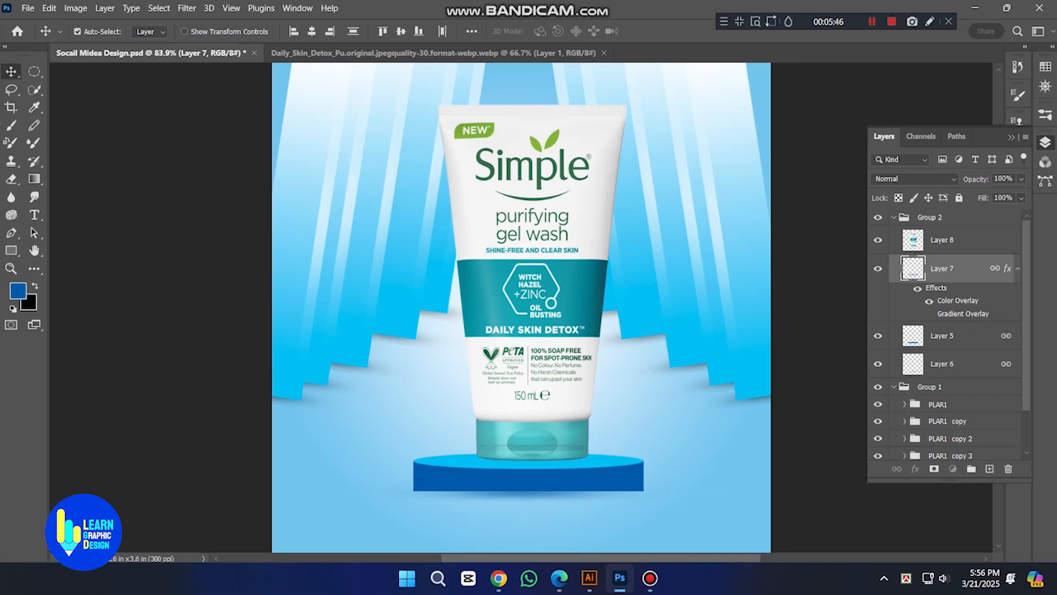
Step: Collapse Group 2 and Group 1 in the layer stack, and lock Group 1
click(930, 217)
click(893, 217)
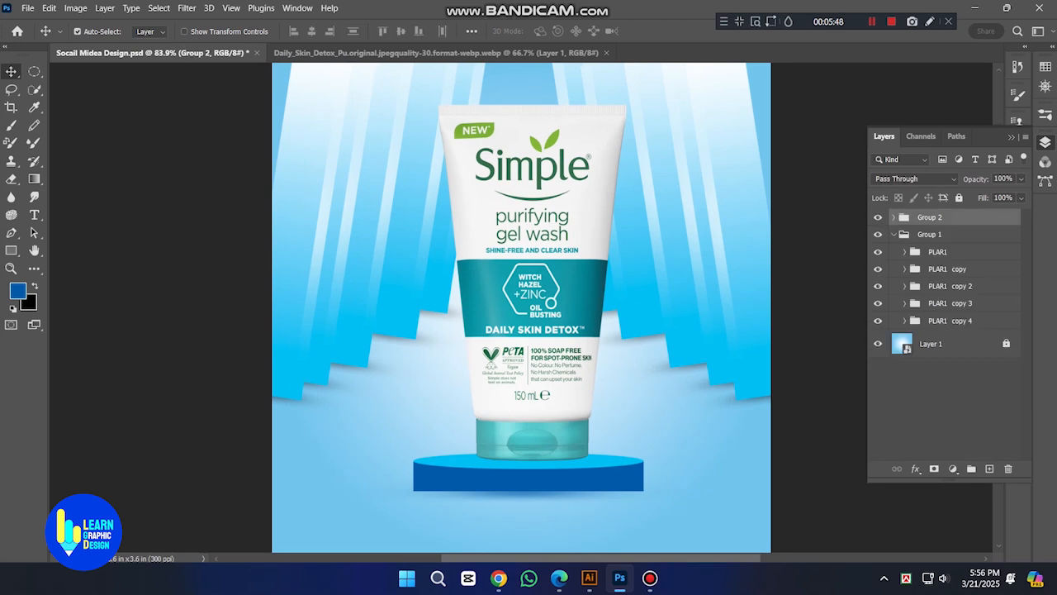
click(893, 235)
click(929, 235)
click(959, 197)
click(930, 218)
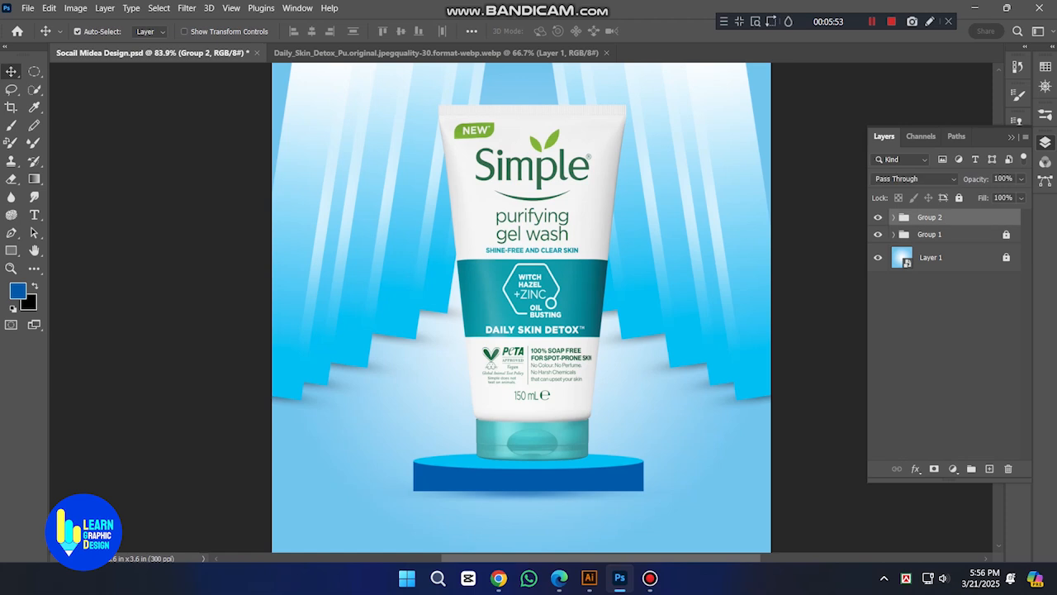
Step: Add a new layer above Group 2 and paint a soft 400 px spot in #01646d over the tube's cap and podium
click(780, 387)
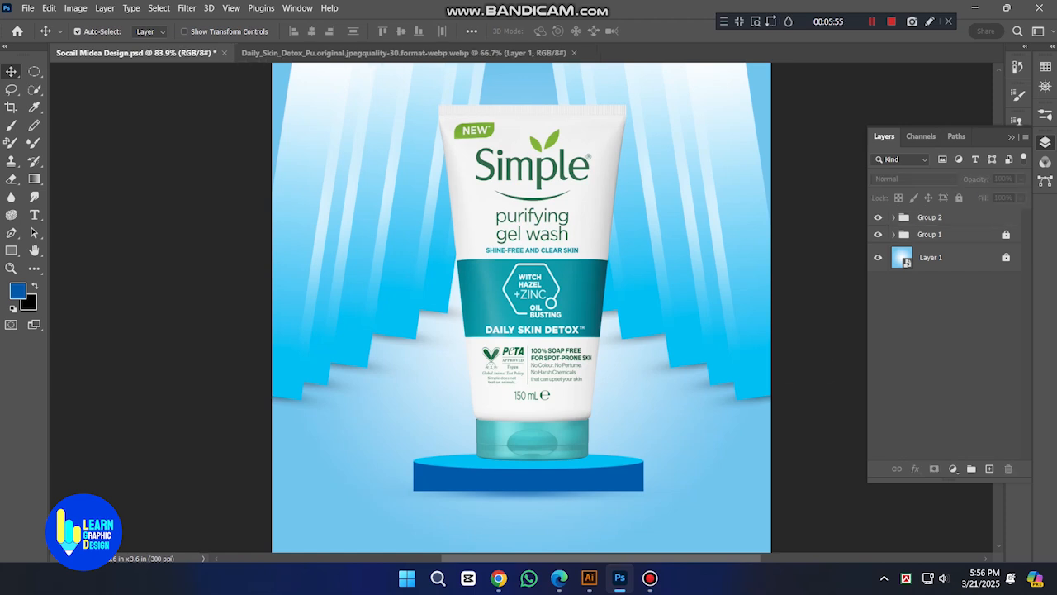
click(989, 468)
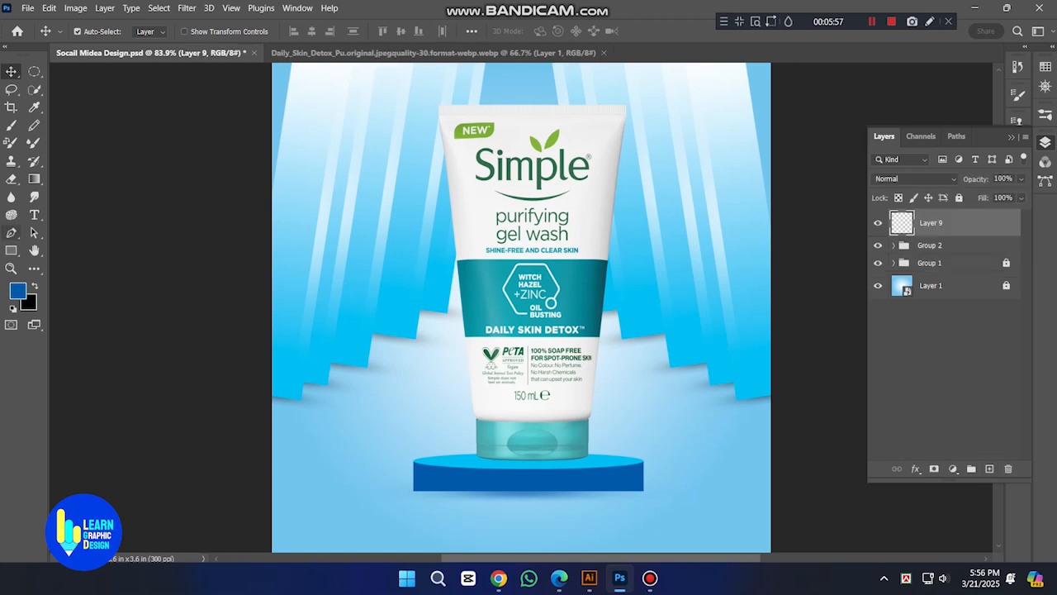
click(12, 125)
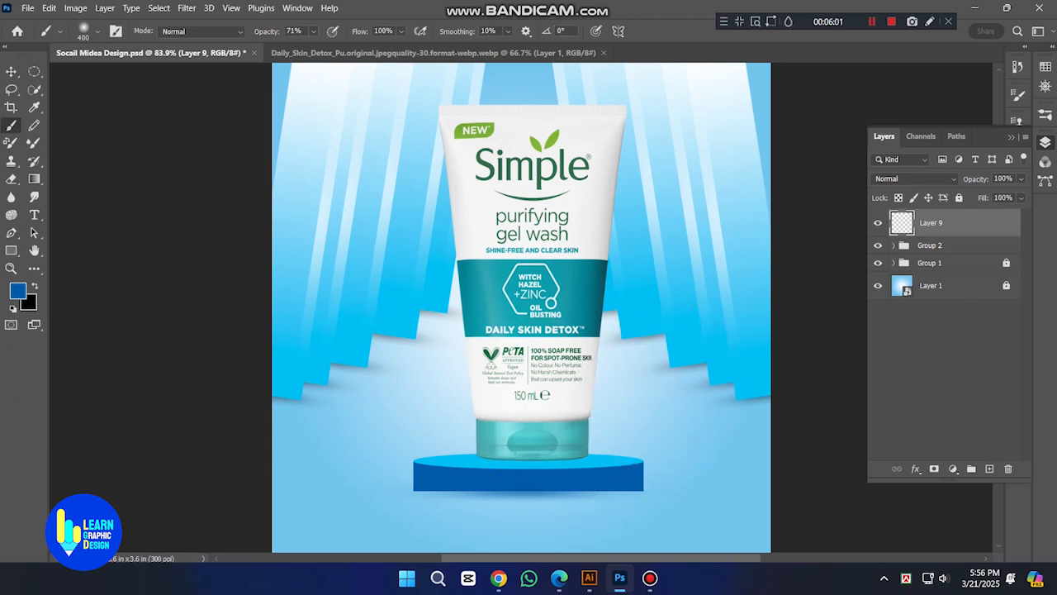
click(17, 290)
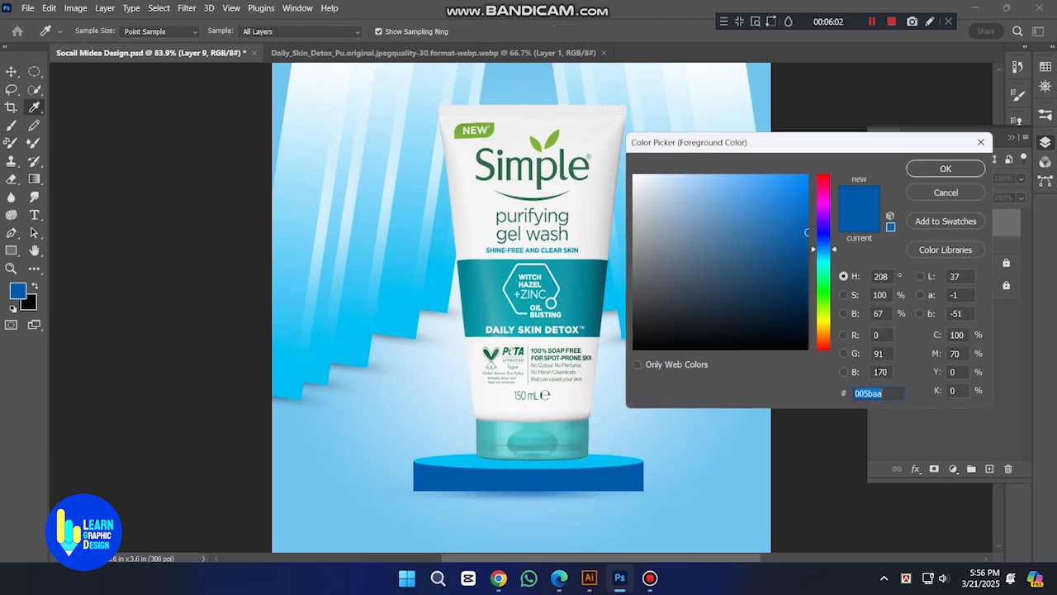
text(026572)
click(535, 167)
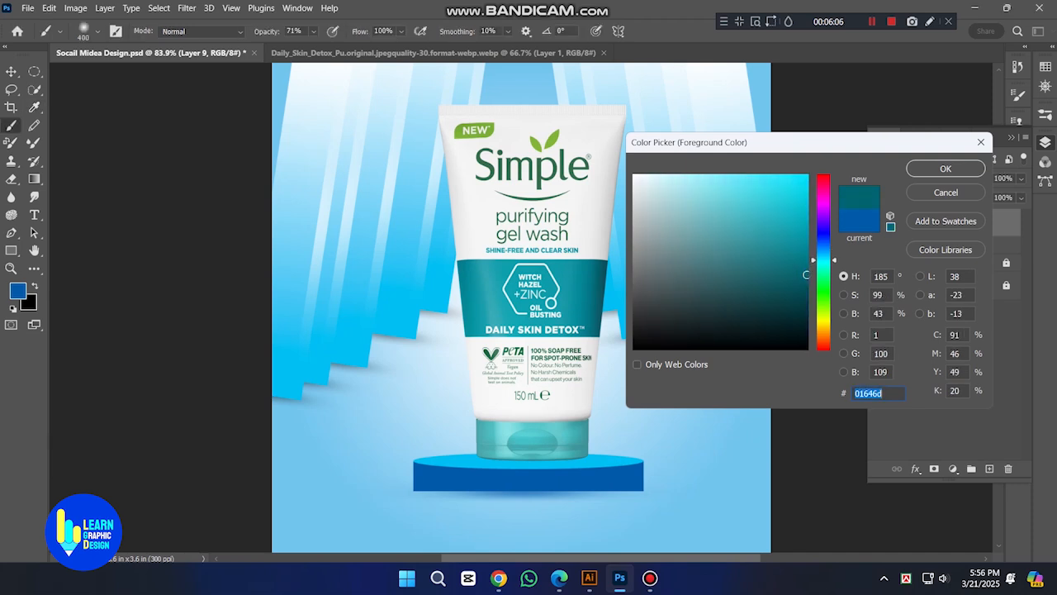
key(Return)
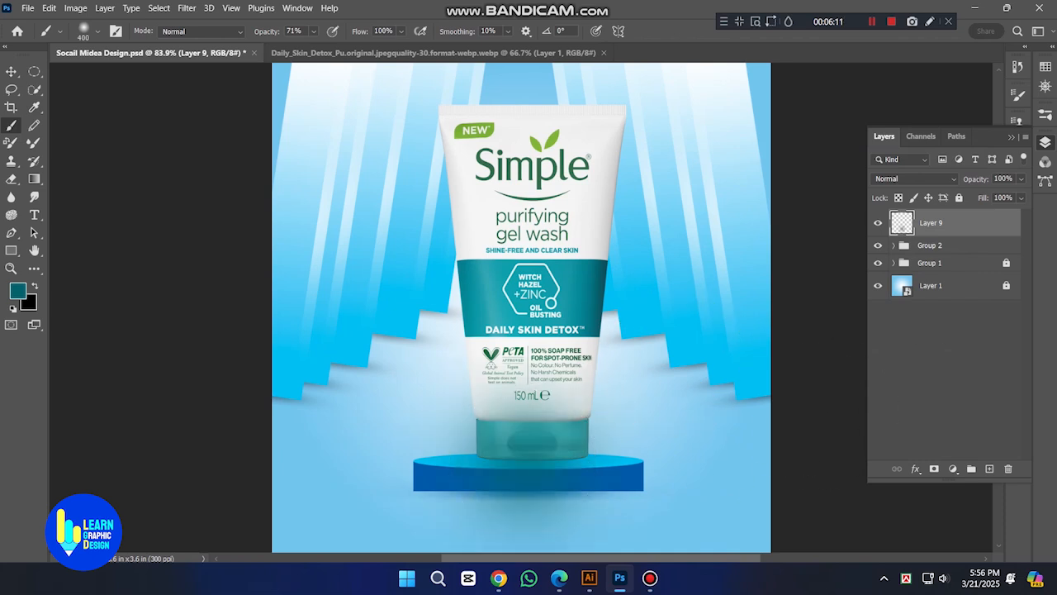
Step: Transform the teal spot on Layer 9 to 127.16% width and 18.57% height, placing it around the tube's base on the podium
key(ctrl+t)
drag(524, 309, 573, 446)
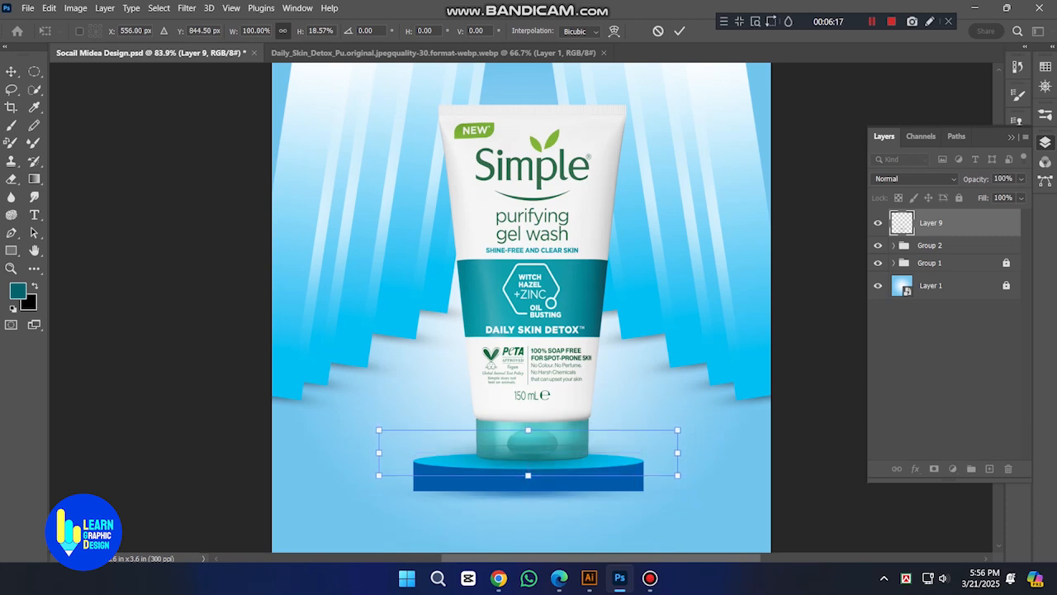
drag(678, 452, 717, 453)
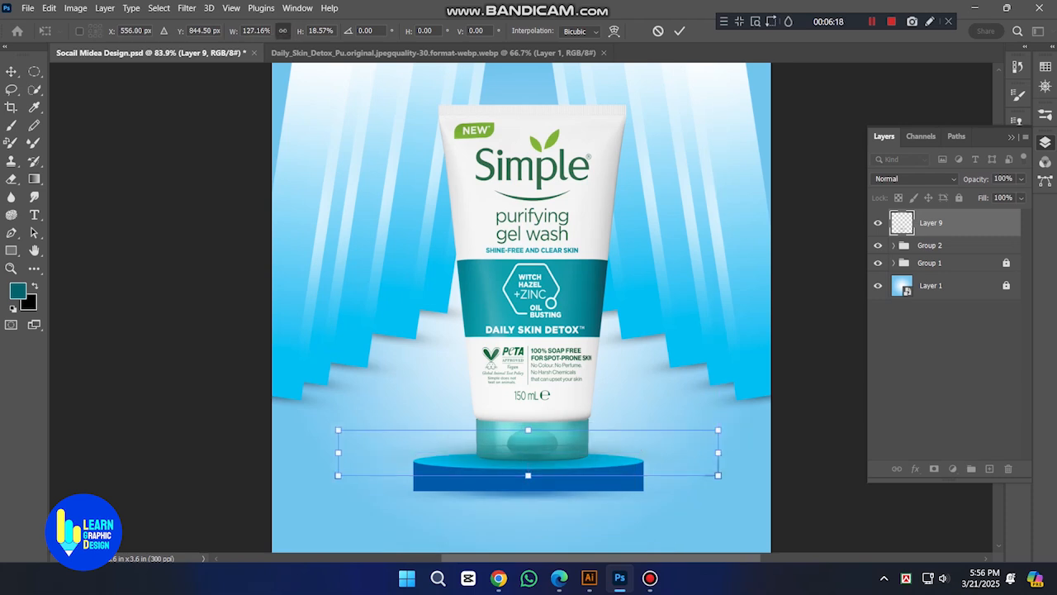
key(Return)
key(b)
key(v)
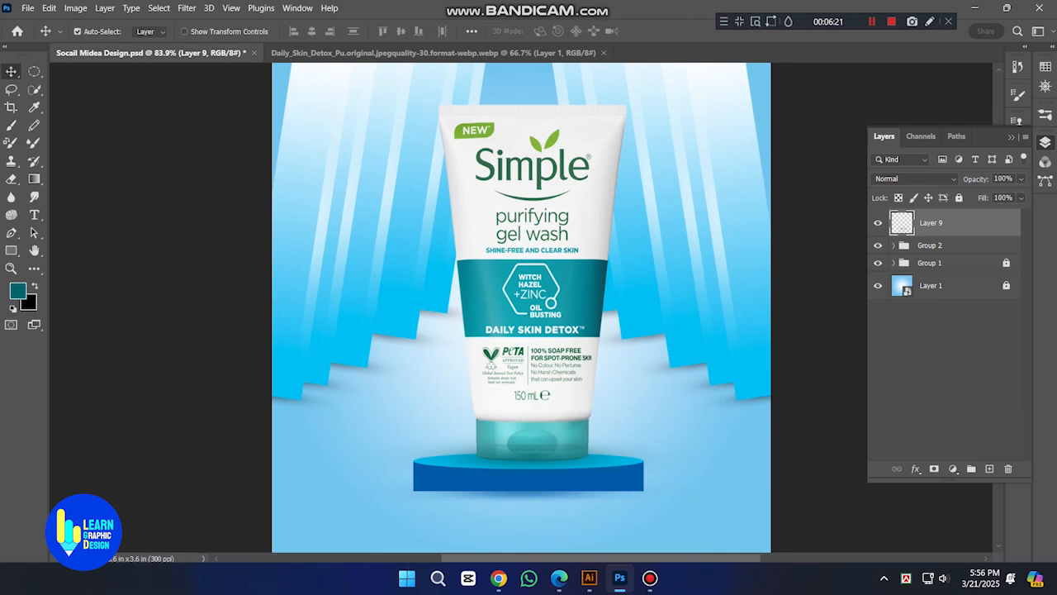
Step: Bring the tube's Layer 8 to the front of the layer stack, above Layer 9
drag(570, 342, 570, 301)
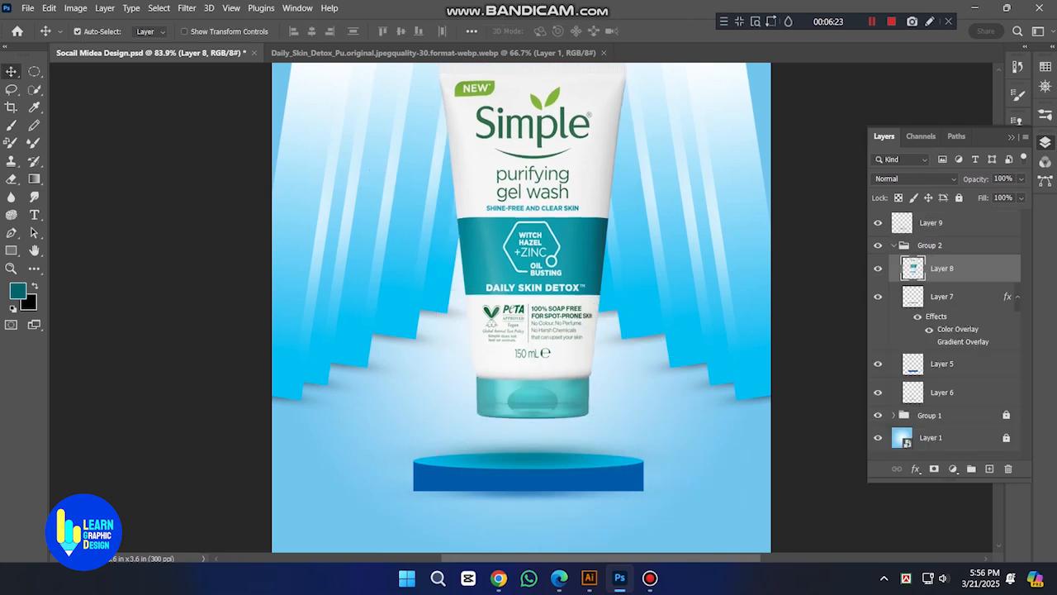
key(ctrl+z)
key(ctrl+shift+bracketright)
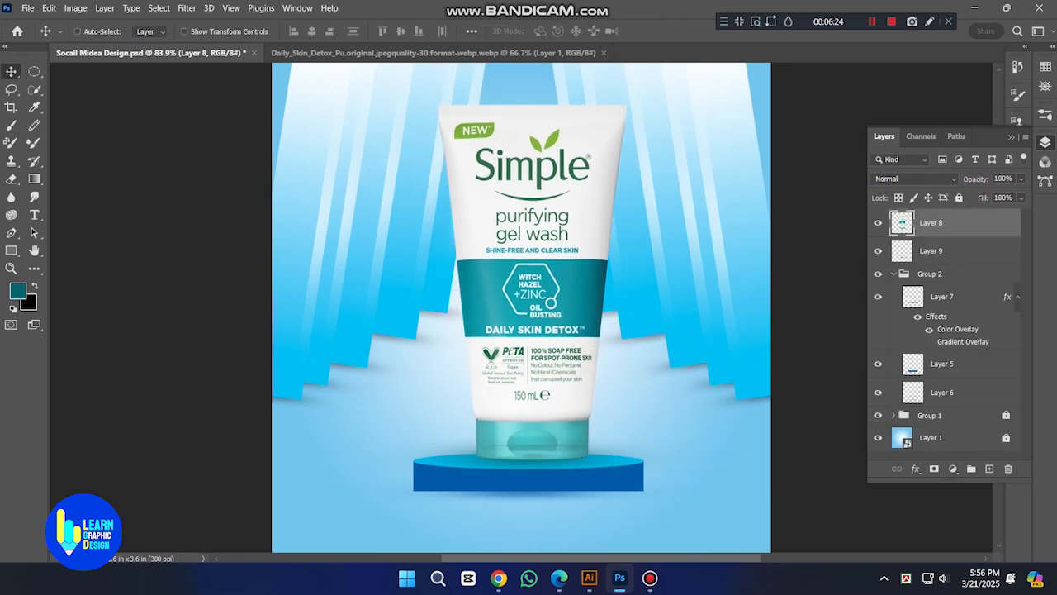
Step: Flatten the teal shadow on Layer 9 to 54% height and lower it onto the podium's top surface
scroll(552, 447, up, 5)
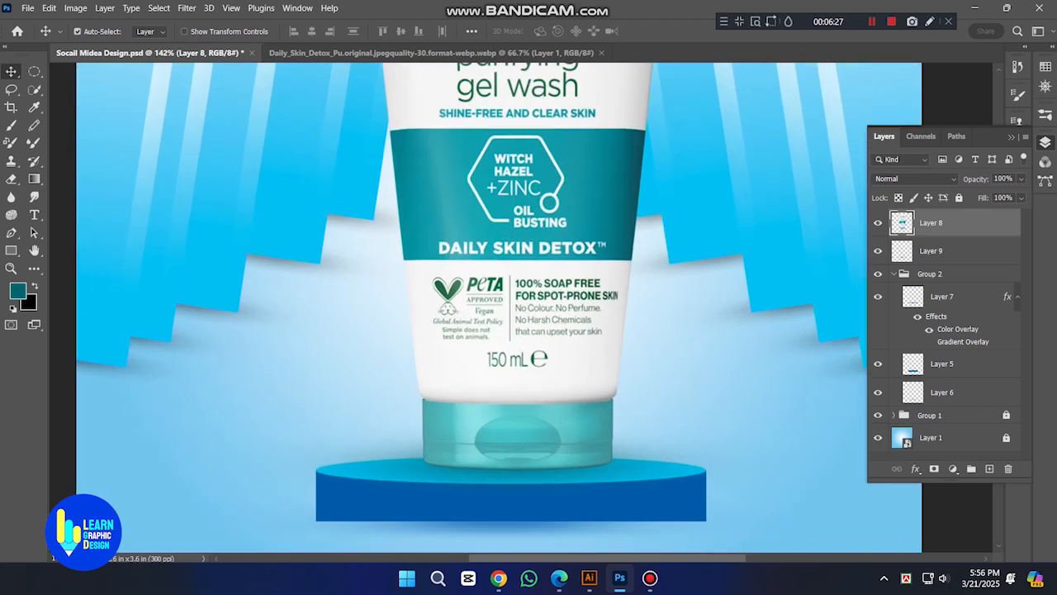
ctrl+click(578, 469)
key(ctrl+t)
drag(511, 418, 511, 443)
drag(511, 495, 511, 483)
drag(668, 458, 669, 465)
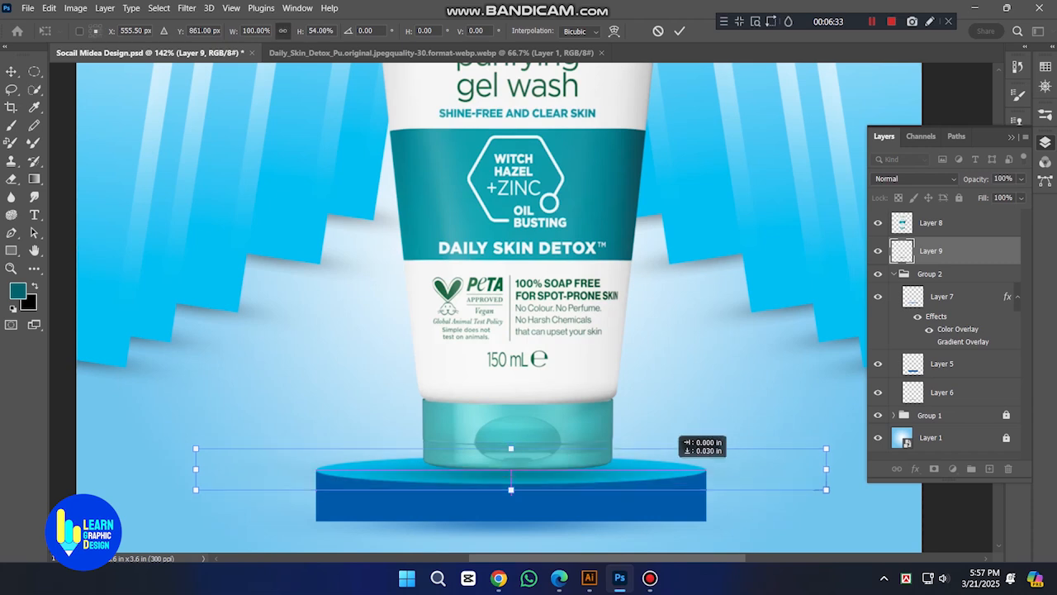
key(Return)
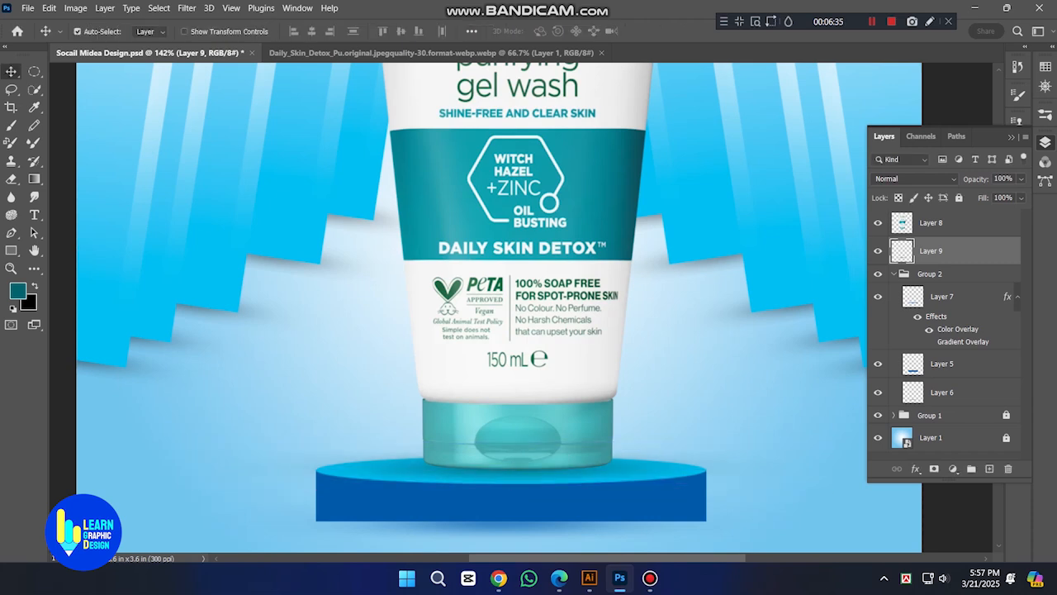
Step: Set the blending mode of the teal shadow on Layer 9 to Multiply
click(913, 178)
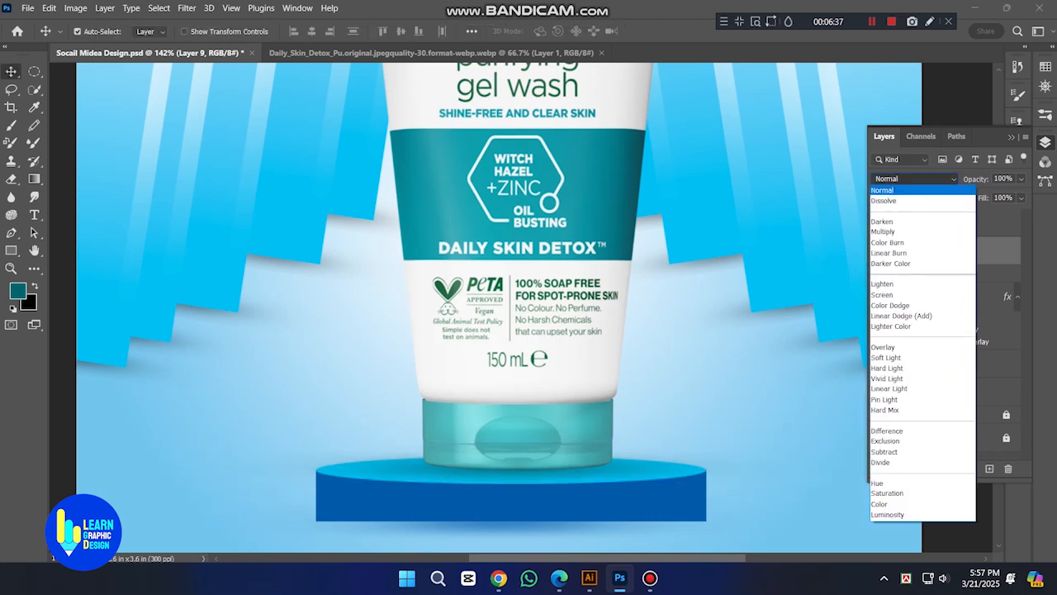
click(883, 231)
key(Tab)
key(ctrl+0)
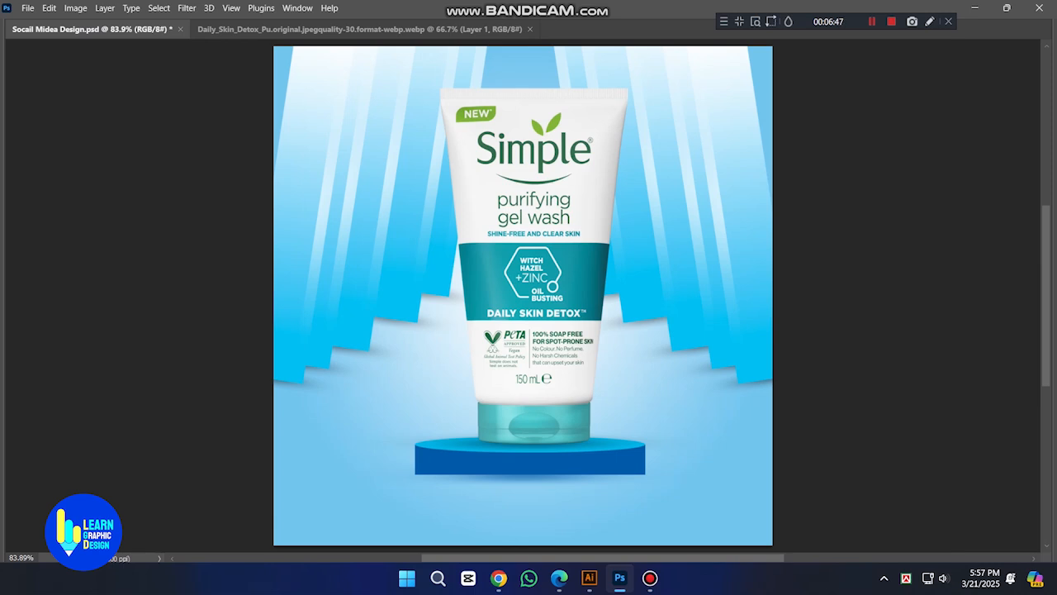
Step: Select the tube, its shadow and the podium together and enlarge them slightly
scroll(717, 449, down, 5)
drag(700, 487, 528, 390)
key(ctrl+t)
drag(607, 469, 607, 477)
key(Return)
scroll(679, 213, up, 2)
drag(679, 213, 629, 166)
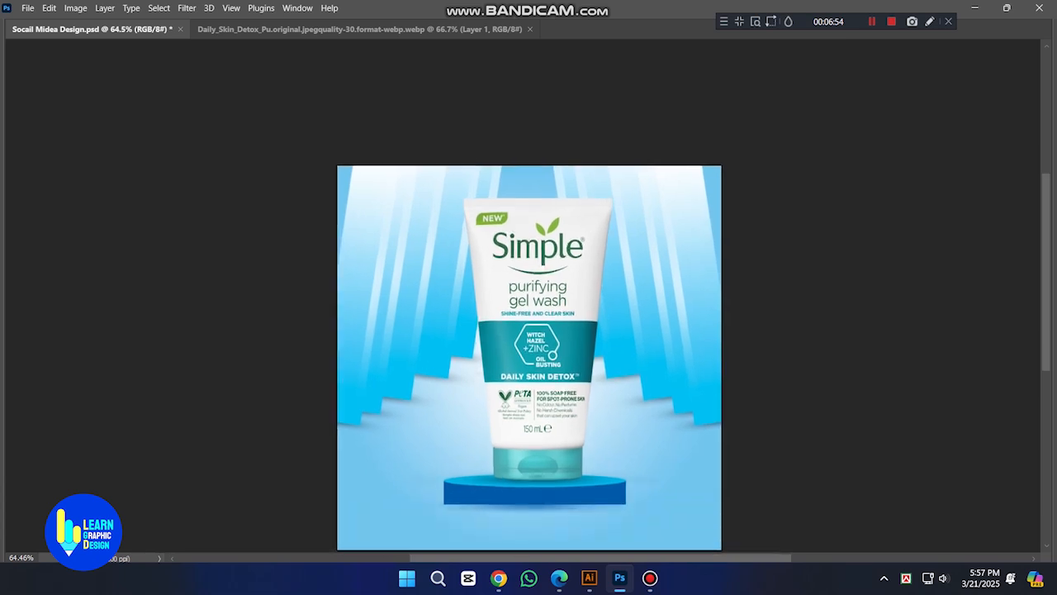
scroll(549, 462, up, 3)
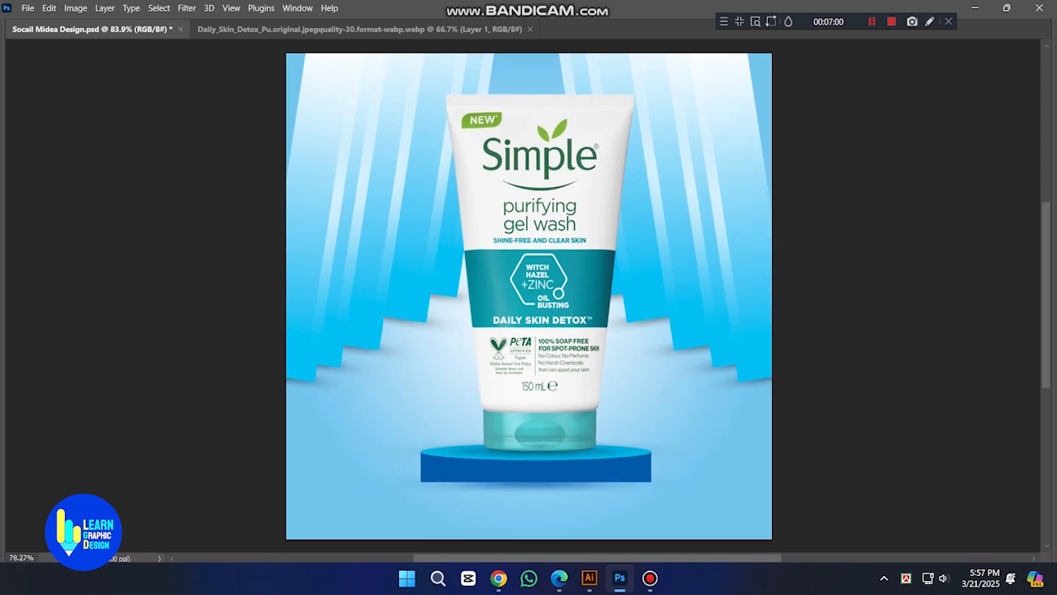
scroll(523, 296, down, 1)
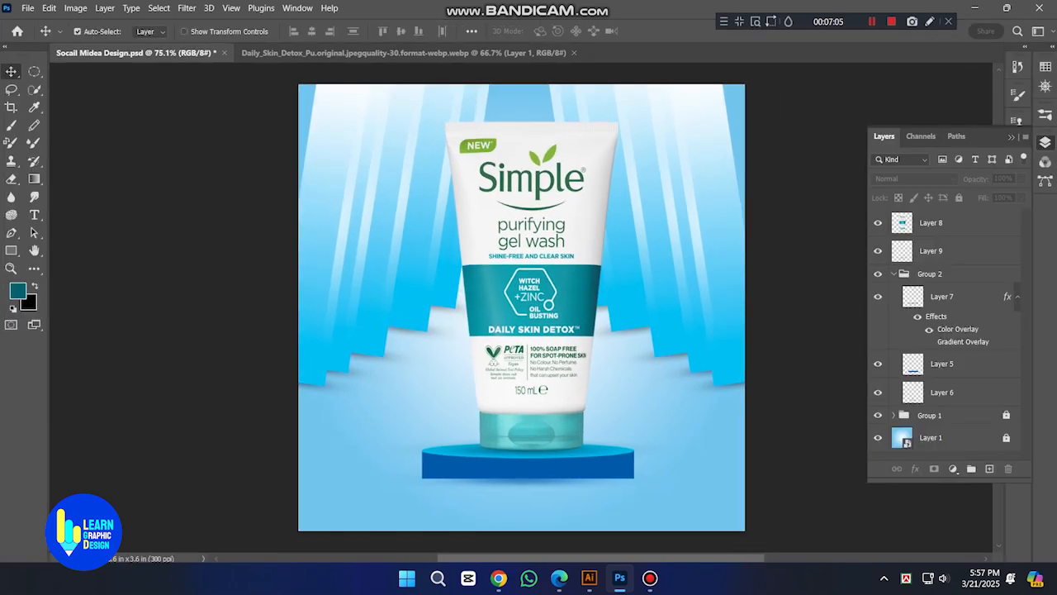
Step: Collapse Group 2, unlock Group 1 and scale its gradient bars to 89.39% from their top edge, raising their lower ends
click(893, 274)
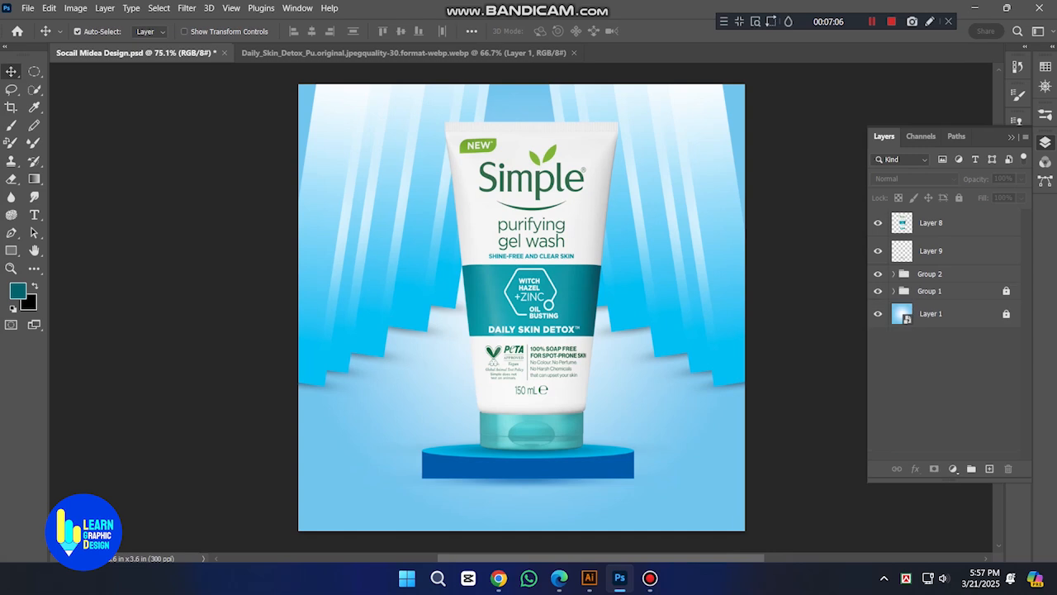
click(878, 290)
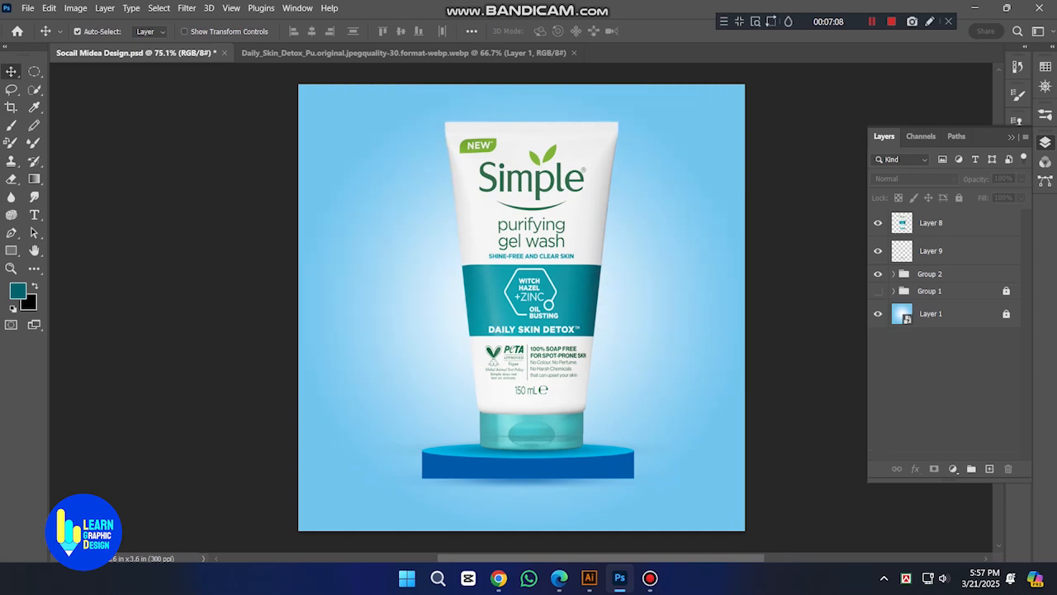
click(878, 290)
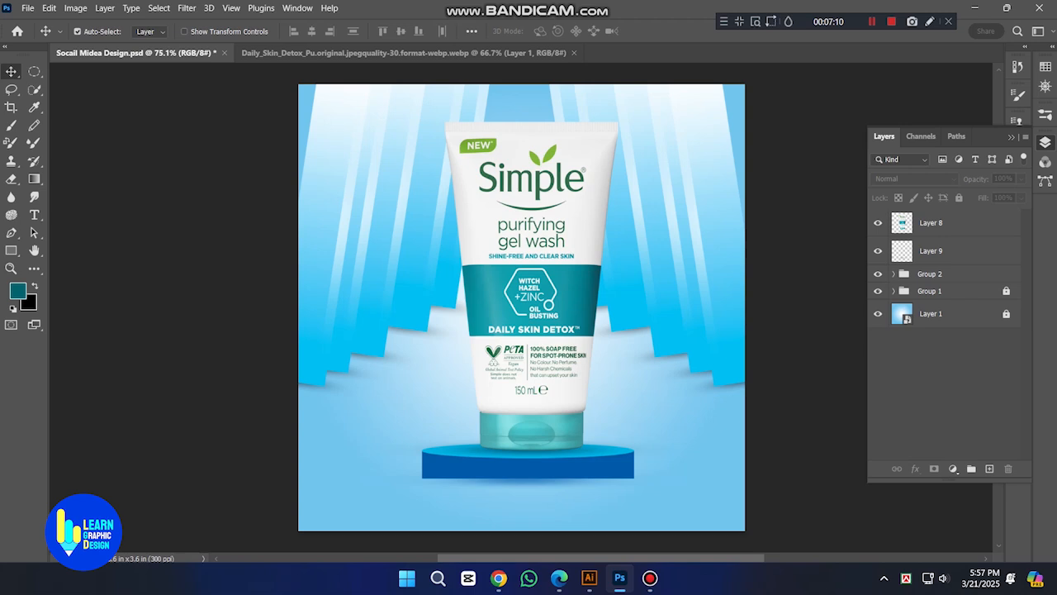
drag(534, 349, 500, 349)
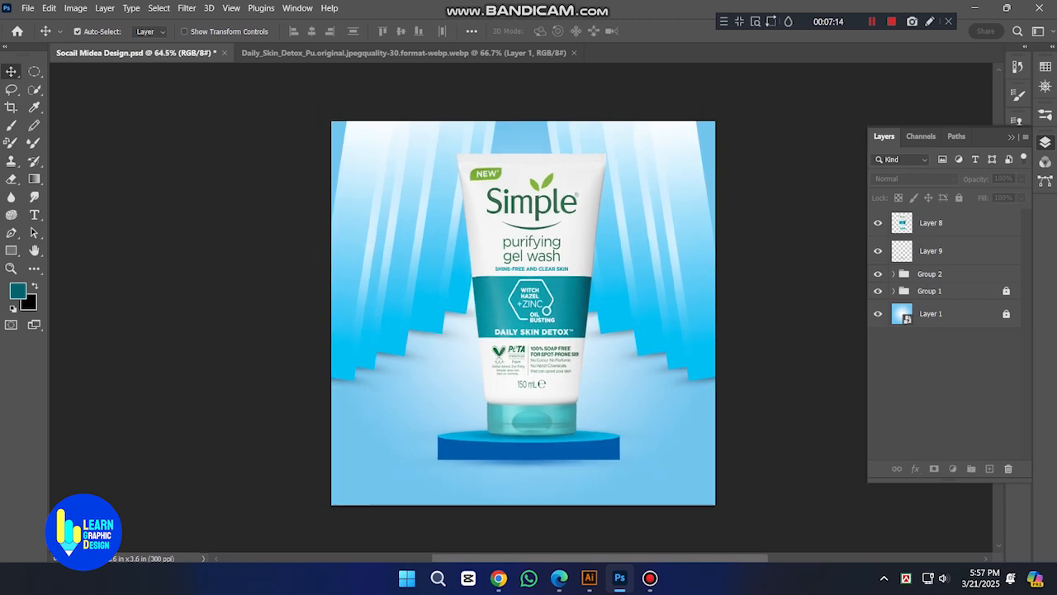
click(1006, 290)
key(ctrl+t)
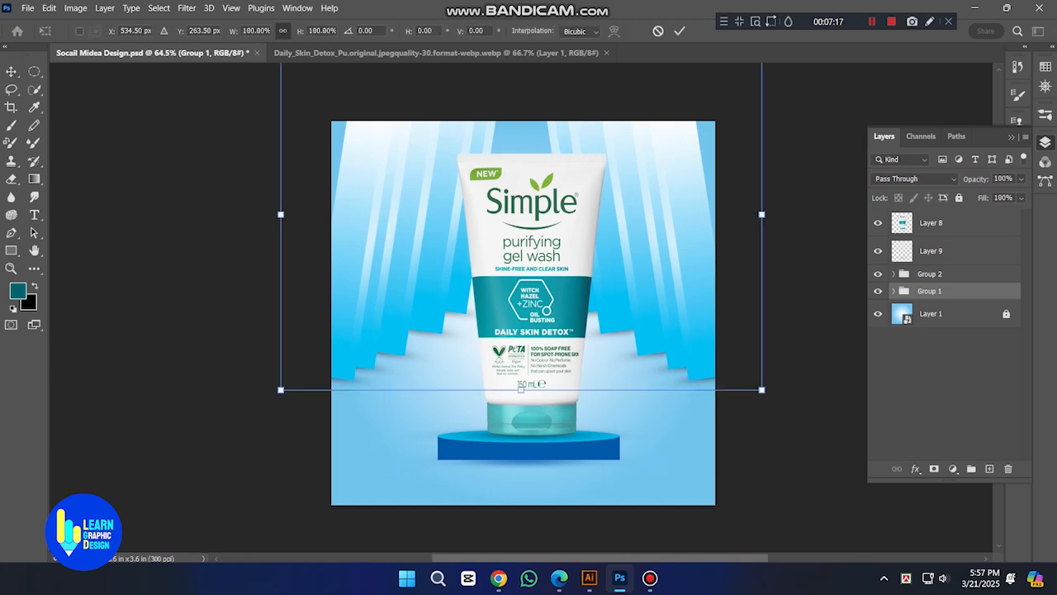
drag(521, 388, 528, 353)
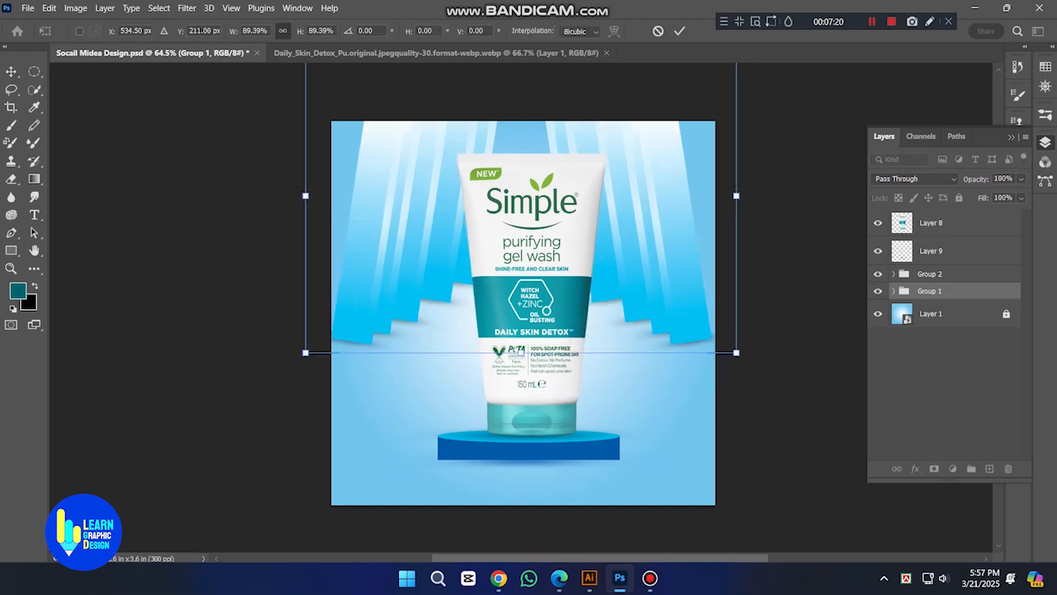
key(Return)
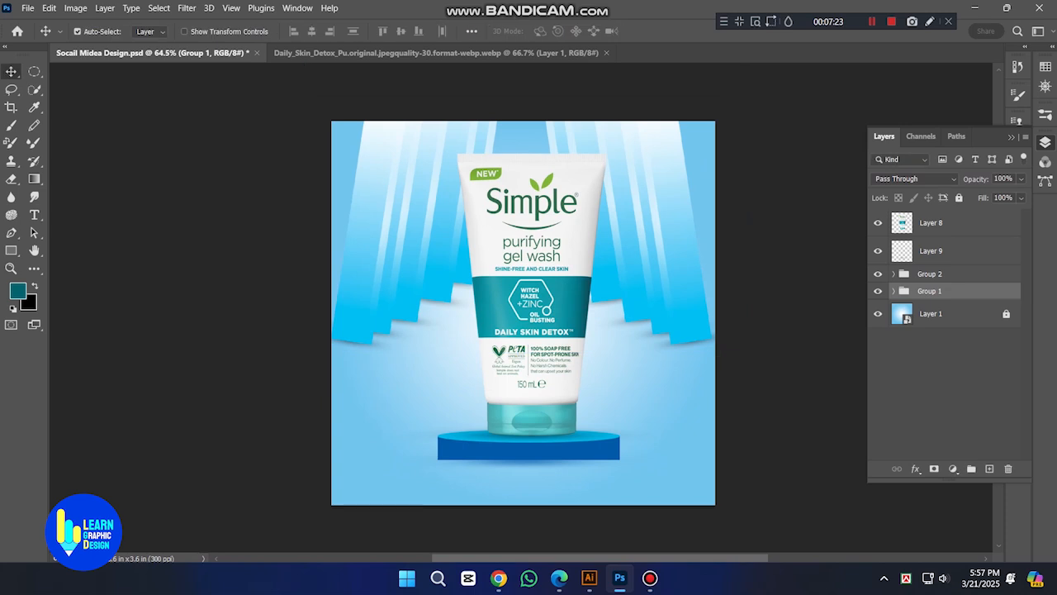
Step: Enlarge the gradient bars in Group 1 to 110.22% upward, keeping their lower edge in place
drag(520, 352, 511, 402)
key(ctrl+t)
drag(512, 87, 511, 62)
key(Return)
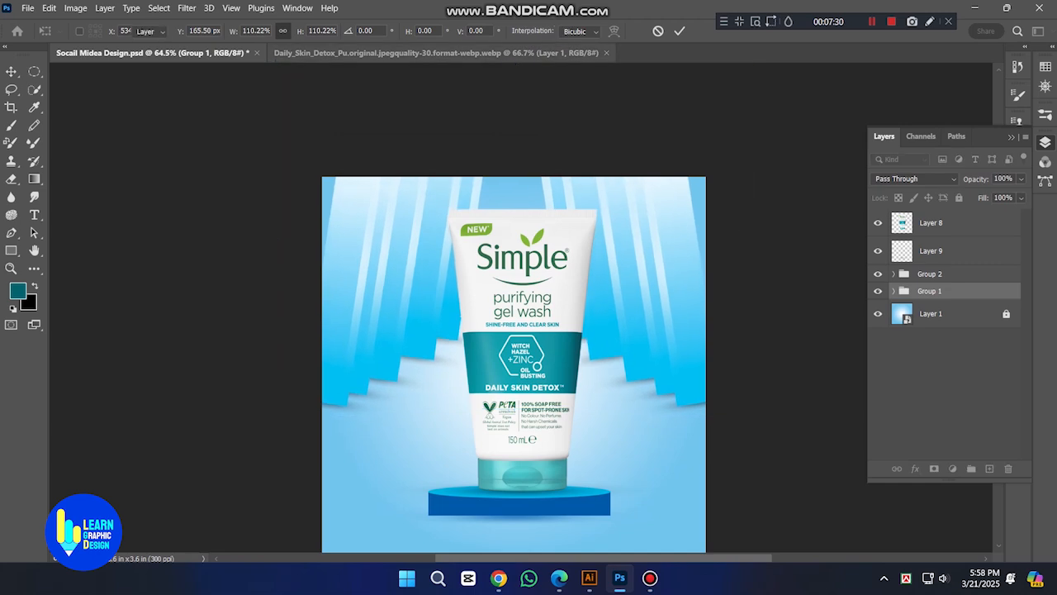
Step: Save Socail Midea Design.psd and close the Daily_Skin_Detox product image document
key(Tab)
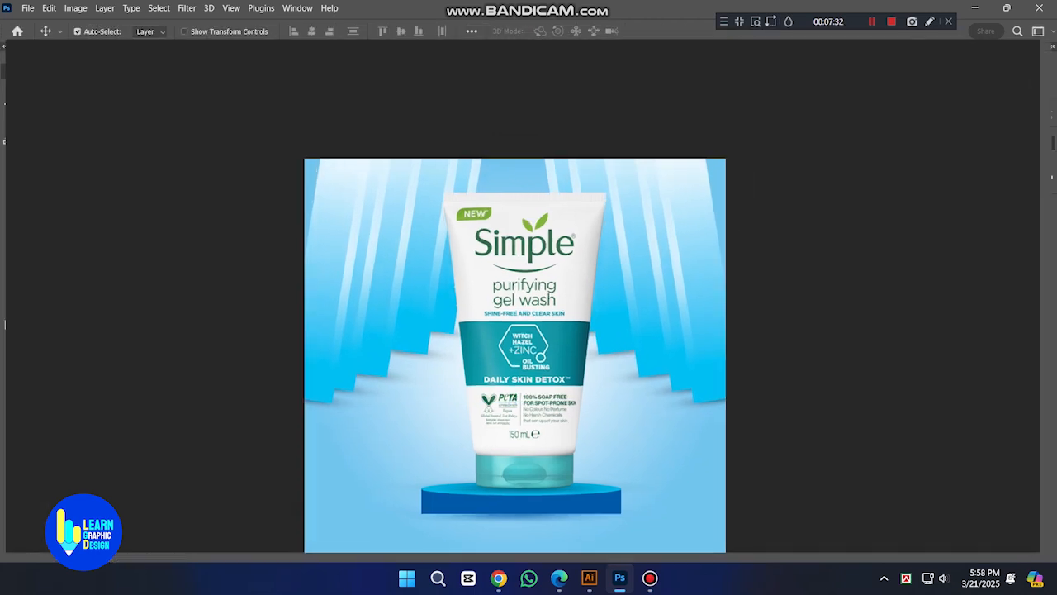
key(ctrl+0)
key(ctrl+minus)
key(ctrl+minus)
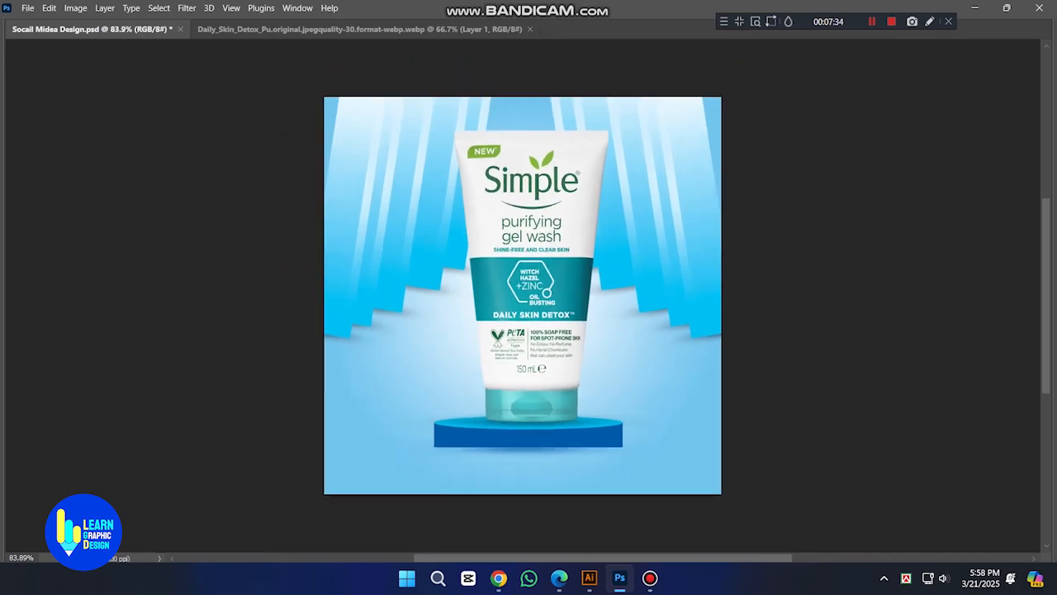
key(ctrl+0)
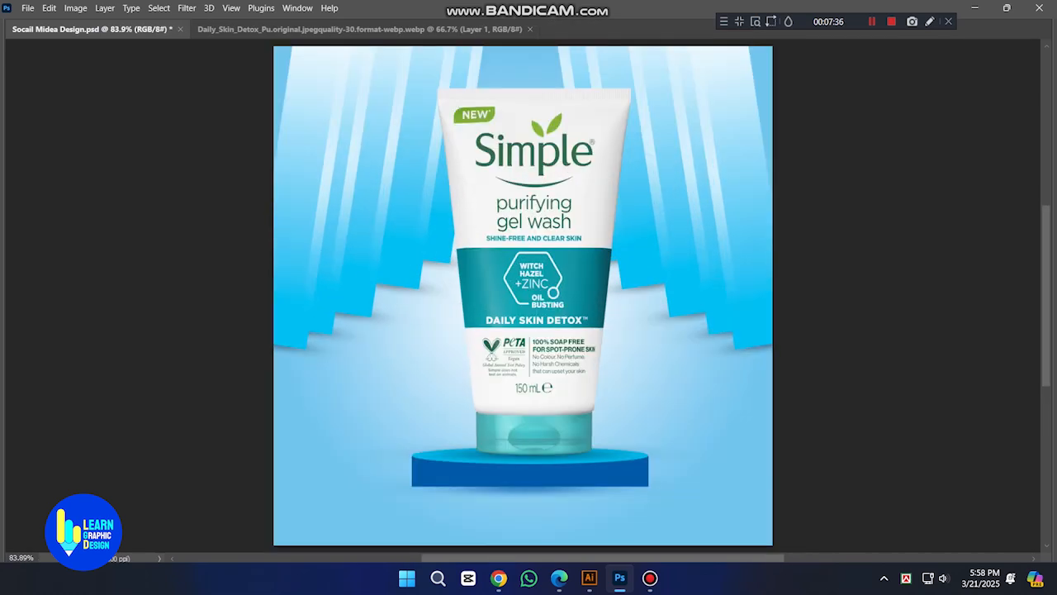
key(ctrl+s)
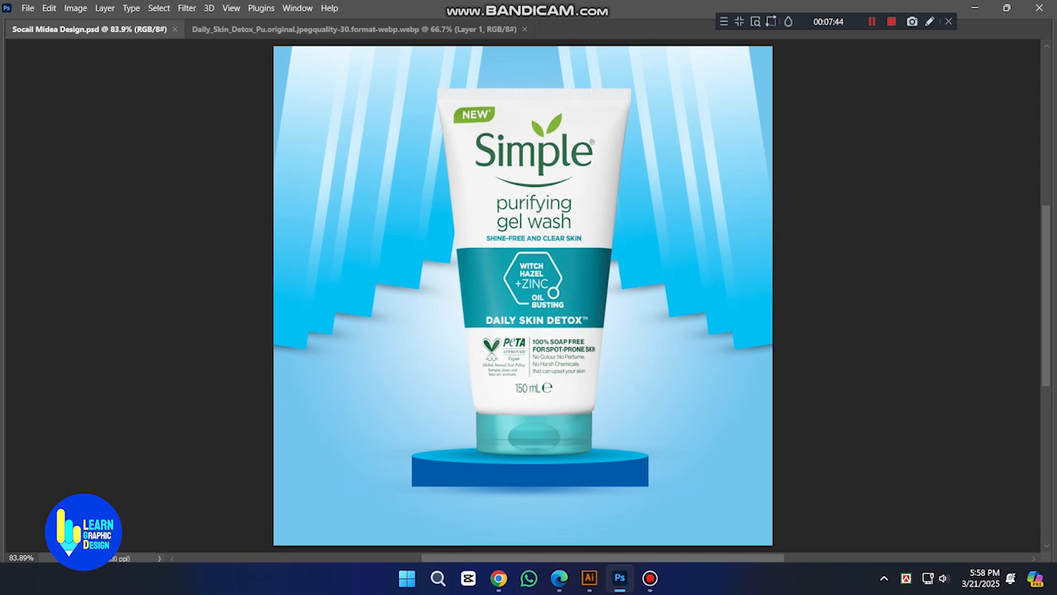
key(ctrl+Tab)
key(ctrl+w)
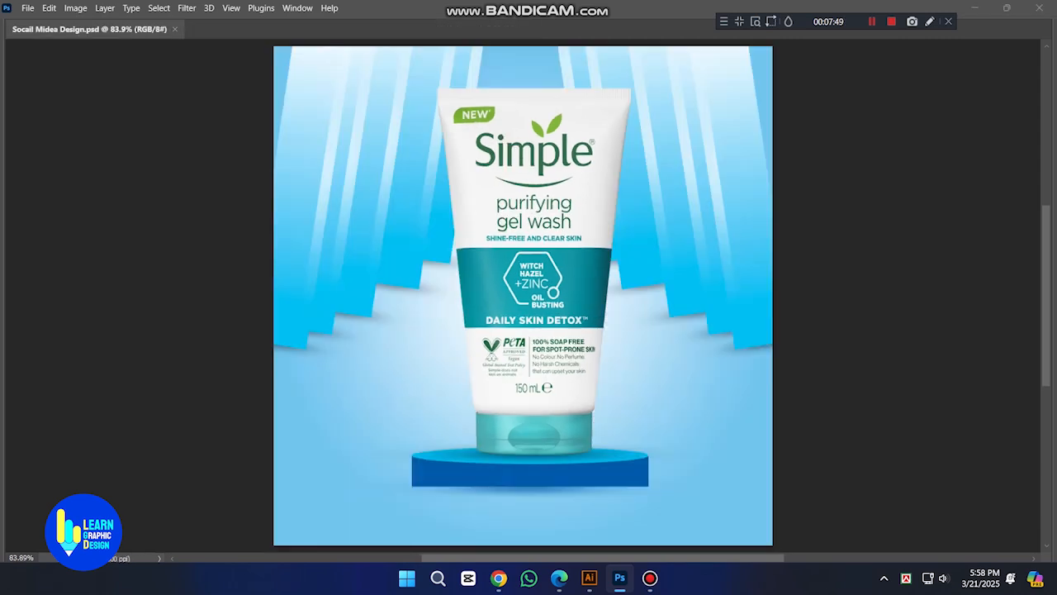
Step: Open pngimg.com - water_PNG50220.png from the Downloads folder and bring its water splash into the social media design
key(ctrl+o)
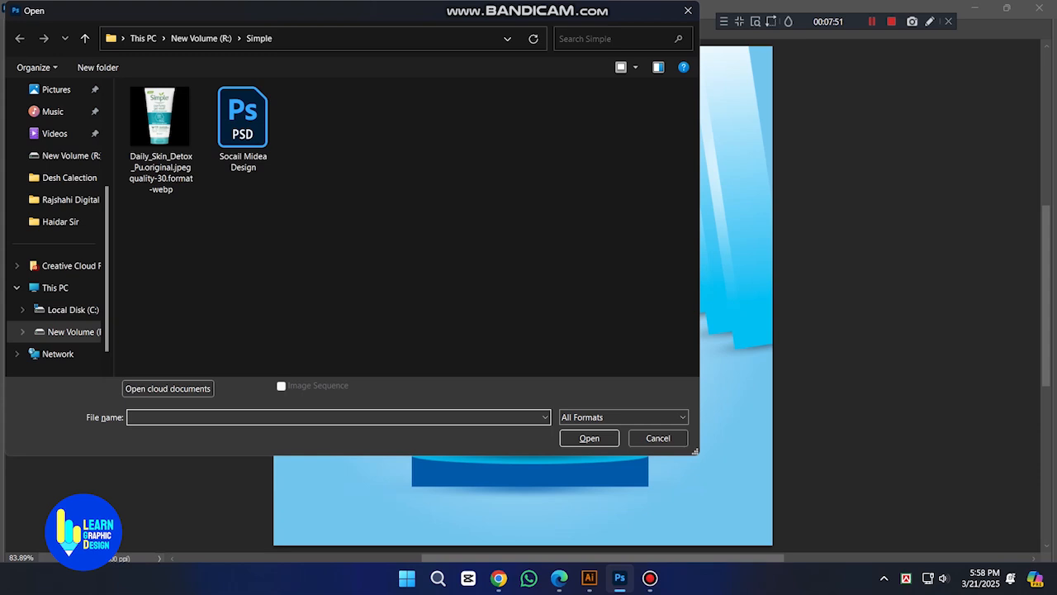
scroll(58, 223, up, 2)
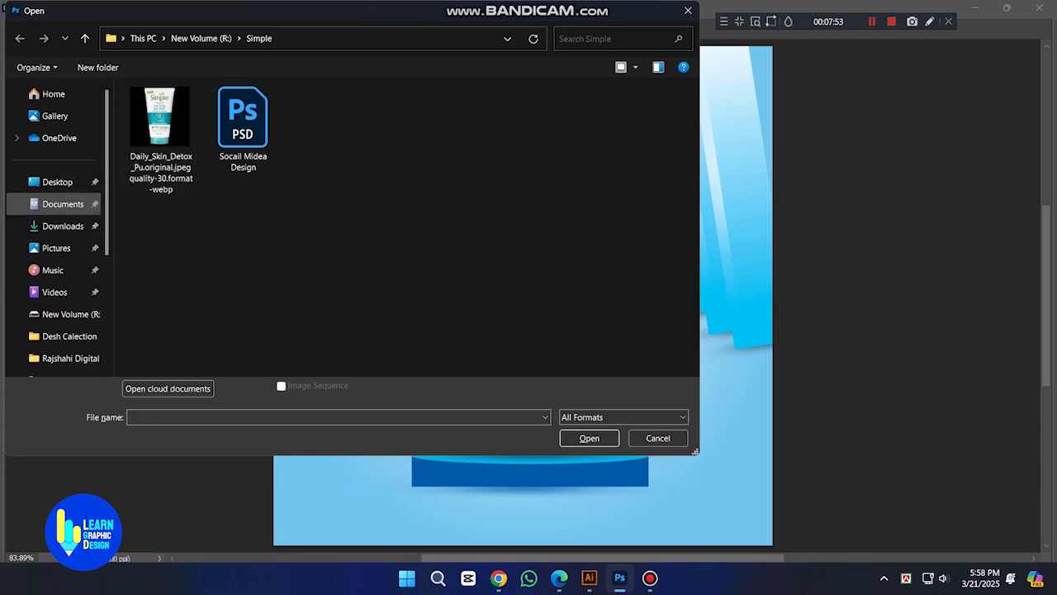
click(63, 226)
double_click(175, 152)
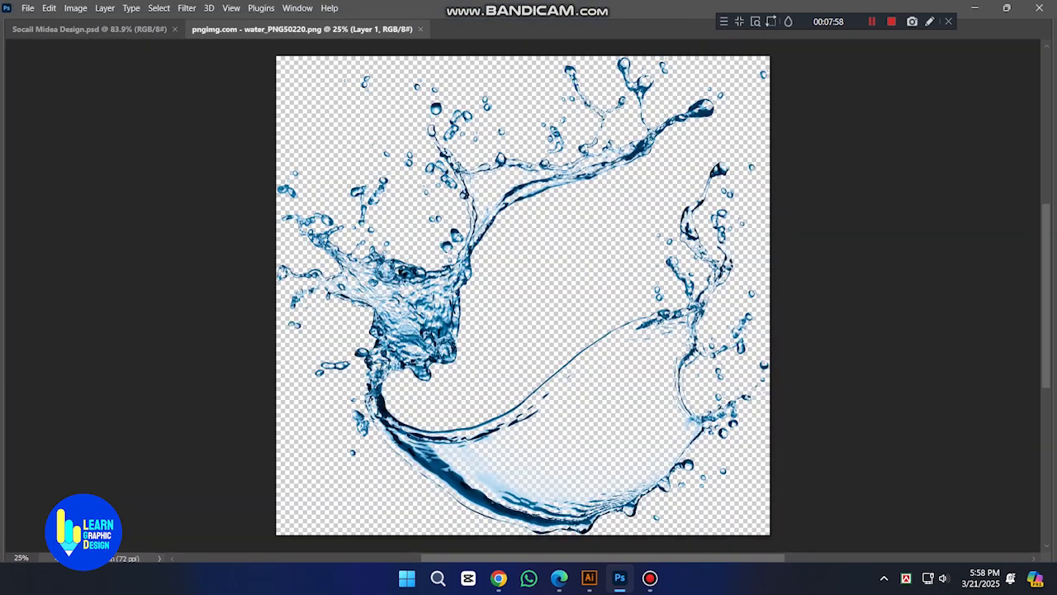
drag(429, 296, 296, 293)
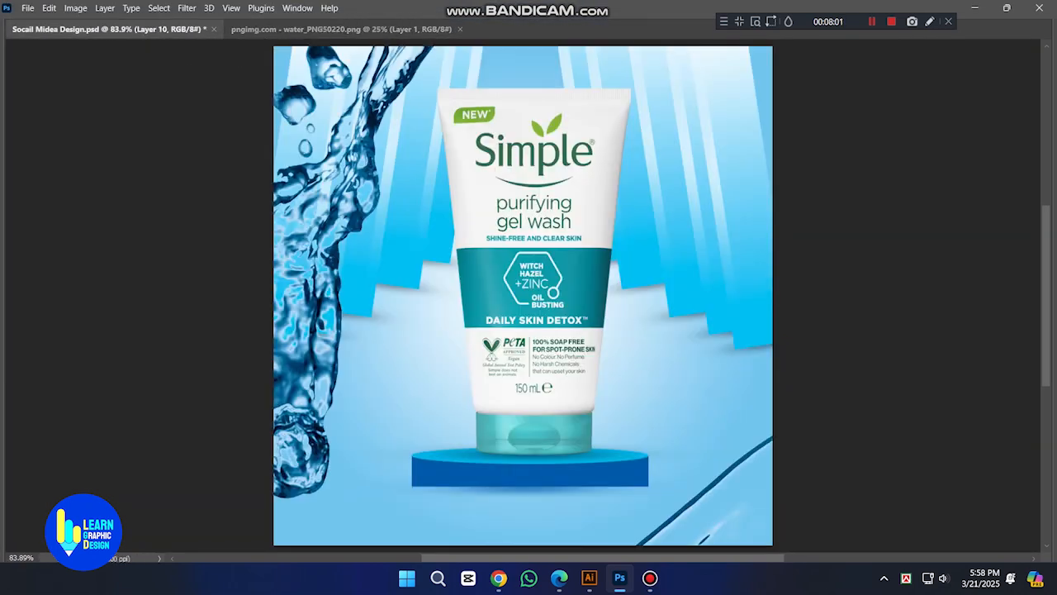
Step: Scale the oversized water splash on Layer 10 down to about 90% of the canvas width
key(ctrl+t)
scroll(770, 257, down, 5)
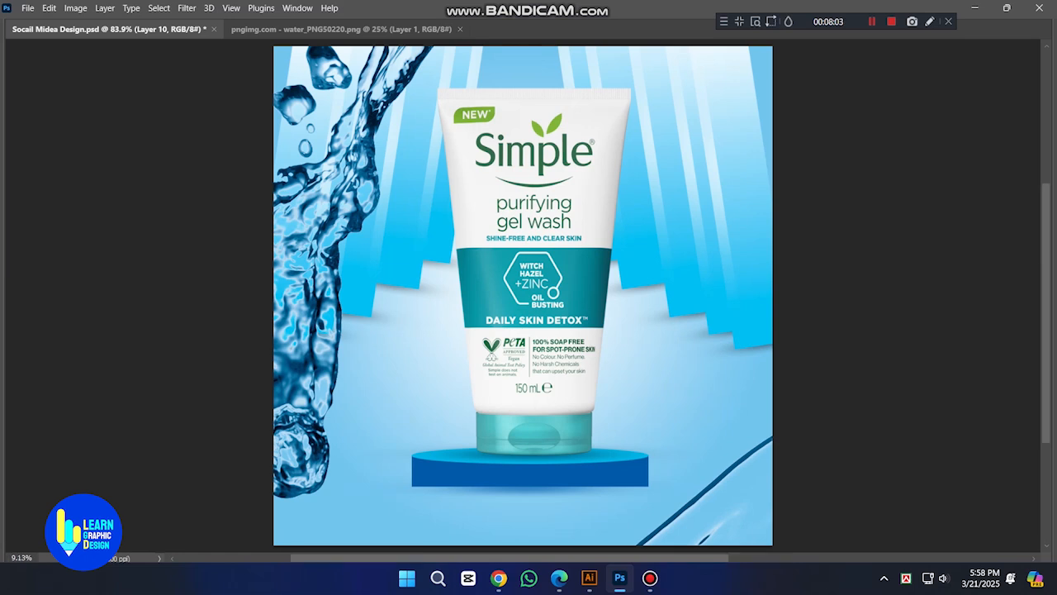
scroll(770, 257, down, 2)
scroll(769, 258, up, 6)
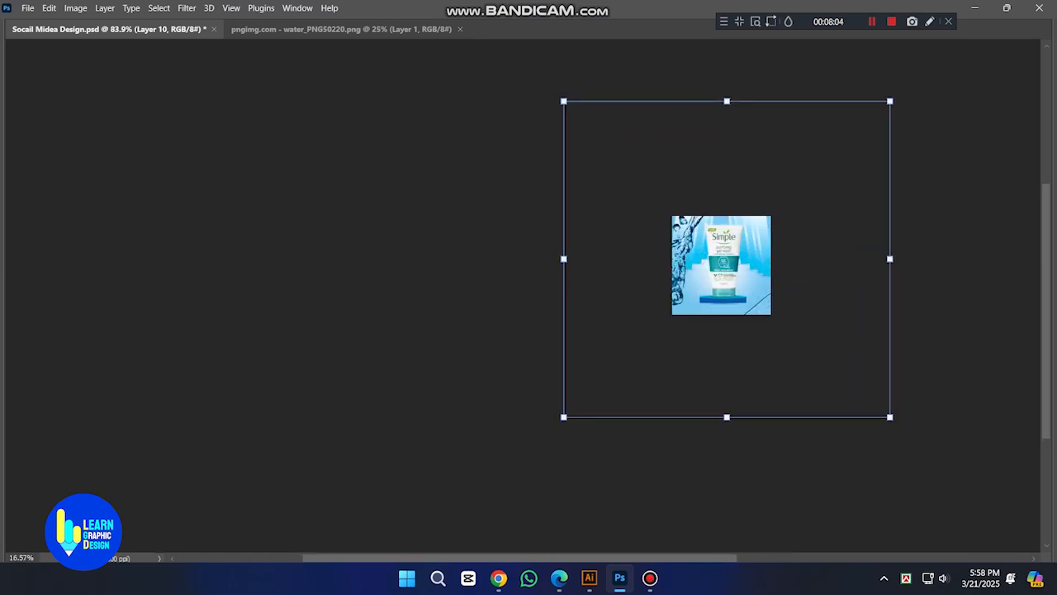
drag(726, 417, 727, 265)
drag(727, 100, 727, 178)
scroll(737, 250, up, 3)
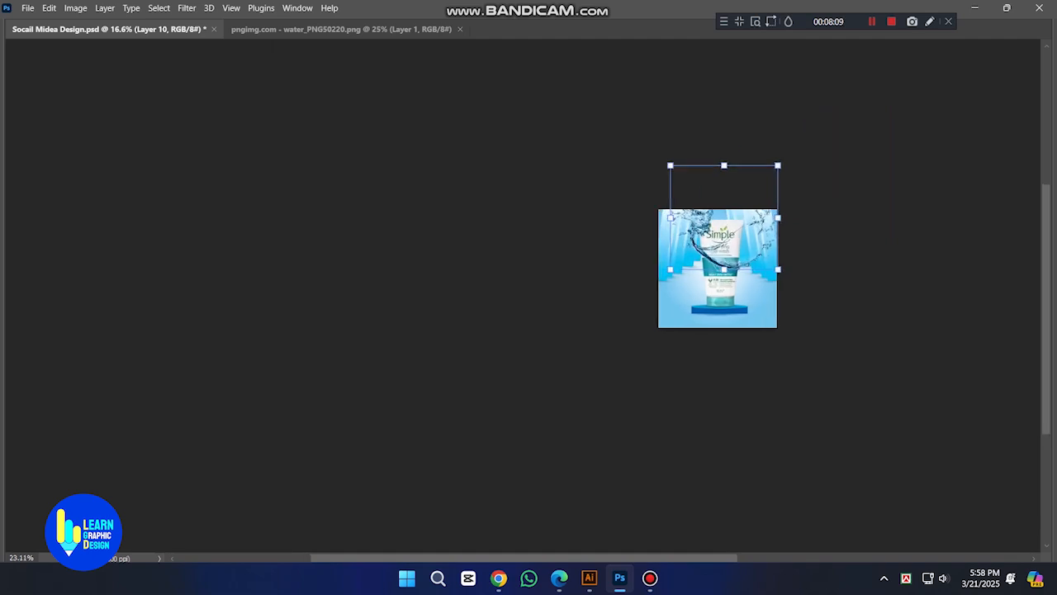
Step: Position the water splash around the tube, with its lower curve crossing the podium and nearly centred on the canvas
scroll(738, 250, right, 2)
scroll(615, 241, up, 5)
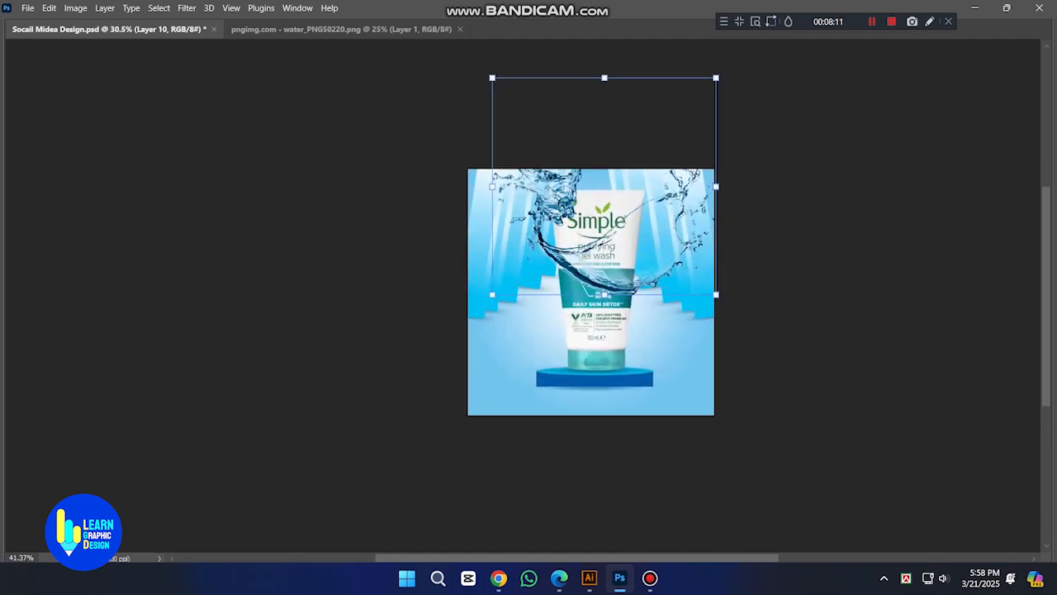
drag(615, 241, 590, 225)
drag(634, 189, 641, 284)
drag(644, 244, 602, 302)
key(Return)
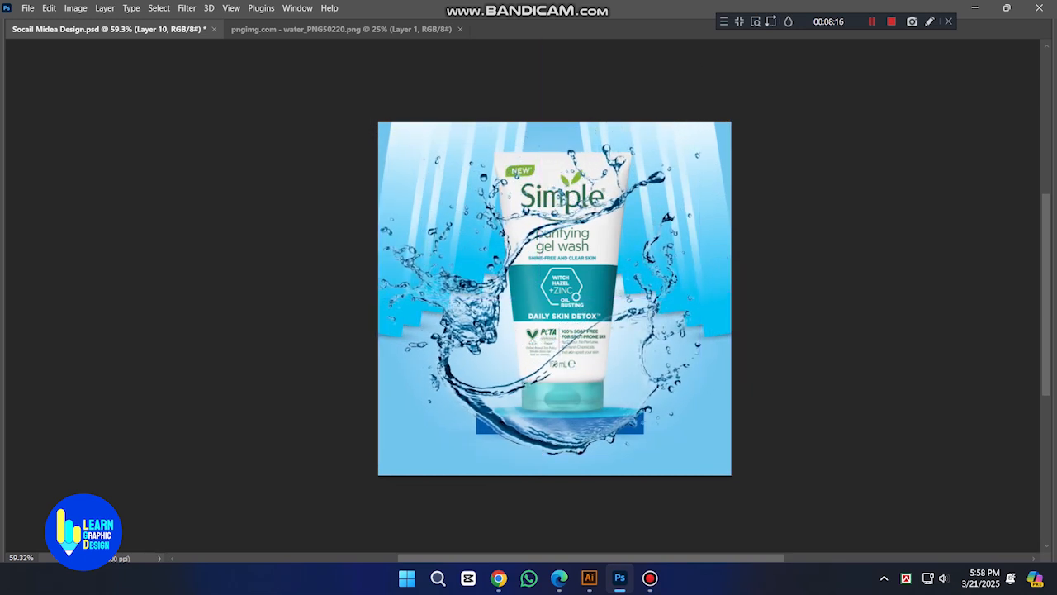
key(shift+Right)
key(shift+Right)
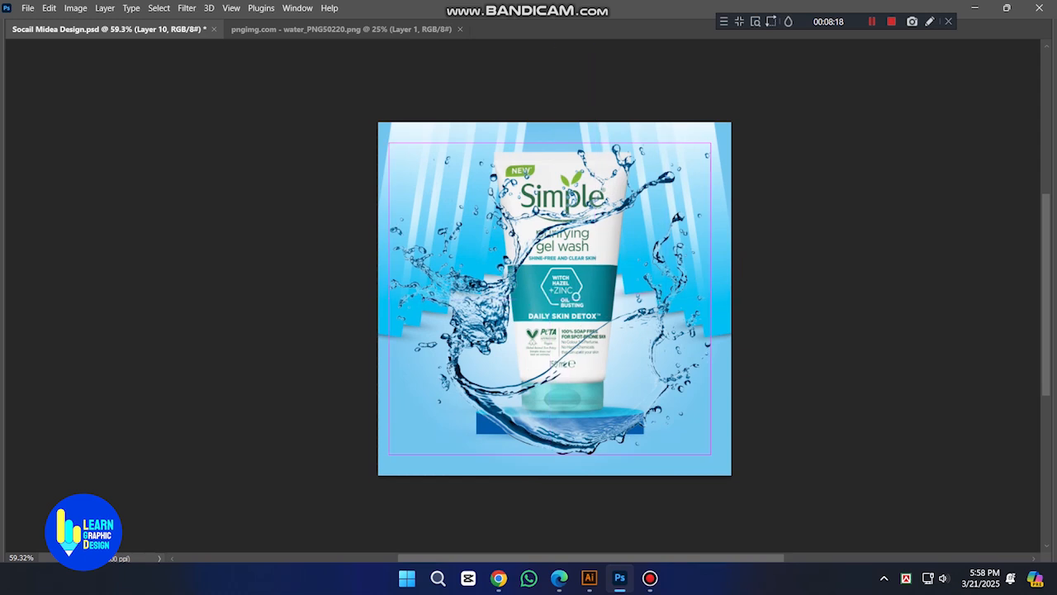
scroll(631, 305, up, 3)
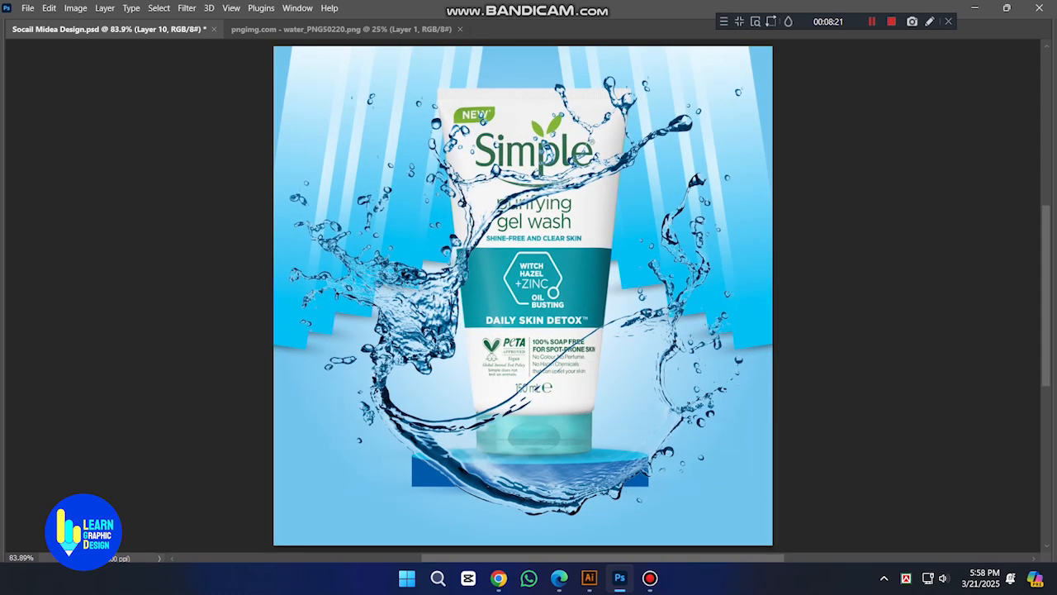
Step: Send the water splash layer backward in the stack until it lies behind both the tube and the podium
key(ctrl+bracketleft)
key(ctrl+bracketleft)
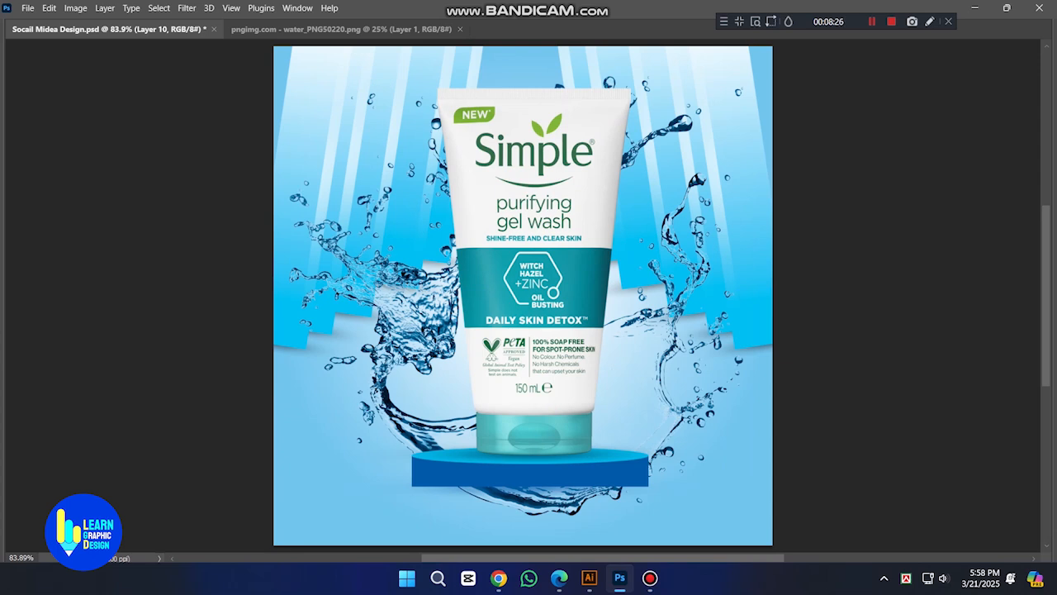
key(ctrl+bracketright)
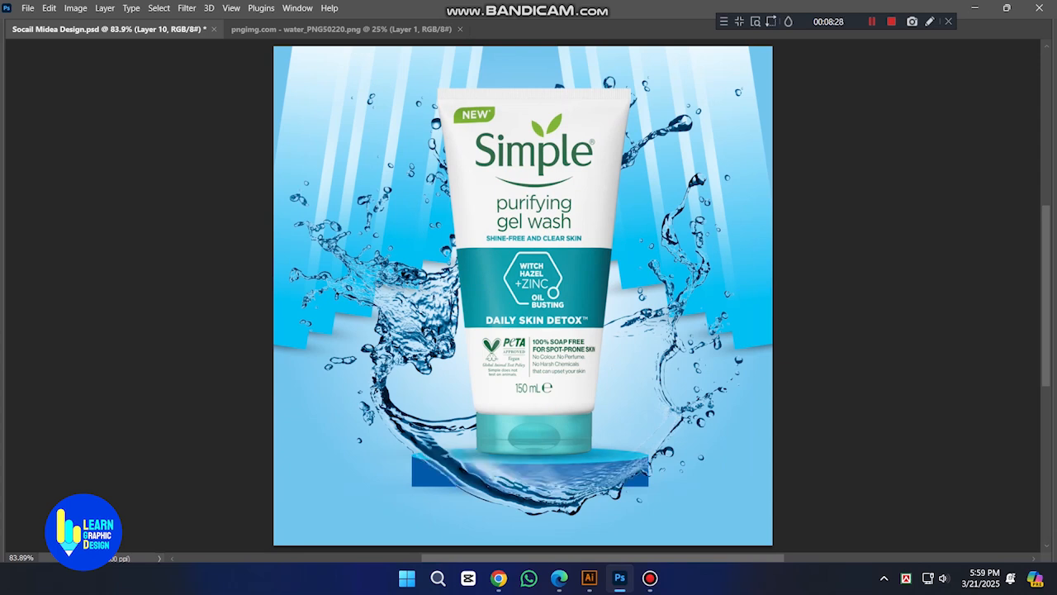
key(ctrl+bracketleft)
key(ctrl)
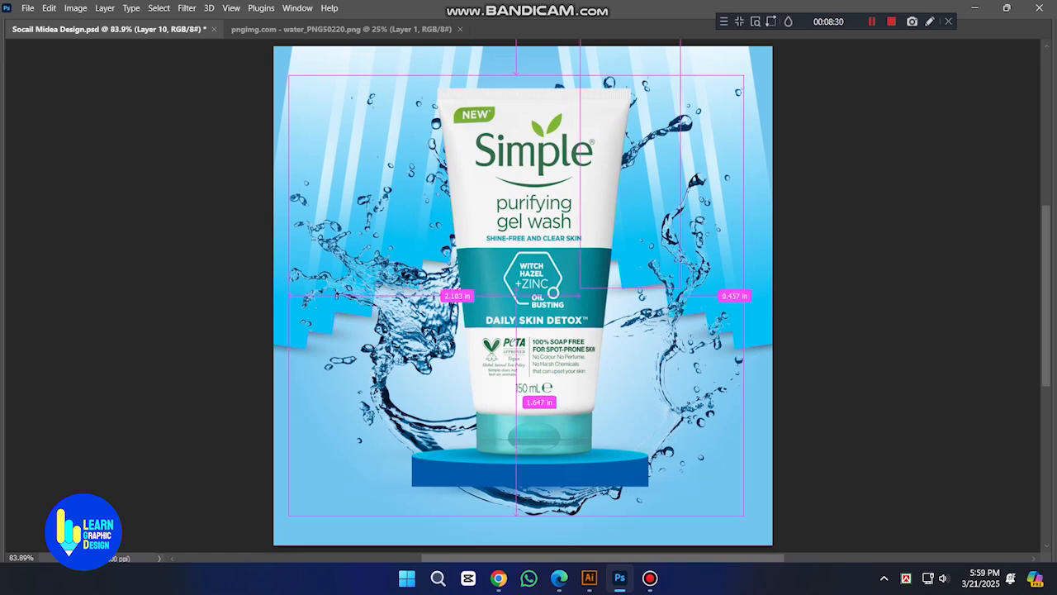
Step: Rotate the water splash about a quarter turn counterclockwise and lower it so its thick arc curves beside the tube's right side
scroll(611, 251, down, 2)
key(ctrl+t)
drag(531, 472, 531, 479)
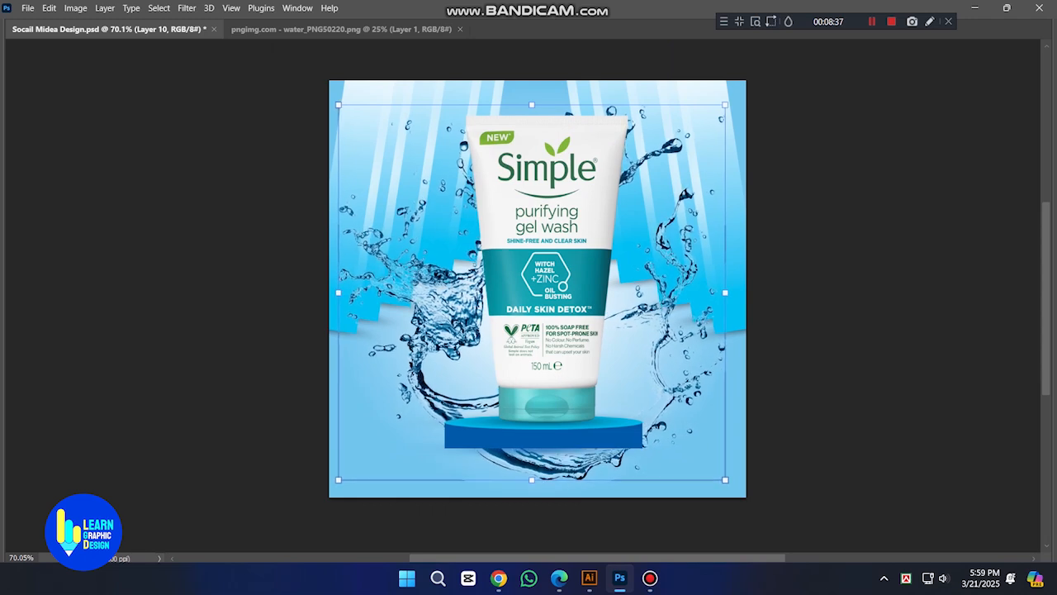
drag(725, 473, 694, 77)
drag(688, 311, 690, 350)
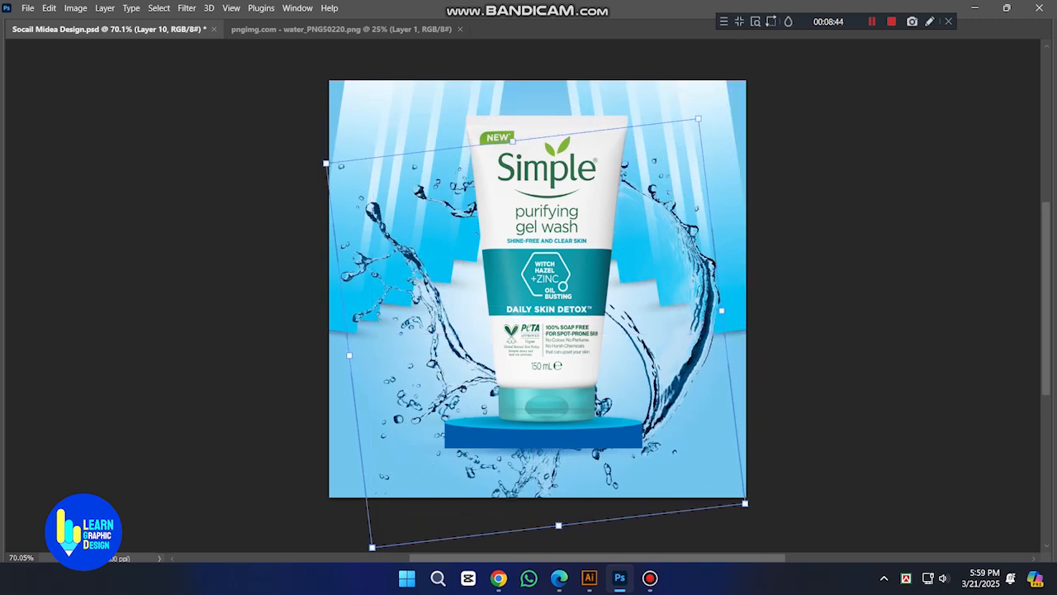
Step: Enlarge the rotated water splash to slightly more than the canvas width and shift it down and left around the podium
drag(512, 140, 506, 97)
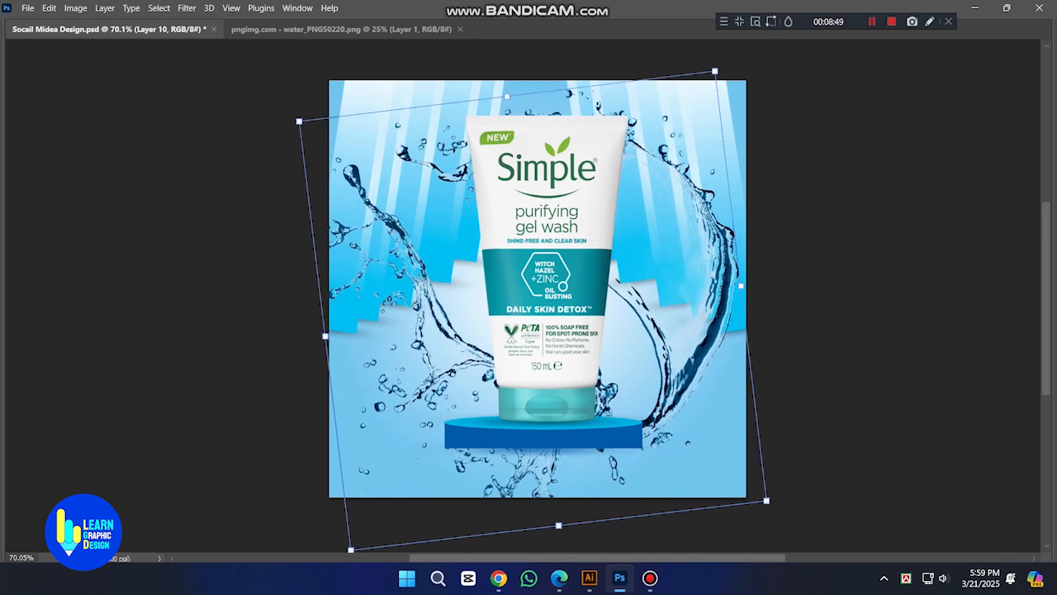
drag(692, 328, 679, 370)
key(Return)
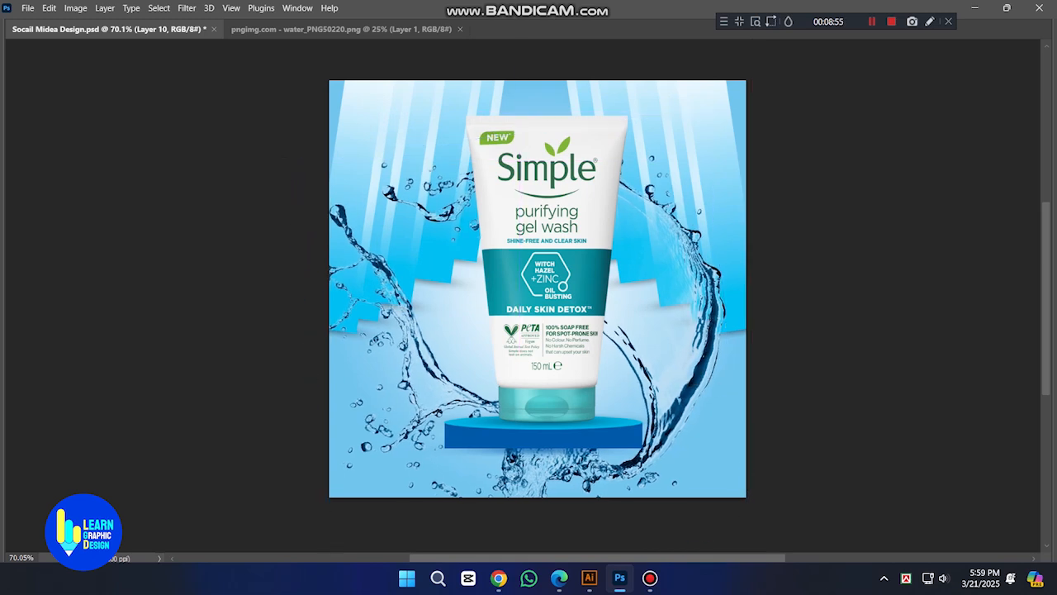
Step: Try 70% opacity on the water splash layer and preview blend modes such as Multiply, Lighten and Vivid Light, ending on Normal at 100%
key(7)
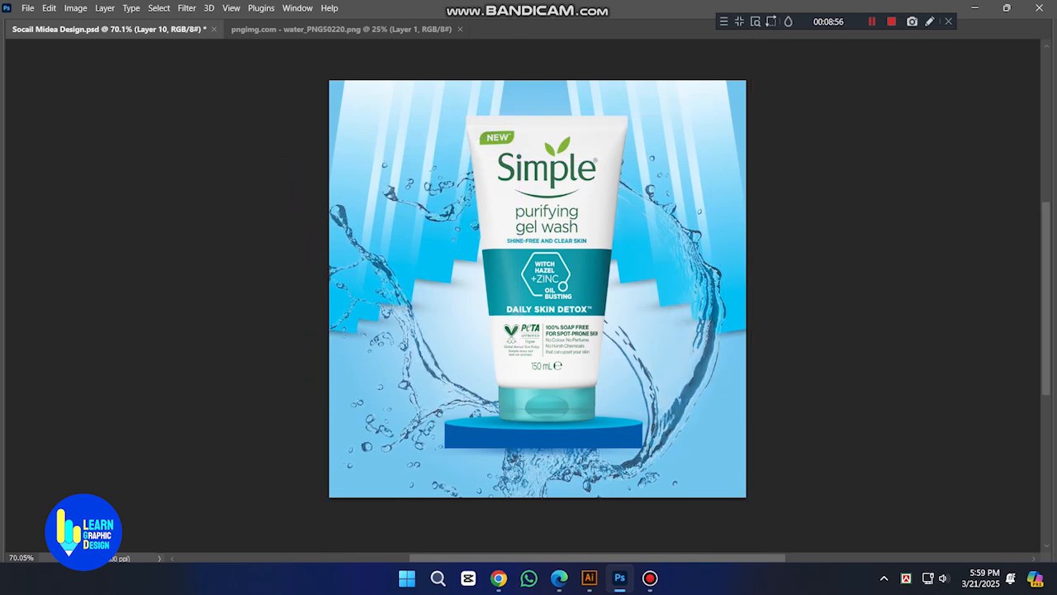
key(0)
key(Tab)
click(913, 178)
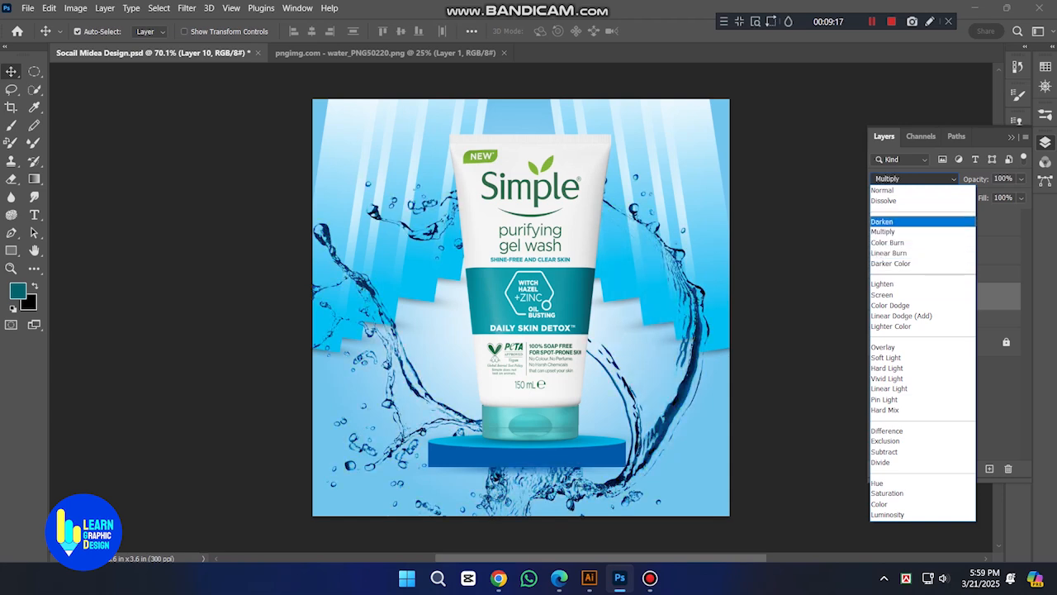
key(Up)
key(Up)
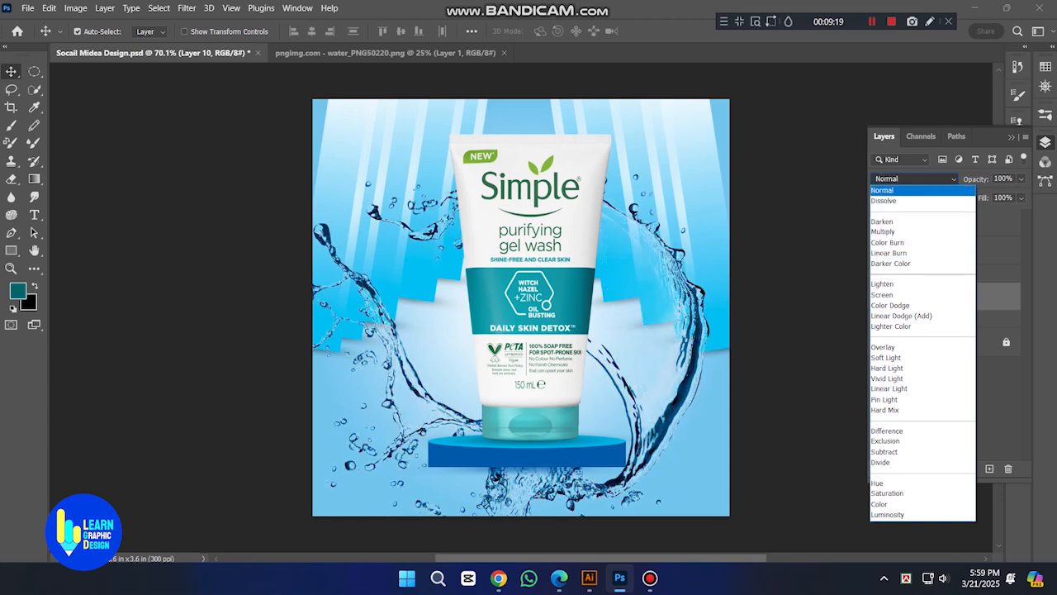
key(Down)
key(Down)
key(Down)
key(Down)
key(Down)
key(Down)
key(Down)
key(Down)
key(Down)
key(Down)
key(Down)
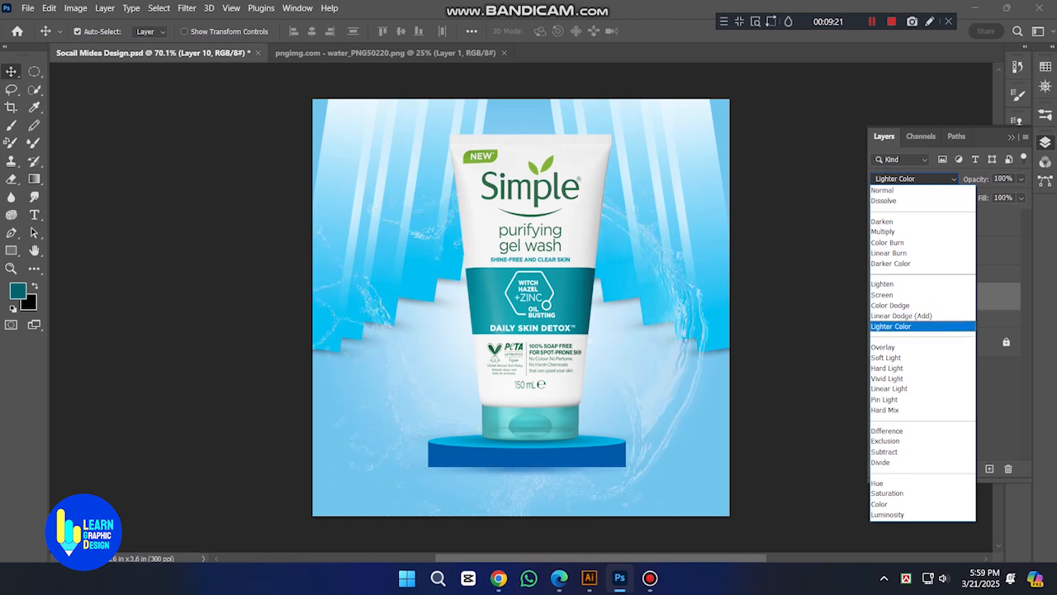
key(Down)
key(Down)
key(Down)
key(Down)
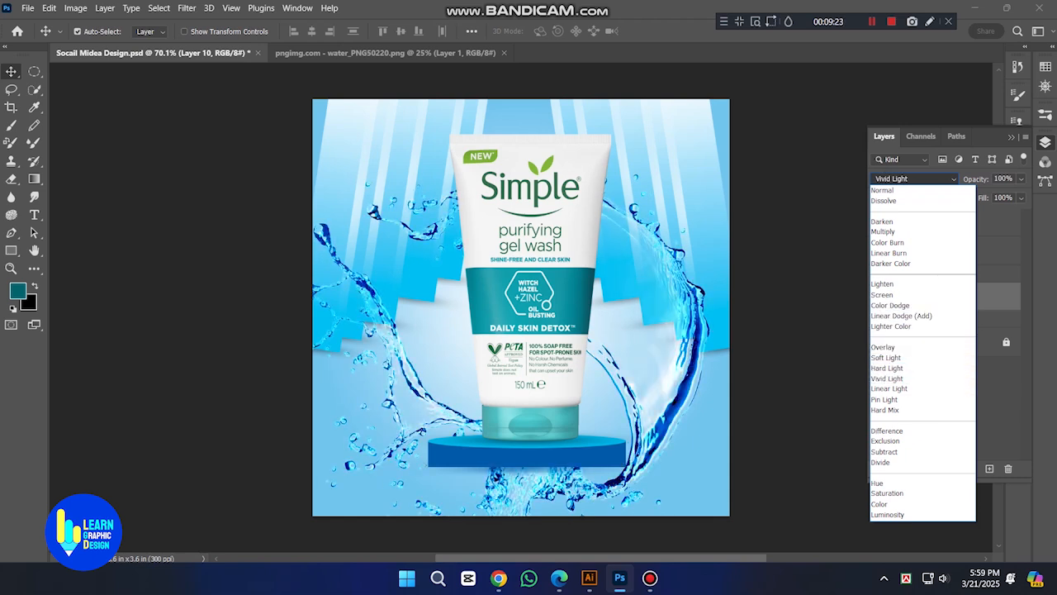
key(Down)
key(Down)
key(Down)
key(Down)
key(Down)
key(Down)
key(Up)
key(Up)
key(Up)
key(Up)
key(Up)
key(Up)
key(Up)
key(Up)
key(Up)
key(Up)
key(Up)
key(Up)
key(Up)
key(Up)
key(Up)
key(Up)
key(Up)
key(Up)
key(Up)
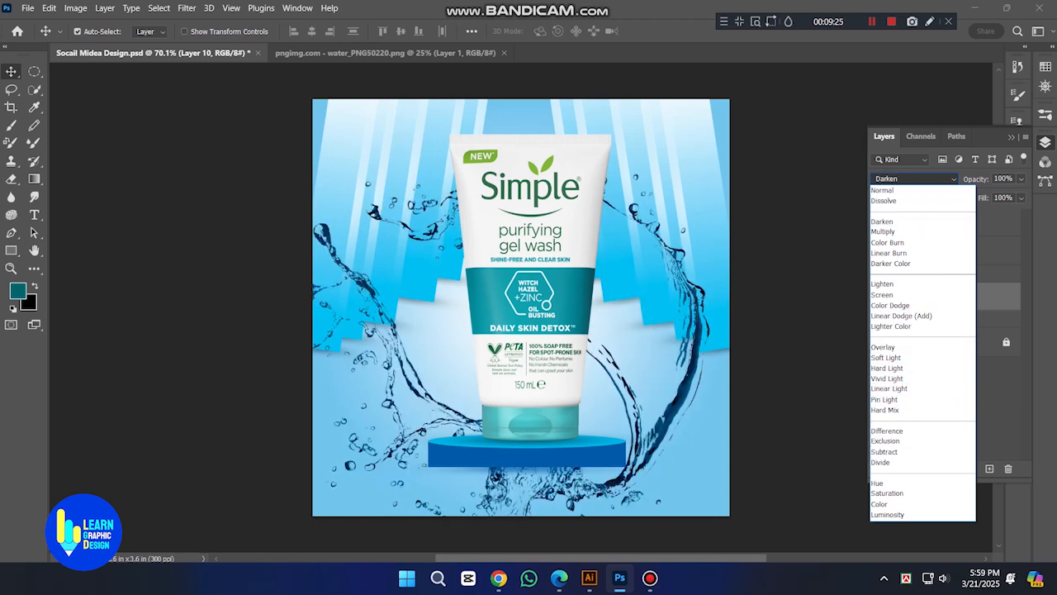
key(Down)
key(Down)
key(Down)
key(Down)
key(Down)
key(Down)
key(Up)
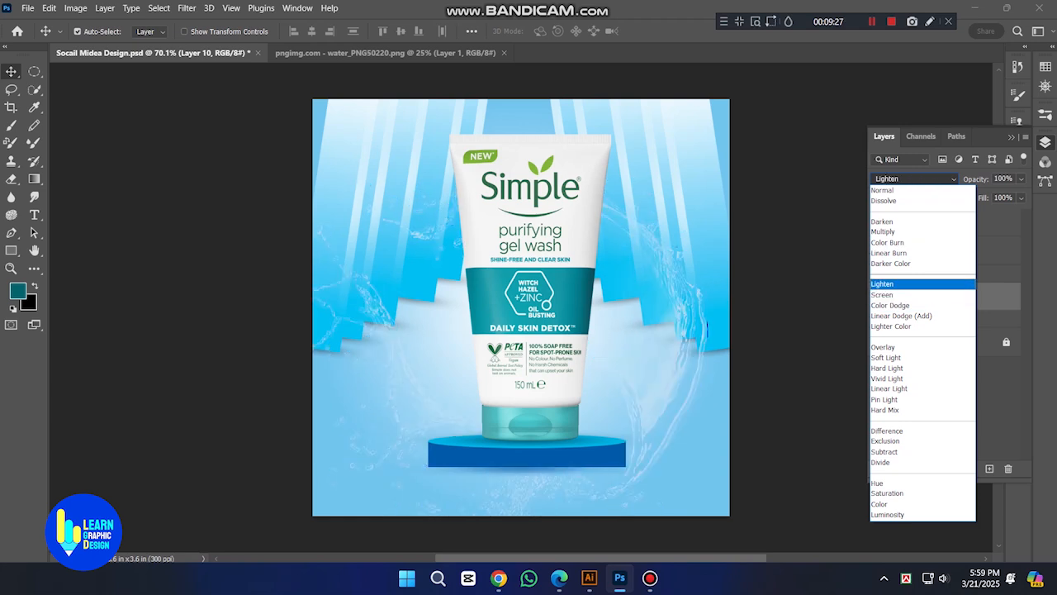
key(Up)
key(Up)
key(Up)
key(Up)
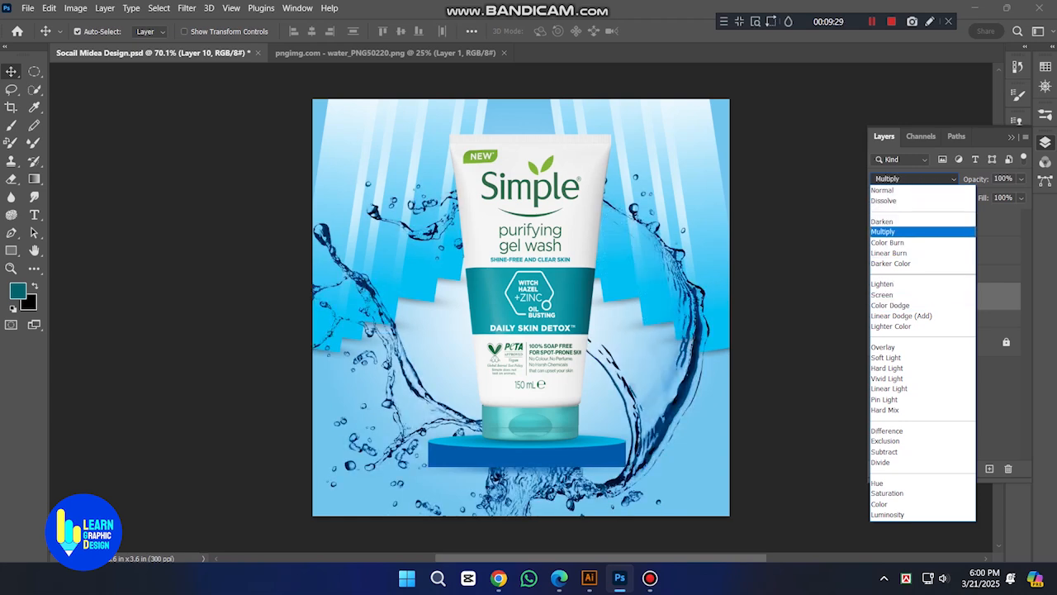
key(Up)
key(Up)
key(Up)
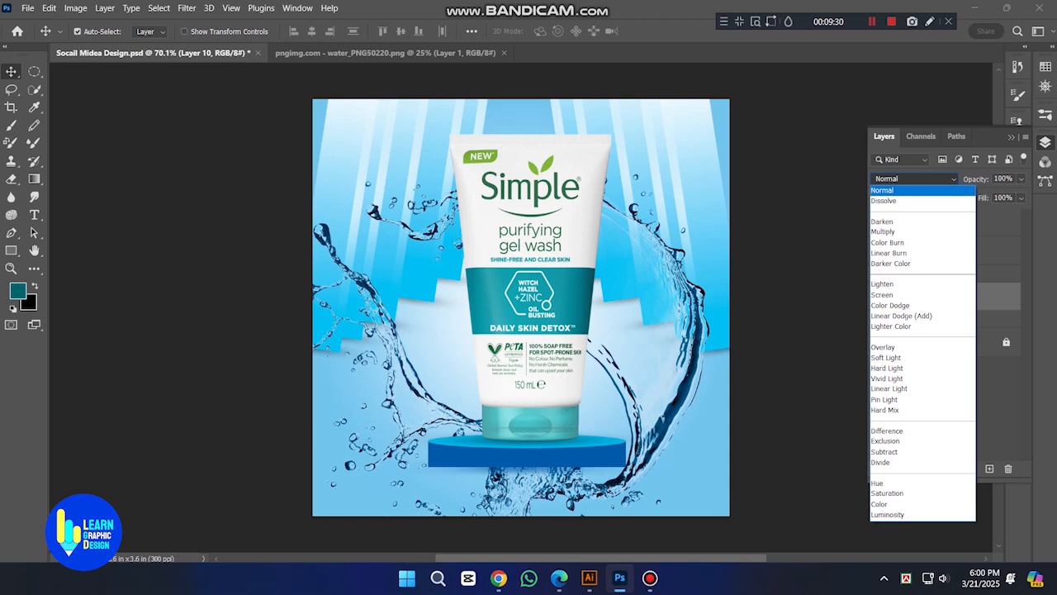
key(Return)
Step: Try reduced opacities of 50% and 30% on the water splash layer and return it to 100%
key(Tab)
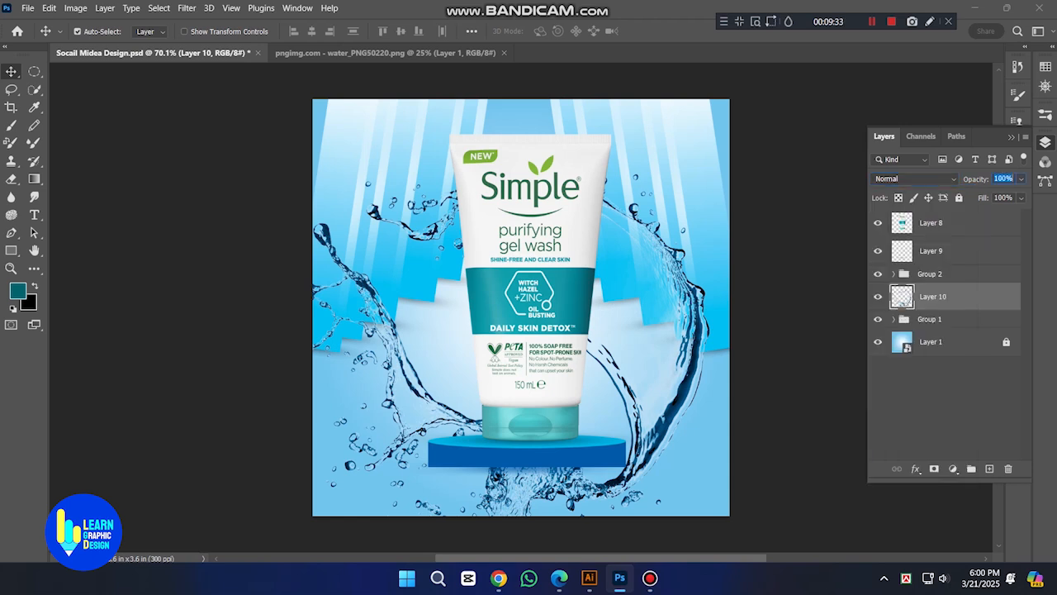
text(03050050)
key(Return)
text(50)
key(Return)
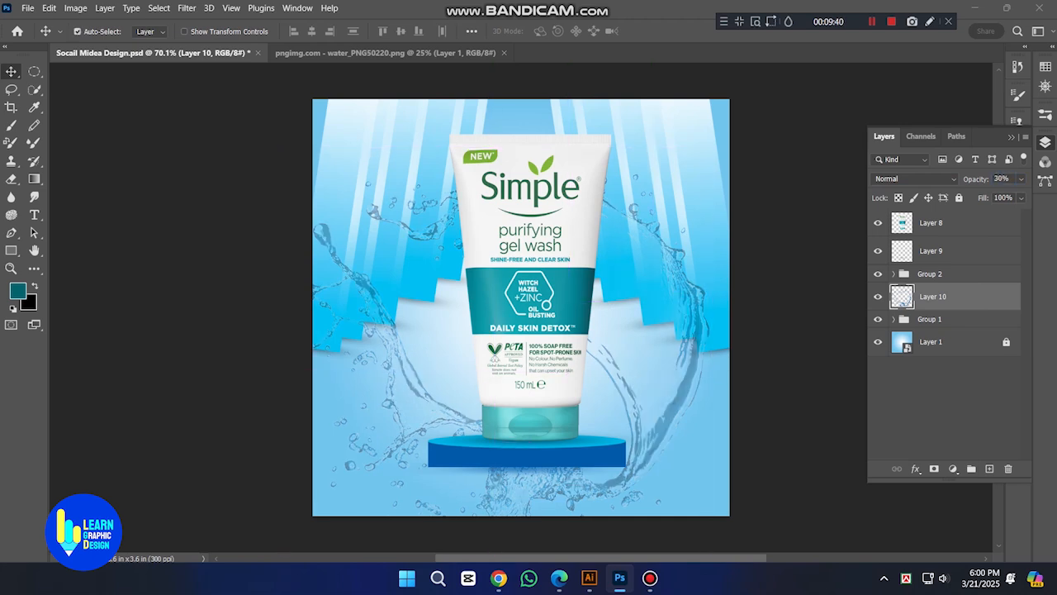
key(ctrl+0)
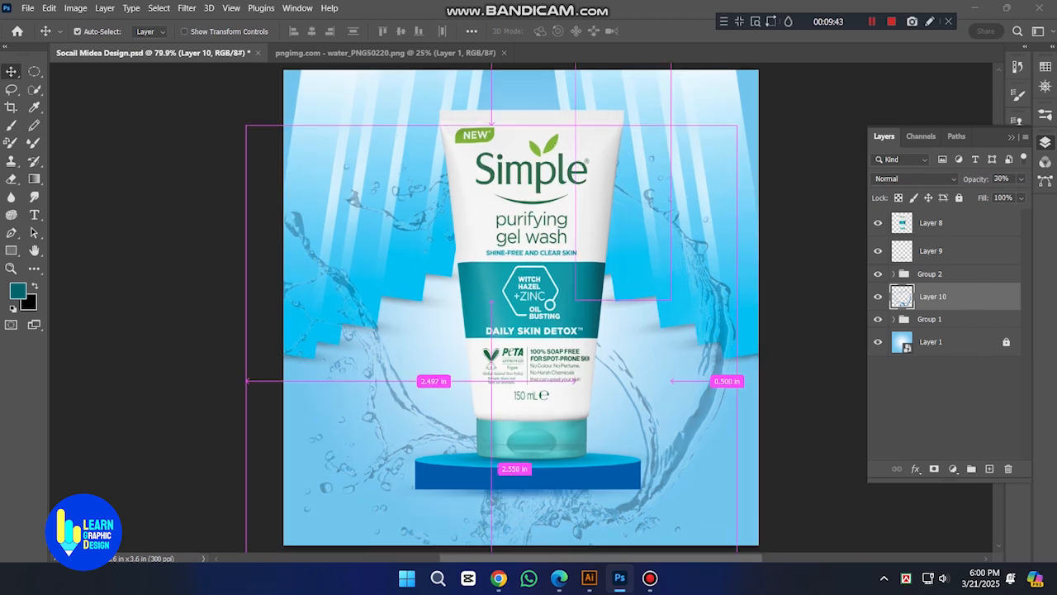
key(Tab)
key(ctrl+0)
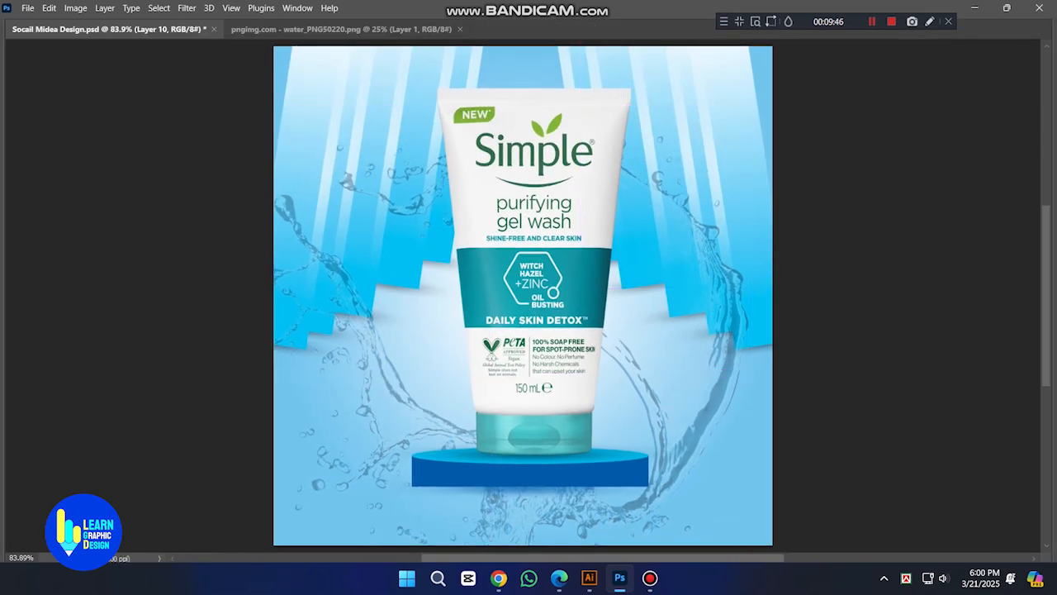
key(ctrl)
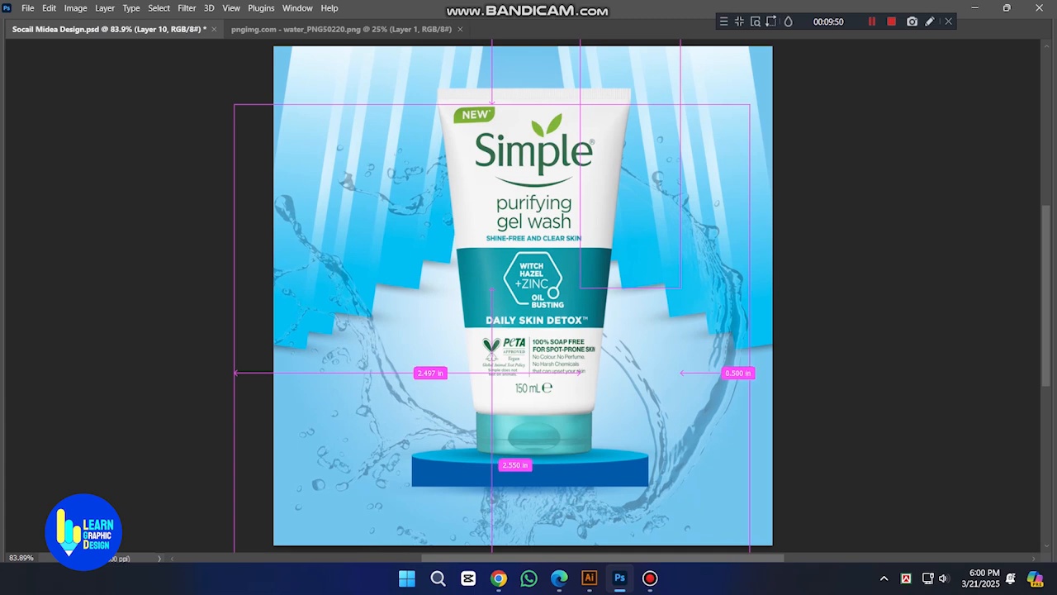
key(ctrl+a)
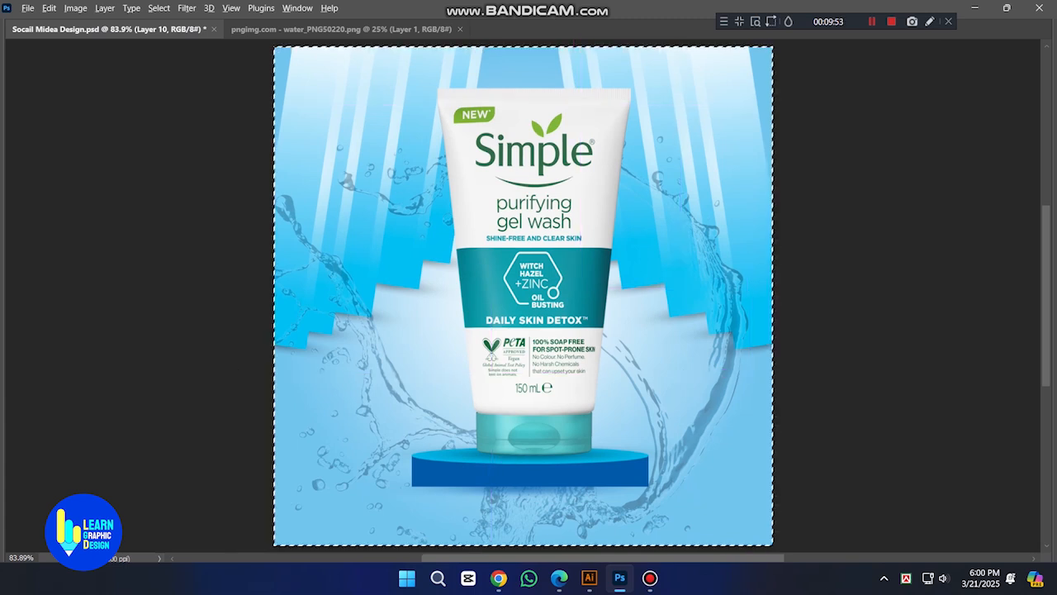
key(ctrl+d)
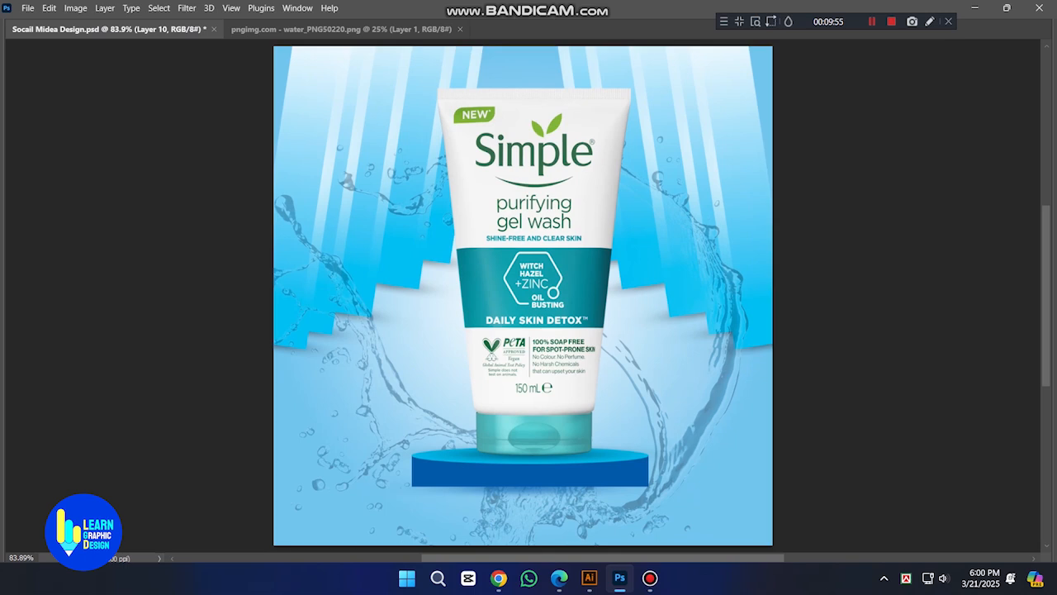
key(0)
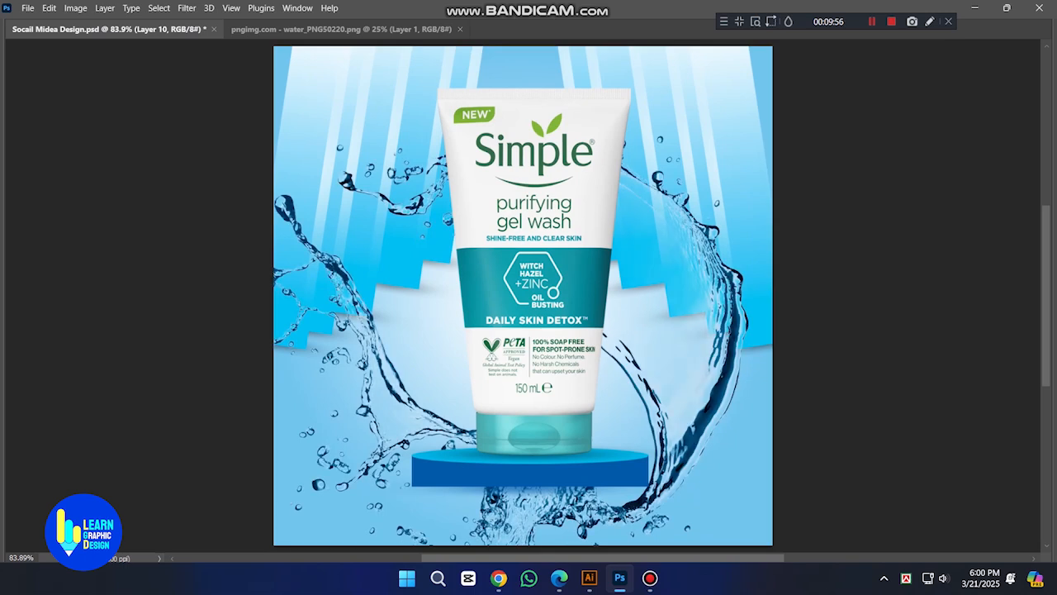
key(Tab)
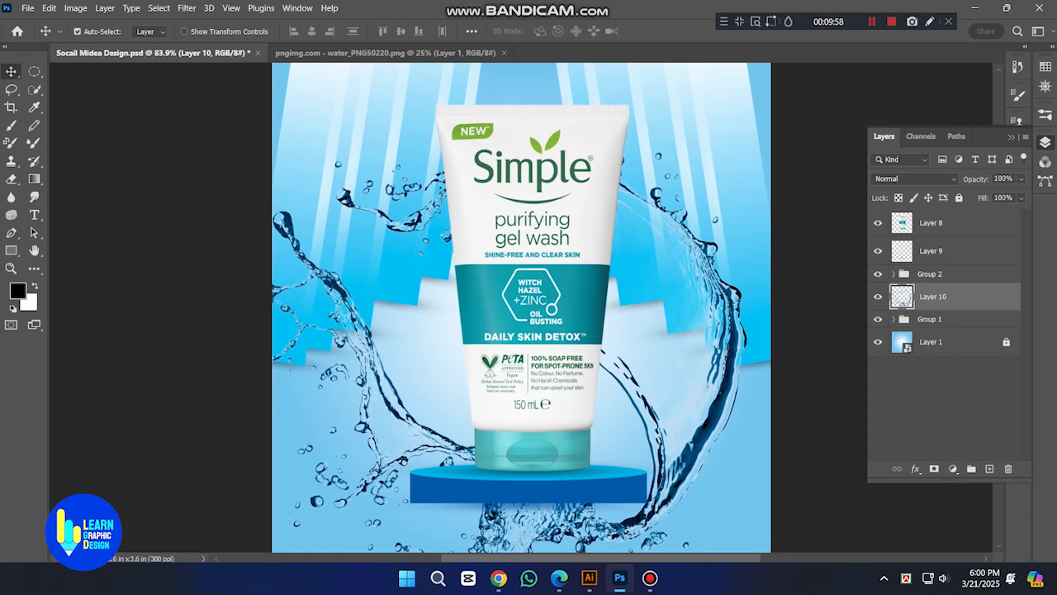
Step: Shift the water splash down and left around the tube and podium, and set Layer 10's opacity to 30%
key(F12)
click(524, 58)
key(Tab)
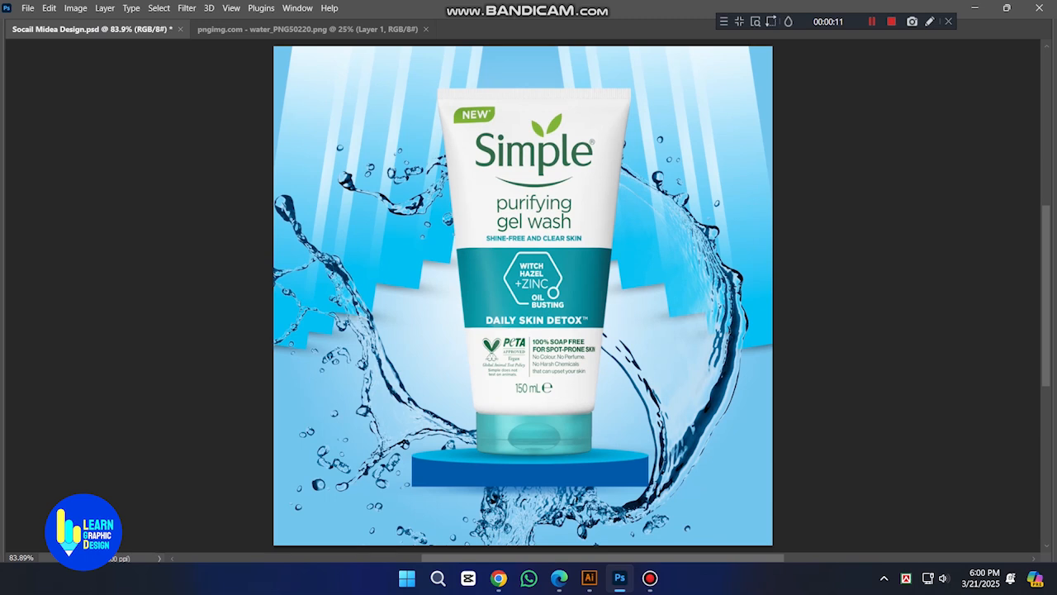
key(Tab)
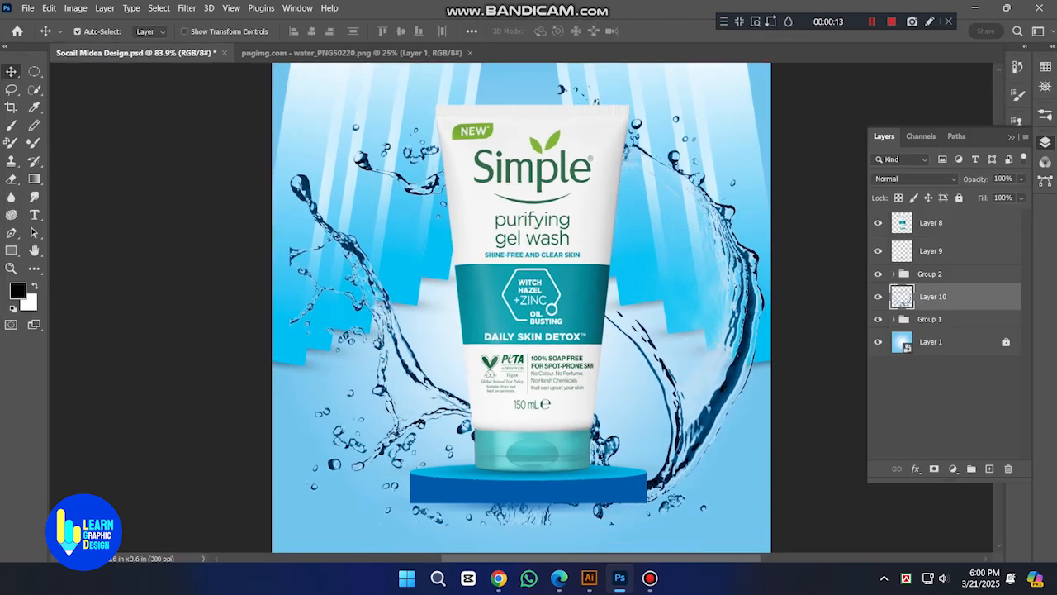
drag(727, 380, 708, 421)
key(3)
key(Tab)
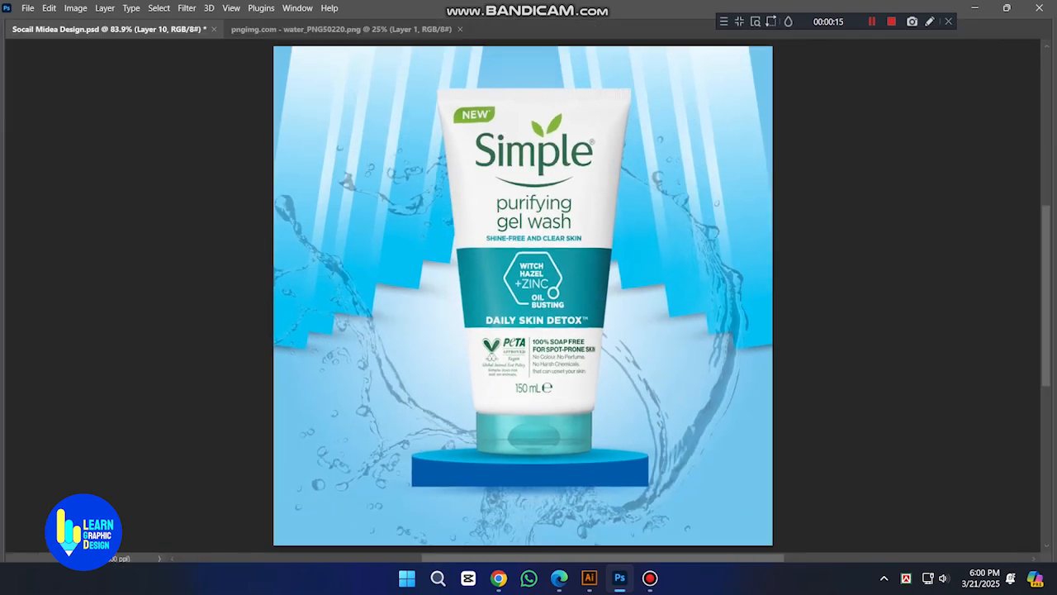
key(ctrl)
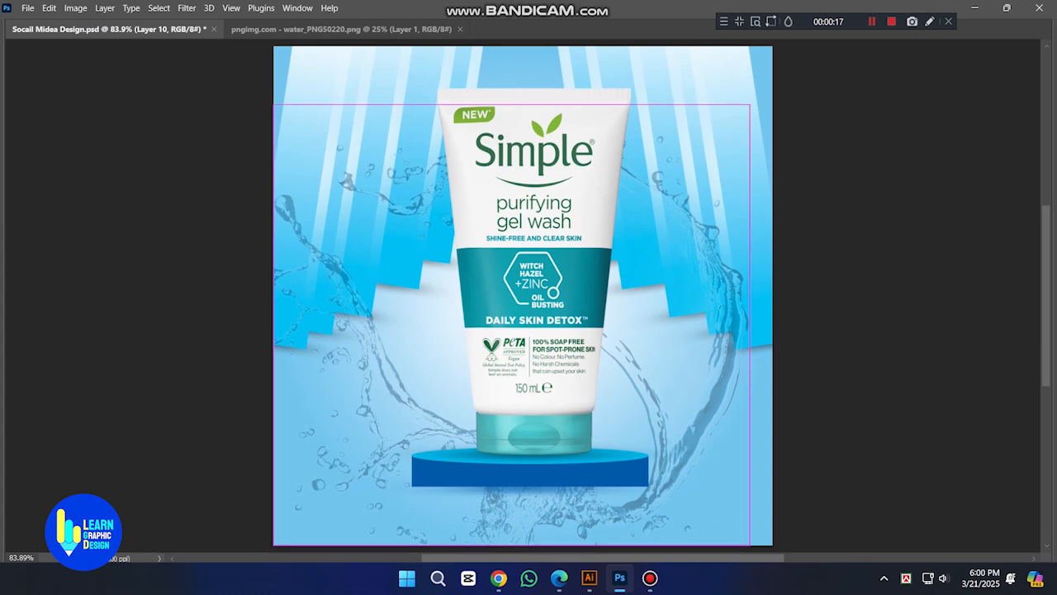
Step: Save the social media design and check the whole composition
key(ctrl+s)
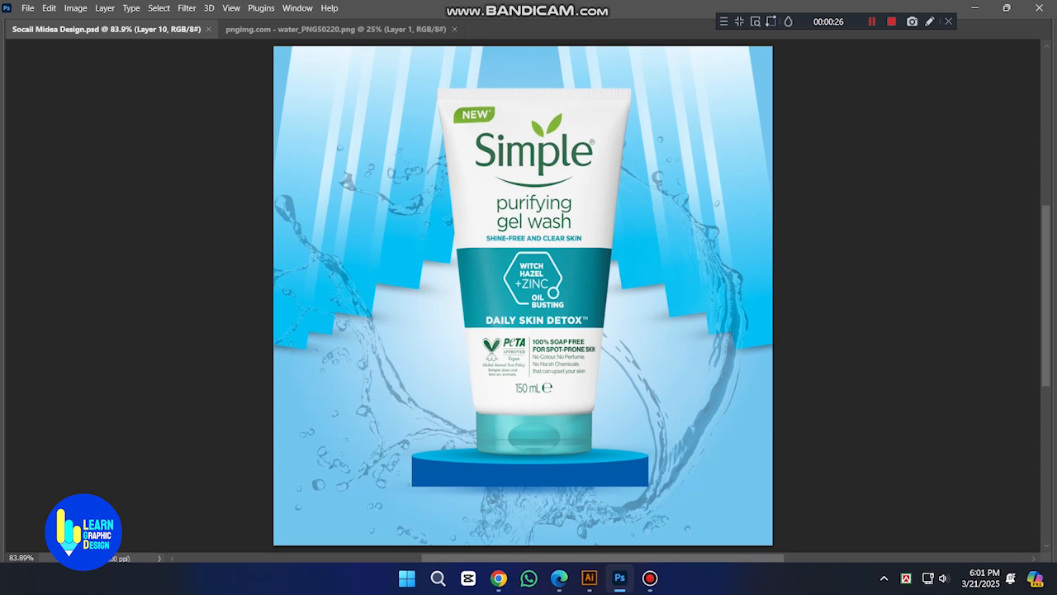
key(ctrl+minus)
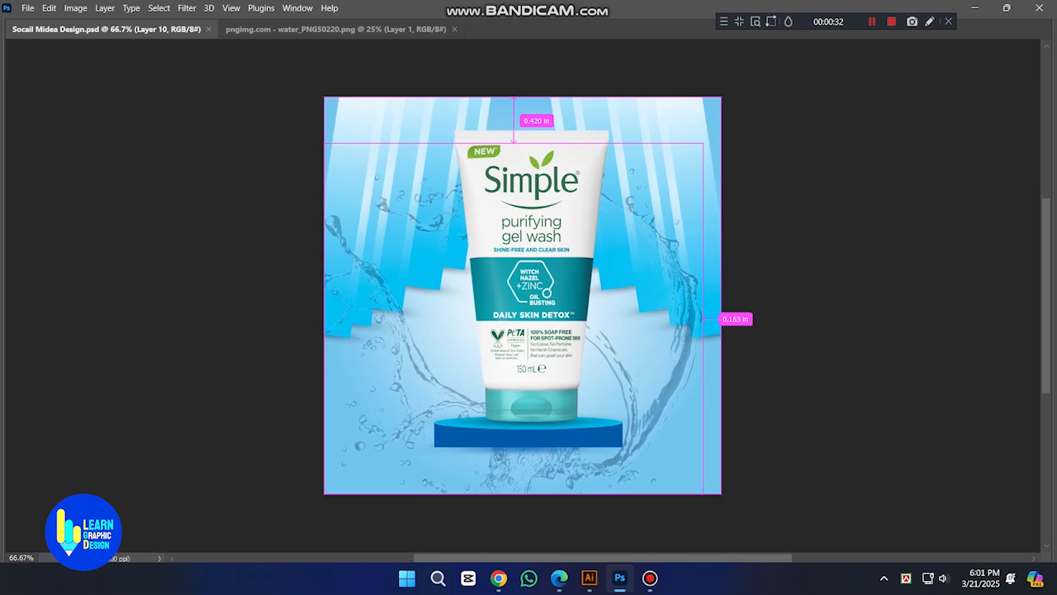
key(ctrl+plus)
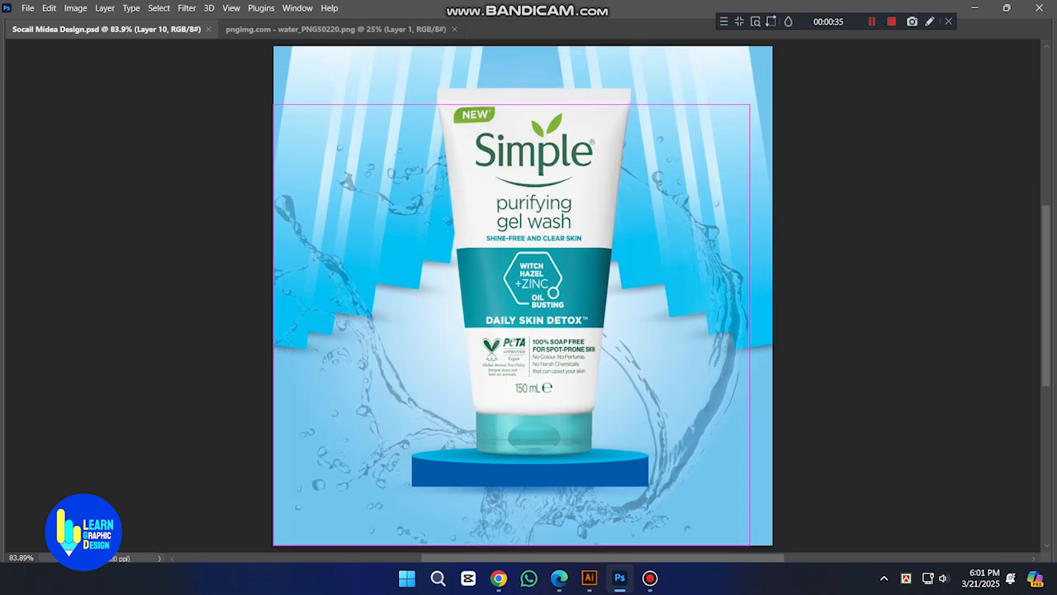